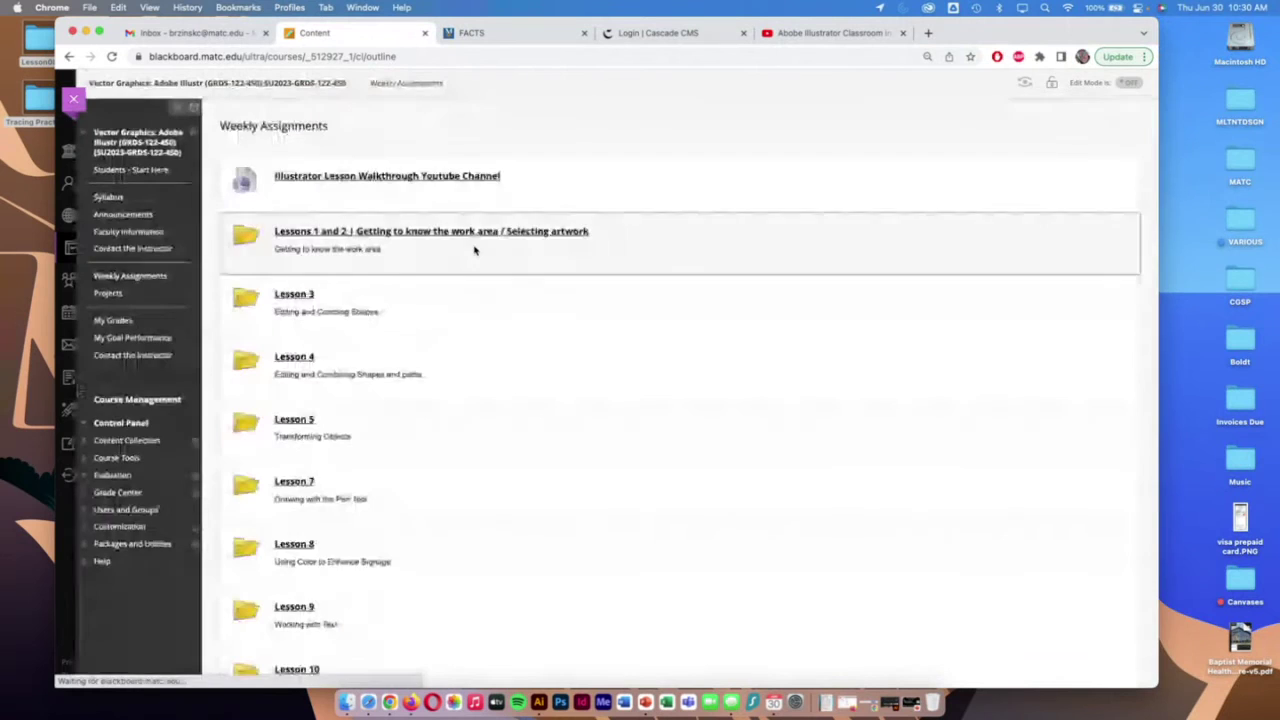
Open the Lesson 8 assignments on the course page, and preview L8_start1.ai and L8_start2.ai in the desktop's Lesson08 folder
scroll(320, 553, "down", 1)
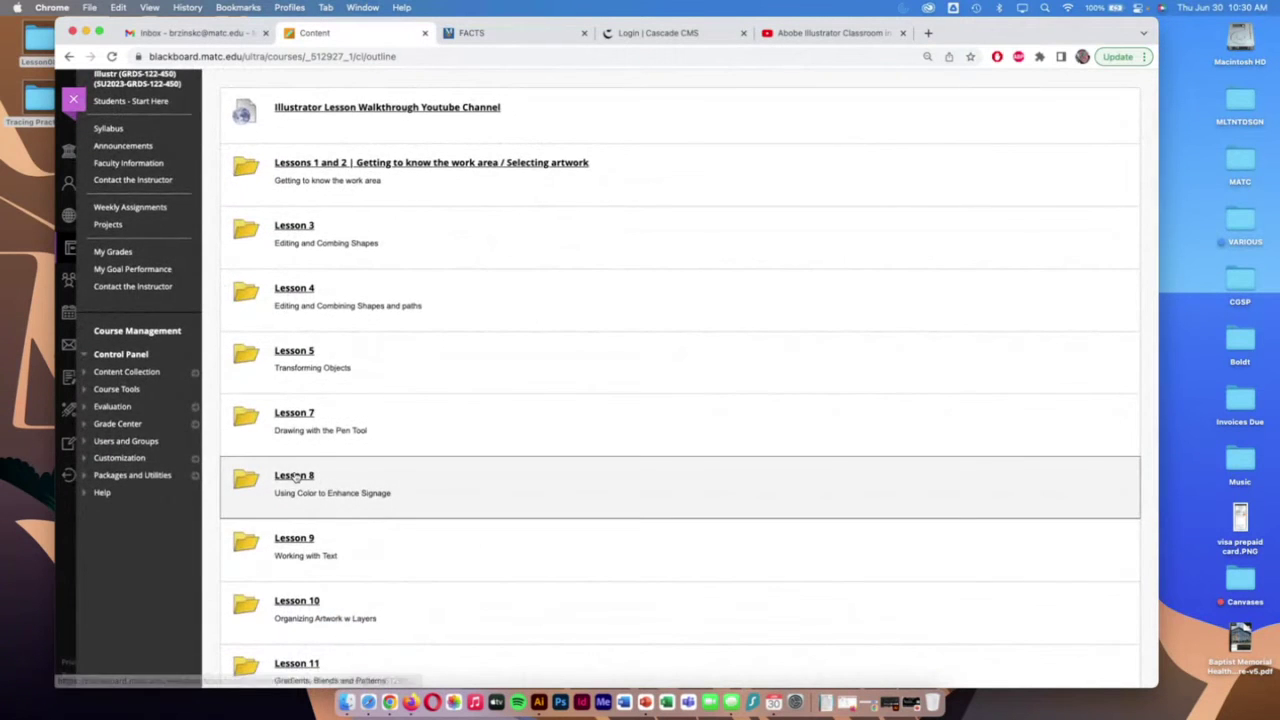
left_click(299, 477)
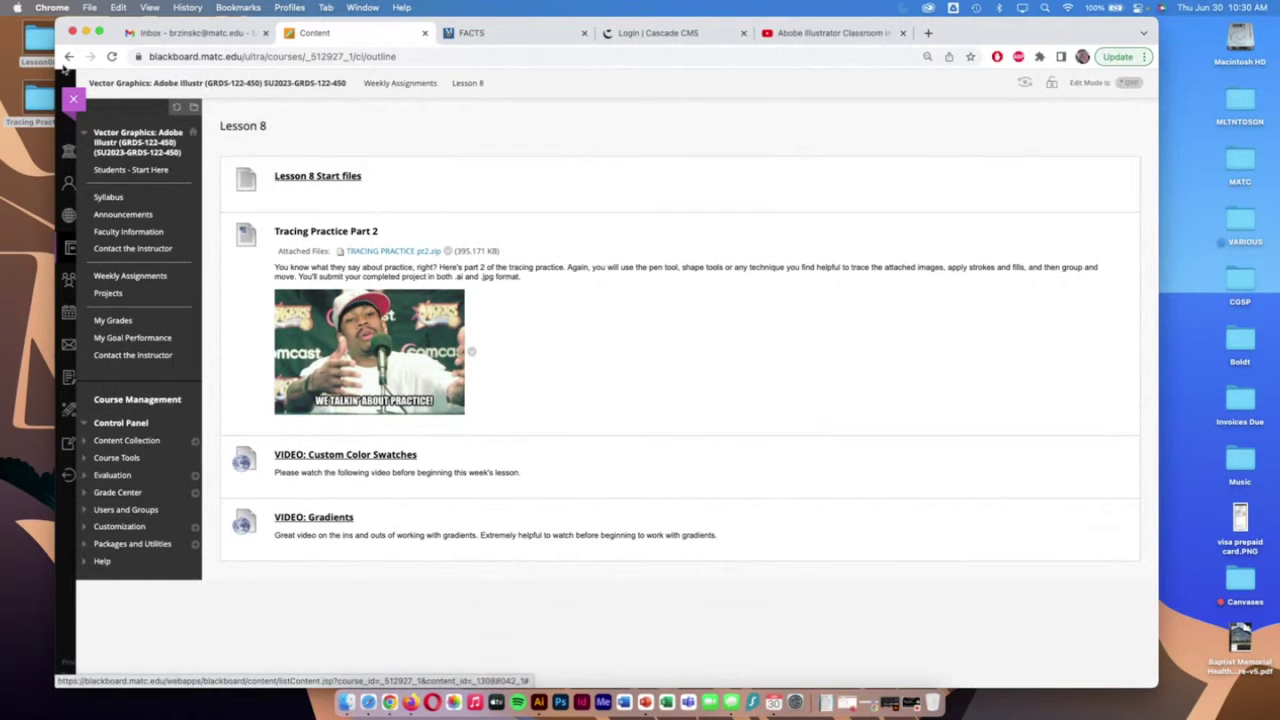
double_click(35, 45)
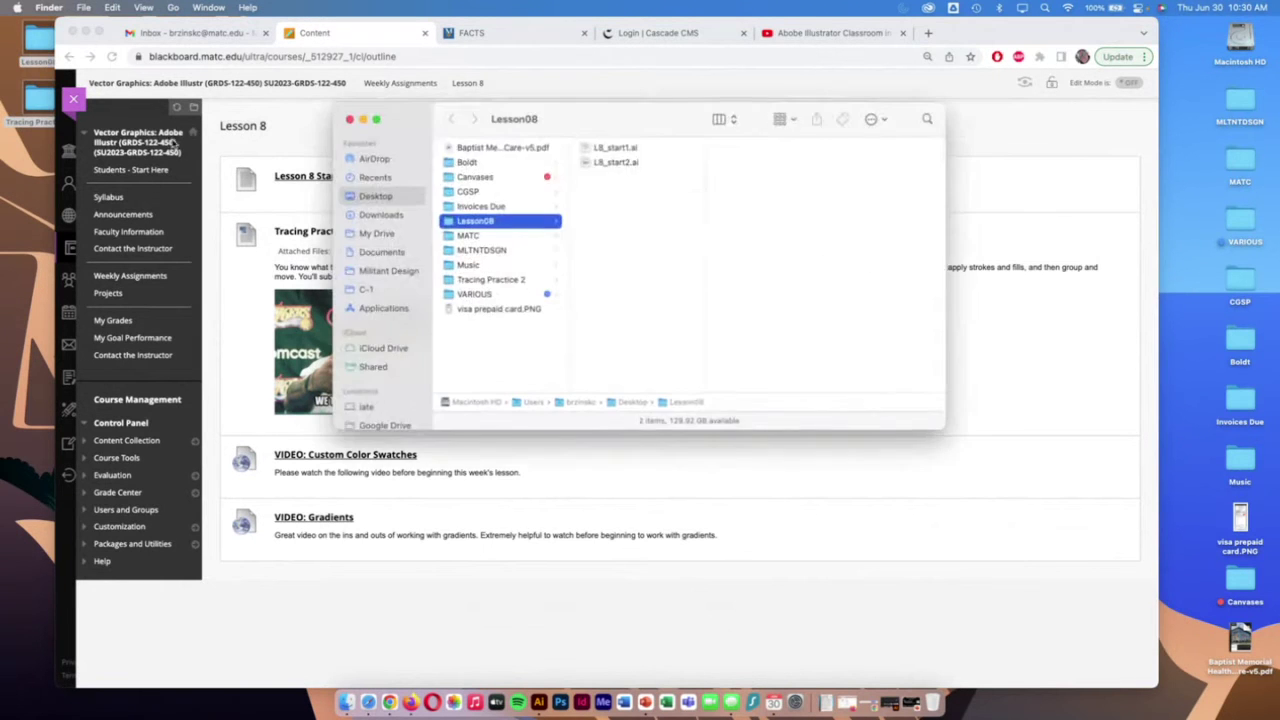
left_click_drag(626, 153, 607, 414)
left_click(630, 226)
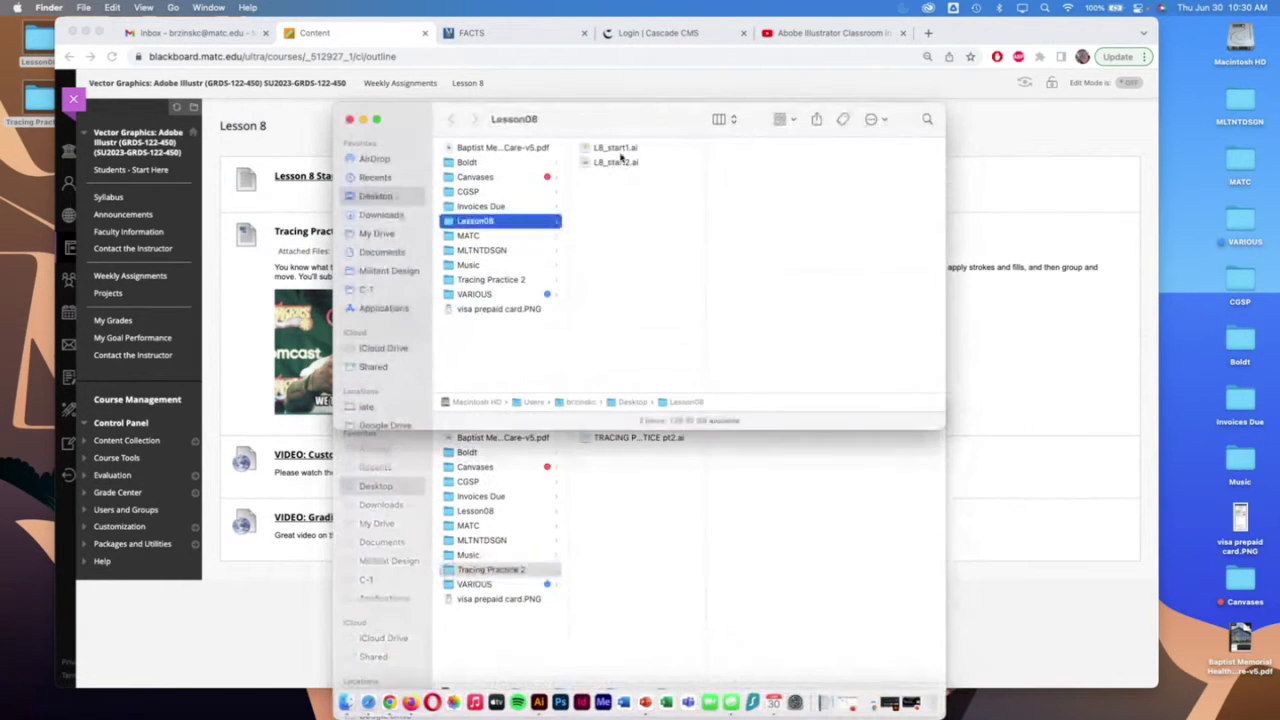
left_click(617, 149)
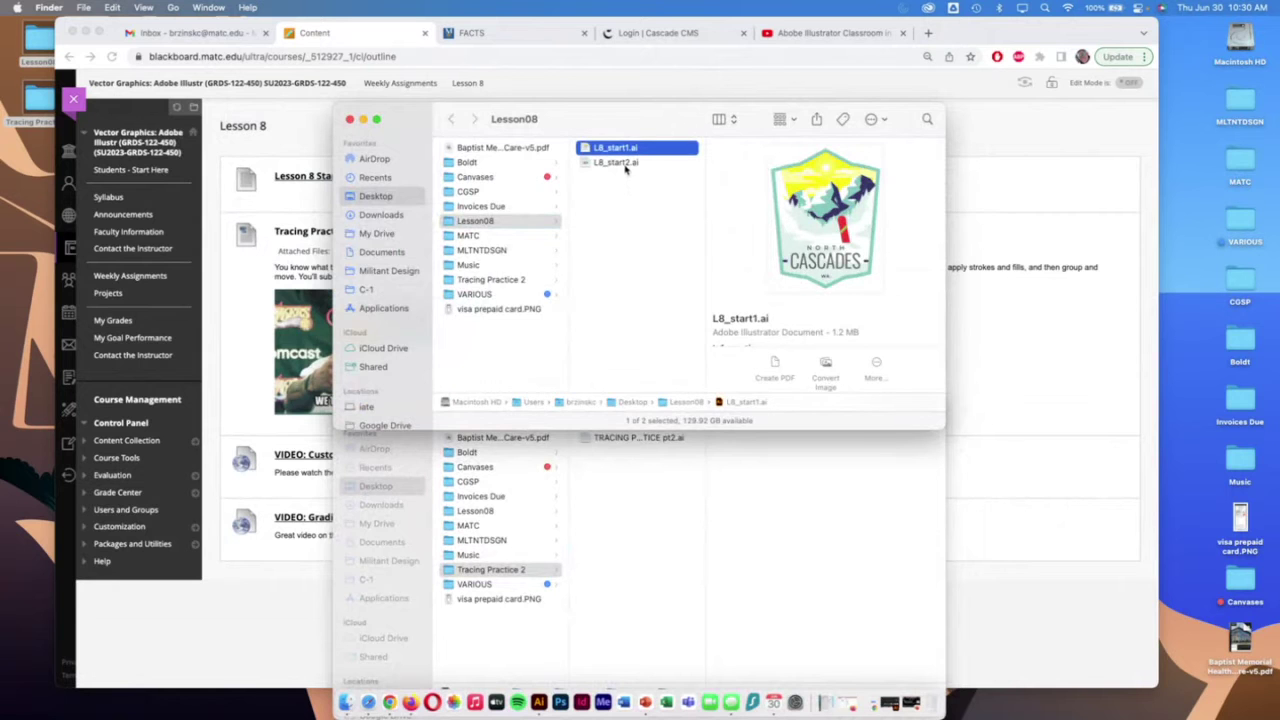
left_click(618, 162)
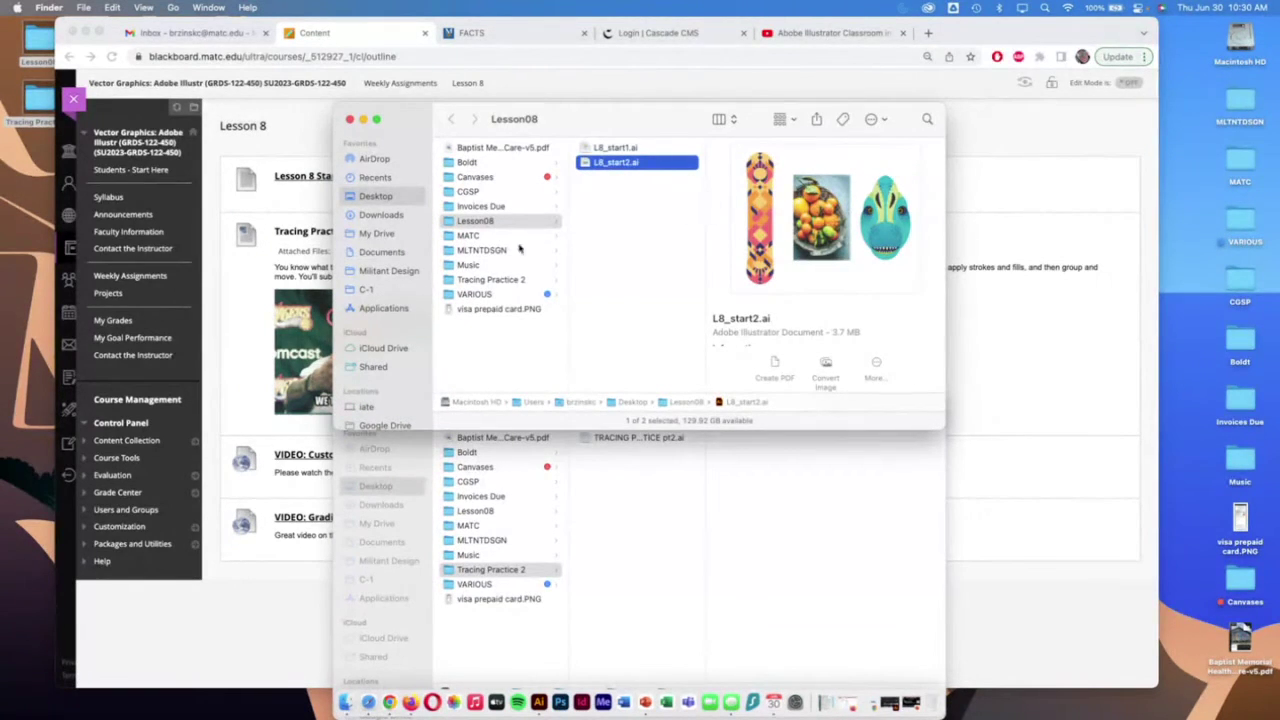
left_click(350, 120)
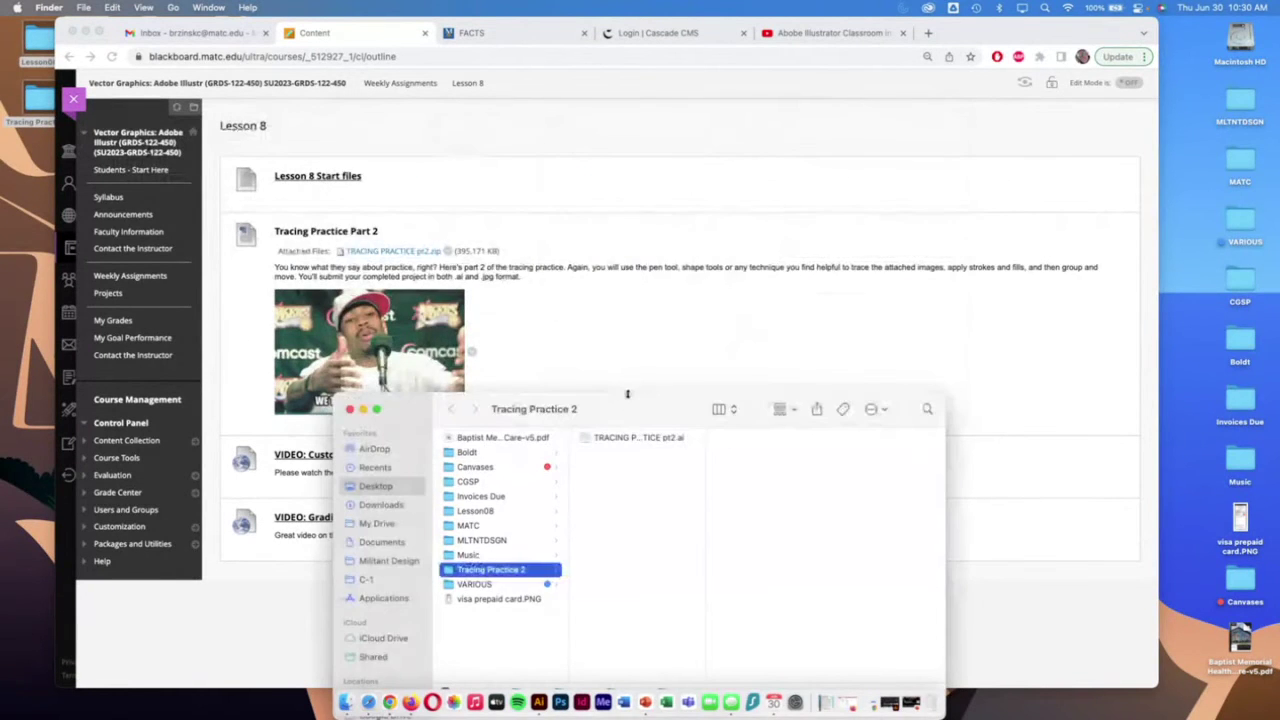
Check the TRACING PRACTICE pt2.ai file in the Tracing Practice 2 folder and close the folder window
mouse_move(629, 415)
left_mouse_down()
mouse_move(618, 226)
mouse_move(1009, 333)
mouse_move(909, 201)
mouse_move(883, 187)
left_mouse_up()
left_click(884, 191)
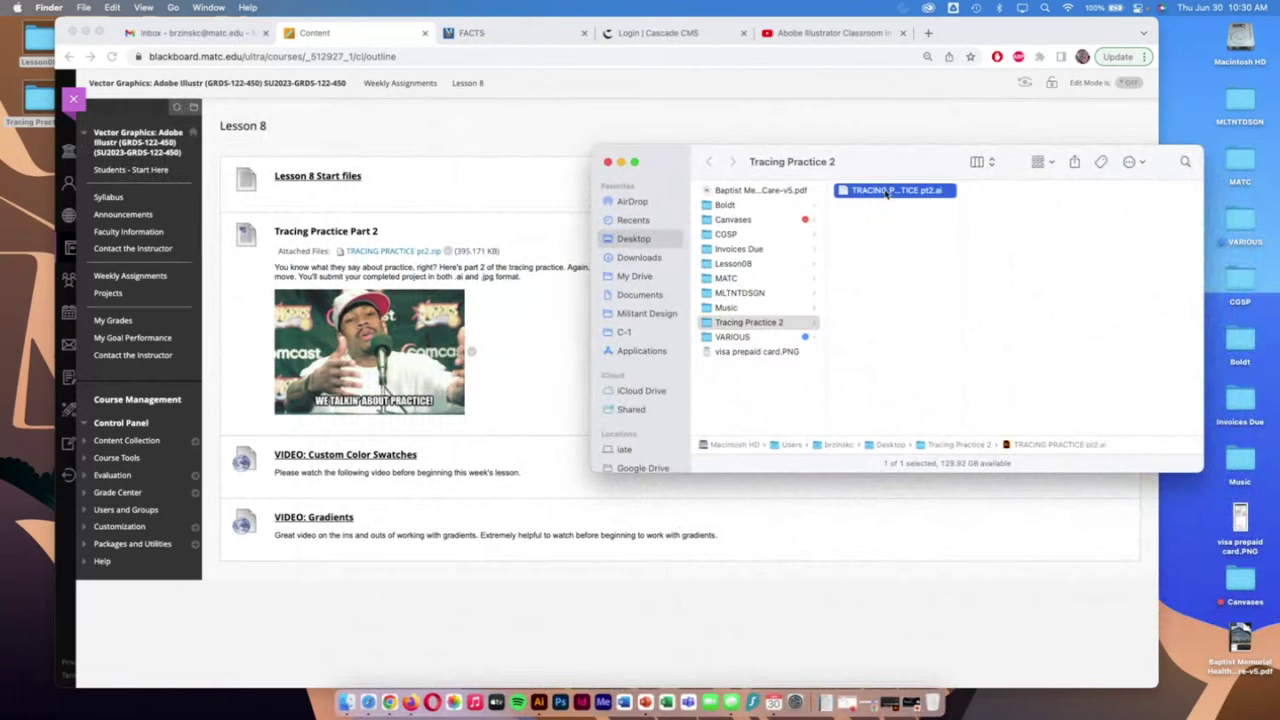
left_click(607, 162)
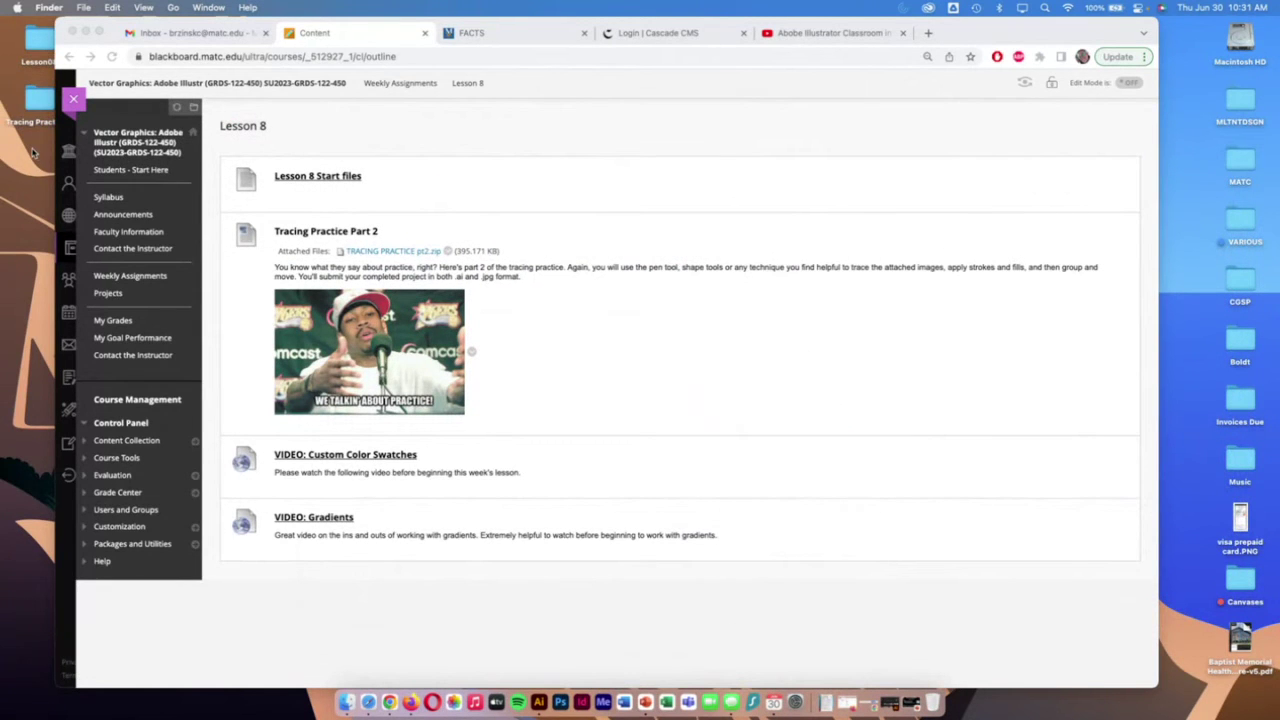
Open L8_start1.ai from the Lesson08 folder in Illustrator and enlarge the window, with all three artboards filling the view
left_click(34, 42)
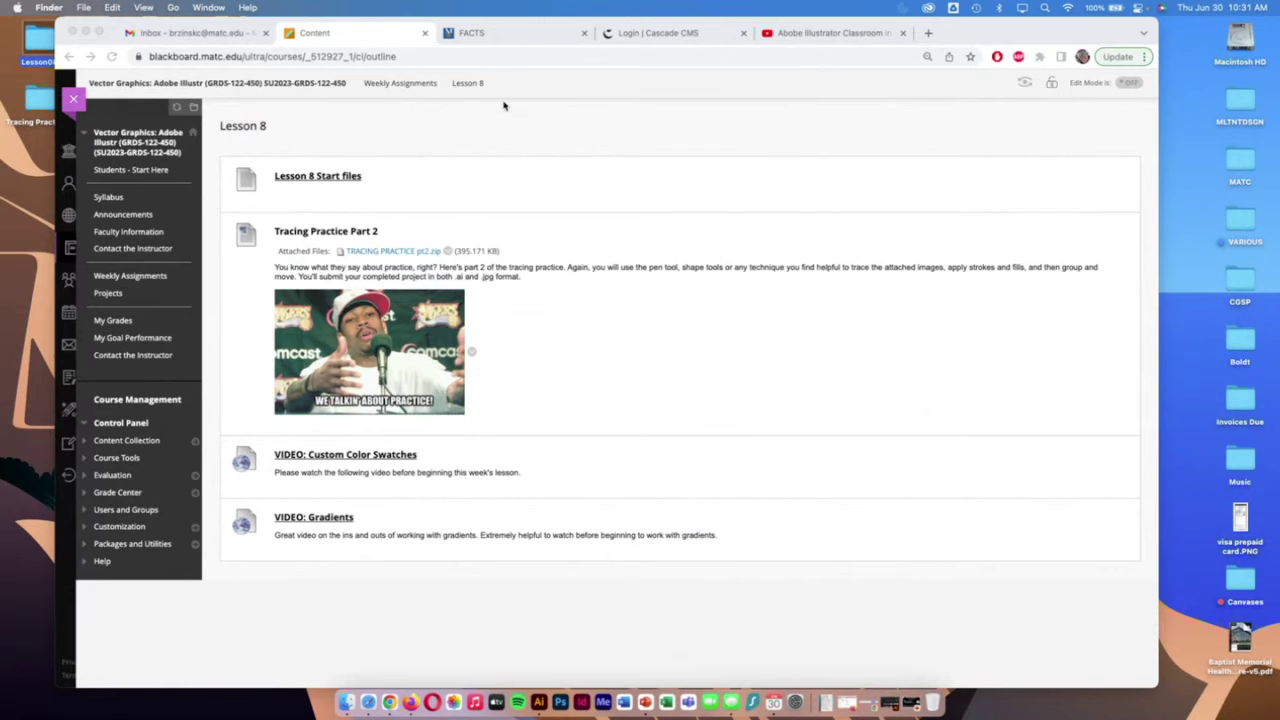
double_click(610, 149)
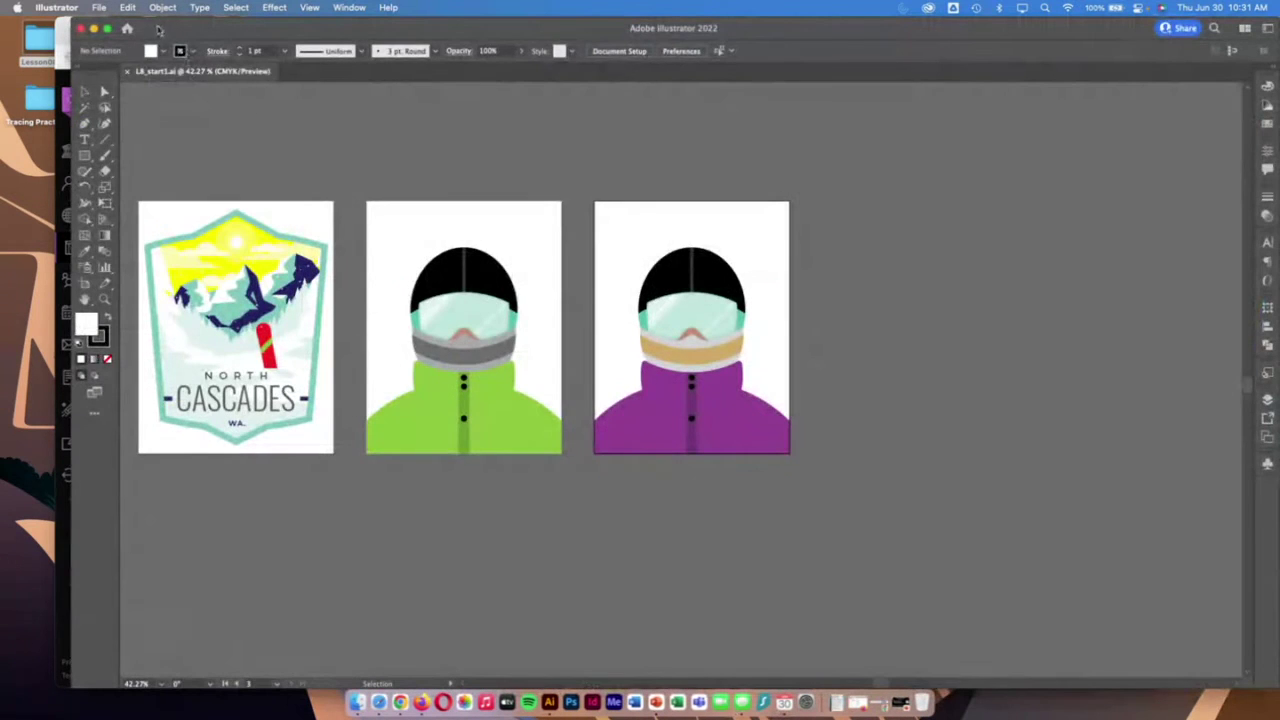
double_click(169, 26)
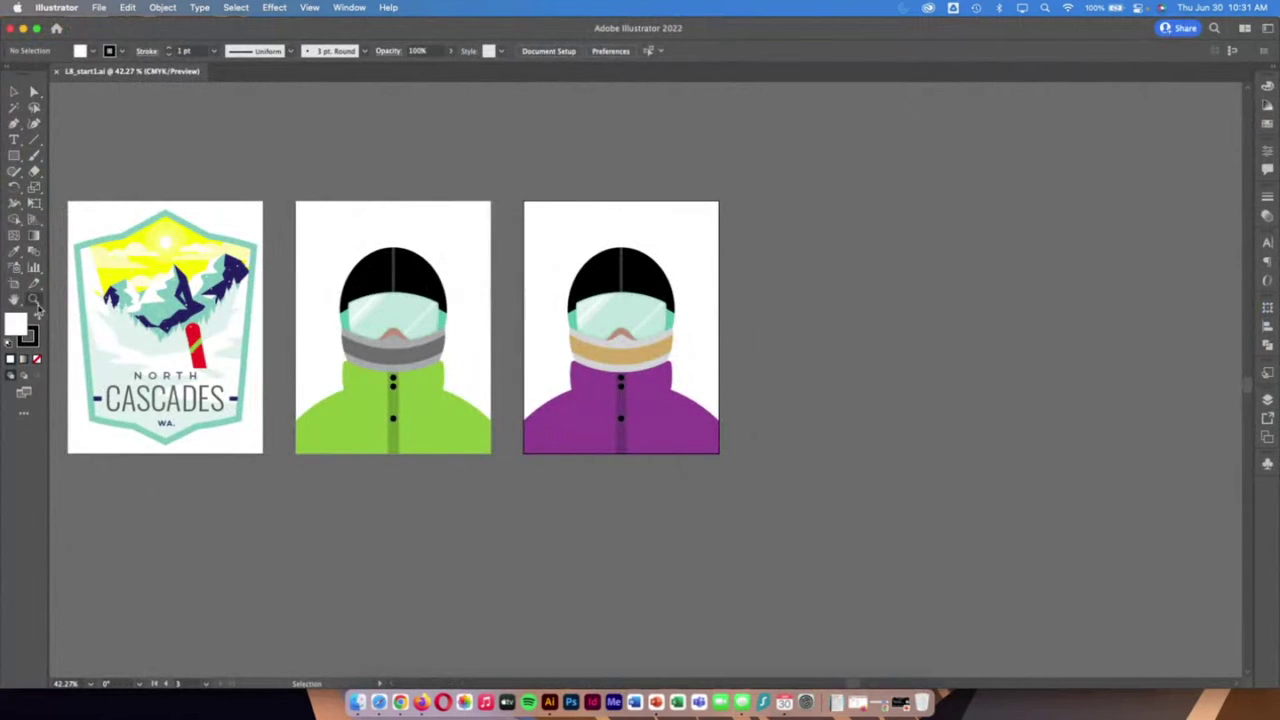
left_click(17, 300)
left_click_drag(220, 303, 431, 314)
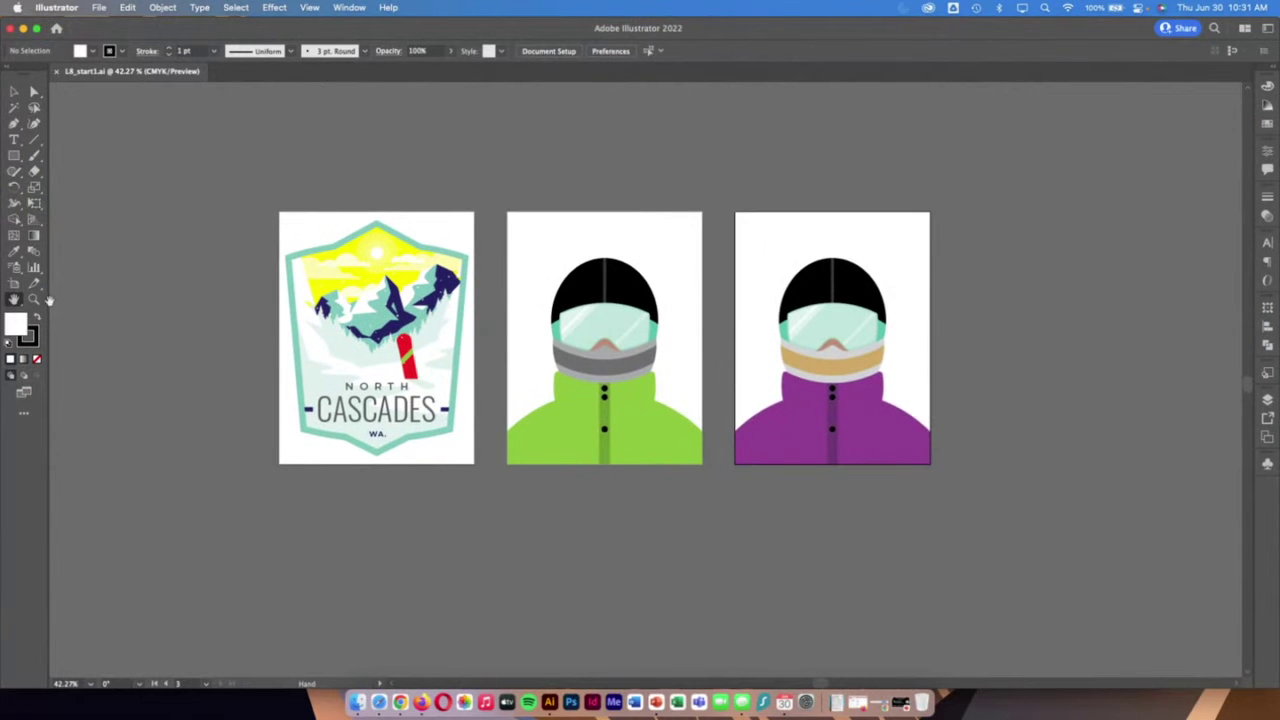
left_click(37, 301)
left_click_drag(588, 329, 671, 373)
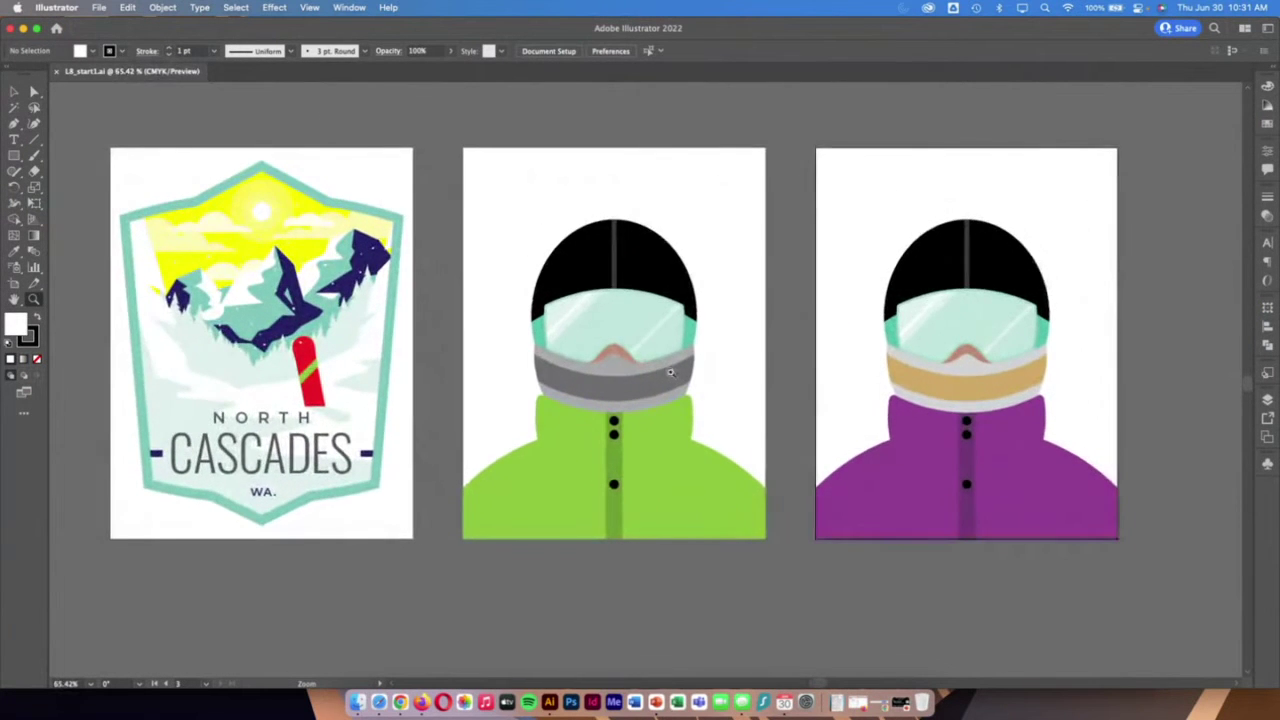
scroll(673, 373, "left", 1)
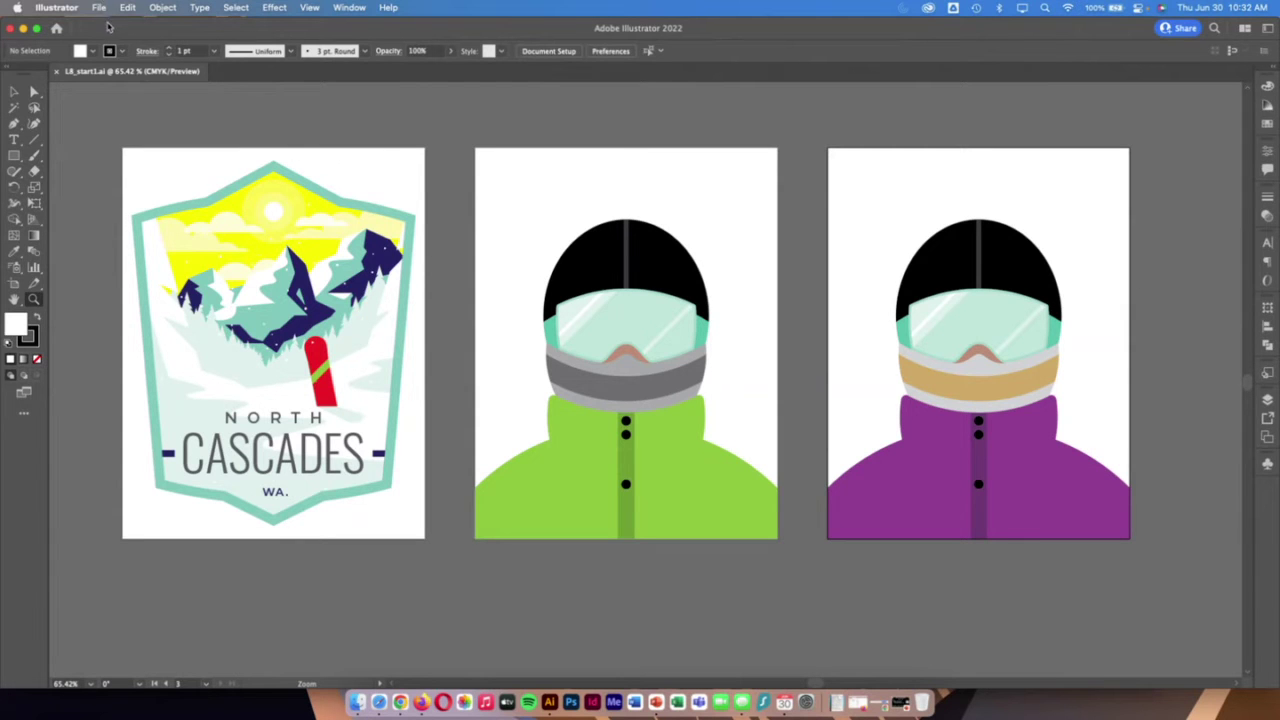
Start a new document and review its Raster Effects resolution and Color Mode options
left_click(100, 7)
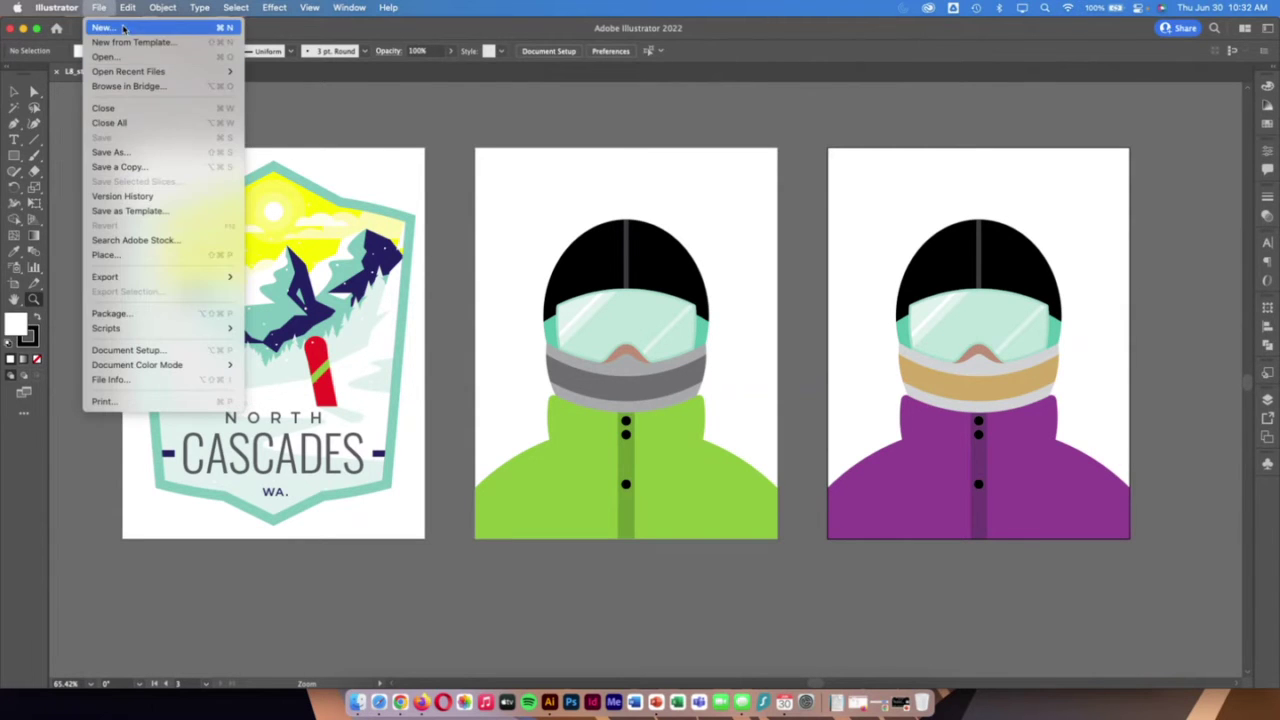
left_click(112, 26)
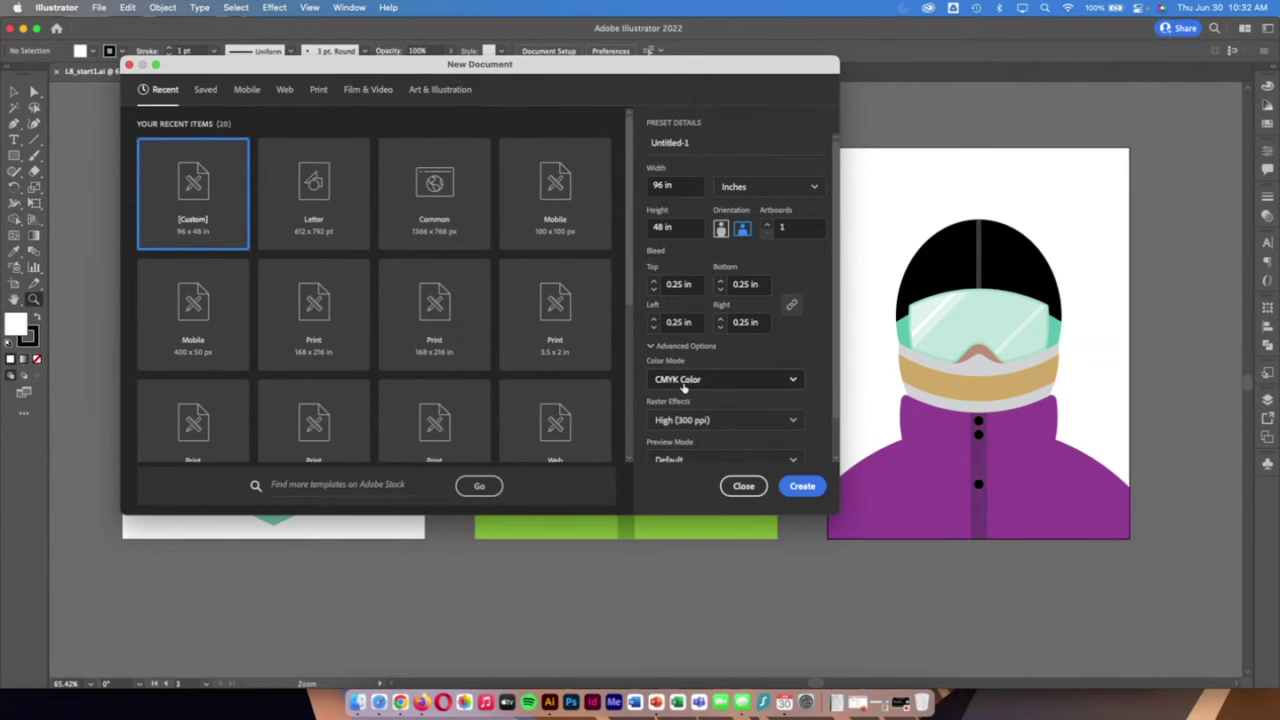
scroll(680, 388, "down", 1)
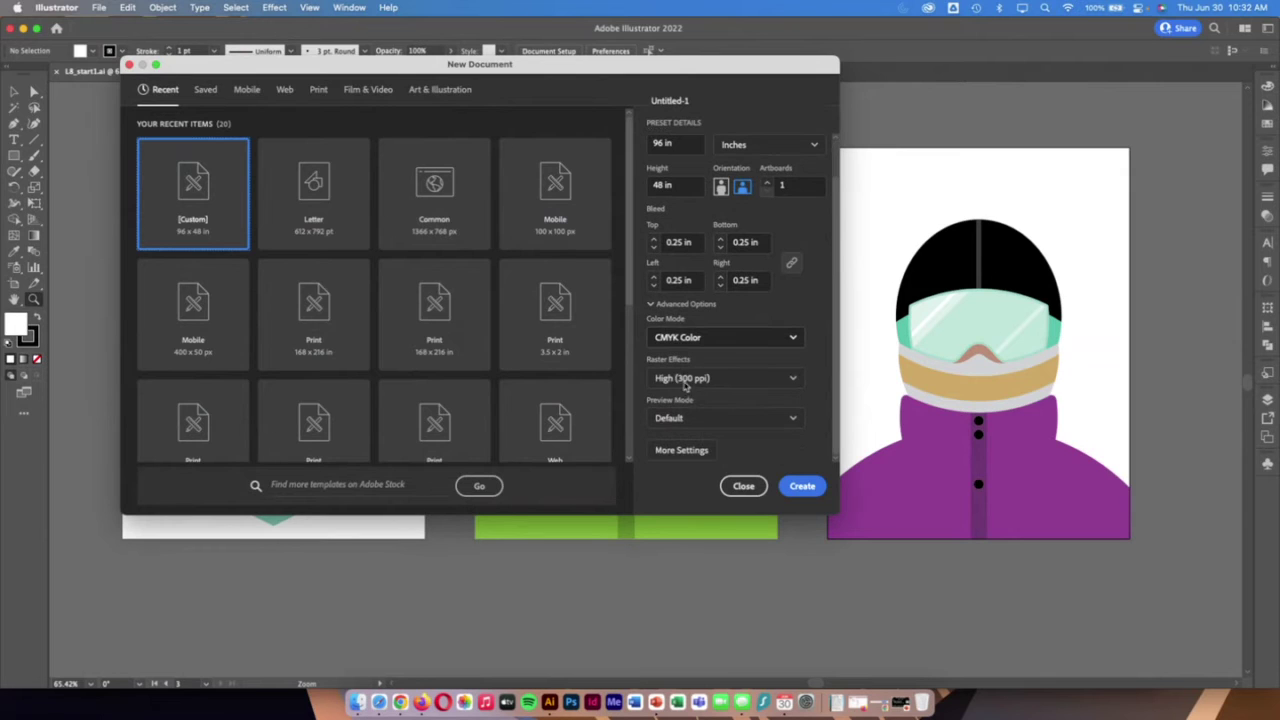
left_click(687, 381)
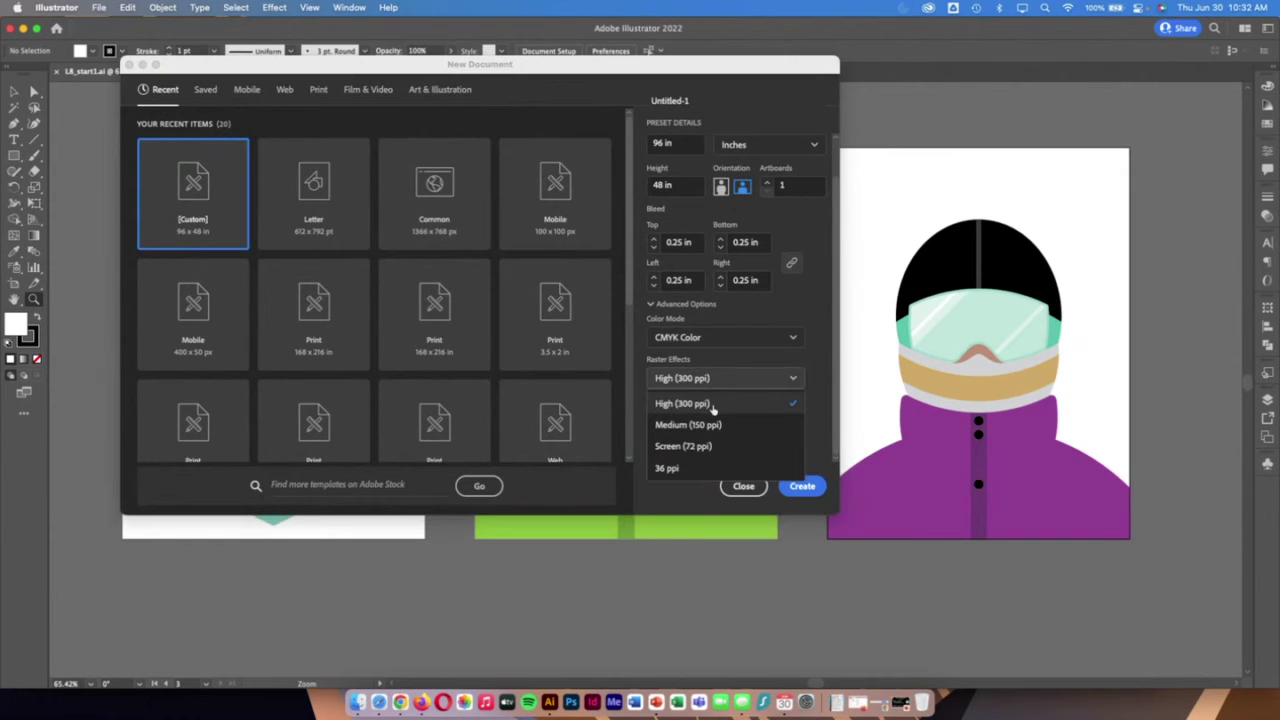
left_click(712, 379)
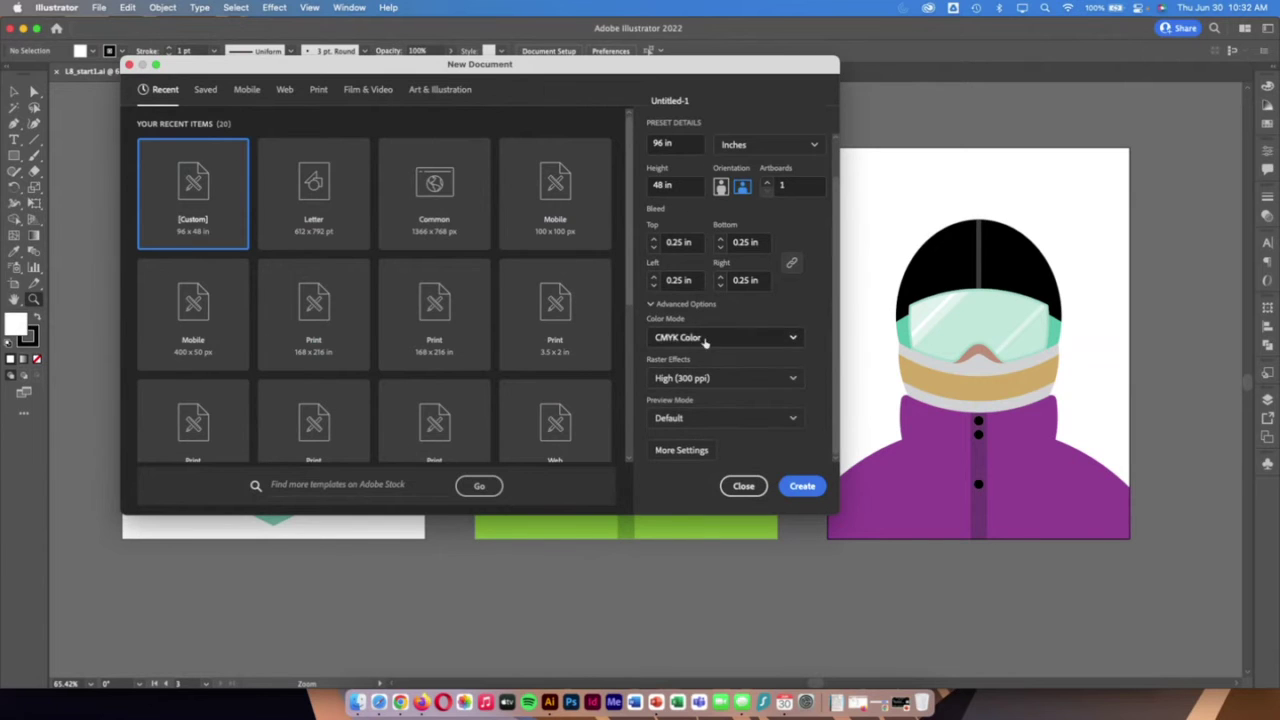
left_click(710, 339)
left_click(706, 344)
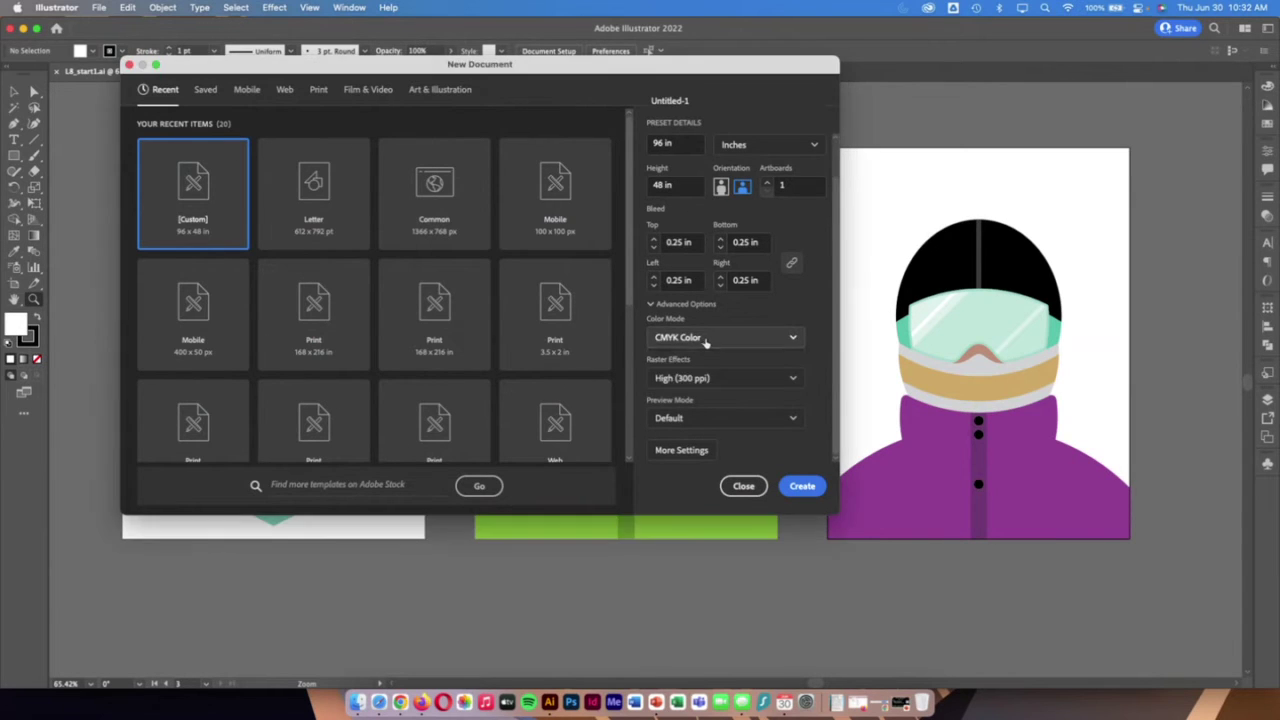
left_click(706, 344)
left_click(701, 363)
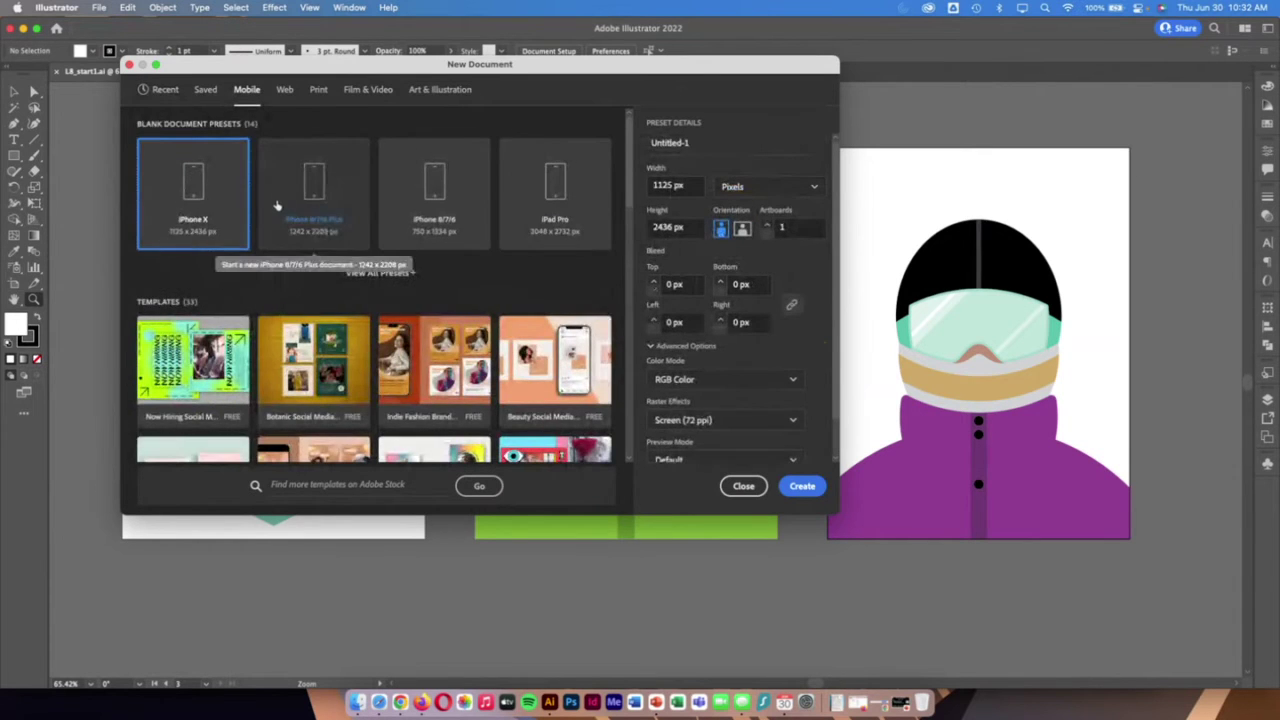
Compare the color mode and raster resolution of the Web and Print presets, and close the setup without creating a document
left_click(286, 90)
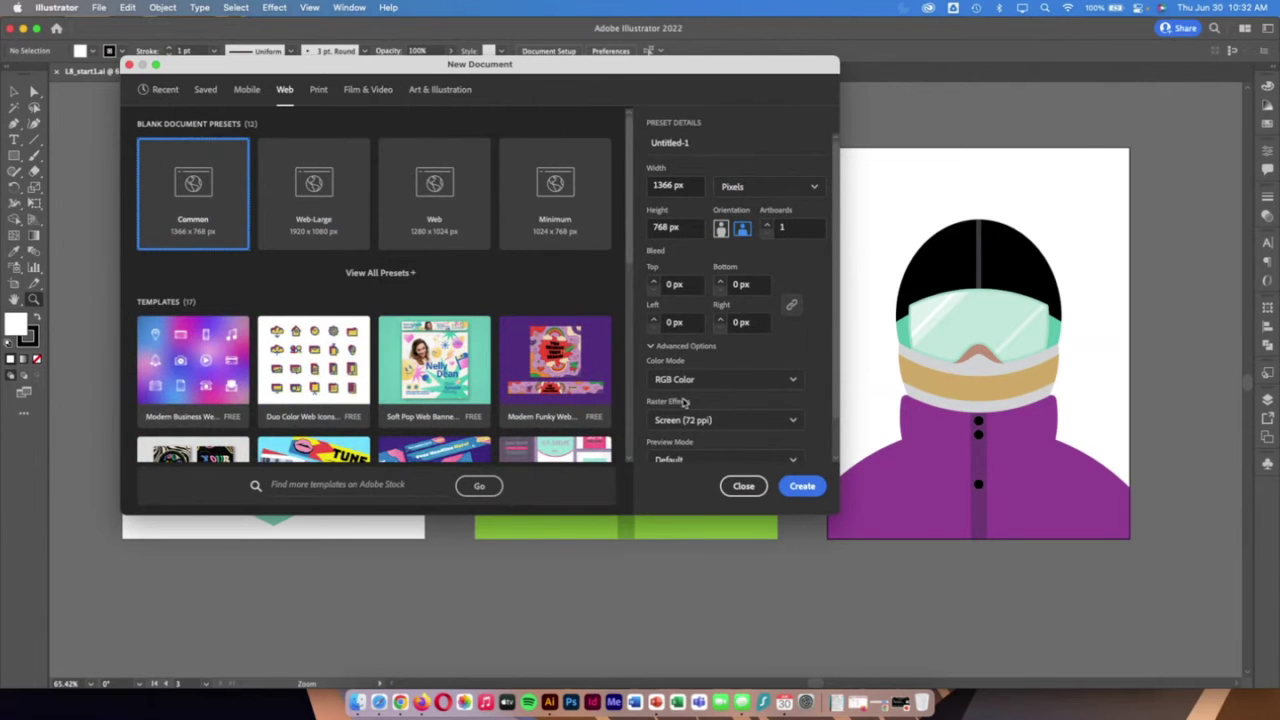
left_click(318, 90)
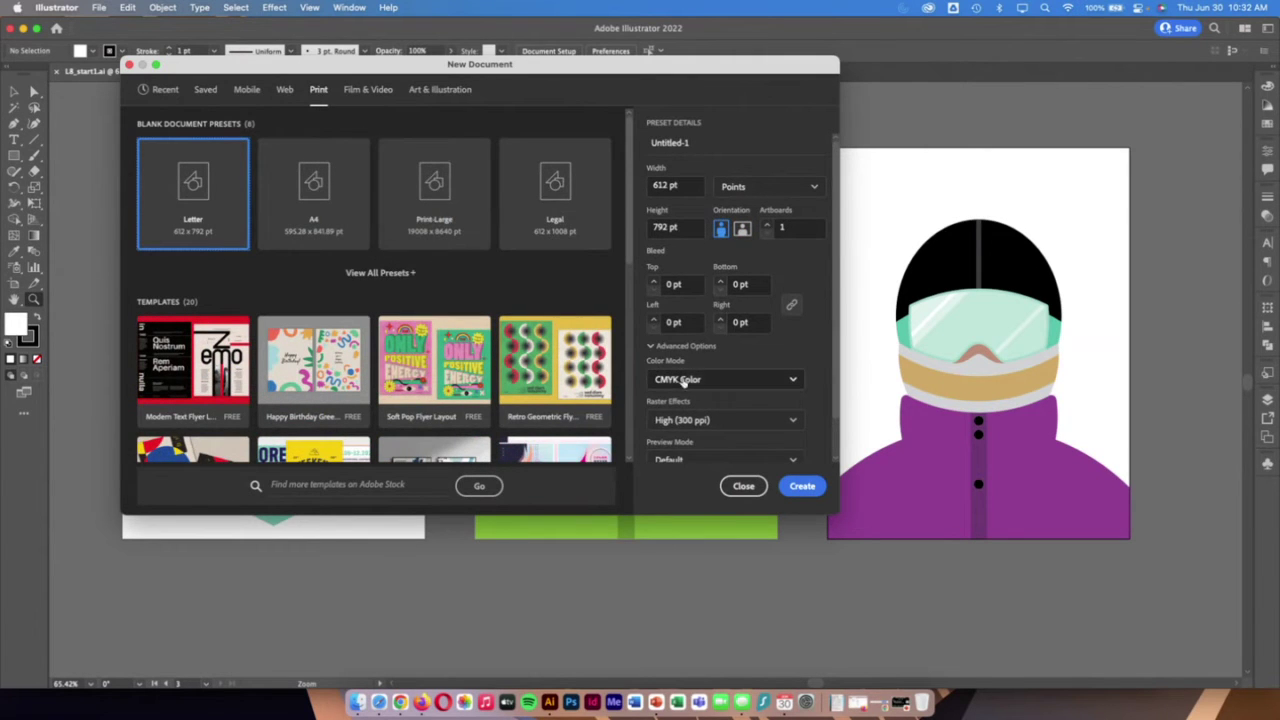
left_click(744, 487)
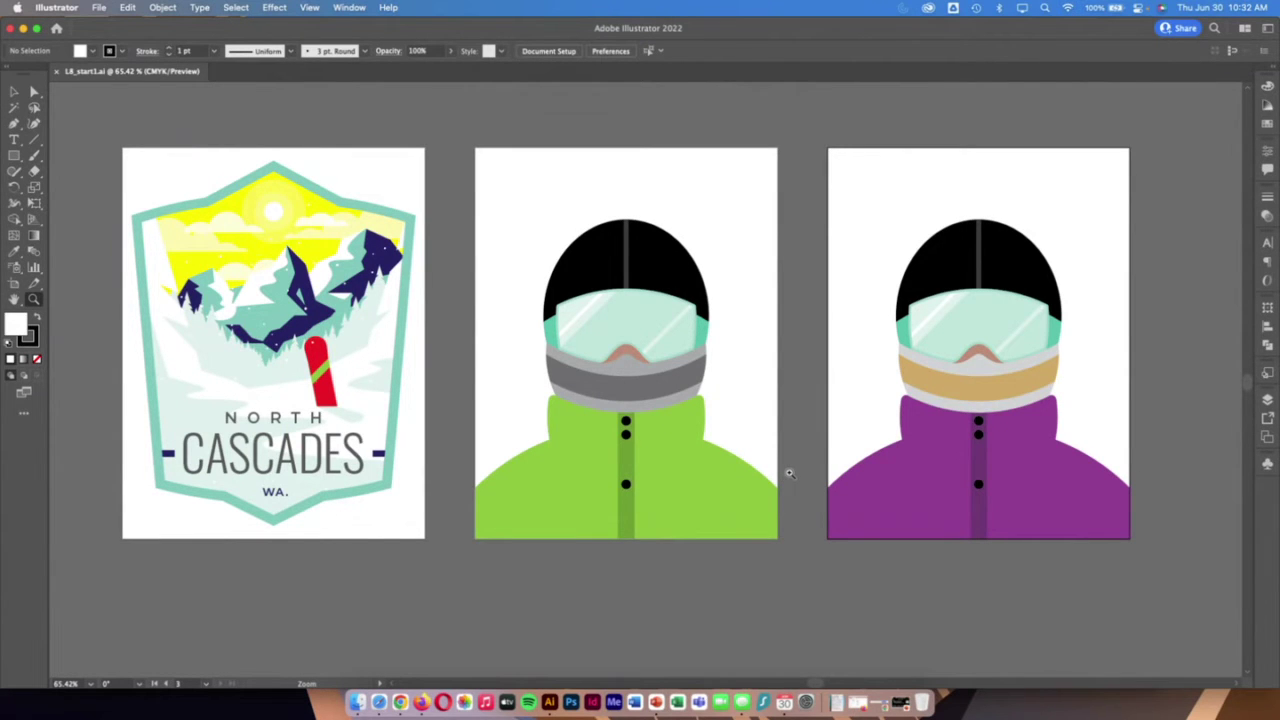
Select the red snowboard in the North Cascades badge and review its Color, Color Guide and Swatches options
left_click(14, 91)
left_click(322, 372)
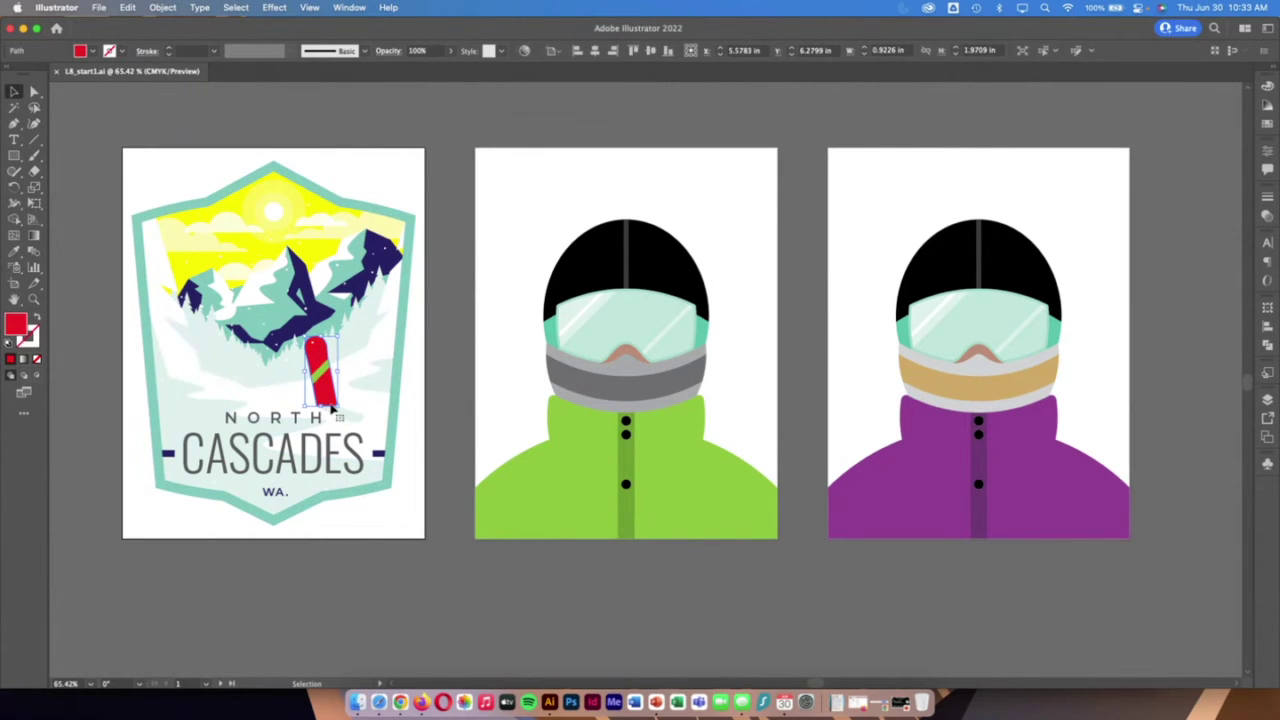
left_click(1268, 88)
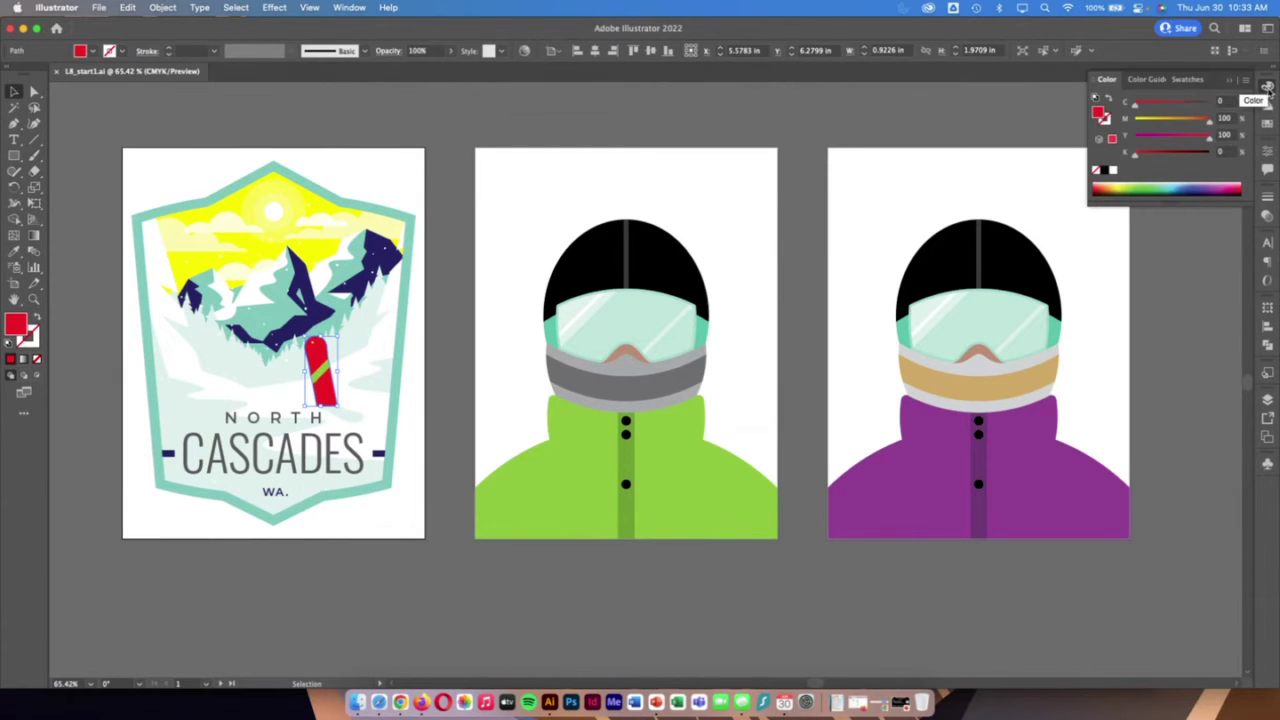
left_click(1267, 105)
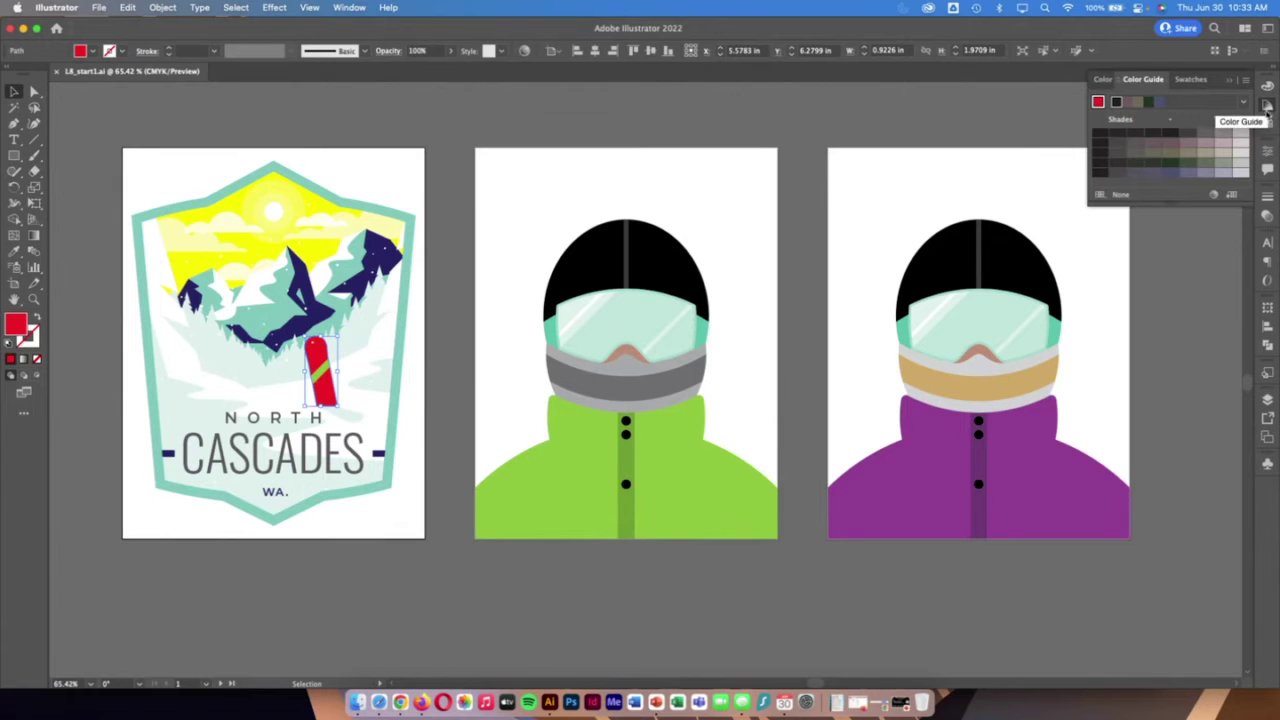
left_click(1267, 124)
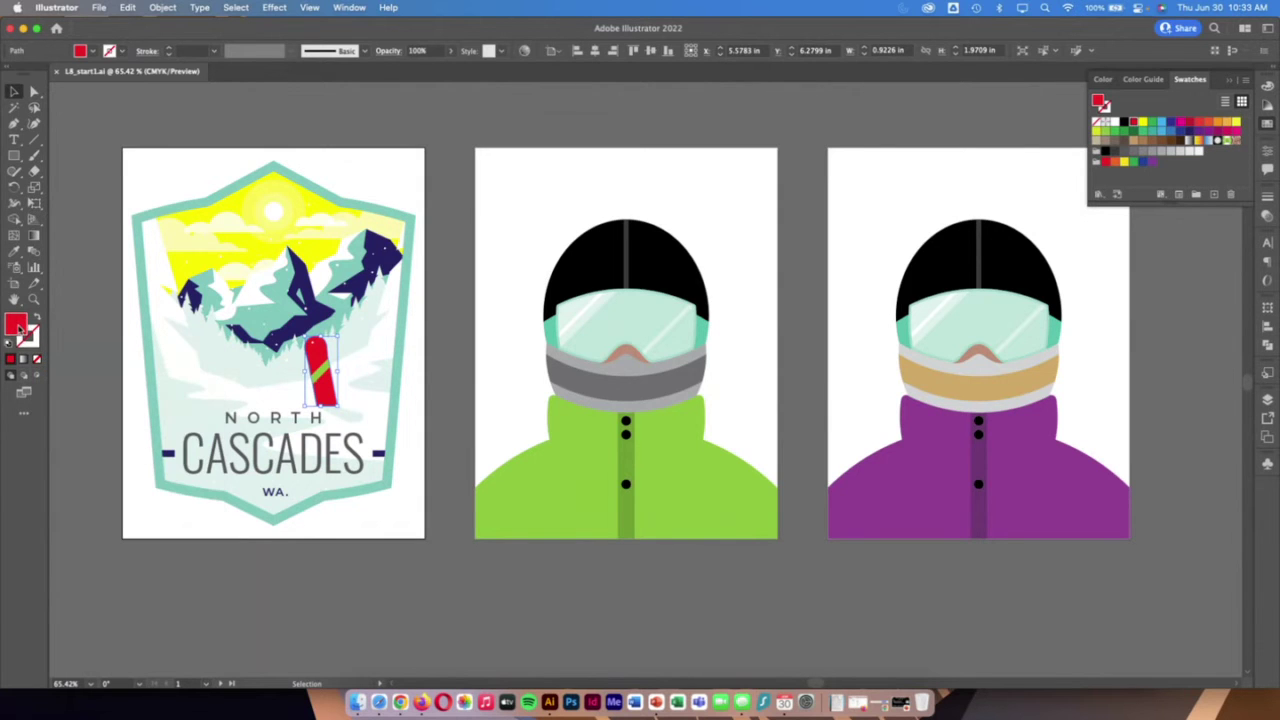
Try out a pinker red, a near-black and white (ffffff) as the snowboard's fill in the Color Picker, and cancel
double_click(16, 326)
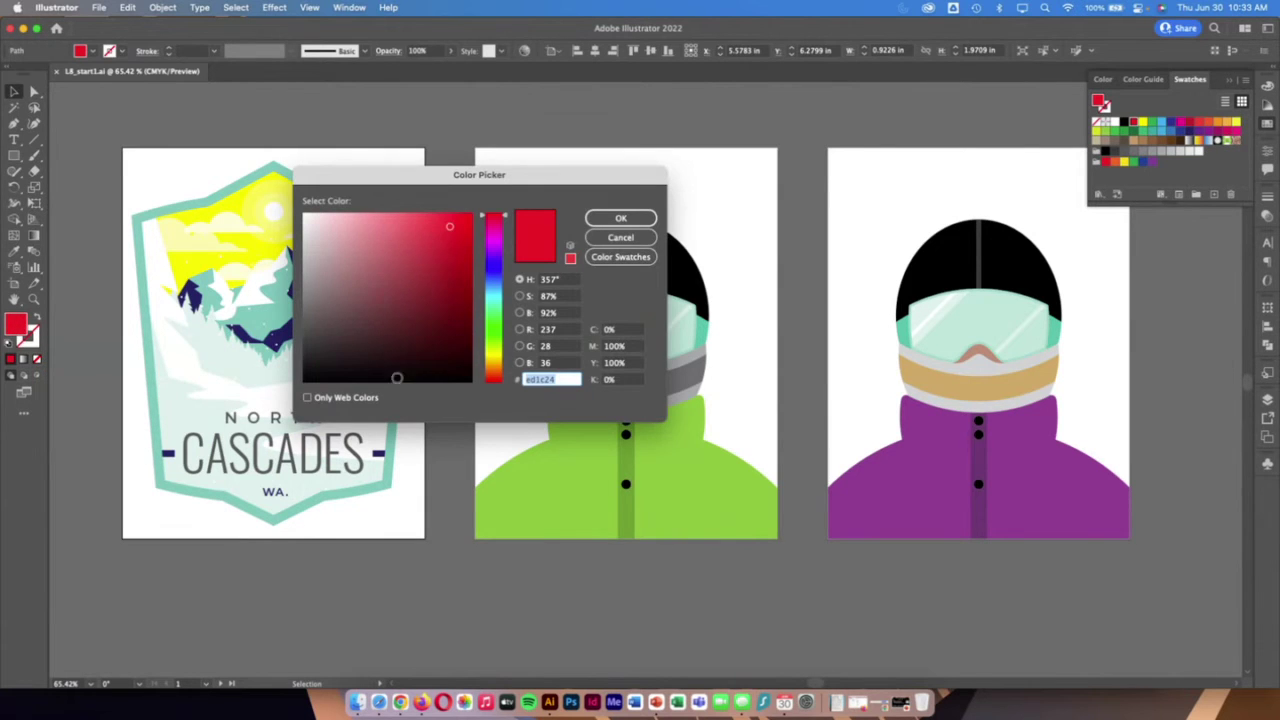
mouse_move(506, 215)
left_mouse_down()
mouse_move(503, 361)
mouse_move(502, 219)
left_mouse_up()
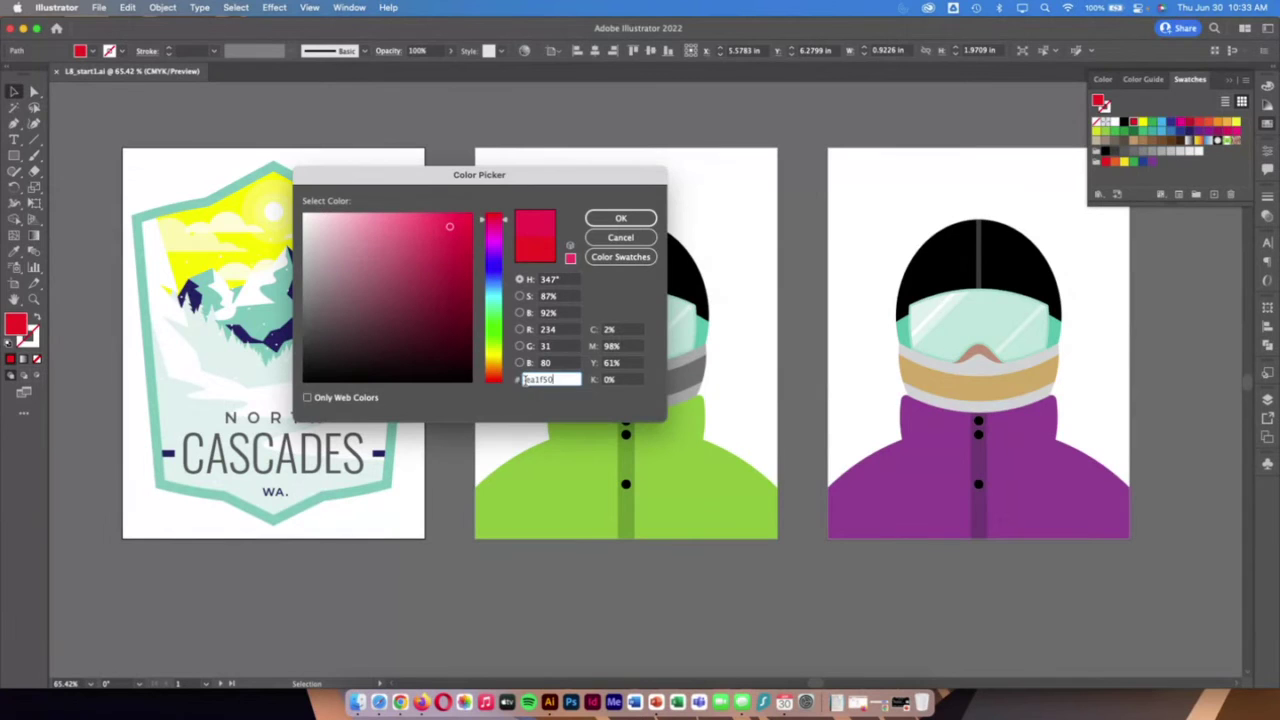
left_click_drag(528, 379, 565, 380)
mouse_move(447, 228)
left_mouse_down()
mouse_move(392, 278)
mouse_move(344, 260)
mouse_move(348, 299)
mouse_move(400, 279)
mouse_move(420, 337)
mouse_move(459, 222)
mouse_move(341, 352)
mouse_move(320, 198)
mouse_move(341, 297)
mouse_move(483, 397)
left_mouse_up()
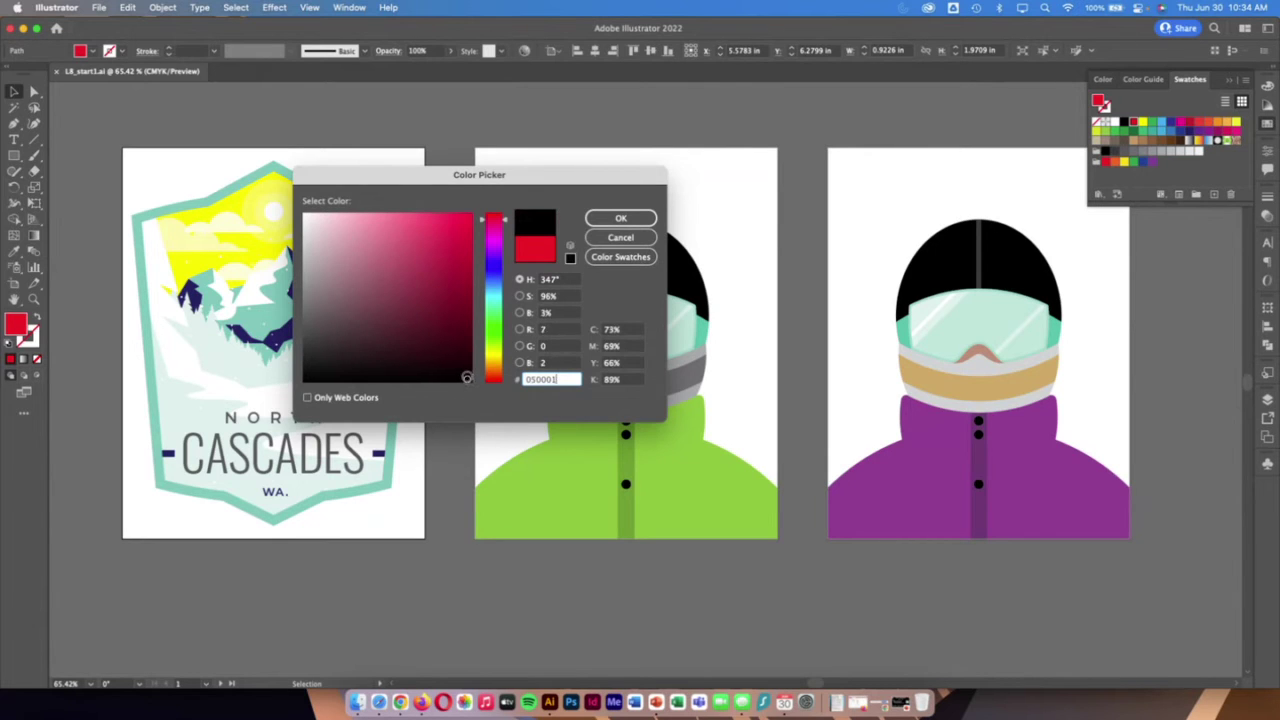
left_click_drag(475, 381, 300, 205)
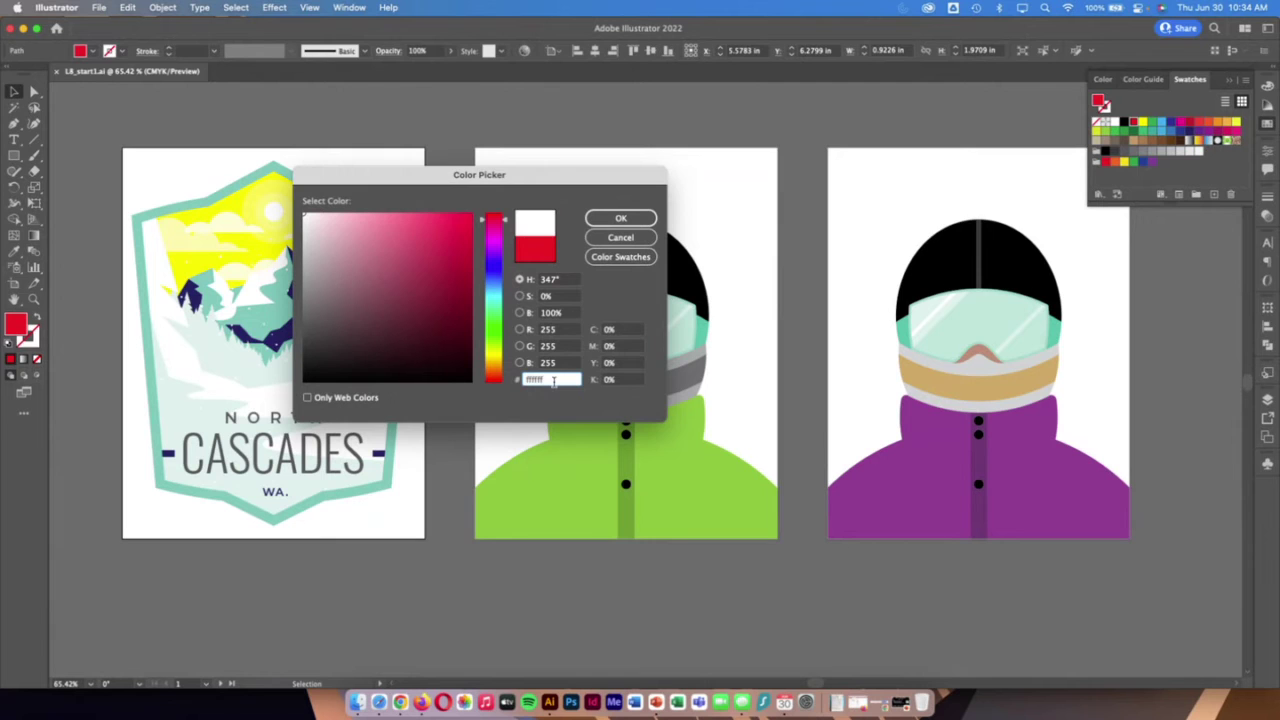
left_click(627, 239)
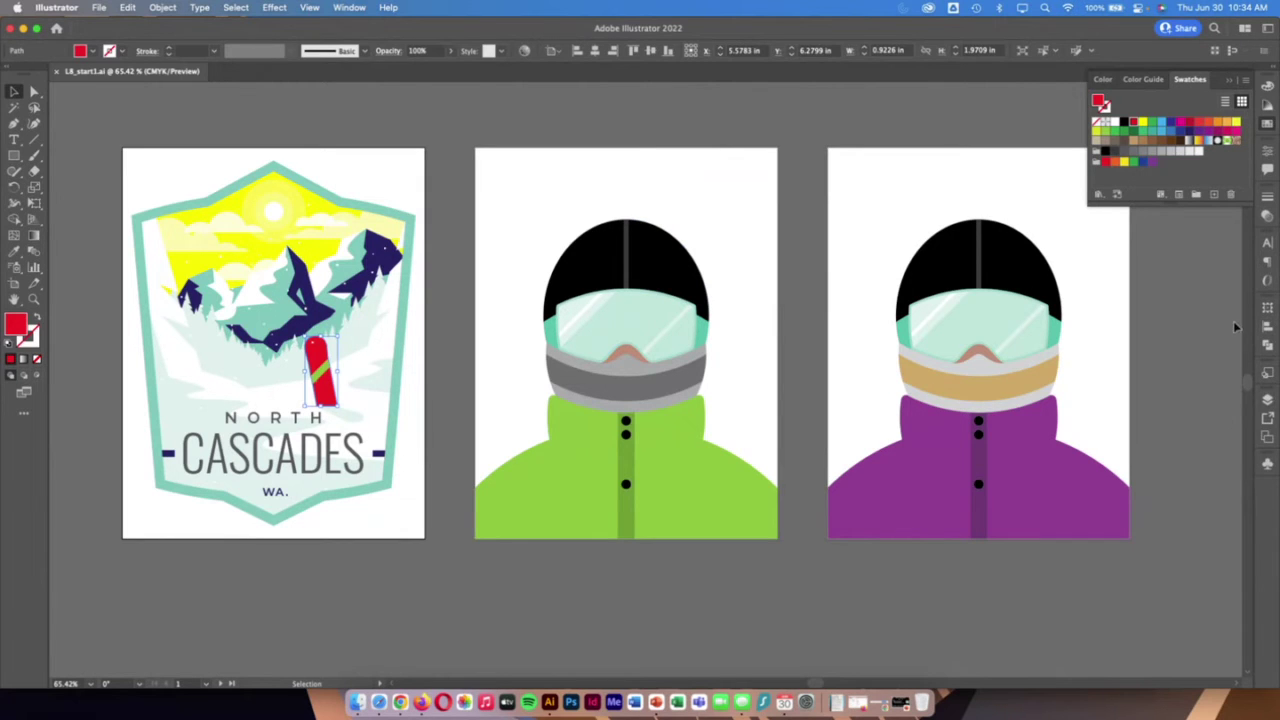
Review the snowboard's Properties and Swatches options, including the swatch libraries and swatch kinds
left_click(1269, 150)
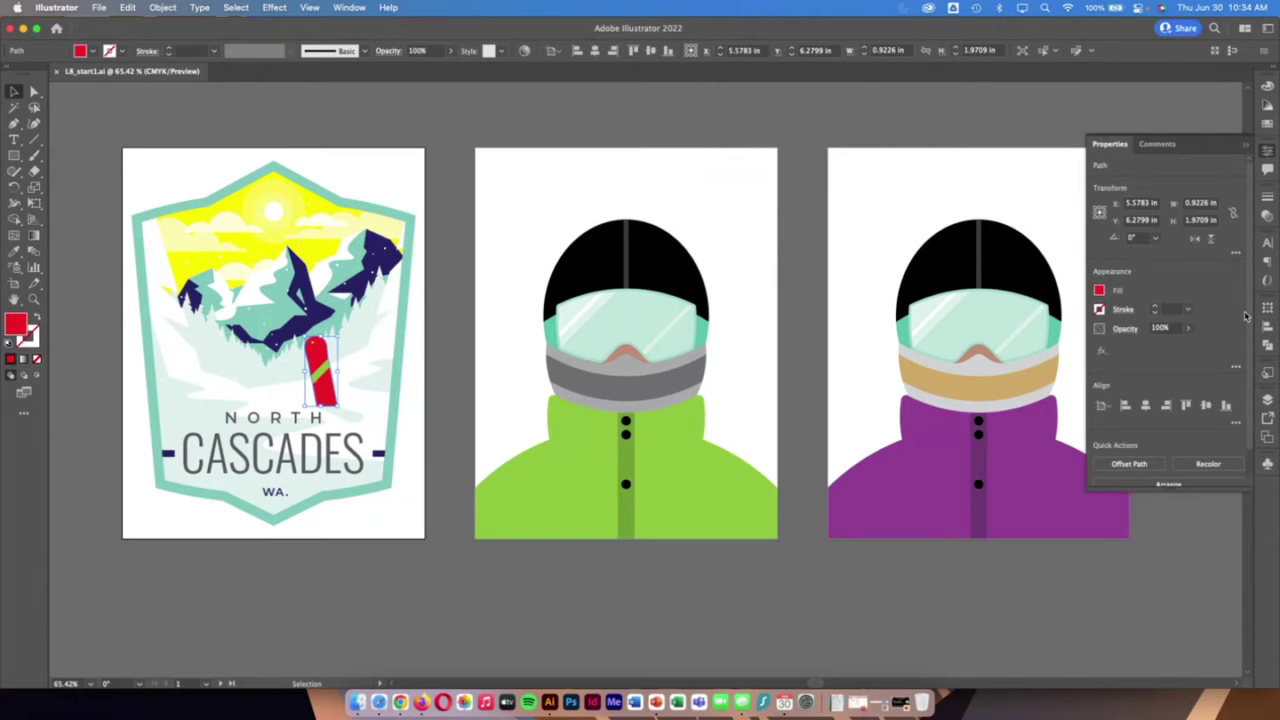
left_click(1268, 127)
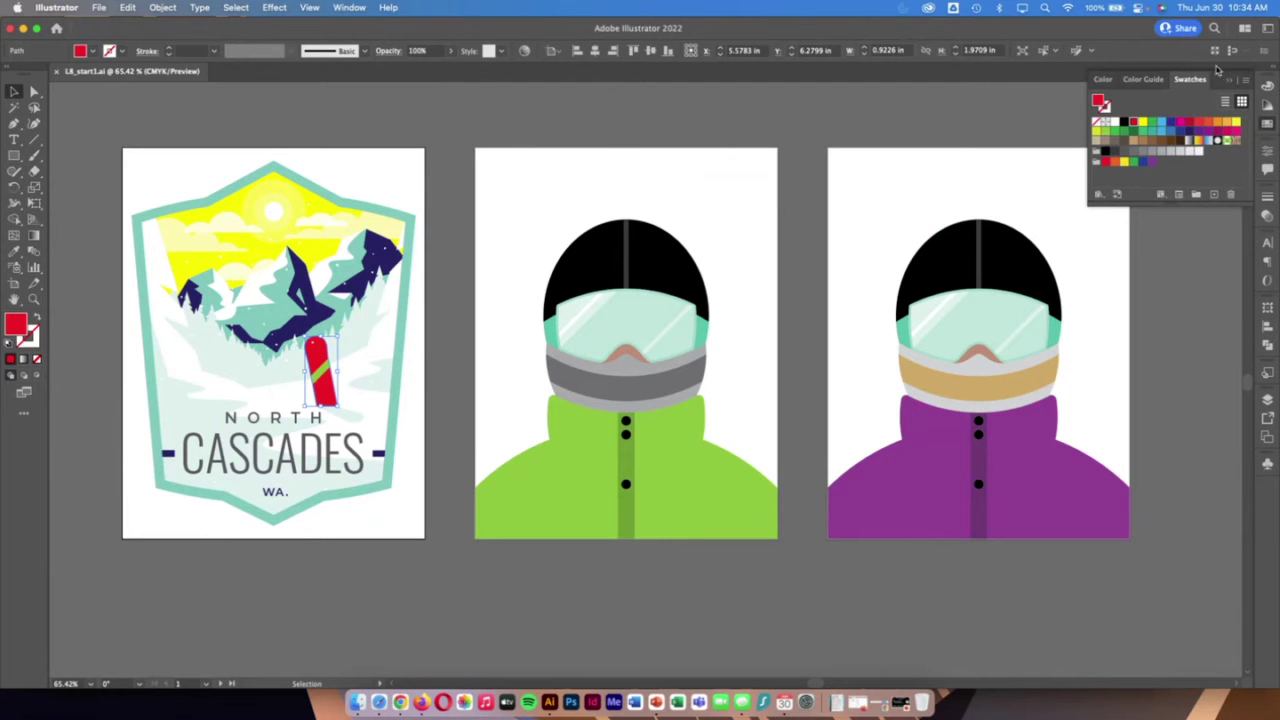
left_click(1098, 195)
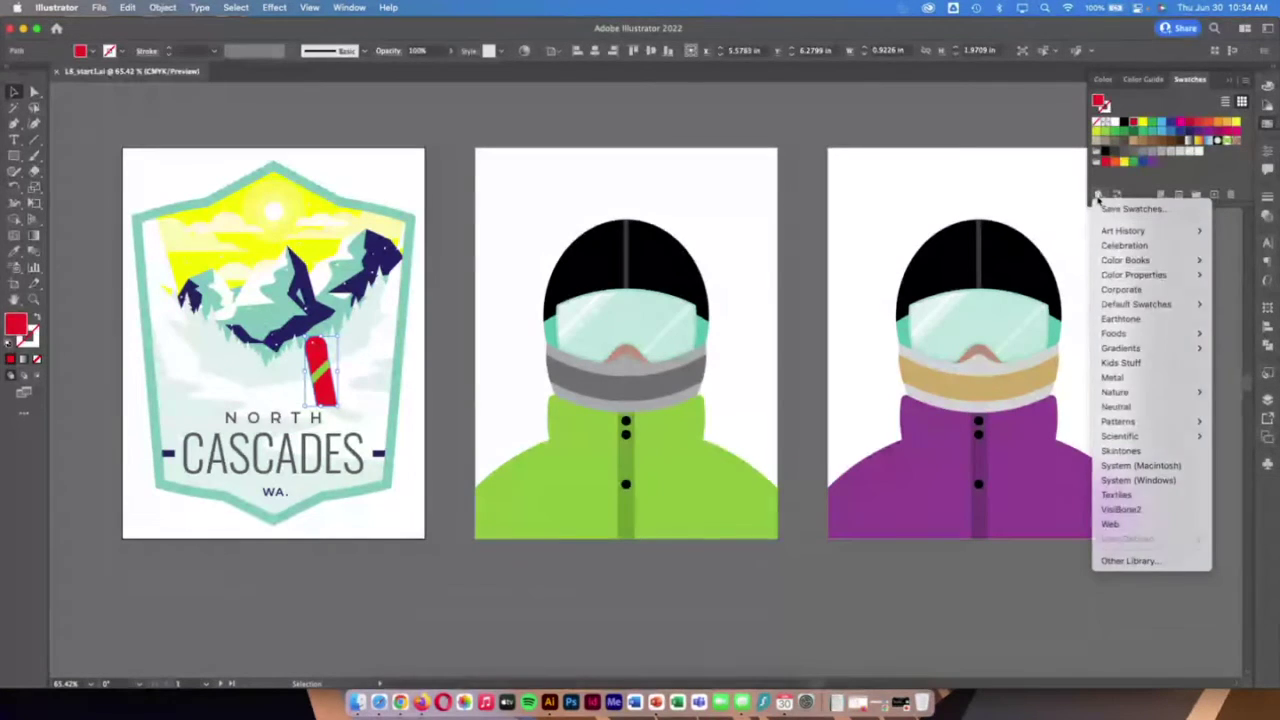
left_click(1098, 199)
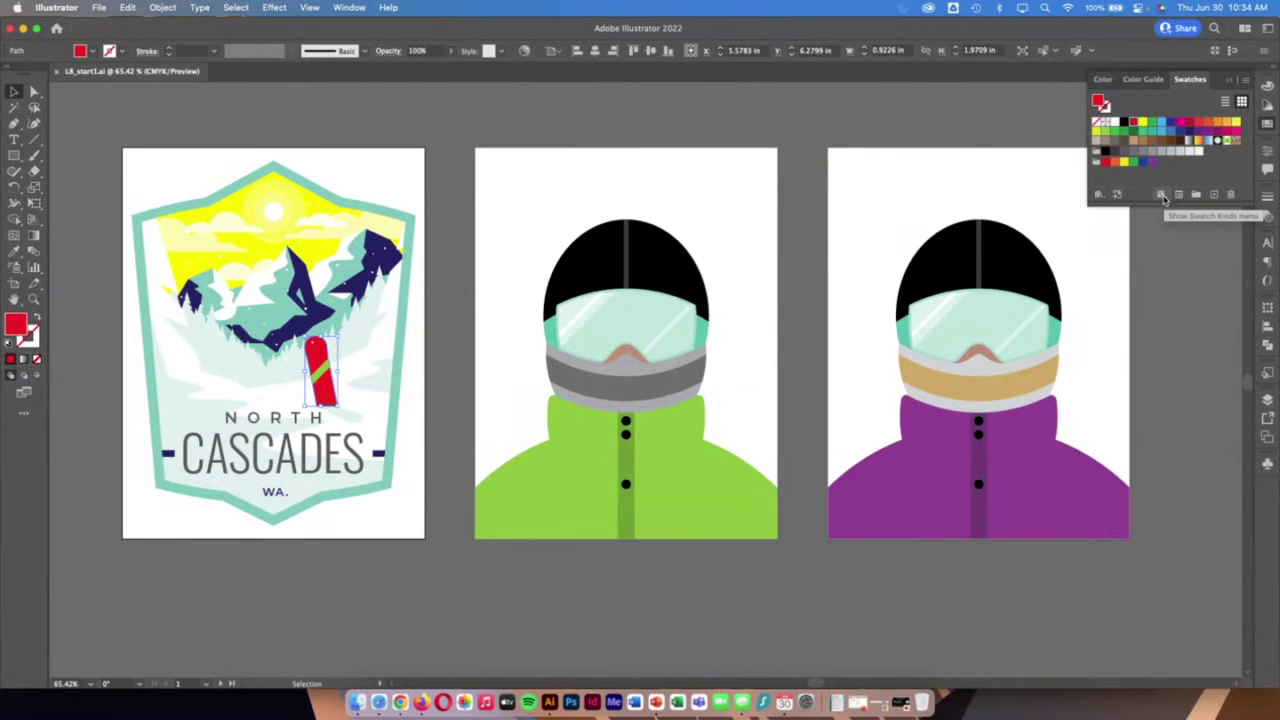
left_click(1161, 195)
left_click(1164, 200)
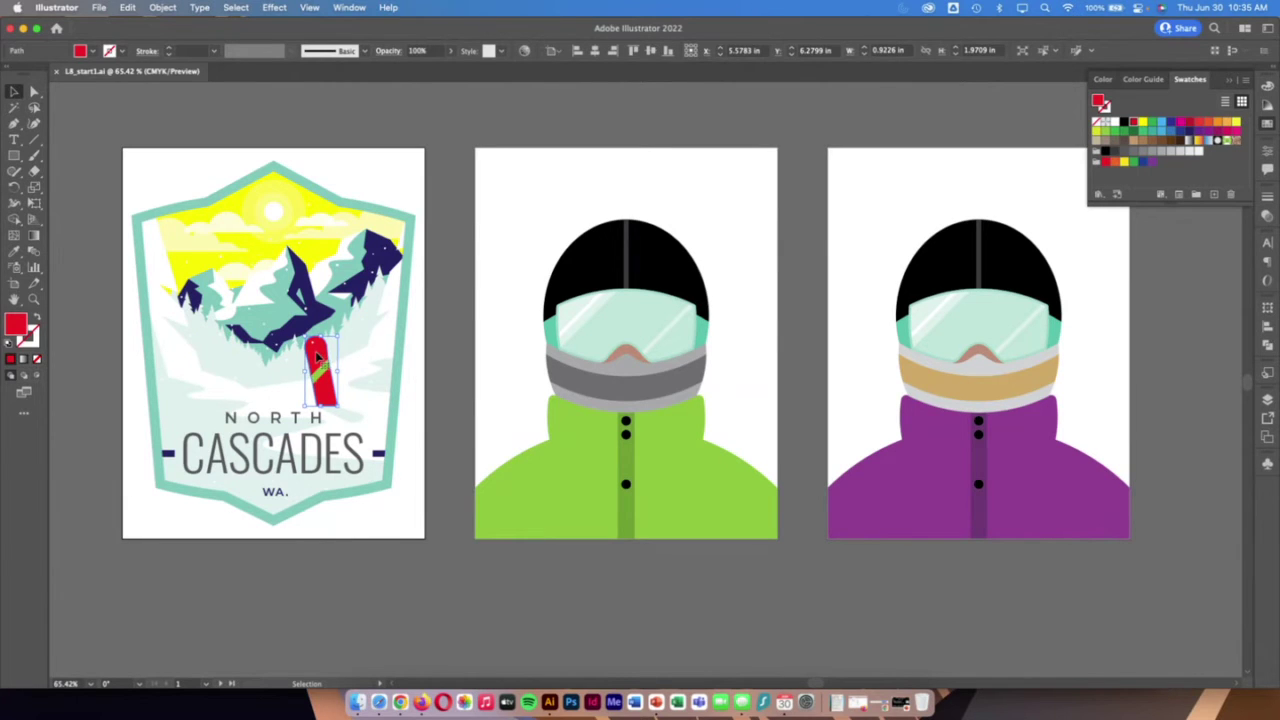
Fill the snowboard with the pink C=0 M=95 Y=20 K=0 swatch
left_click(93, 52)
left_click(93, 53)
left_click(1236, 132)
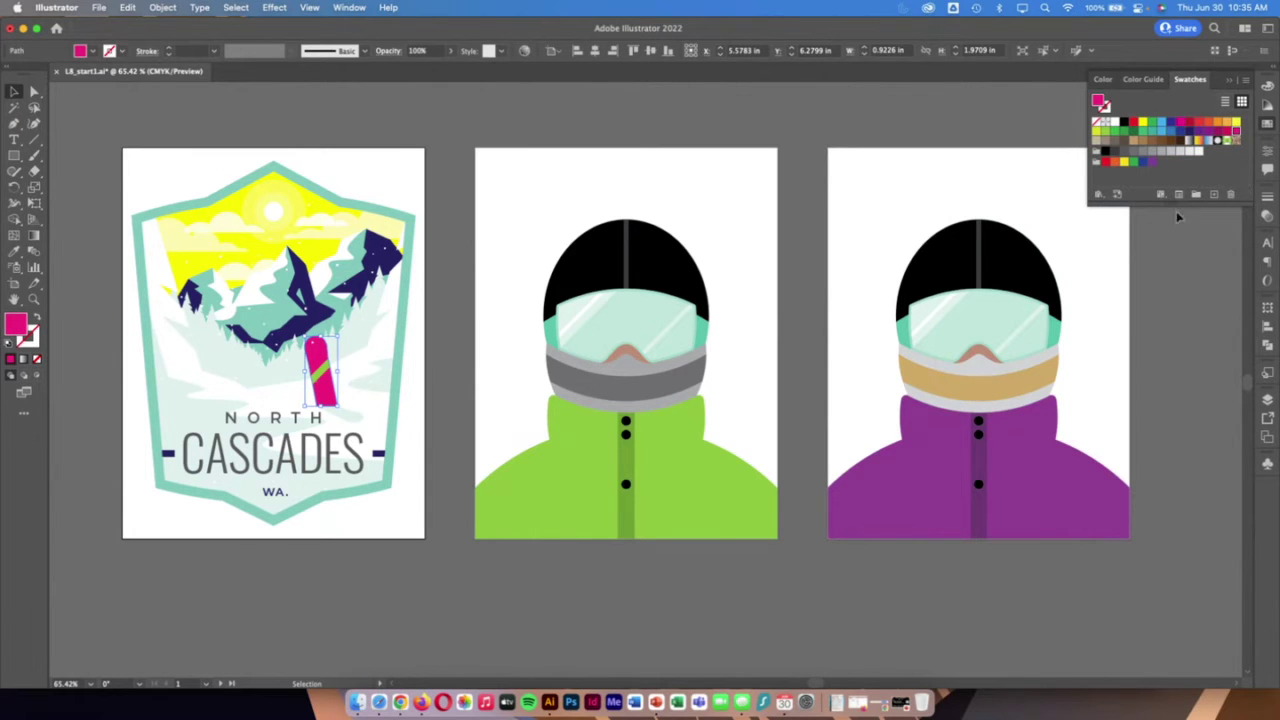
Start a new swatch from the snowboard's green stripe and set its CMYK values to 0, 20, 65 and 0
left_click(321, 374)
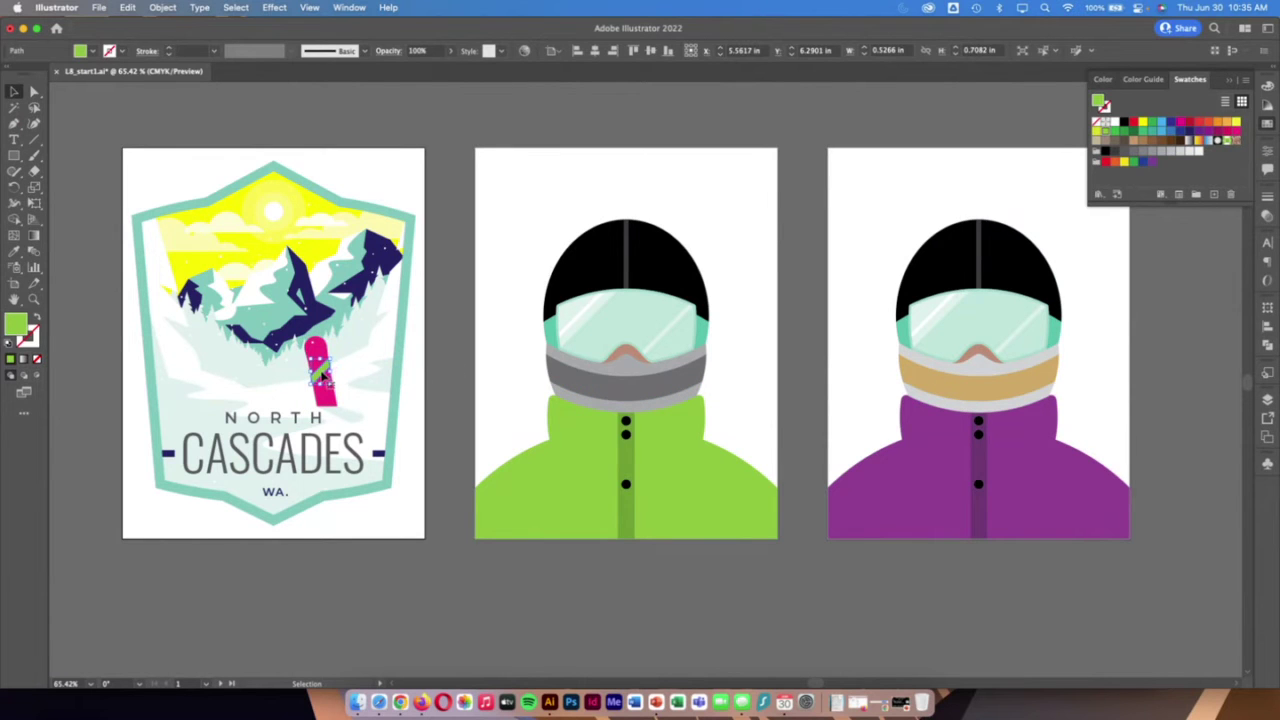
left_click(1214, 196)
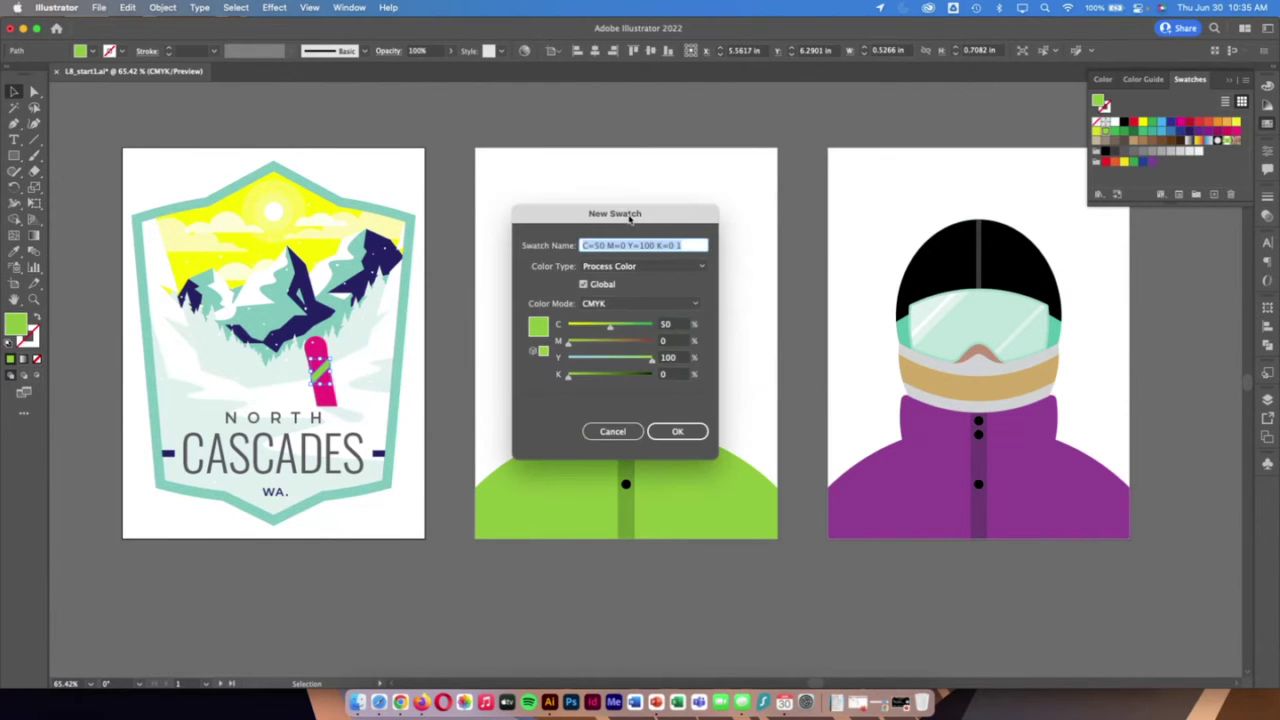
left_click_drag(630, 218, 667, 126)
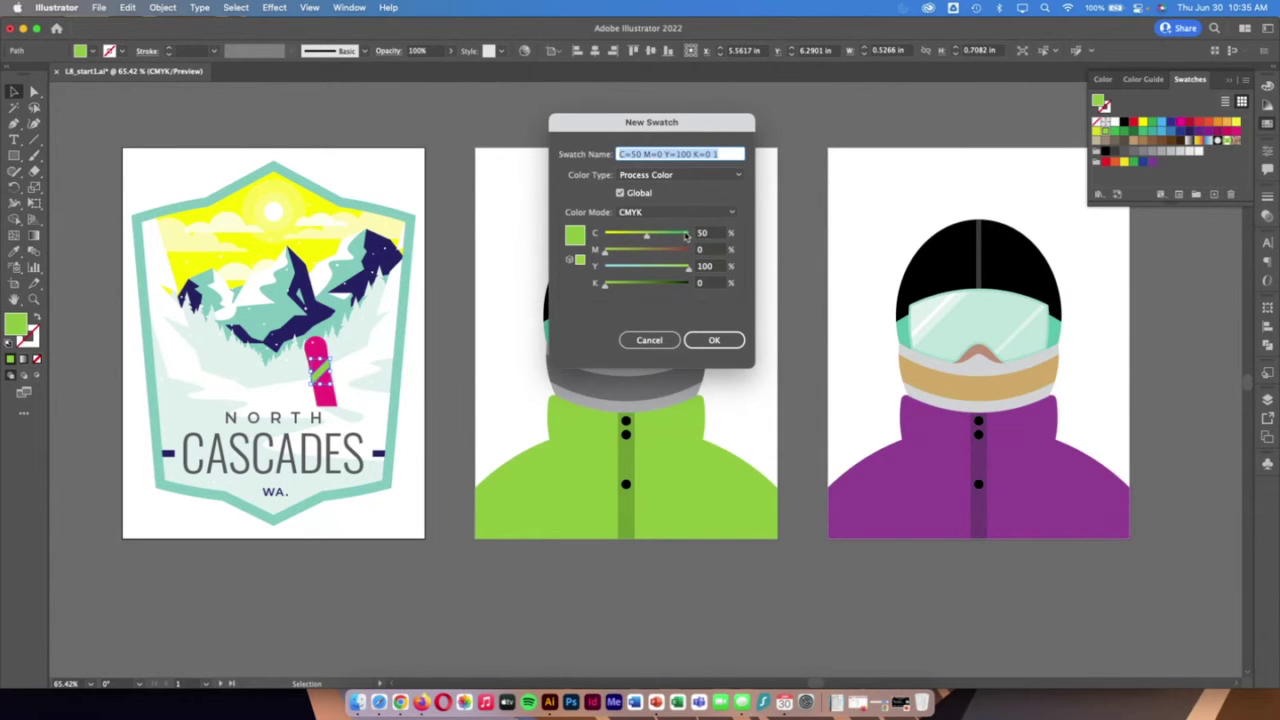
left_click_drag(713, 234, 672, 237)
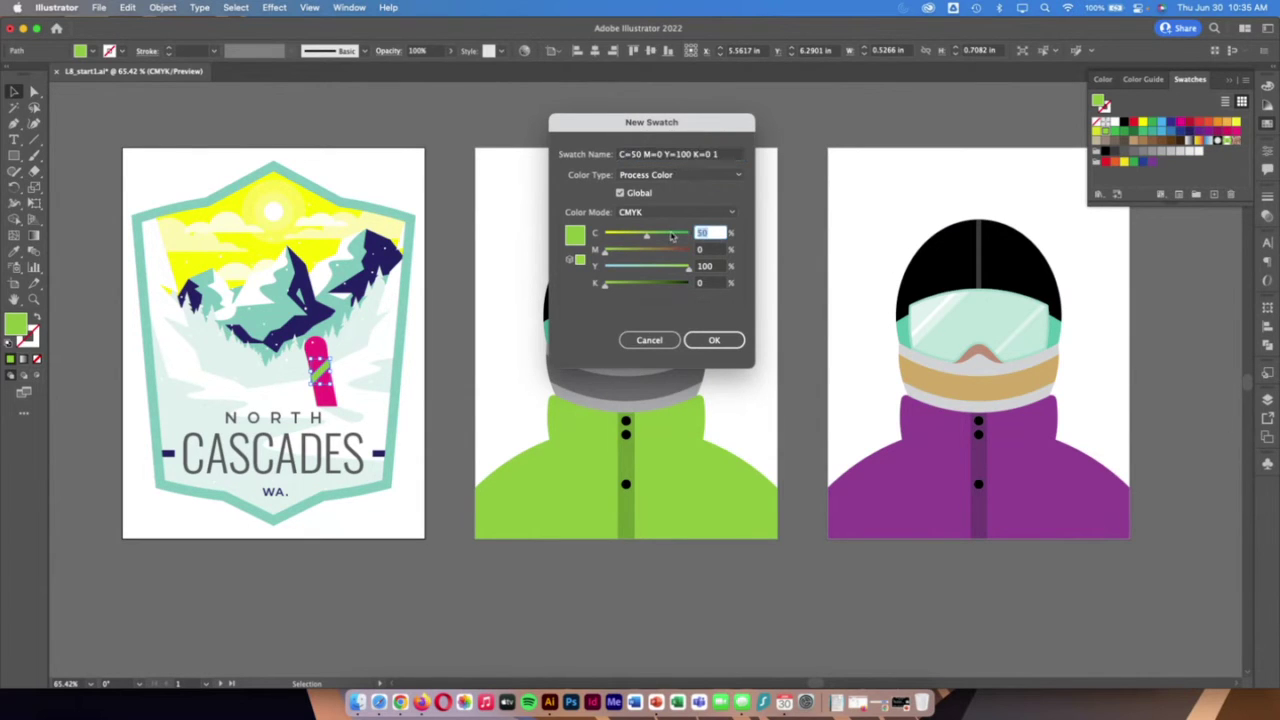
type("0")
key("Tab")
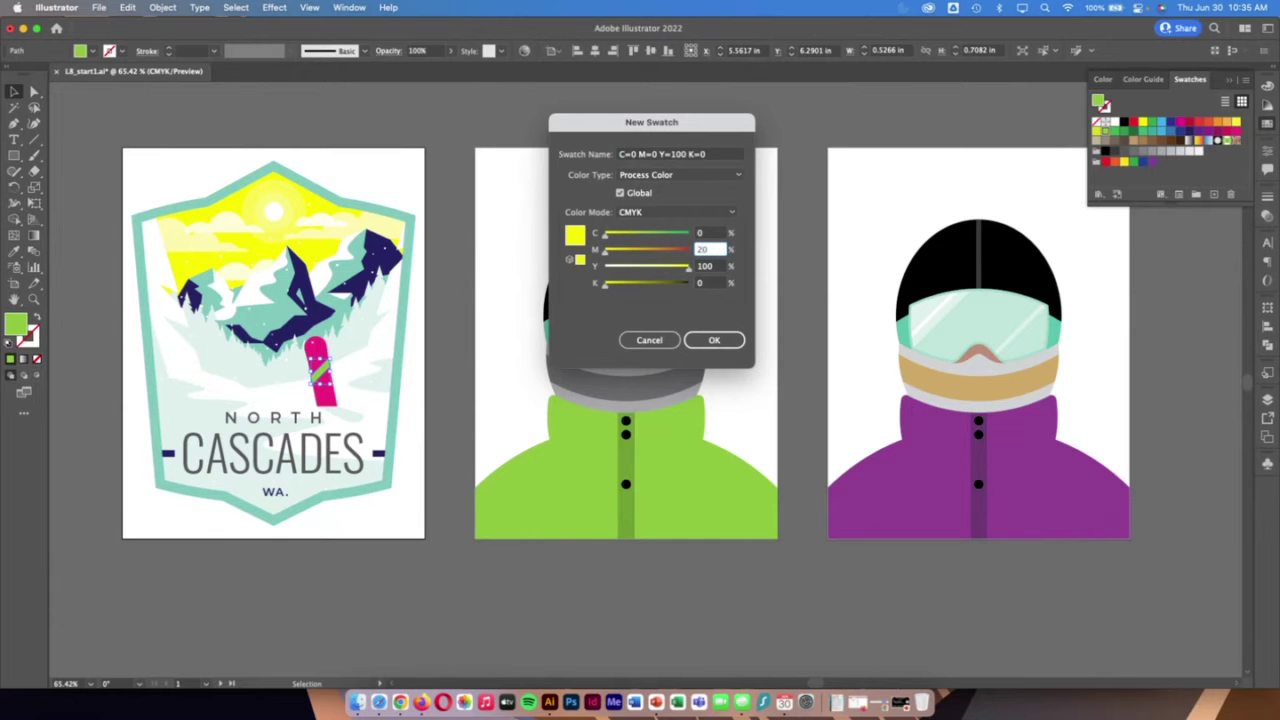
type("20")
key("Tab")
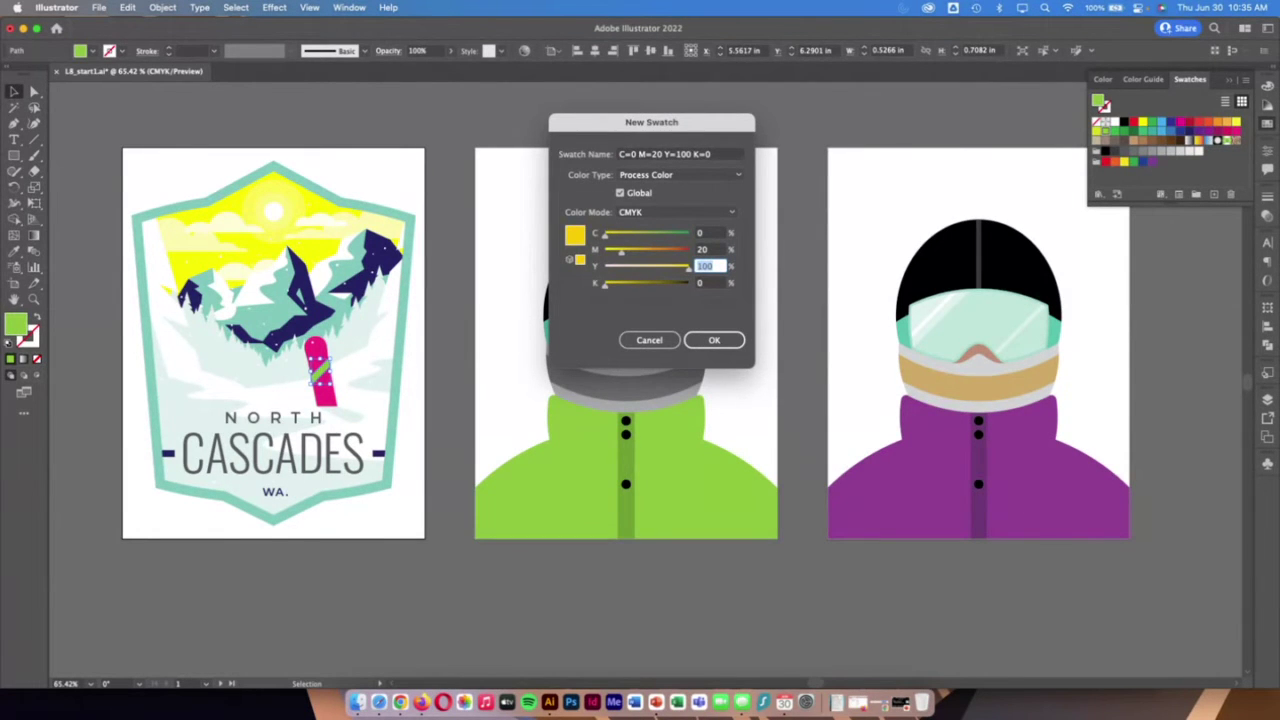
type("65")
key("Tab")
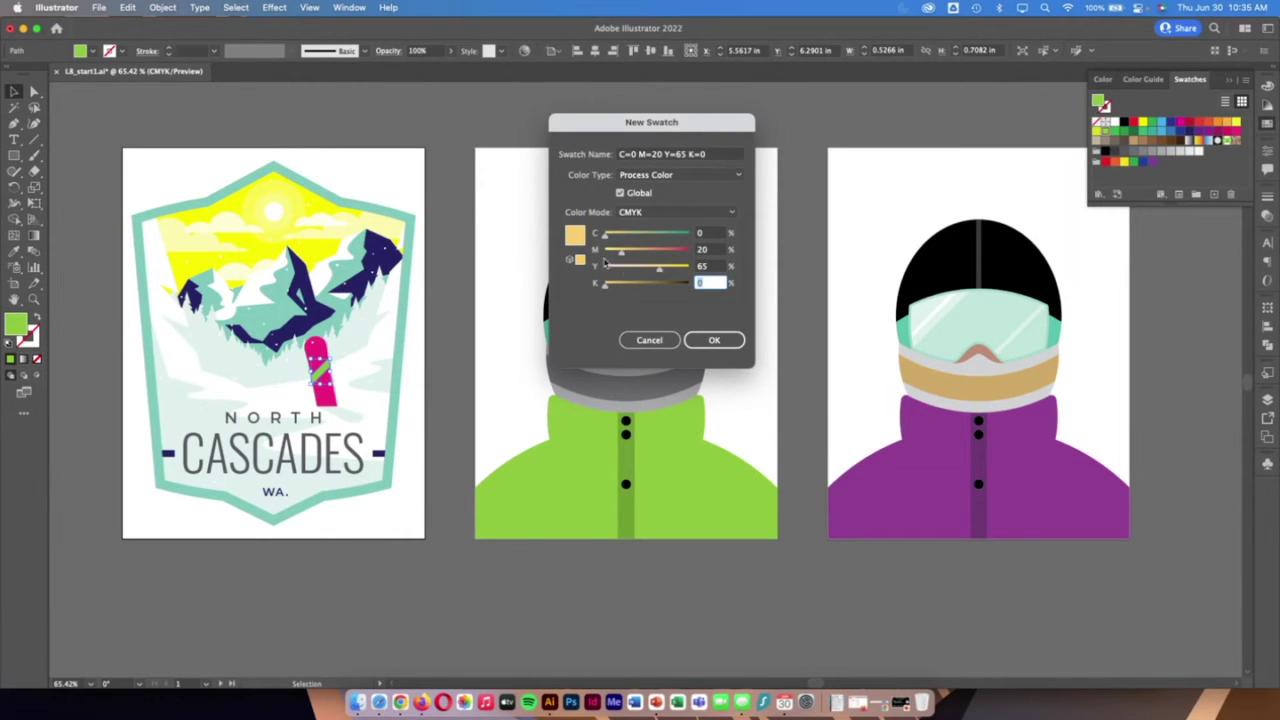
Name the new swatch Peach, raise its magenta to 24%, keep it Global, and create it
left_click(714, 156)
left_click_drag(714, 156, 618, 155)
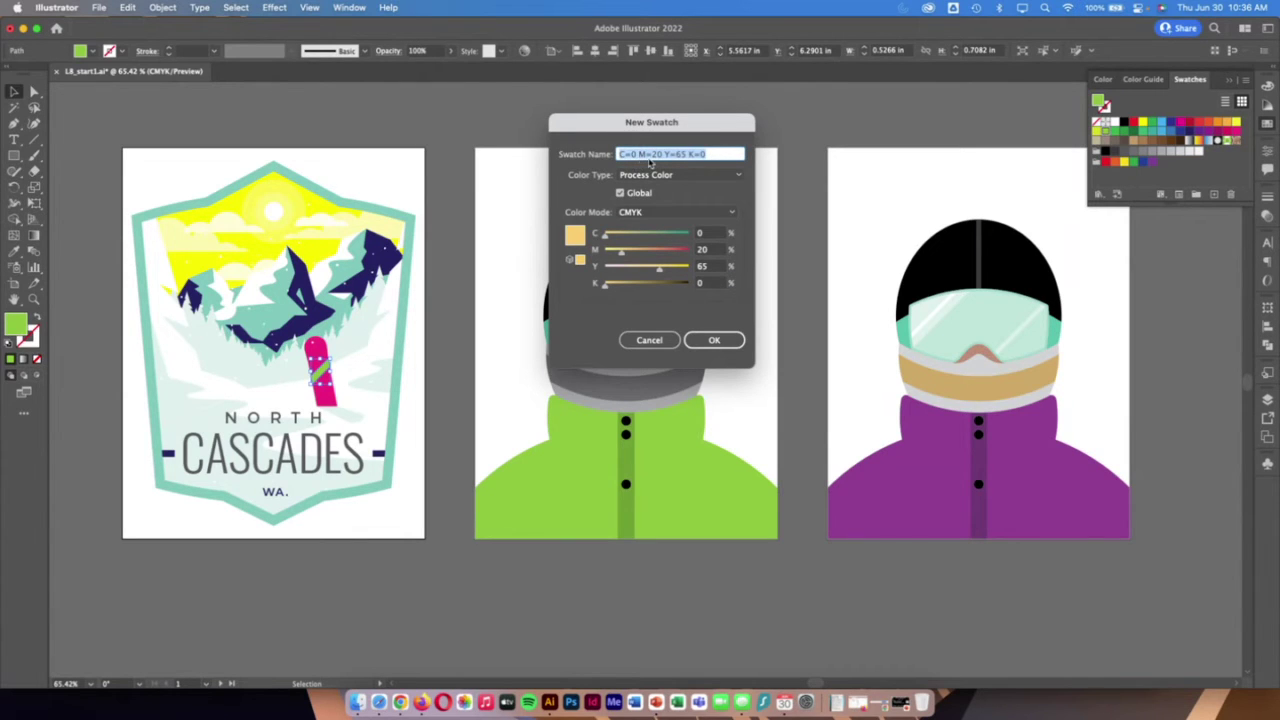
type("Peach")
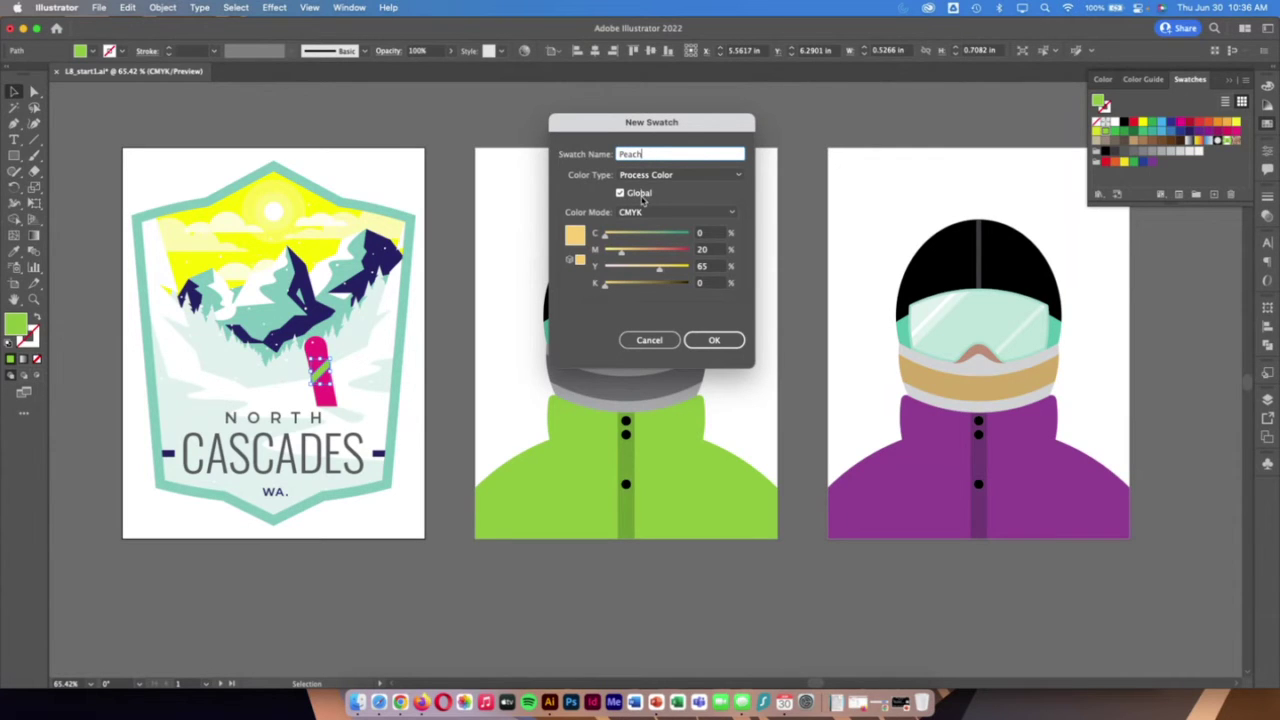
left_click(640, 195)
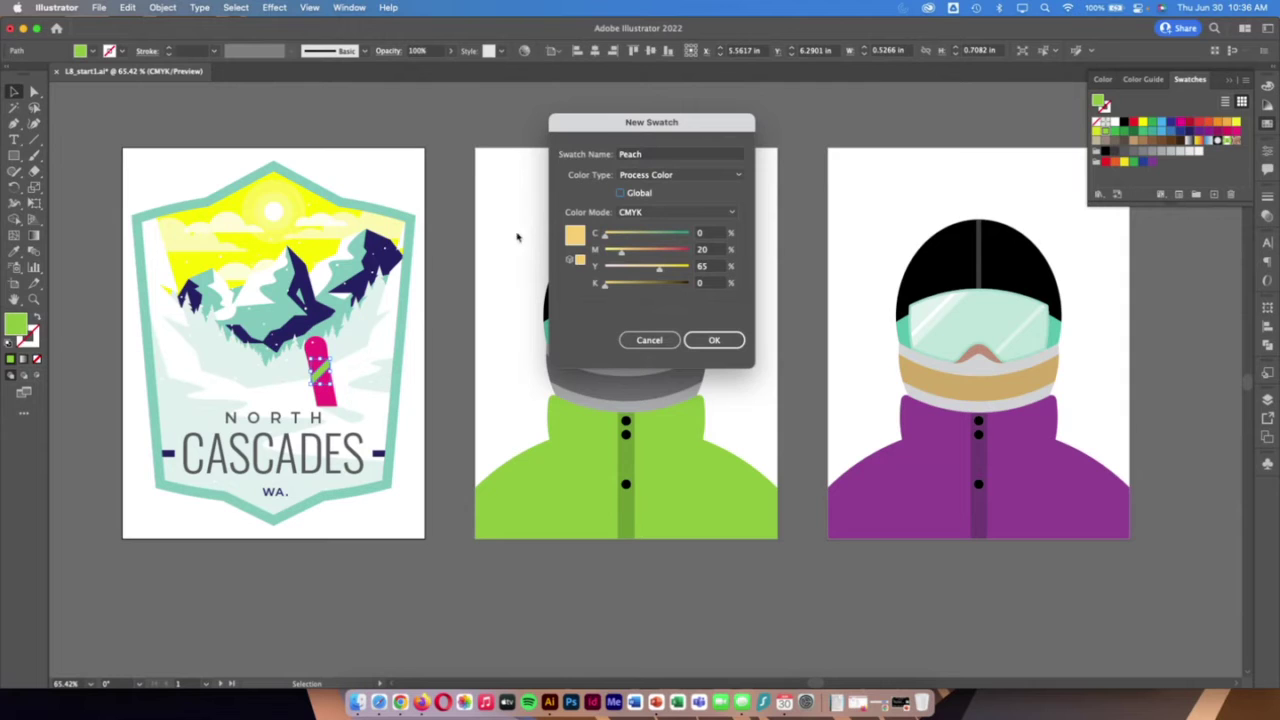
left_click(621, 193)
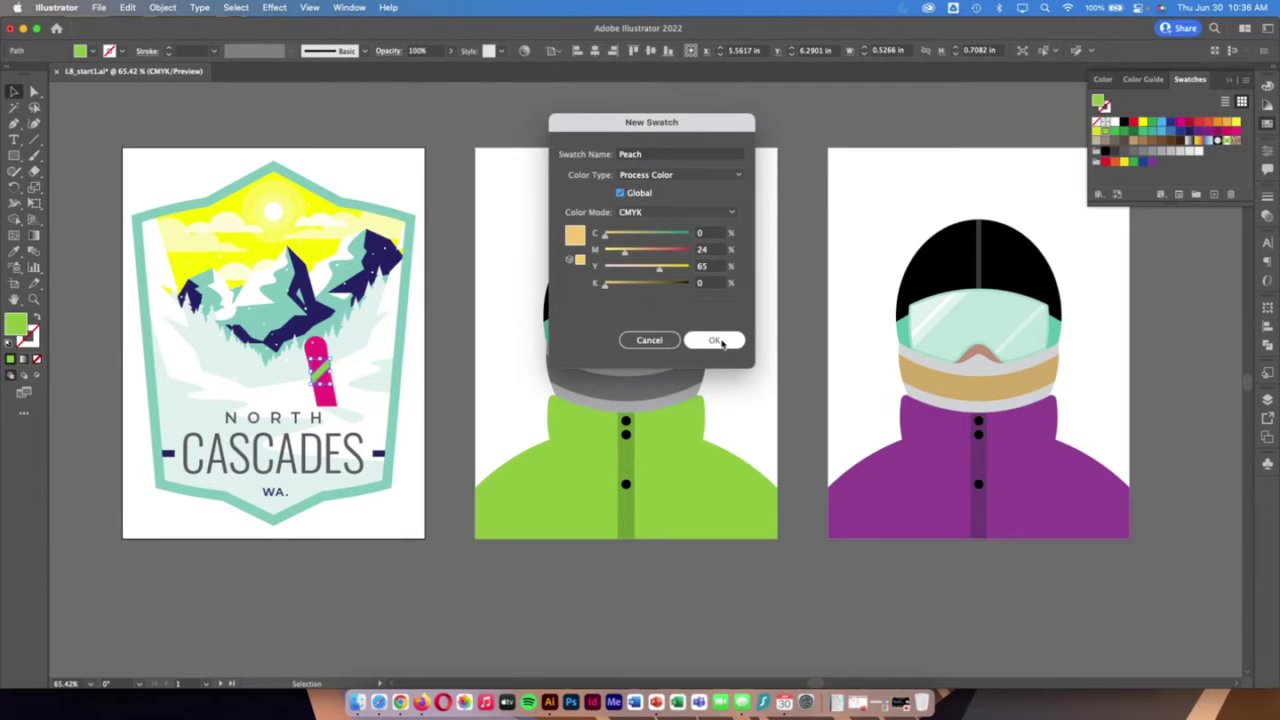
left_click(620, 193)
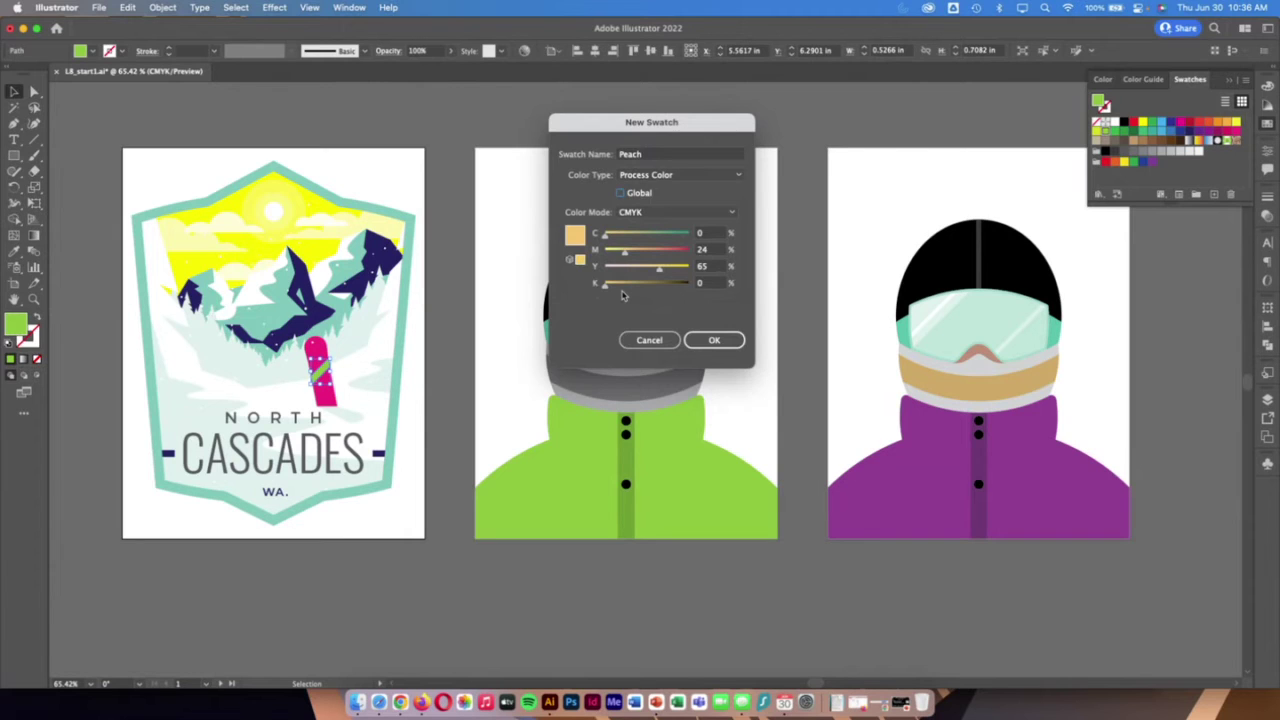
left_click(620, 193)
left_click(720, 340)
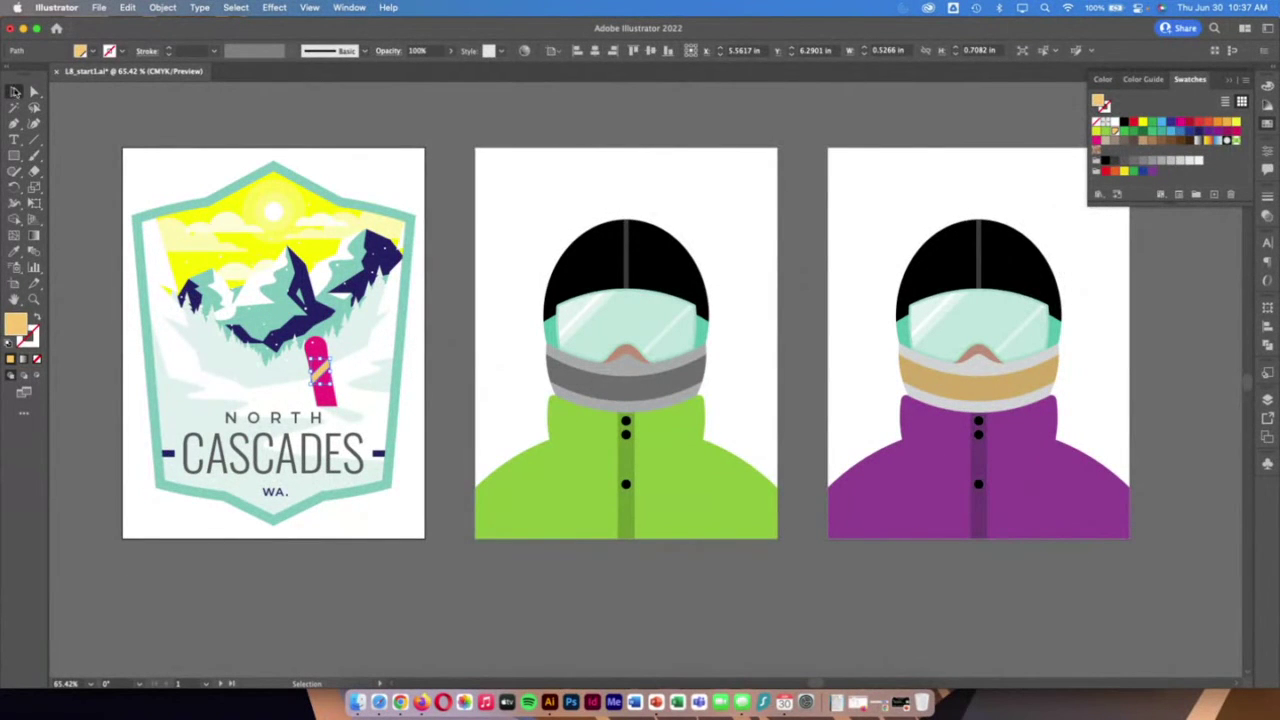
With no artwork selected, edit the global Peach swatch and raise its magenta to about 45%
left_click(15, 91)
left_click(592, 364)
left_click(793, 292)
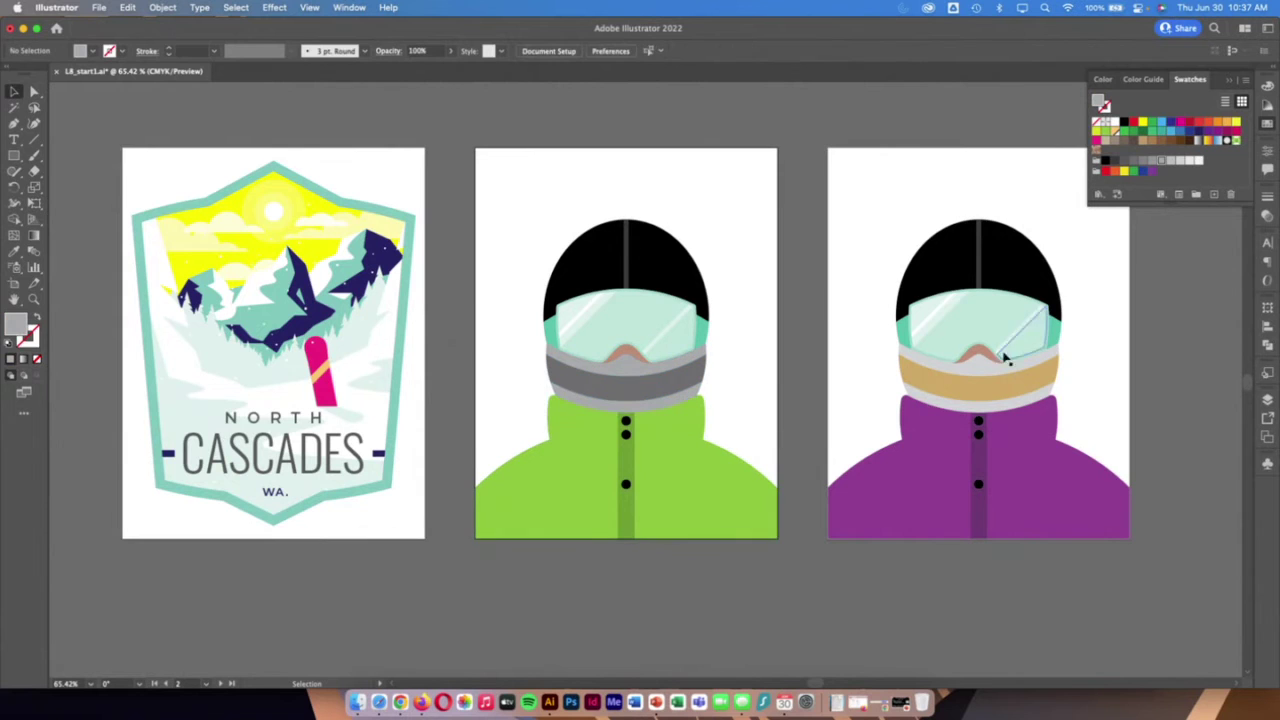
double_click(1113, 131)
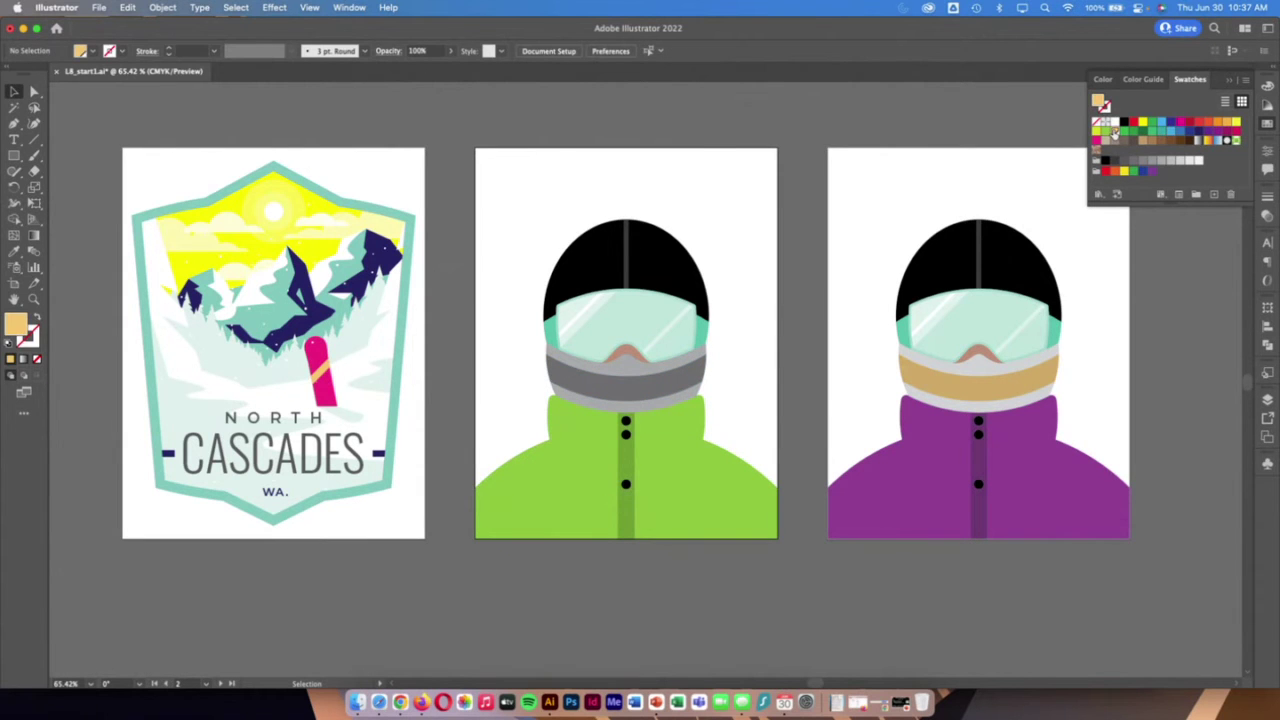
left_click(566, 195)
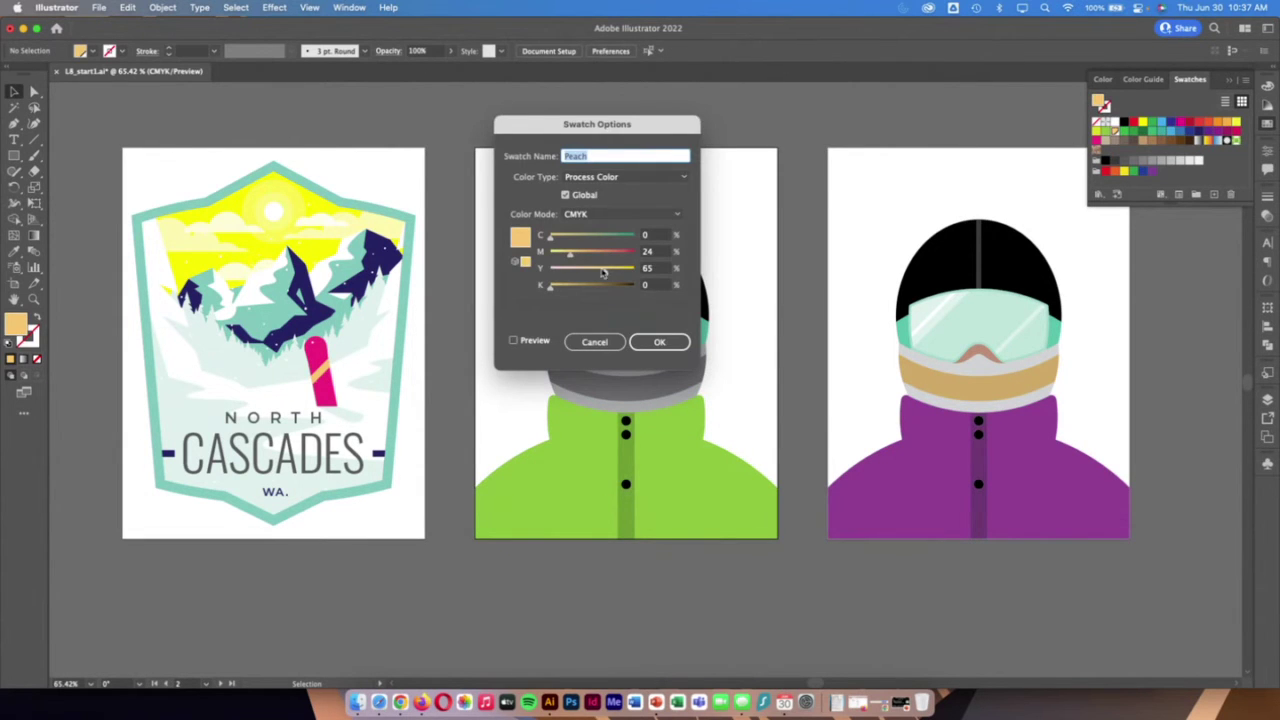
left_click_drag(570, 254, 590, 257)
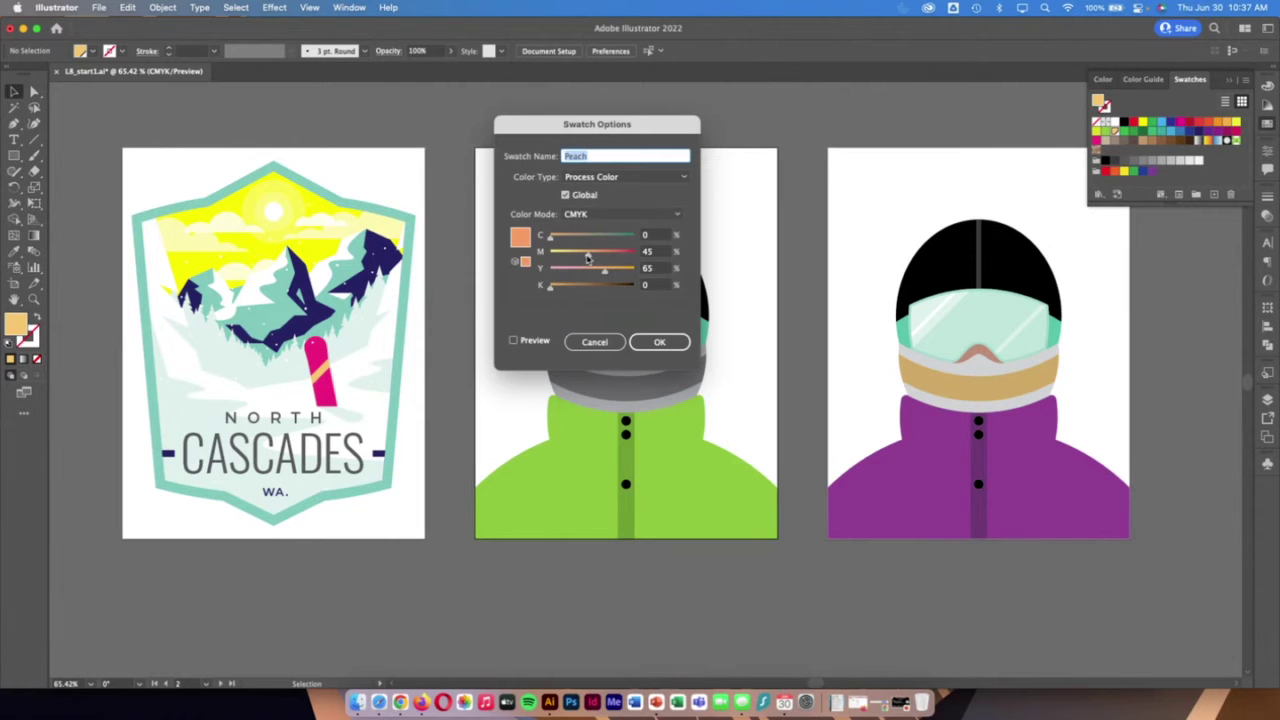
left_click(663, 342)
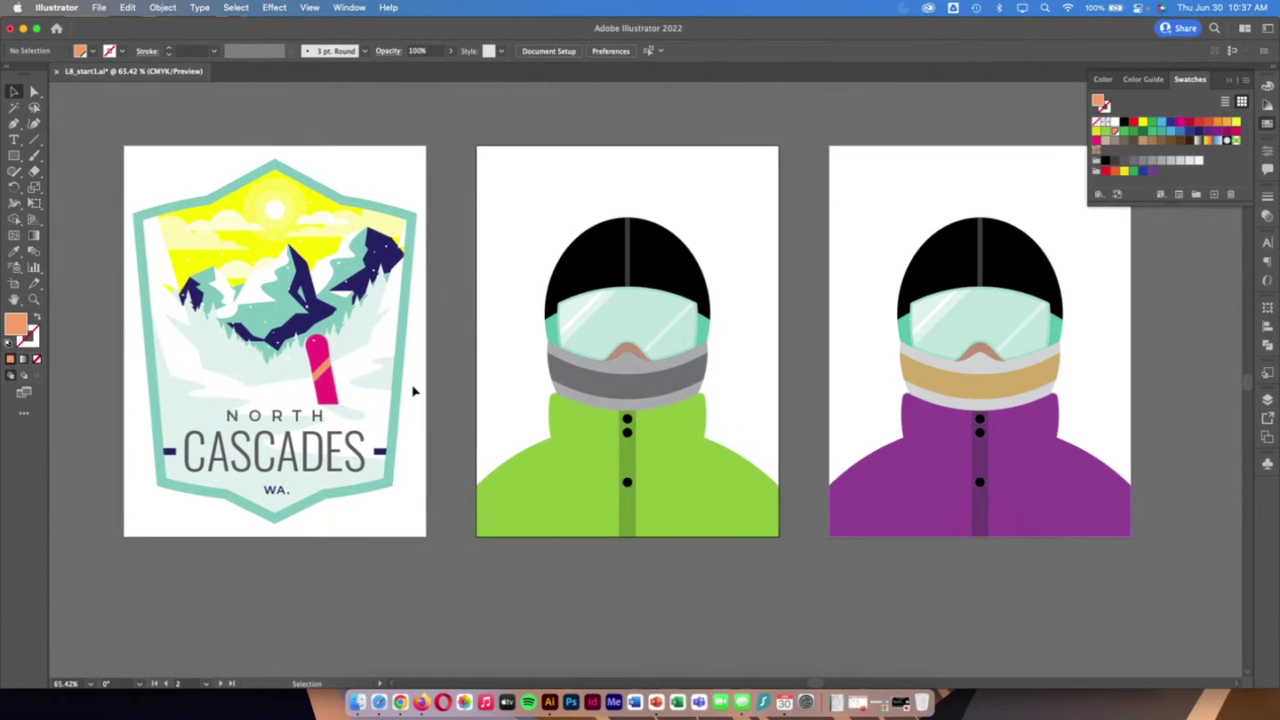
Fill the NORTH and CASCADES text in the badge with the Peach swatch, and deselect the text
scroll(413, 391, "down", 3)
scroll(413, 393, "left", 3)
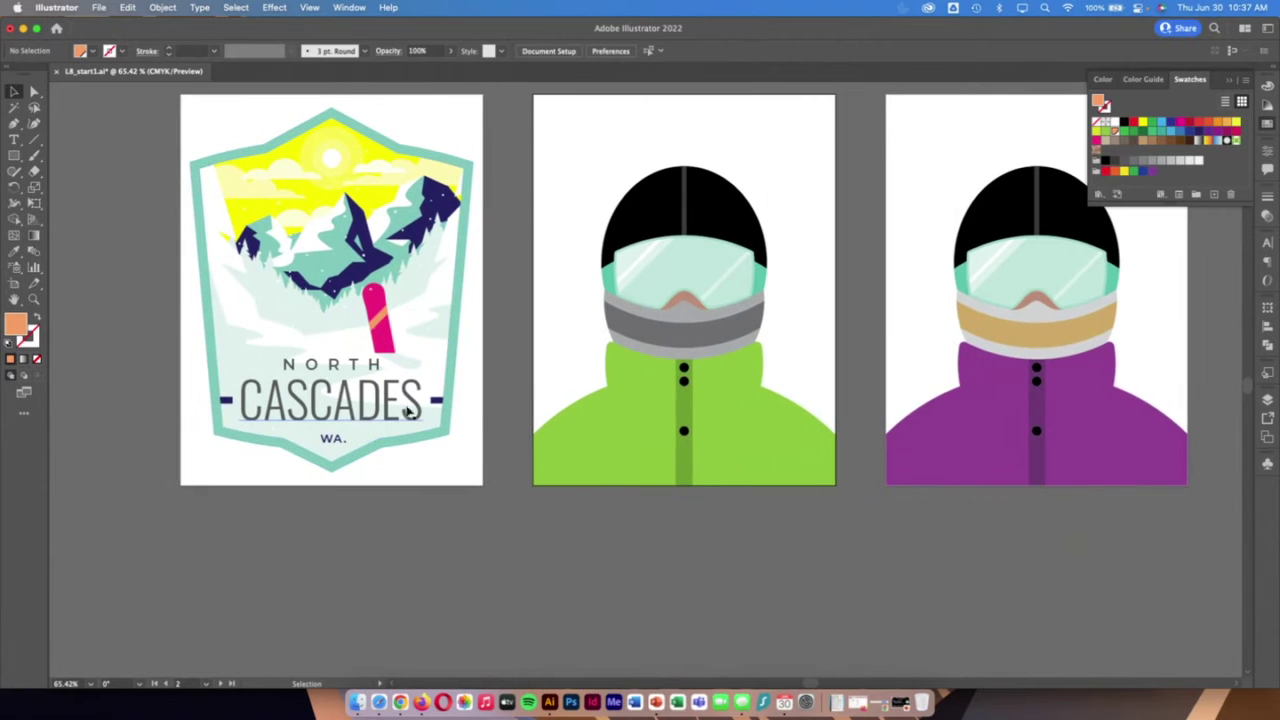
left_click(356, 380)
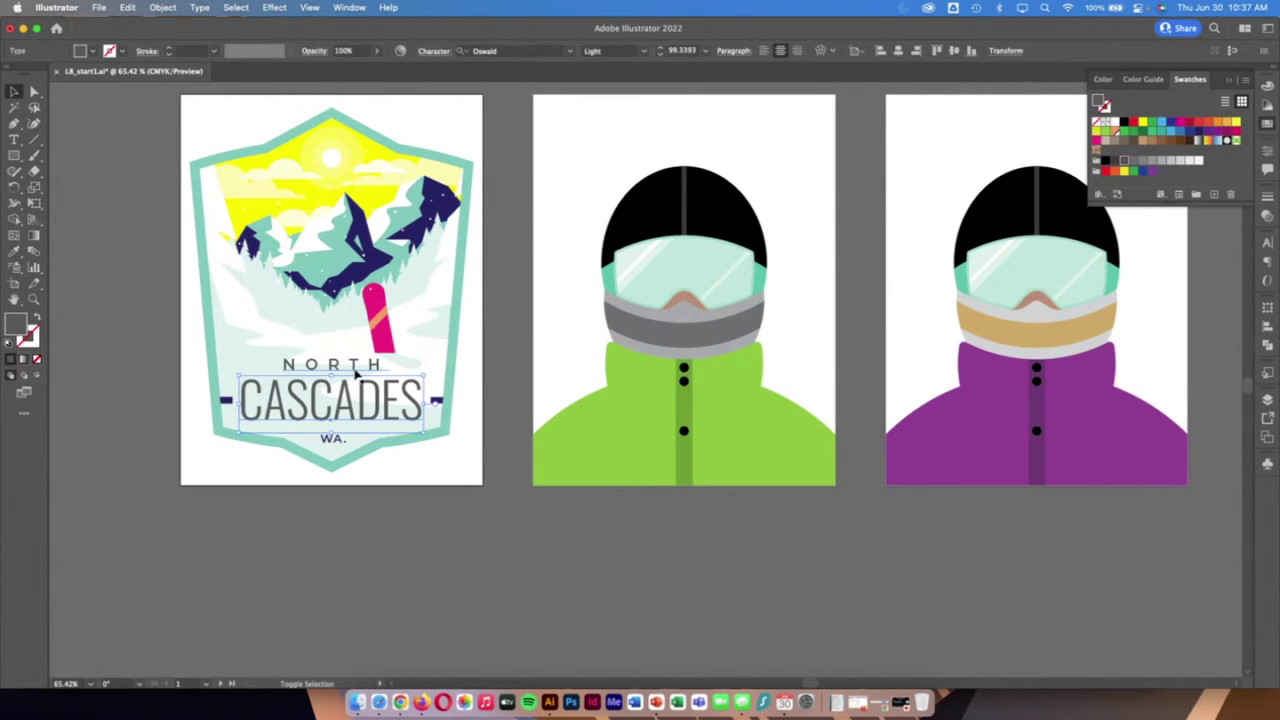
left_click(356, 368, "shift")
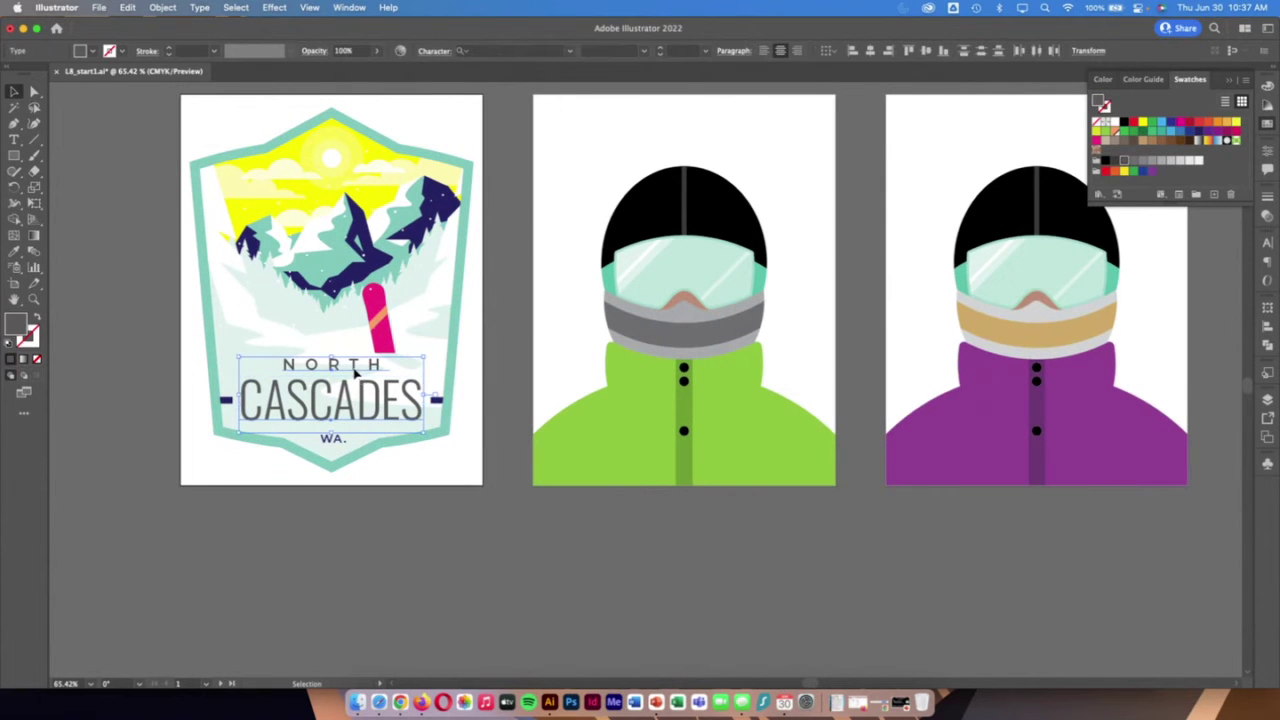
left_click(93, 51)
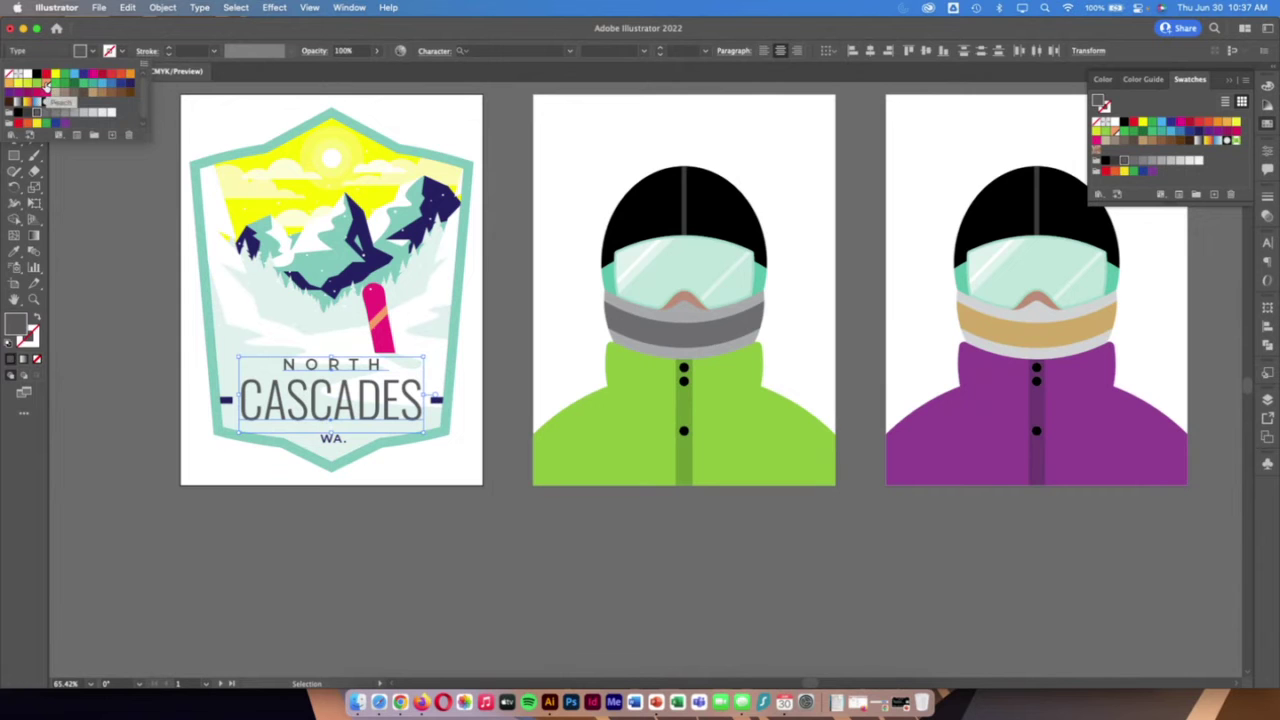
left_click(46, 85)
left_click(461, 551)
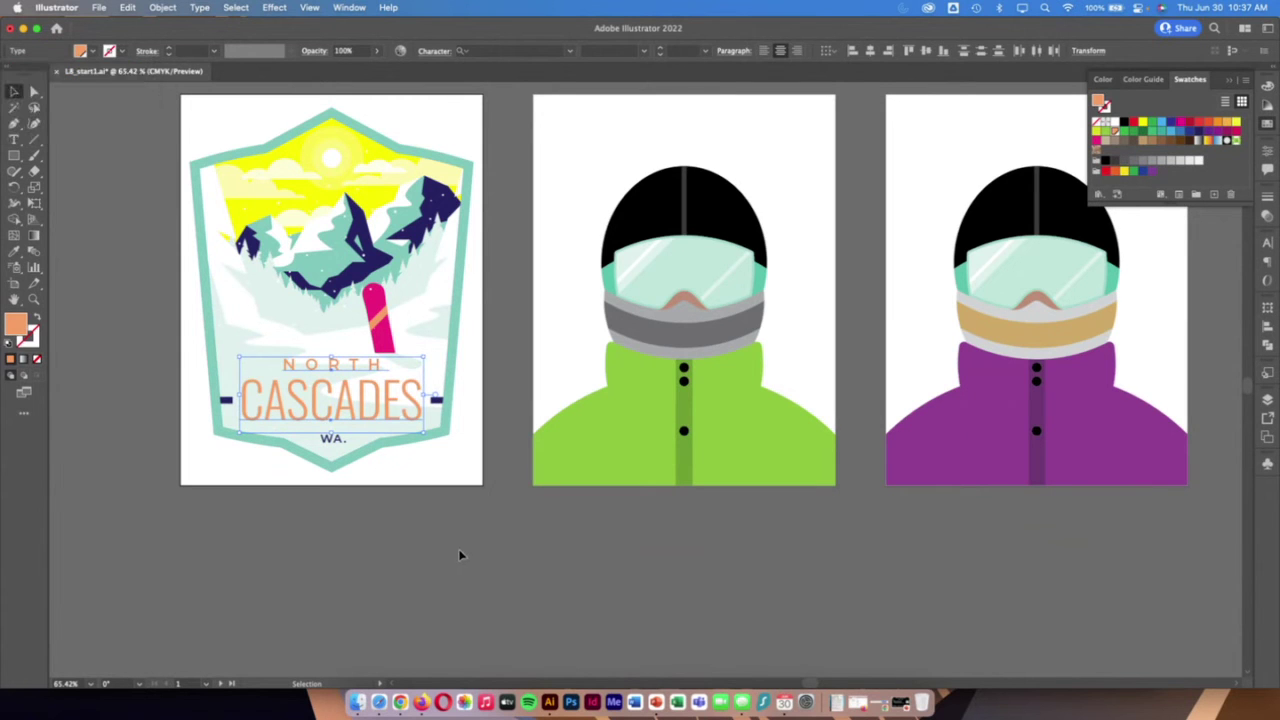
left_click(461, 555)
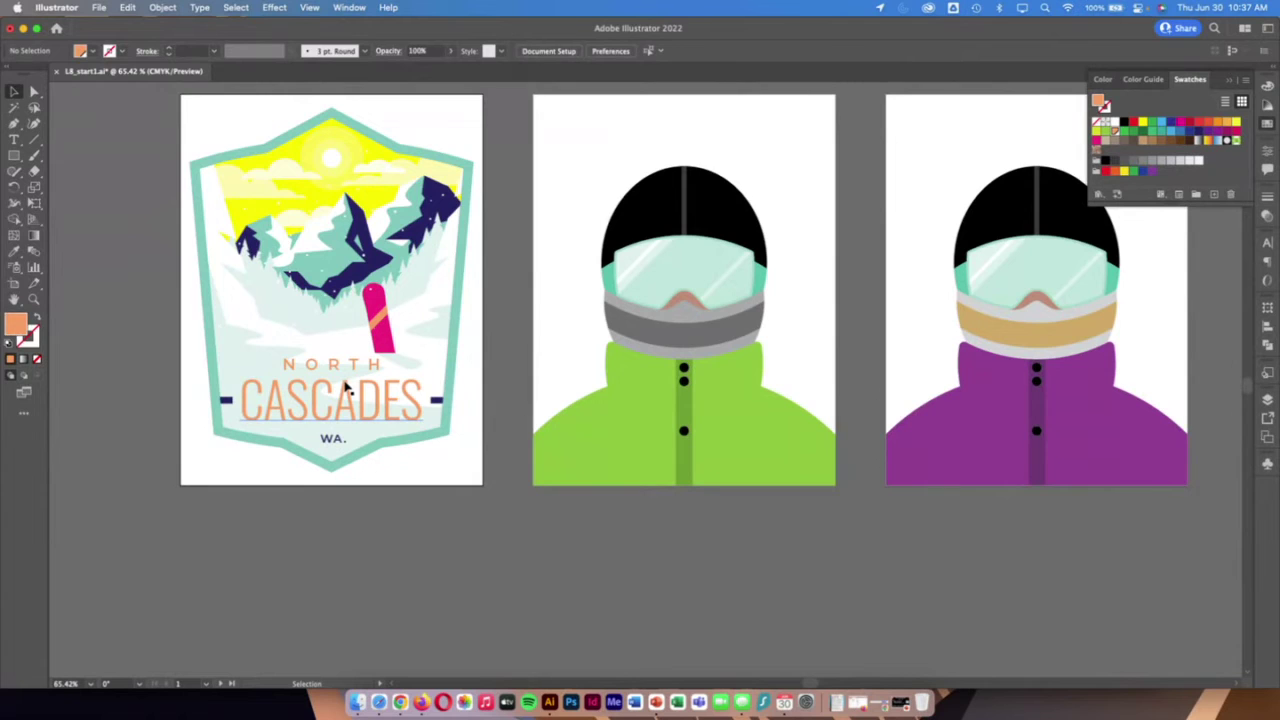
Select the snowboard, try changing its non-global pink swatch to 32% yellow and 9% black, and cancel the edit
left_click(379, 305)
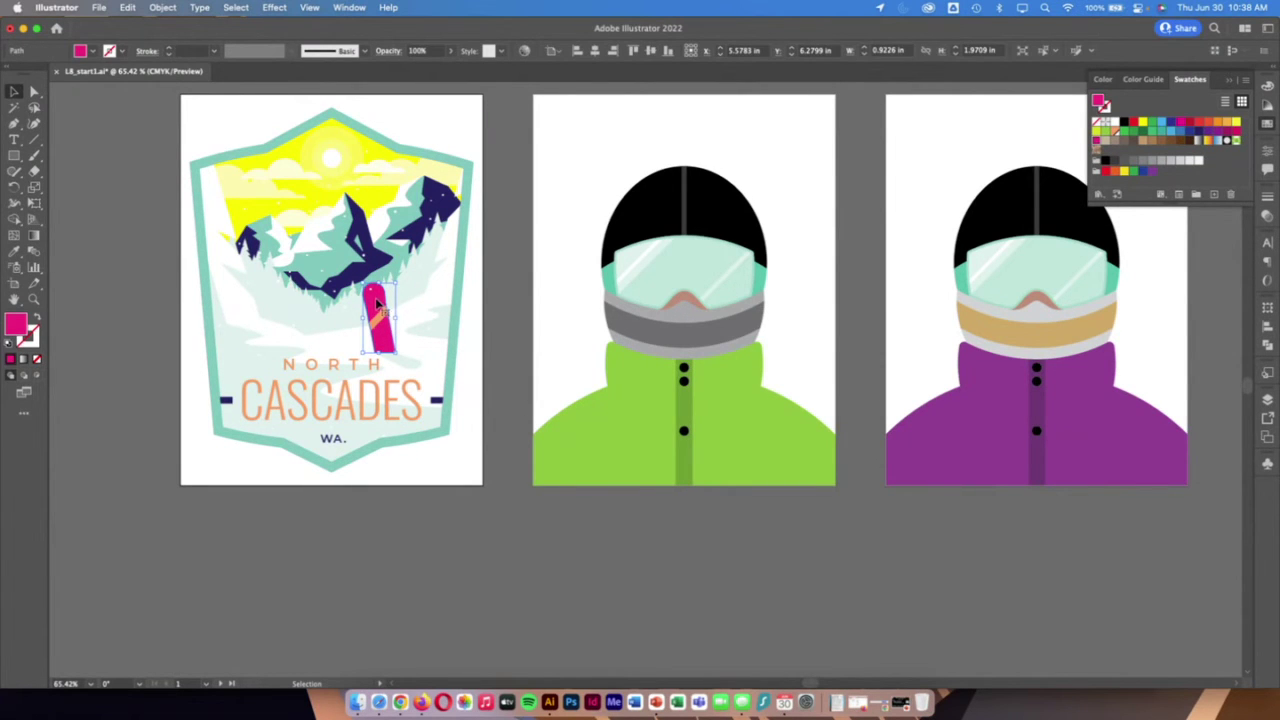
double_click(1097, 145)
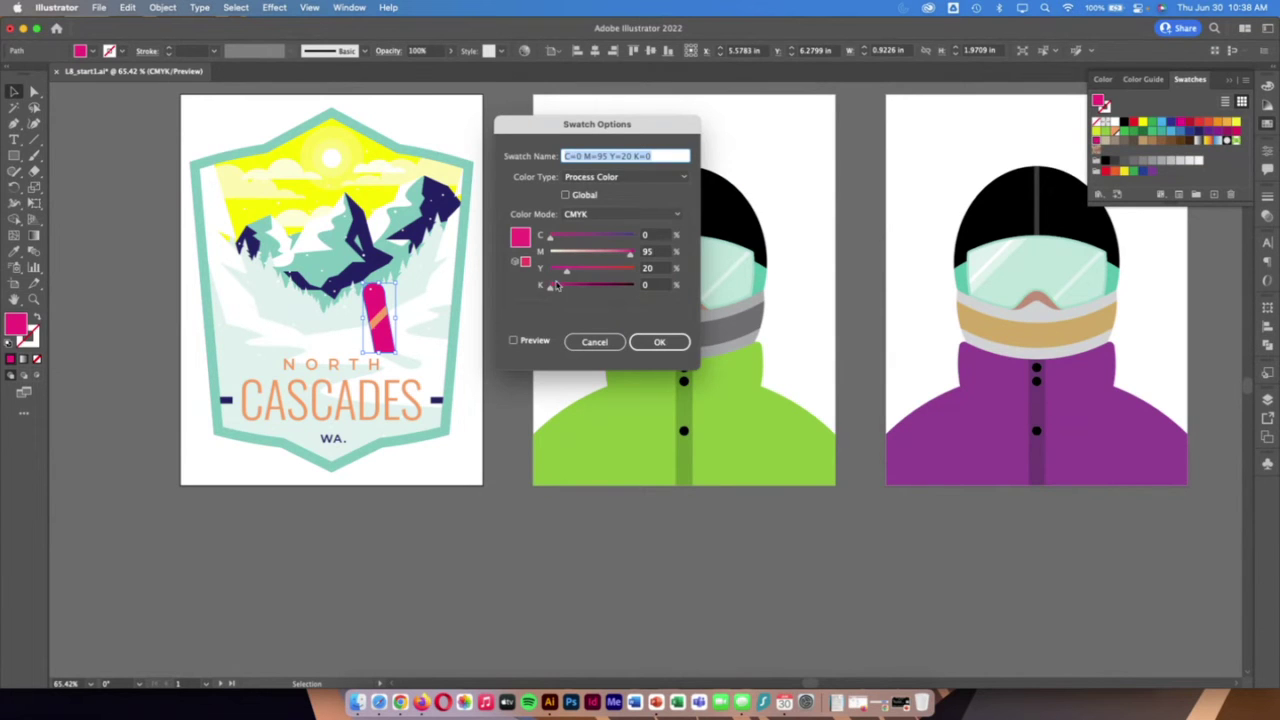
left_click_drag(568, 273, 560, 293)
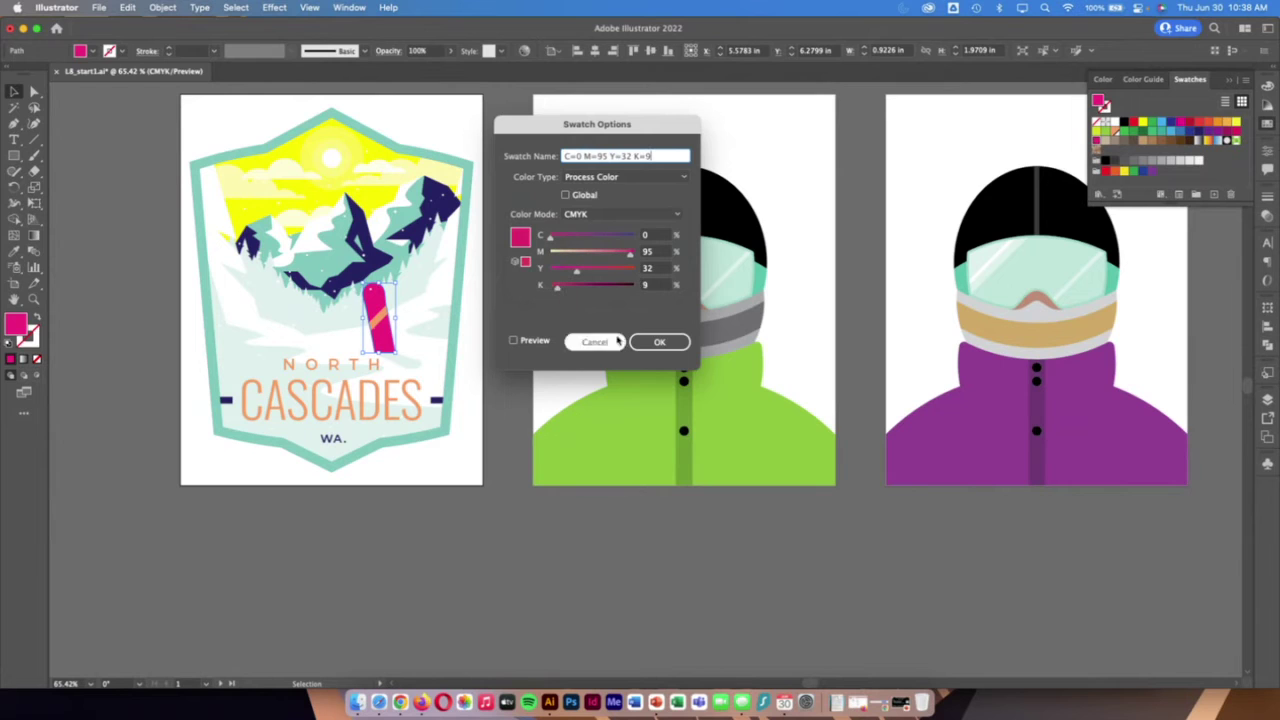
left_click(545, 346)
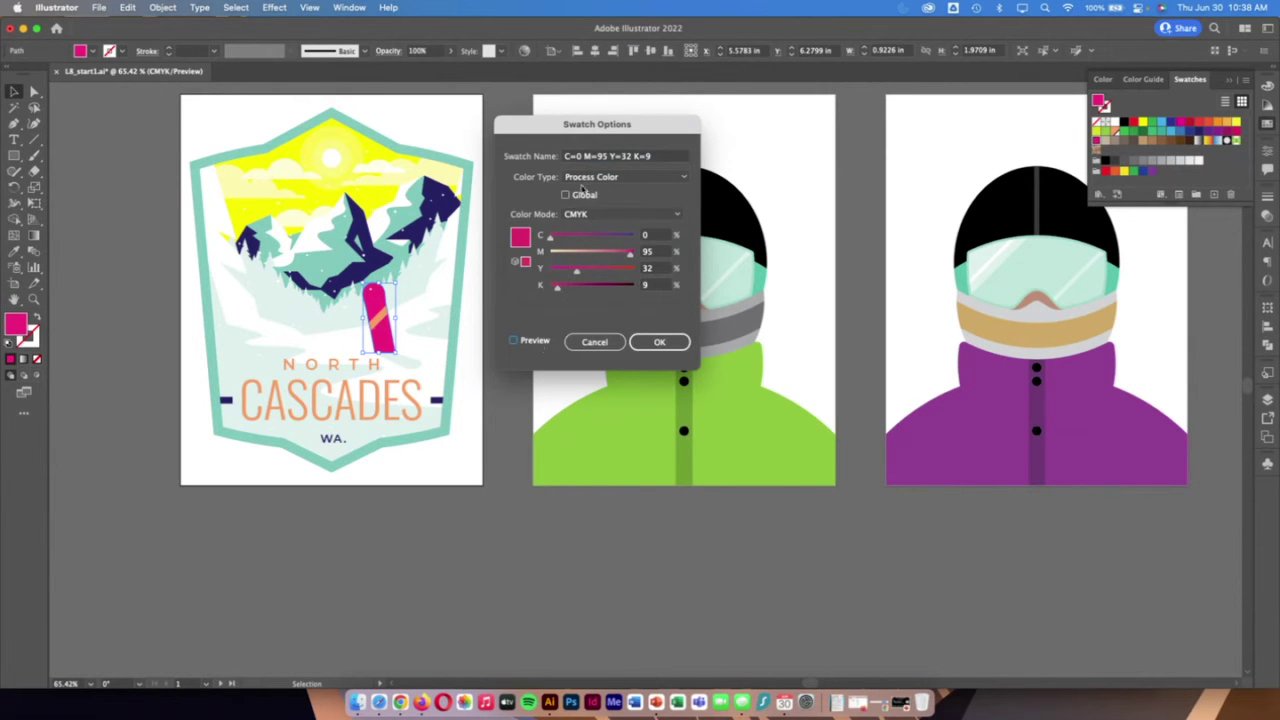
left_click(597, 346)
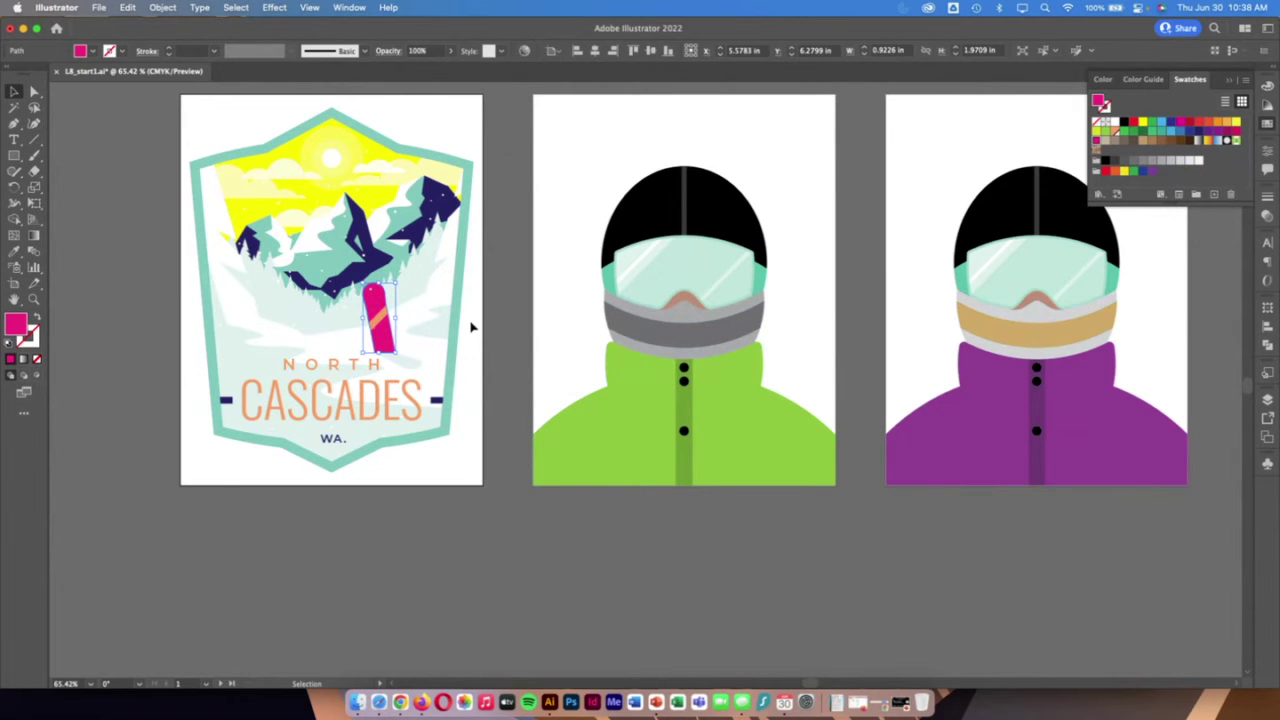
Inspect the fill colors of the green jacket, goggle lens and black helmet on the middle artboard
scroll(470, 324, "right", 3)
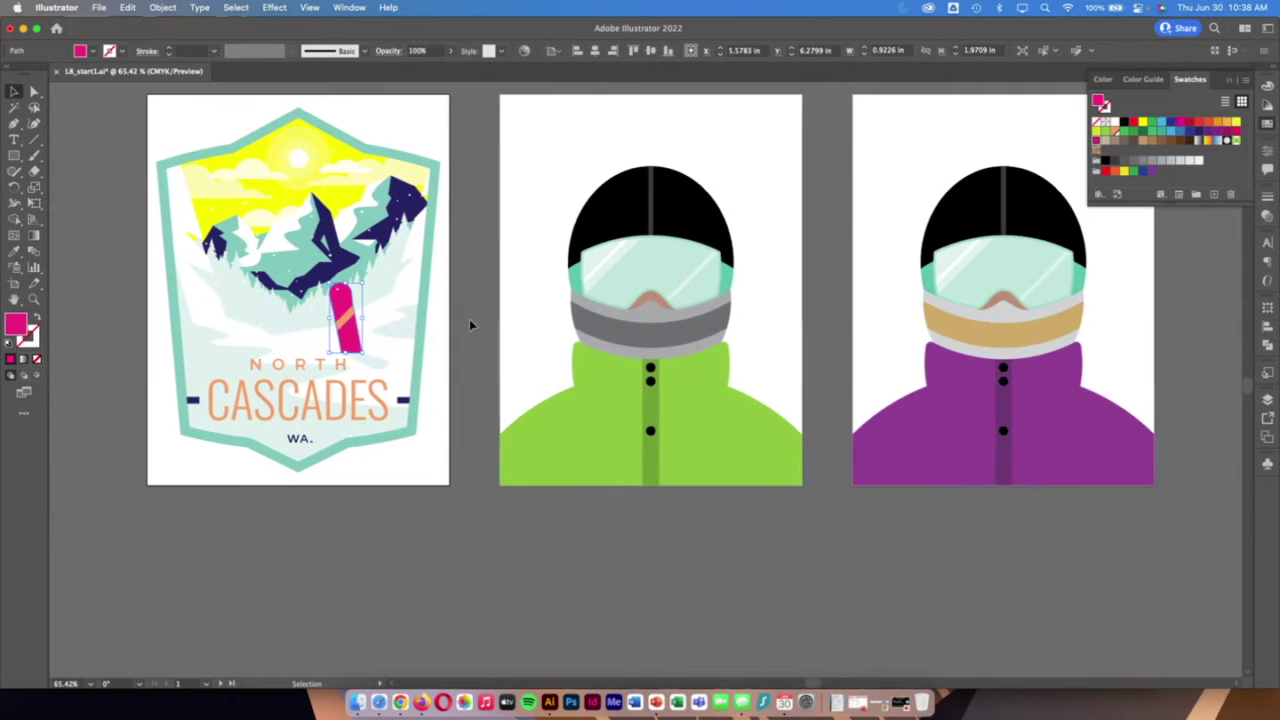
scroll(470, 324, "right", 3)
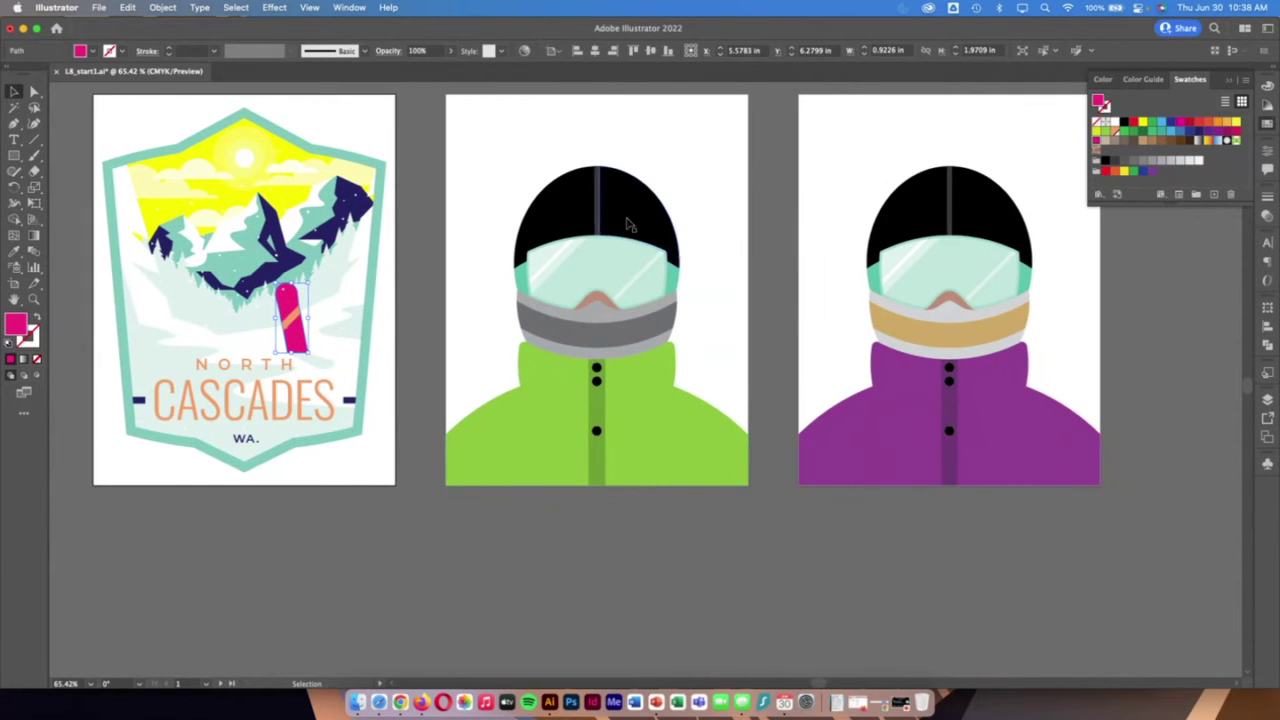
left_click(517, 443)
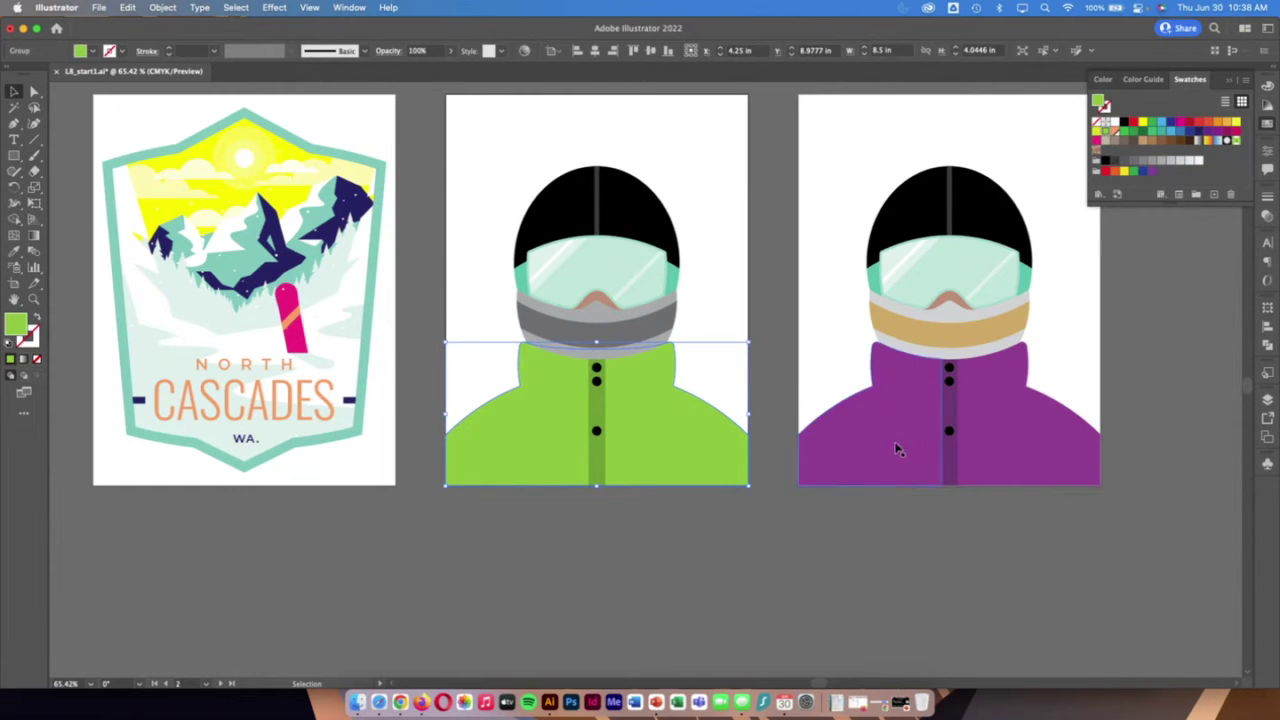
left_click(624, 282)
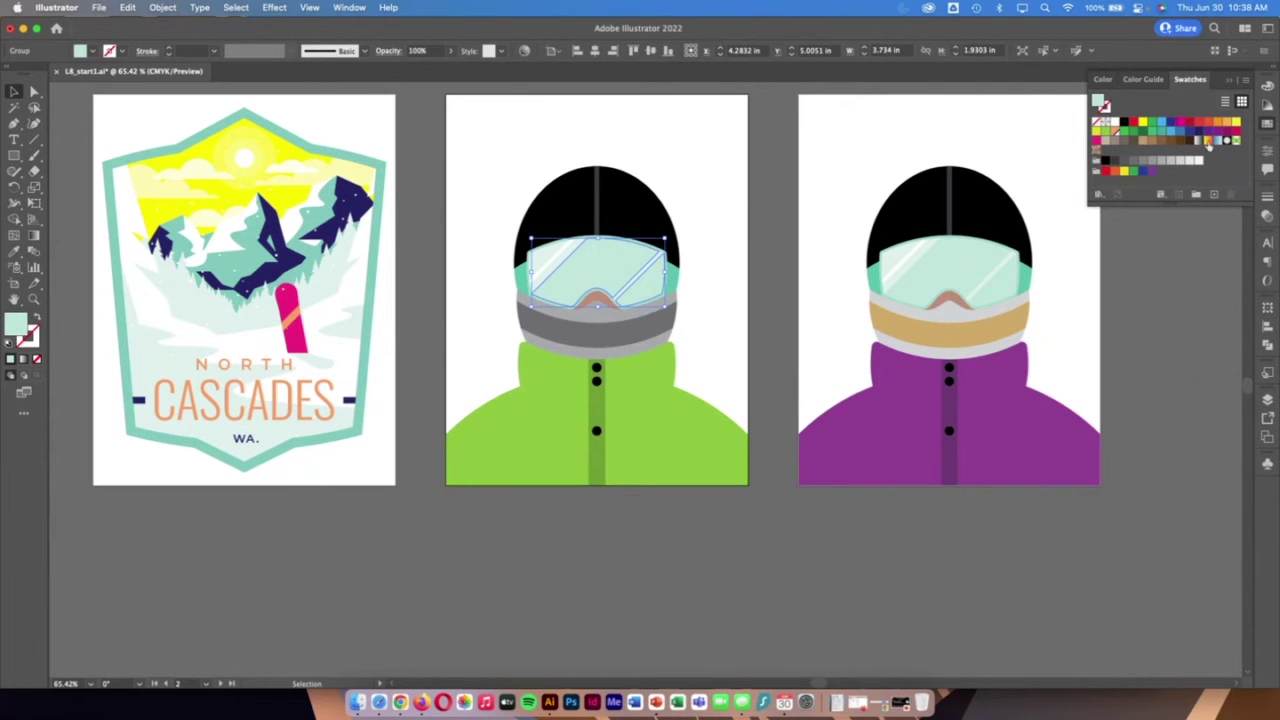
left_click(620, 222)
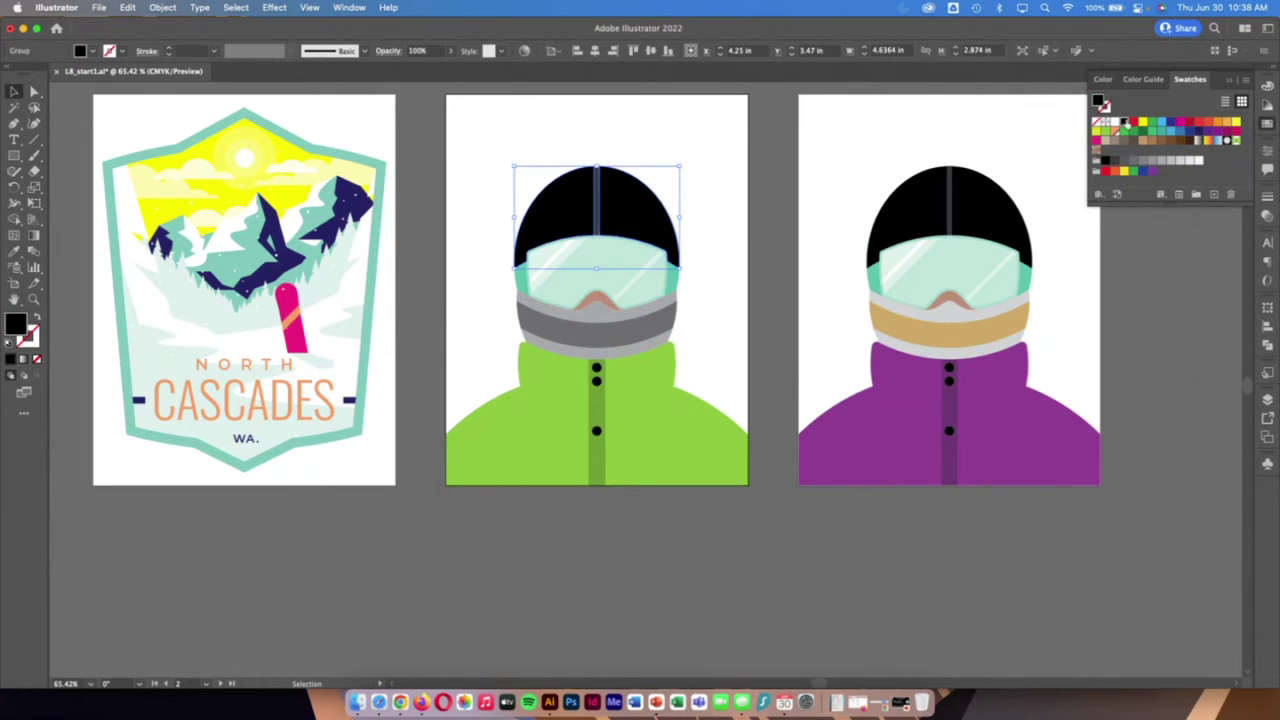
Use the Color Picker to fill the middle artboard's green jacket with purple at hue 285°, saturation 75% and brightness 71% (902db5)
left_click(537, 416)
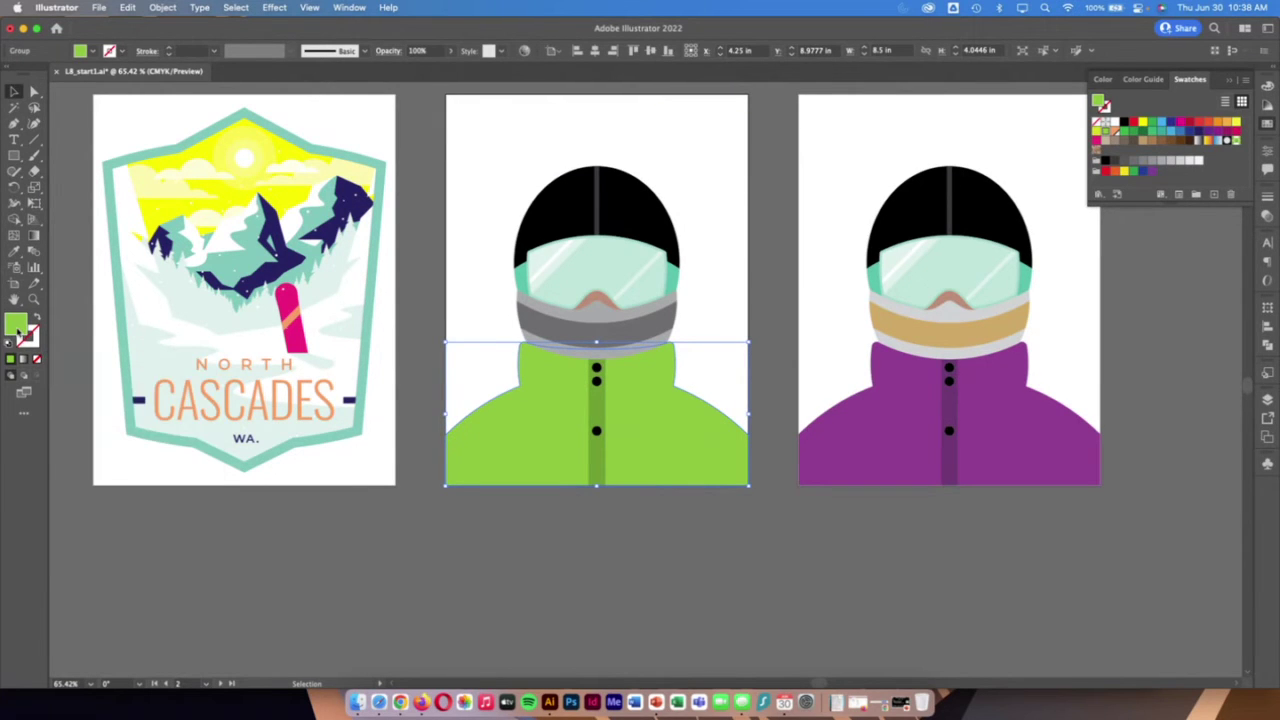
double_click(14, 322)
left_click_drag(459, 194, 940, 192)
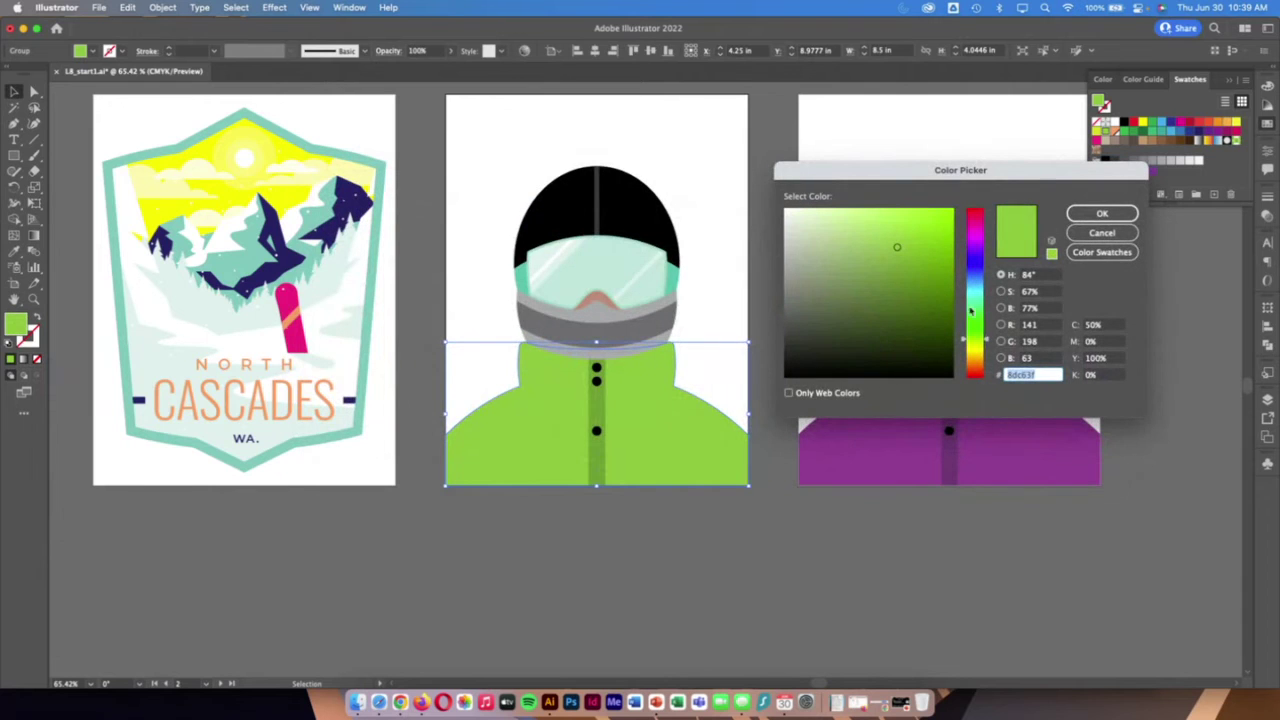
left_click_drag(988, 342, 988, 243)
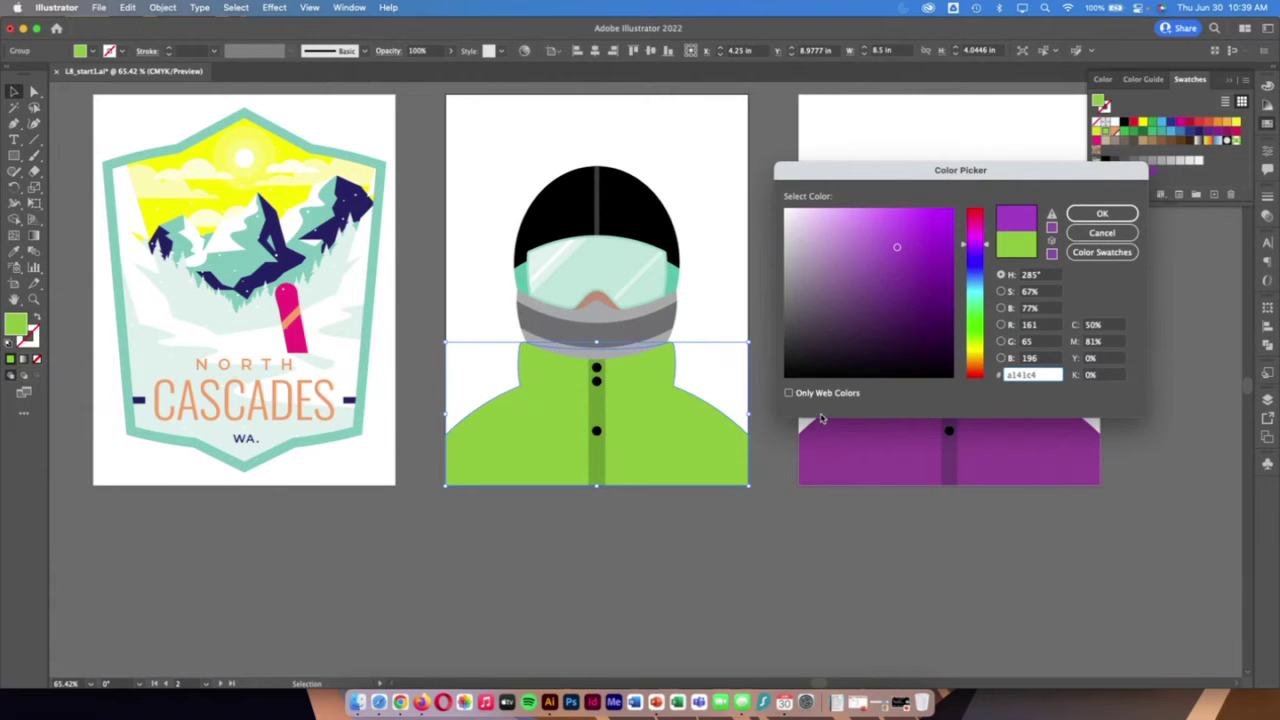
mouse_move(899, 249)
left_mouse_down()
mouse_move(922, 233)
mouse_move(898, 238)
mouse_move(908, 266)
mouse_move(907, 243)
left_mouse_up()
left_click_drag(905, 243, 911, 257)
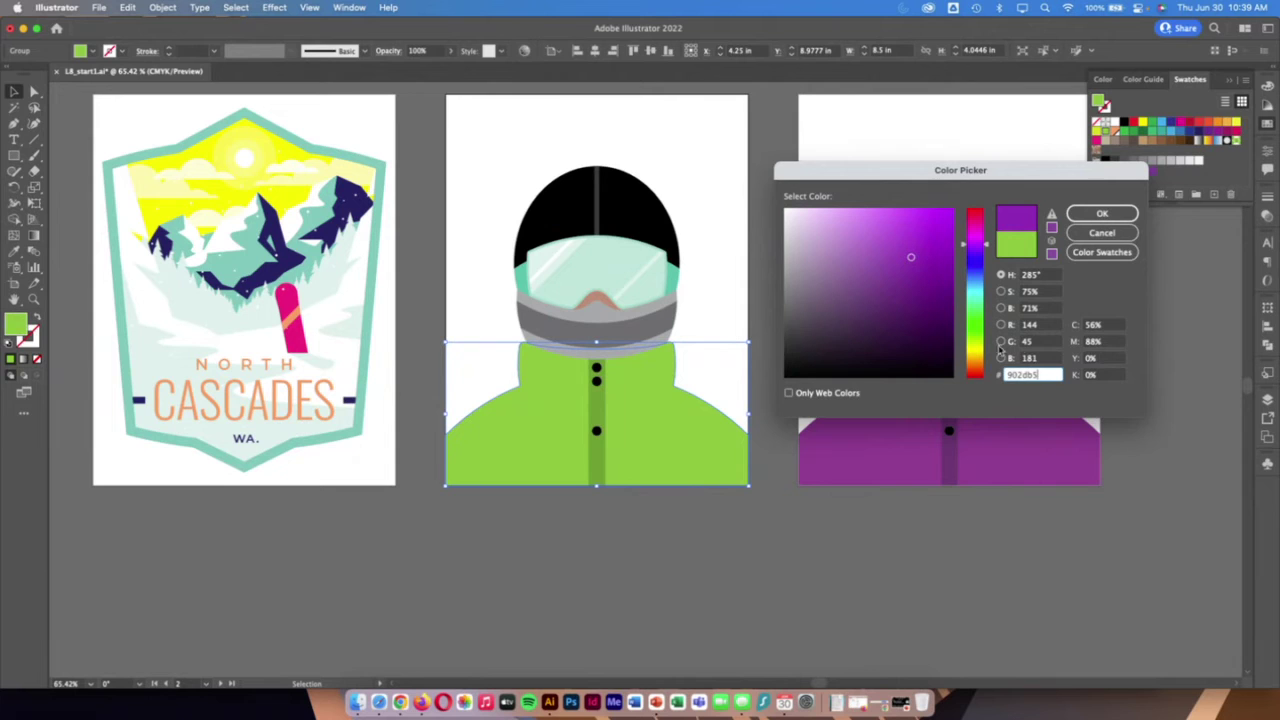
left_click(1104, 215)
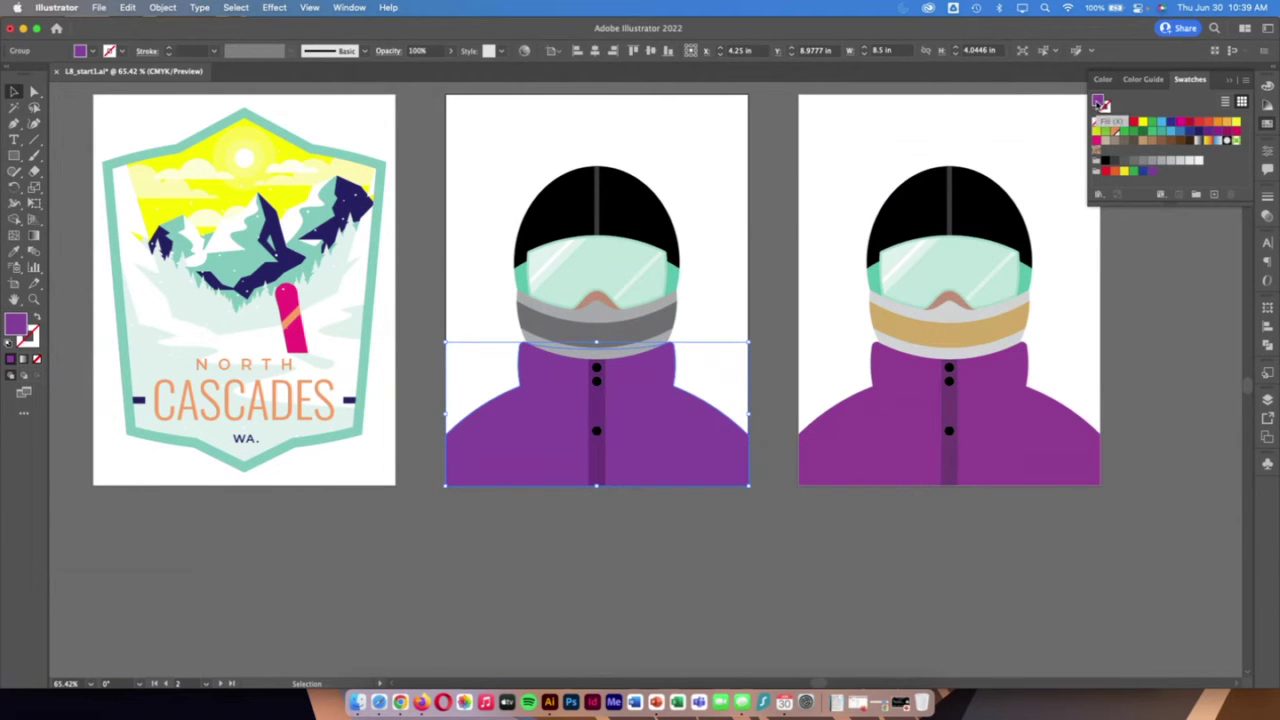
Save the jacket's purple fill as a swatch, name it Deep Purple, and make it Global
left_click_drag(1098, 103, 1106, 151)
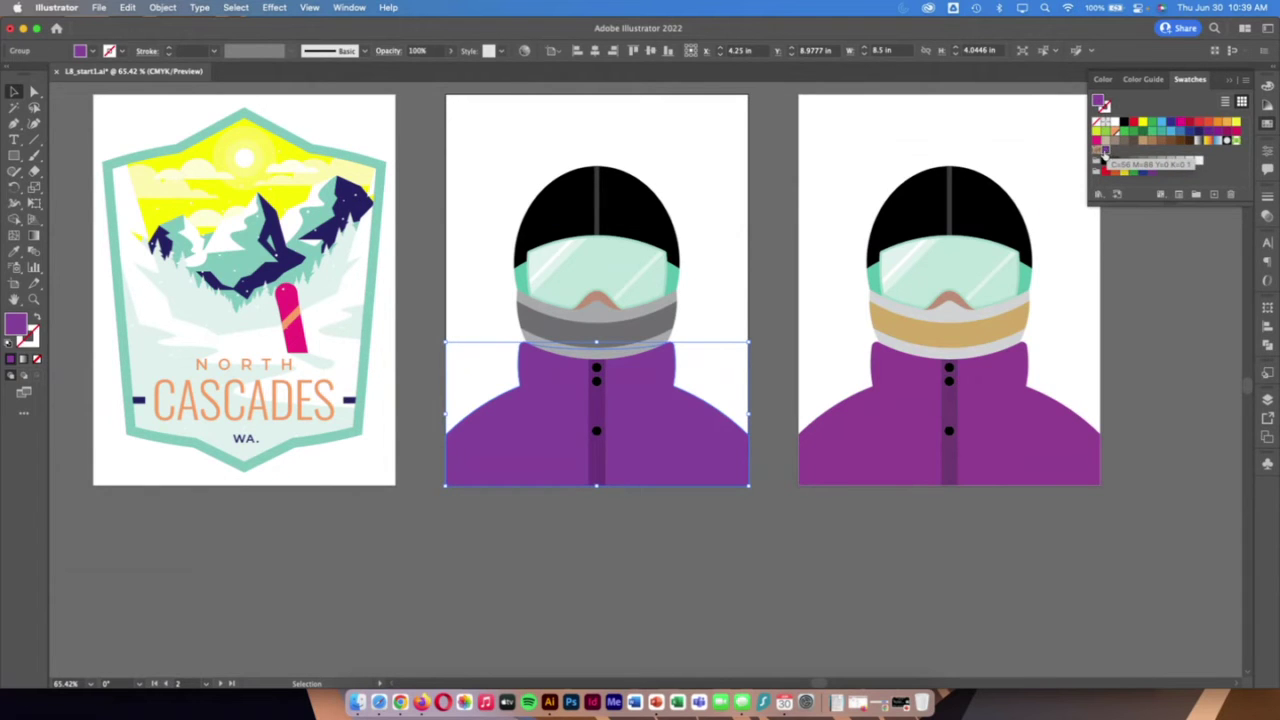
double_click(1104, 152)
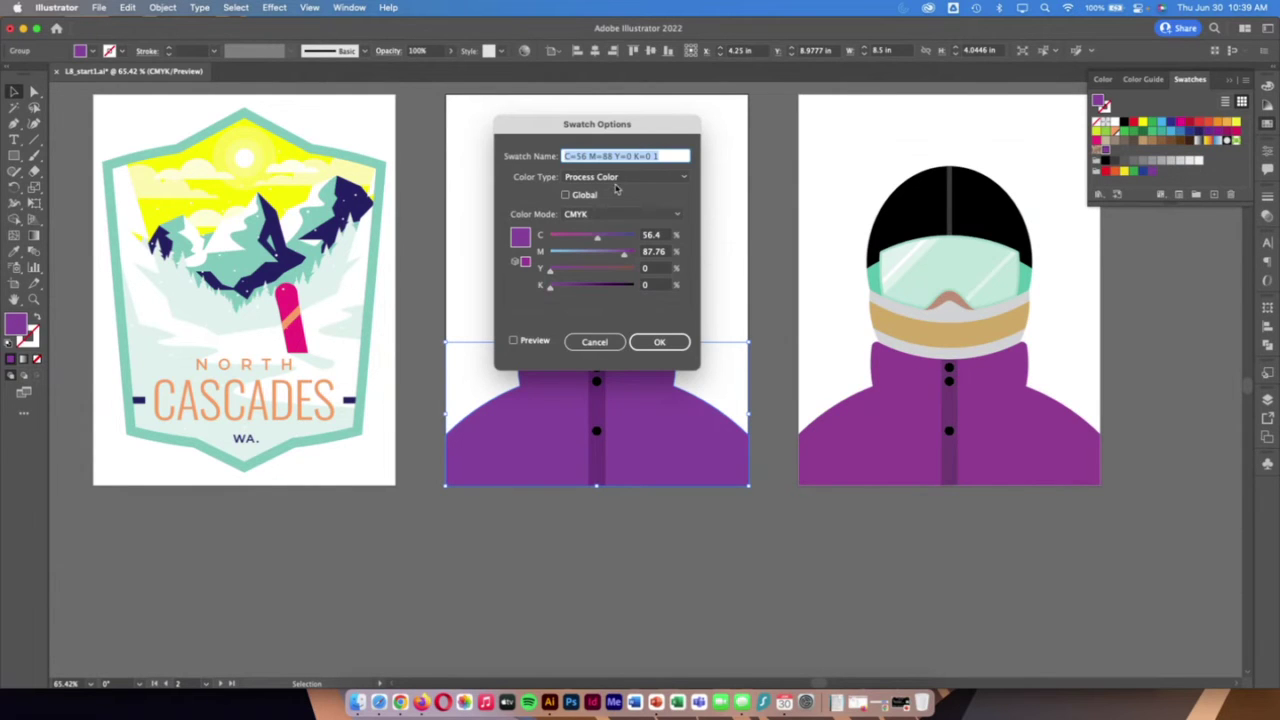
type("Deep Purple")
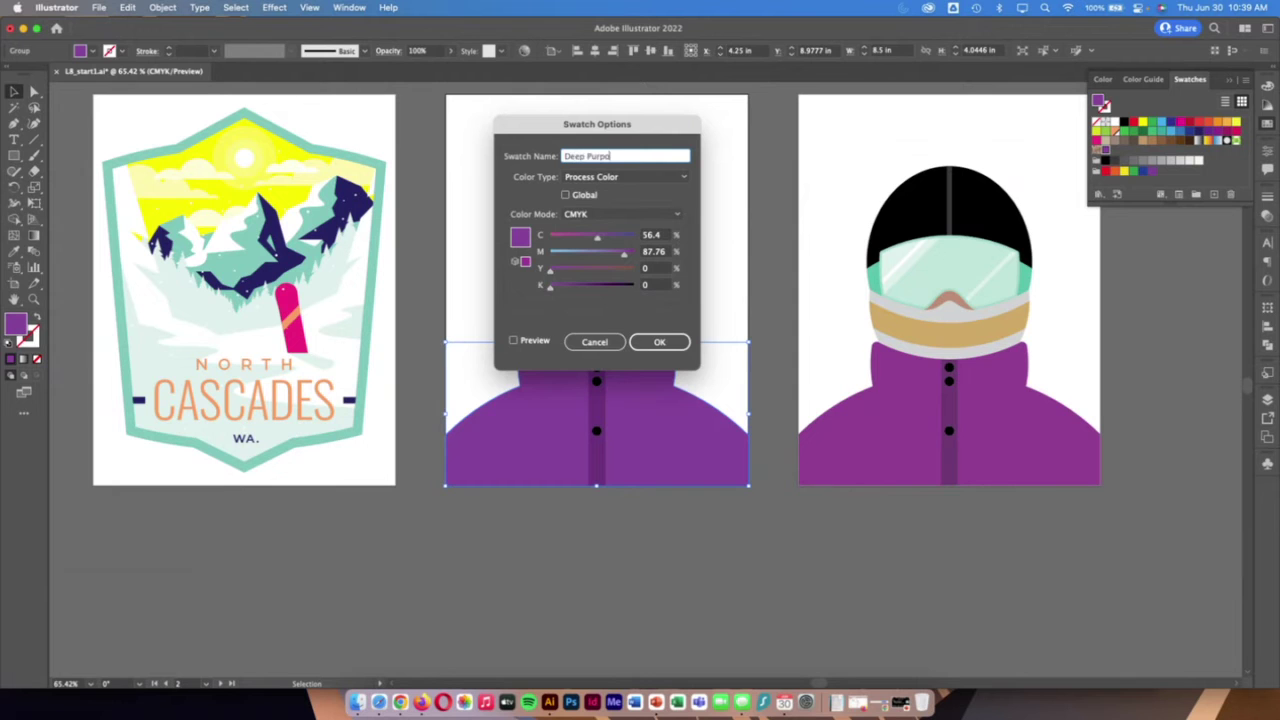
left_click(576, 197)
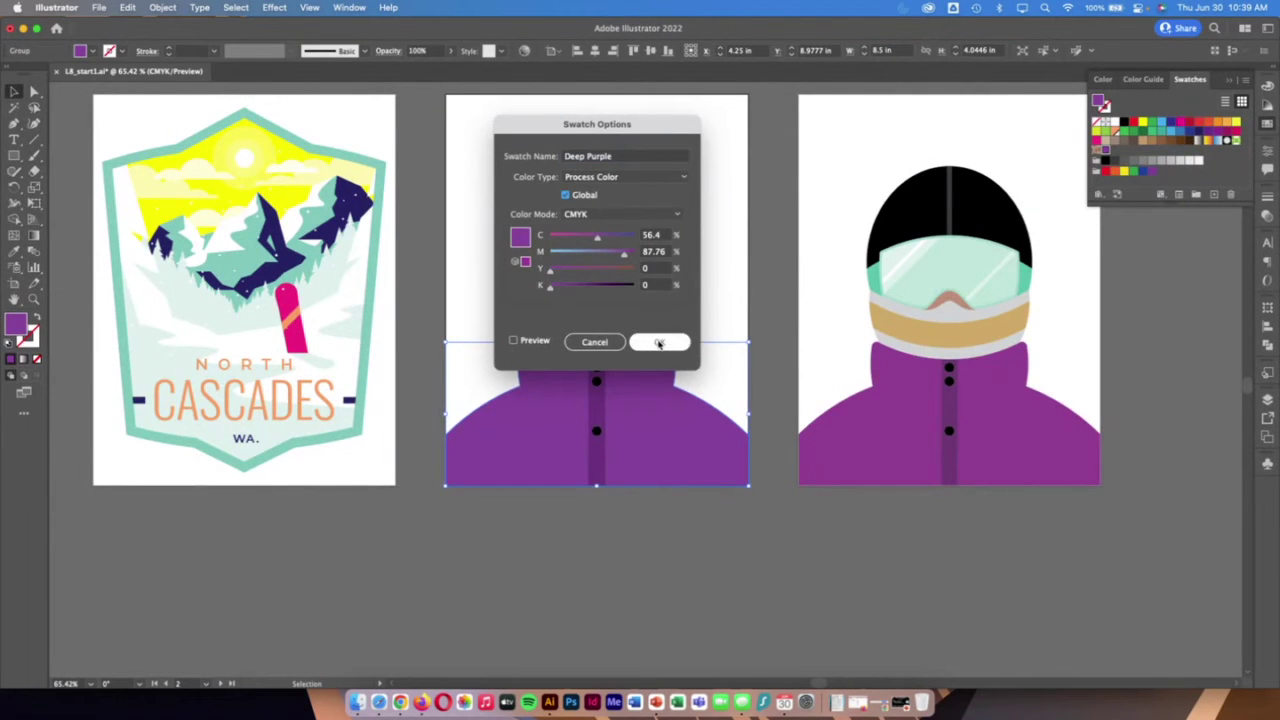
left_click(659, 342)
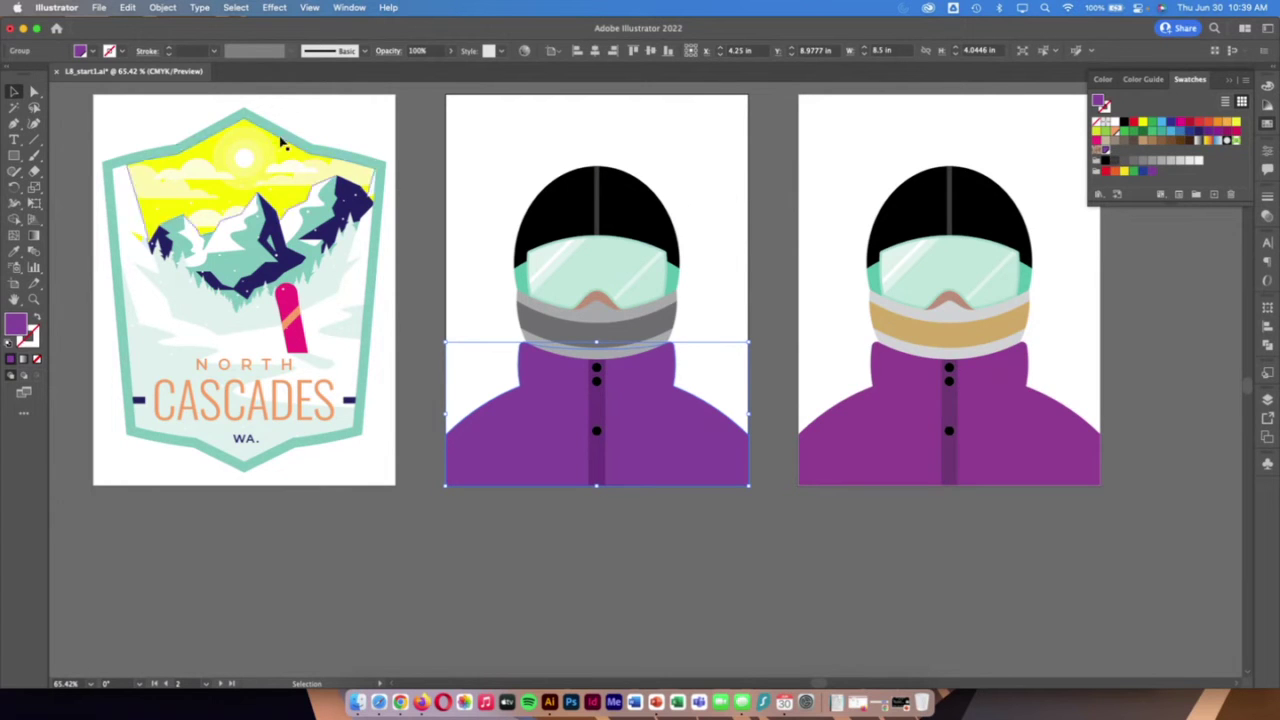
Fill the badge's yellow sky with the Deep Purple swatch, and deselect the artwork
left_click(254, 122)
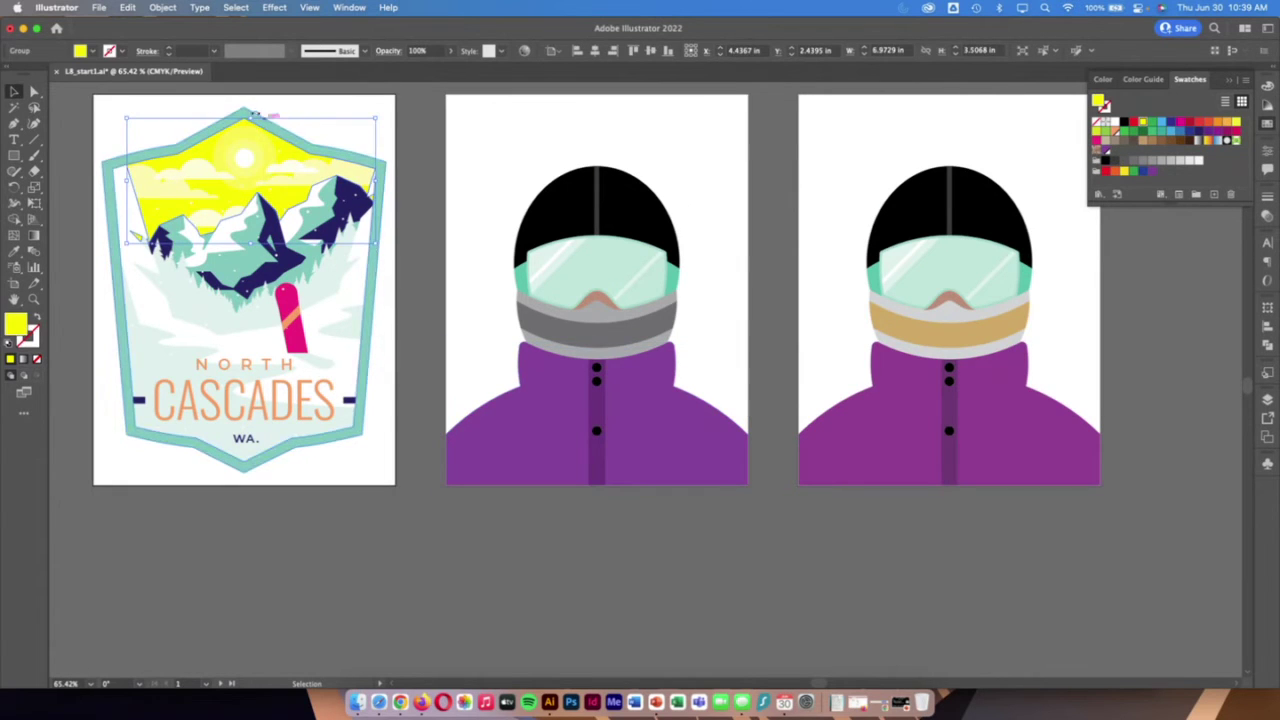
left_click(89, 50)
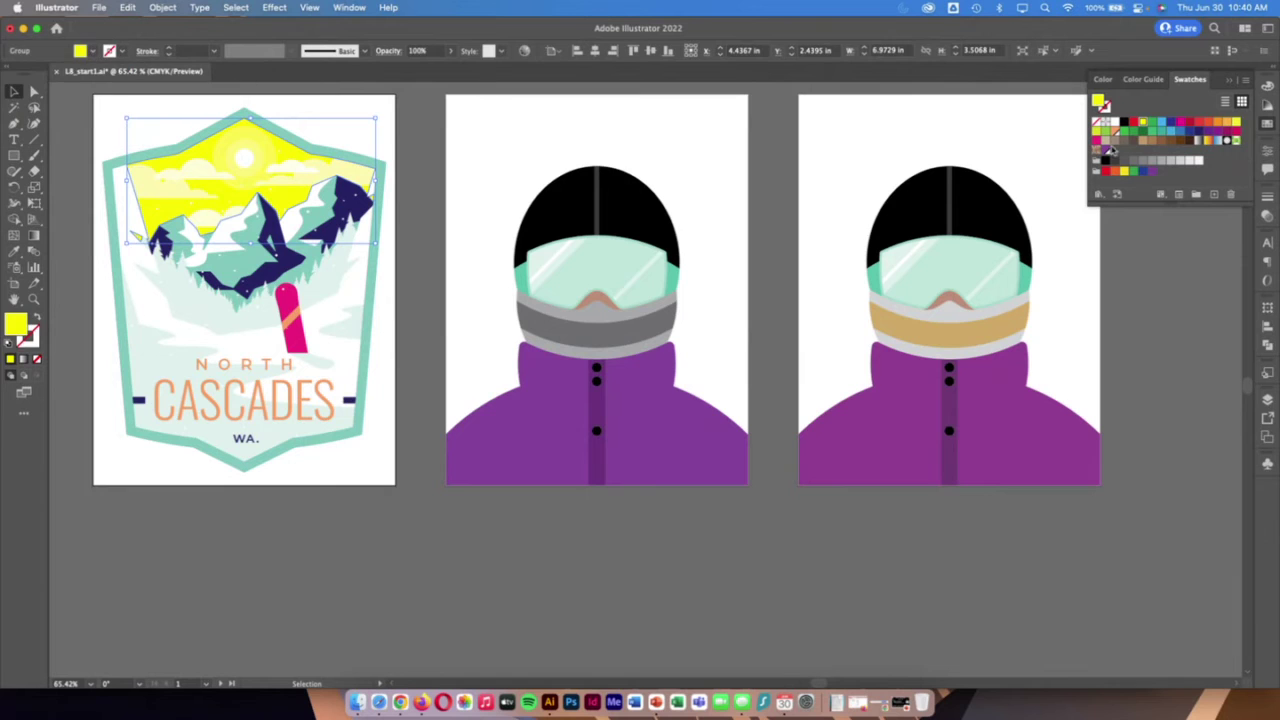
left_click(1103, 150)
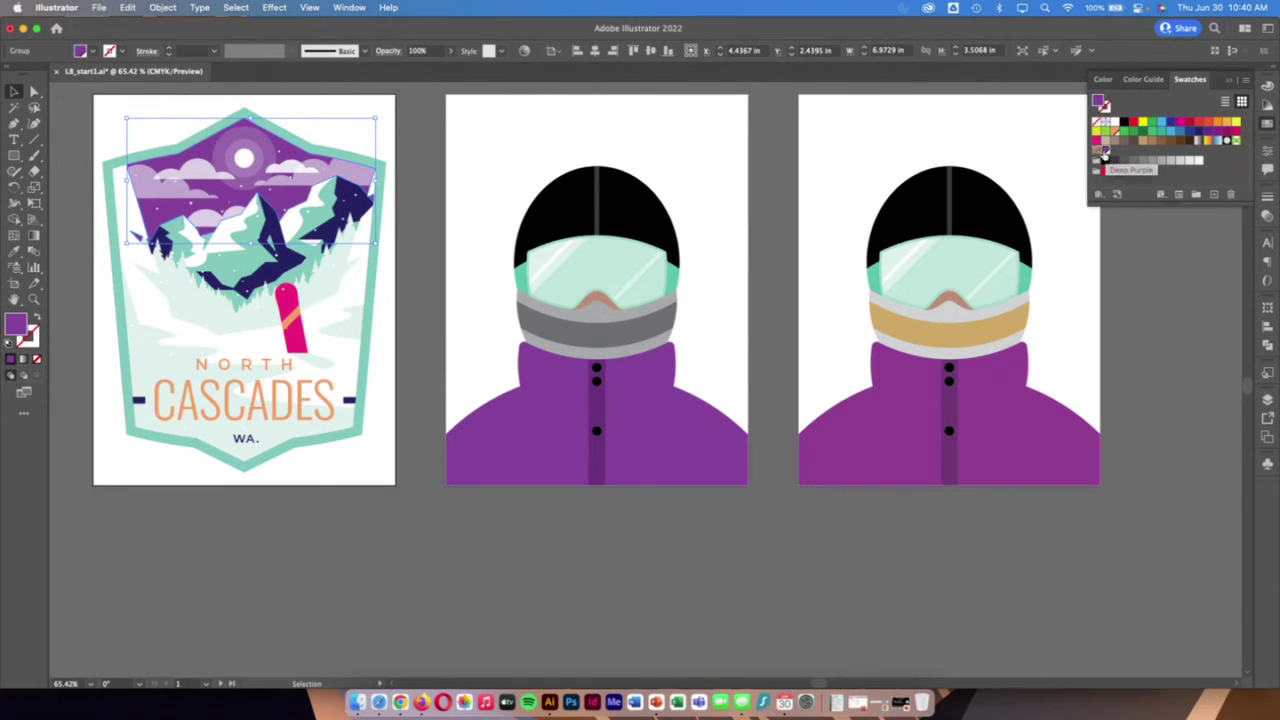
left_click(403, 153)
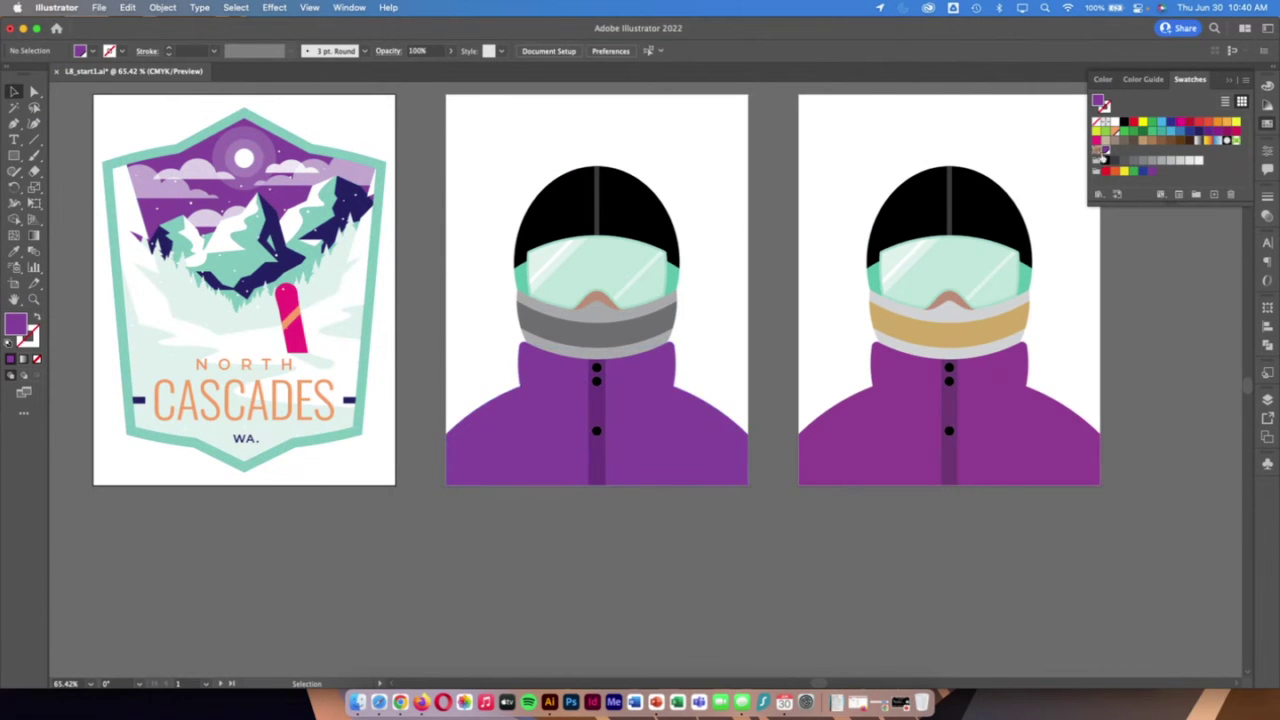
With no artwork selected, edit the global Deep Purple swatch to 67% cyan and 81% magenta, with Preview on
double_click(1104, 150)
left_click_drag(640, 122, 818, 104)
left_click_drag(798, 232, 786, 235)
left_click(712, 319)
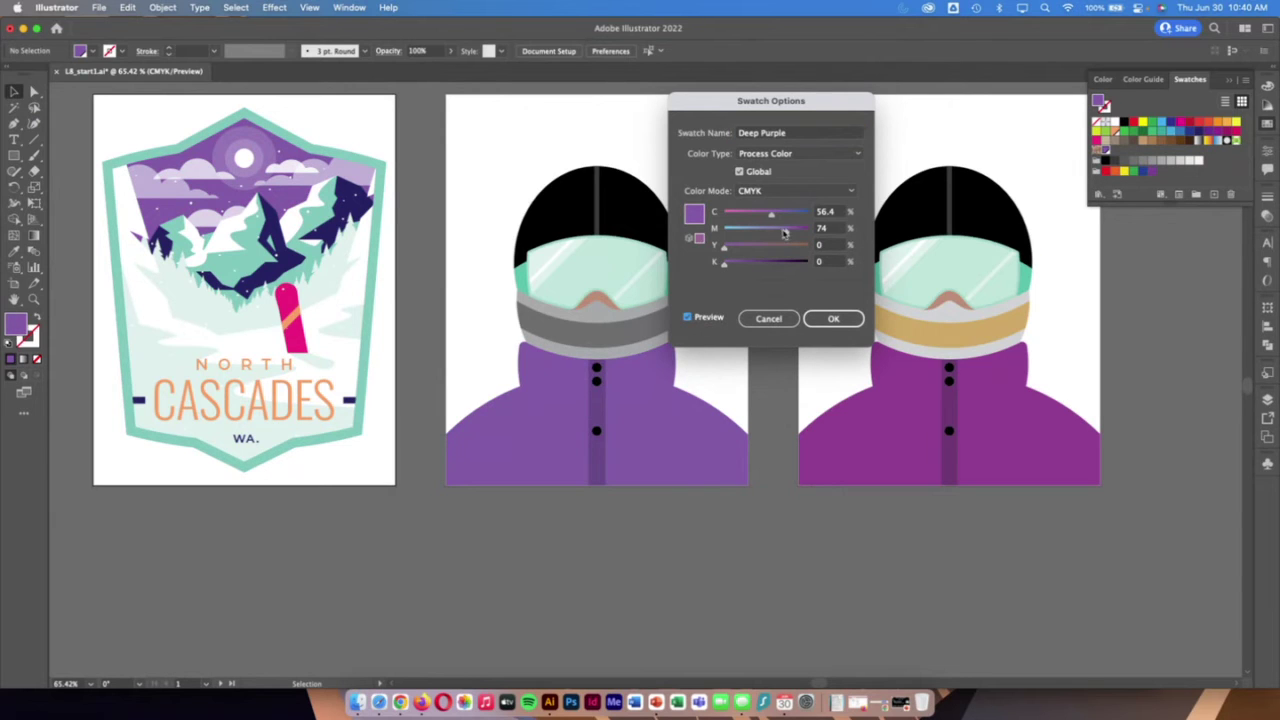
left_click_drag(773, 217, 793, 235)
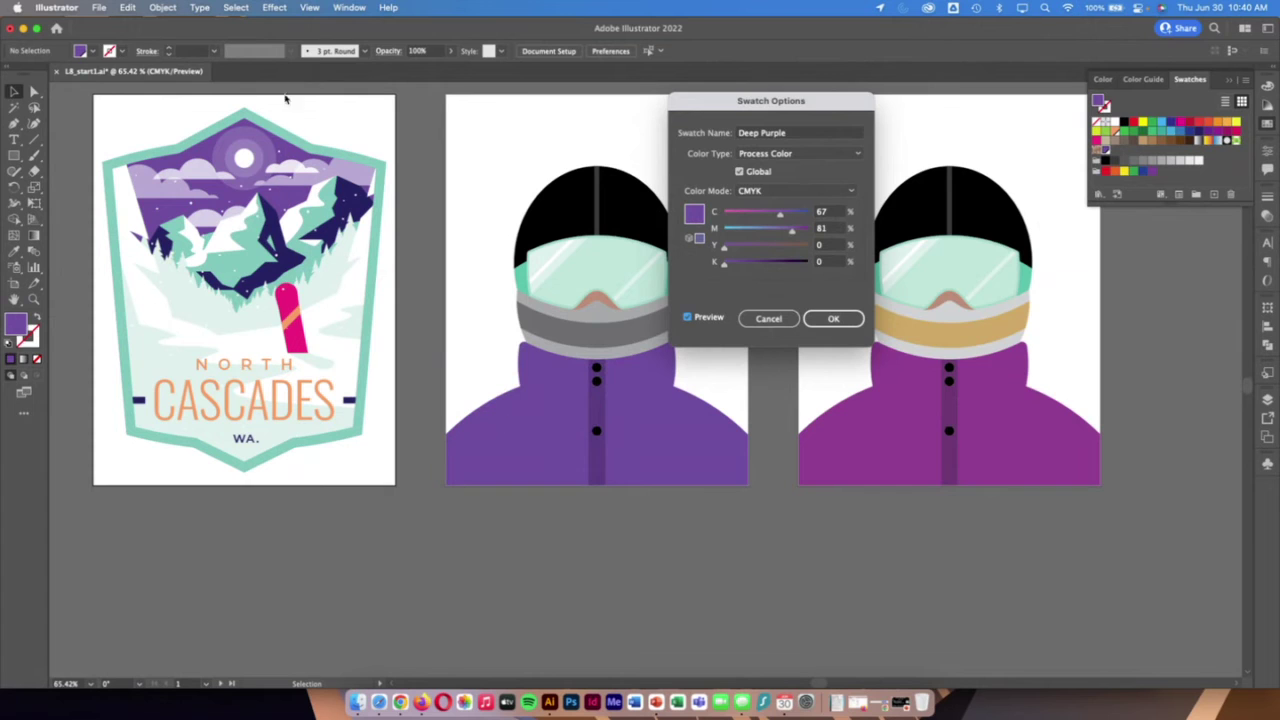
left_click(833, 318)
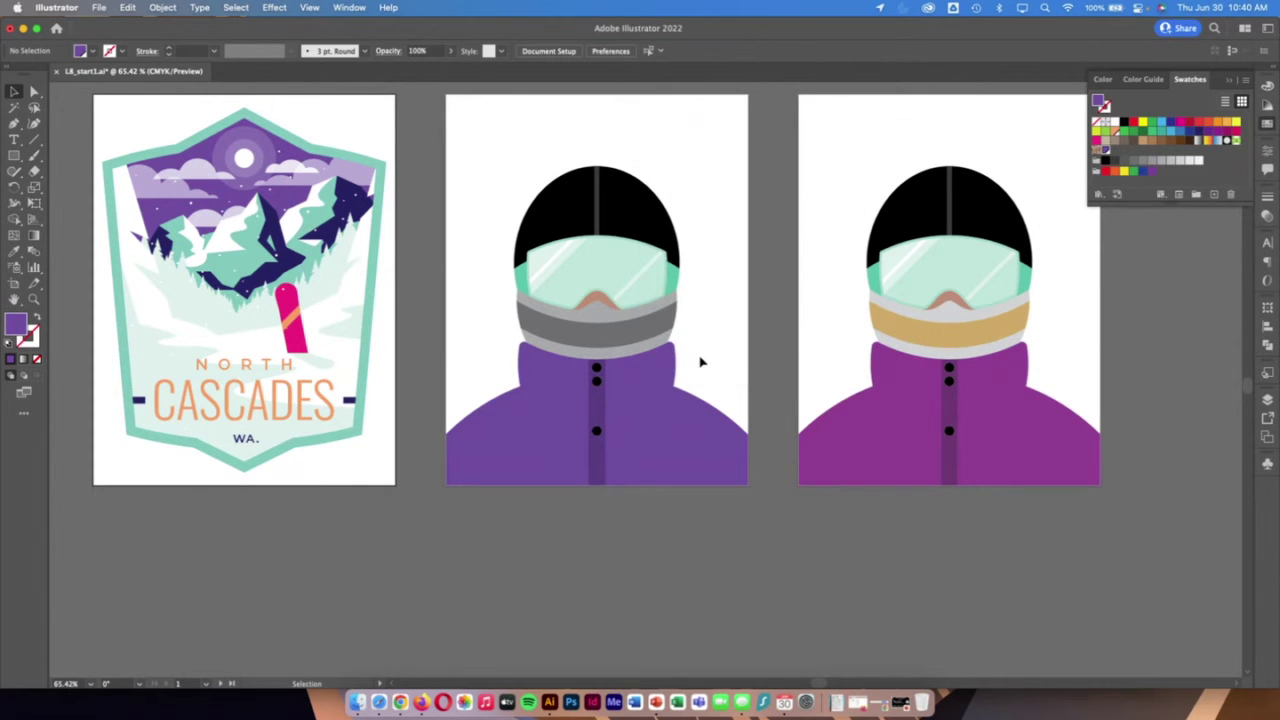
left_click(634, 388)
Open the PANTONE+ Solid Coated color book, enlarge its panel, and add a light purple color to the document swatches
left_click(1098, 195)
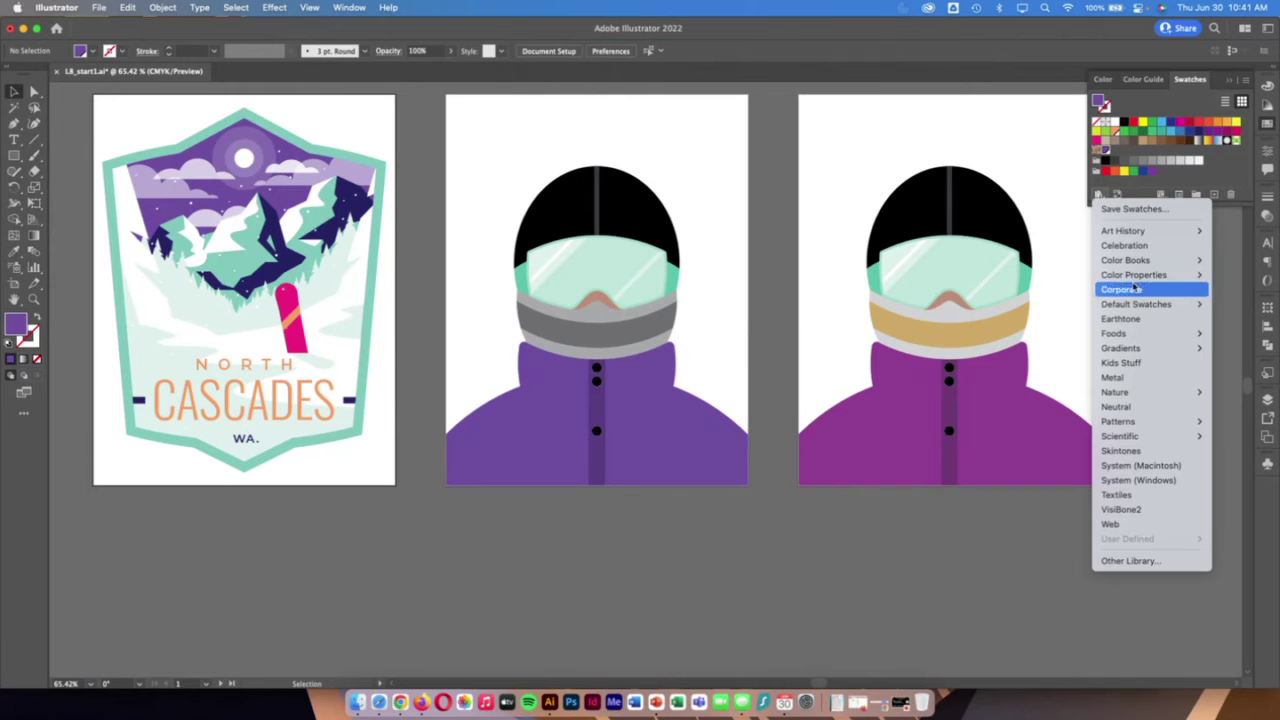
mouse_move(1160, 261)
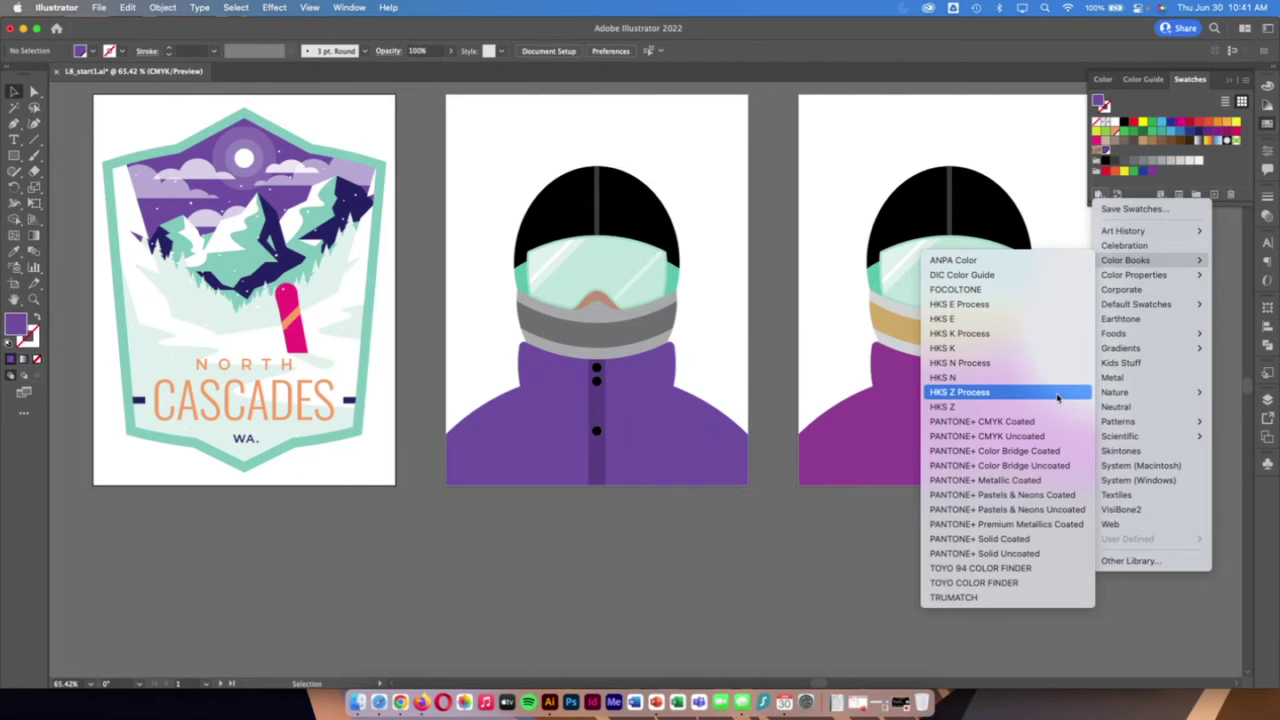
left_click(1049, 539)
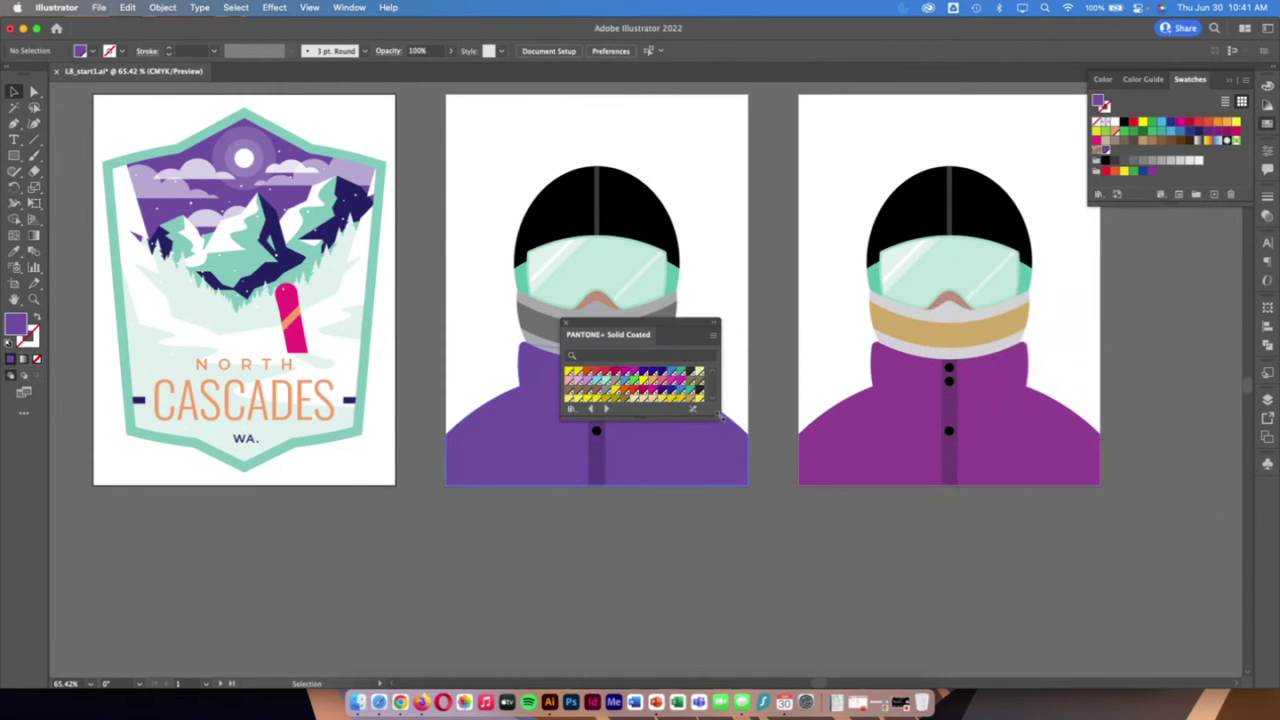
left_click_drag(716, 414, 1058, 629)
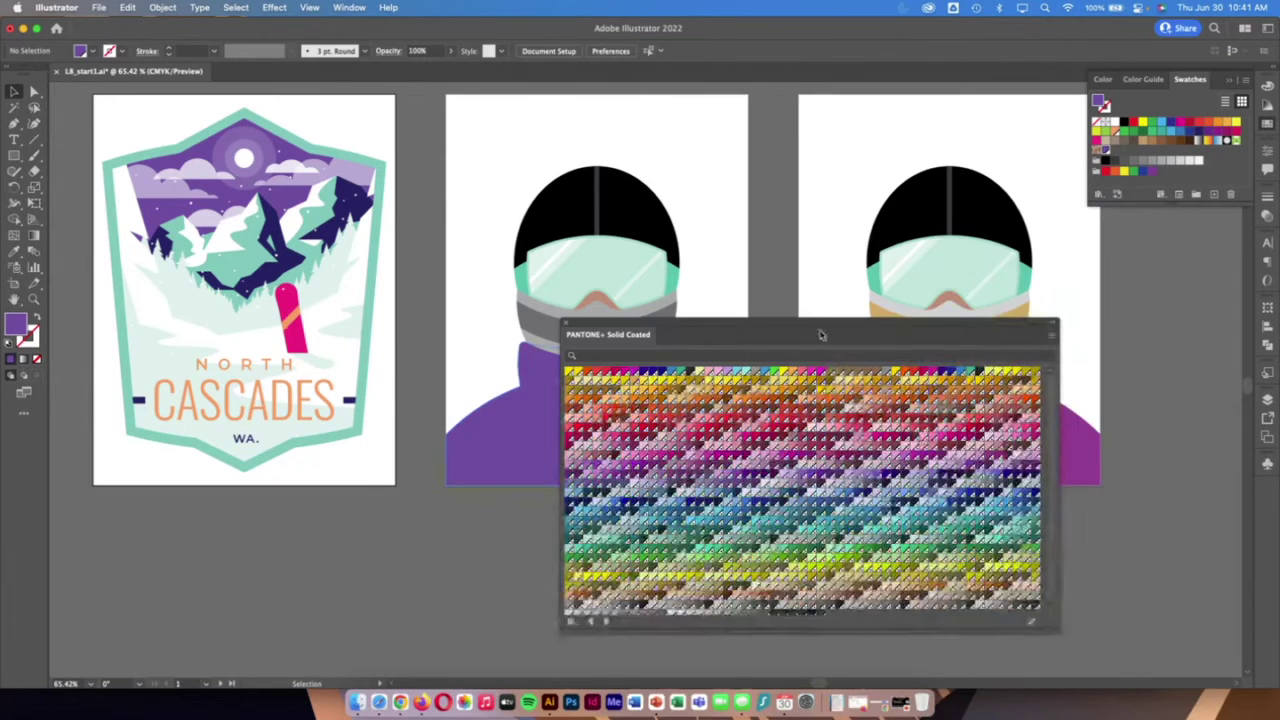
left_click_drag(818, 334, 801, 219)
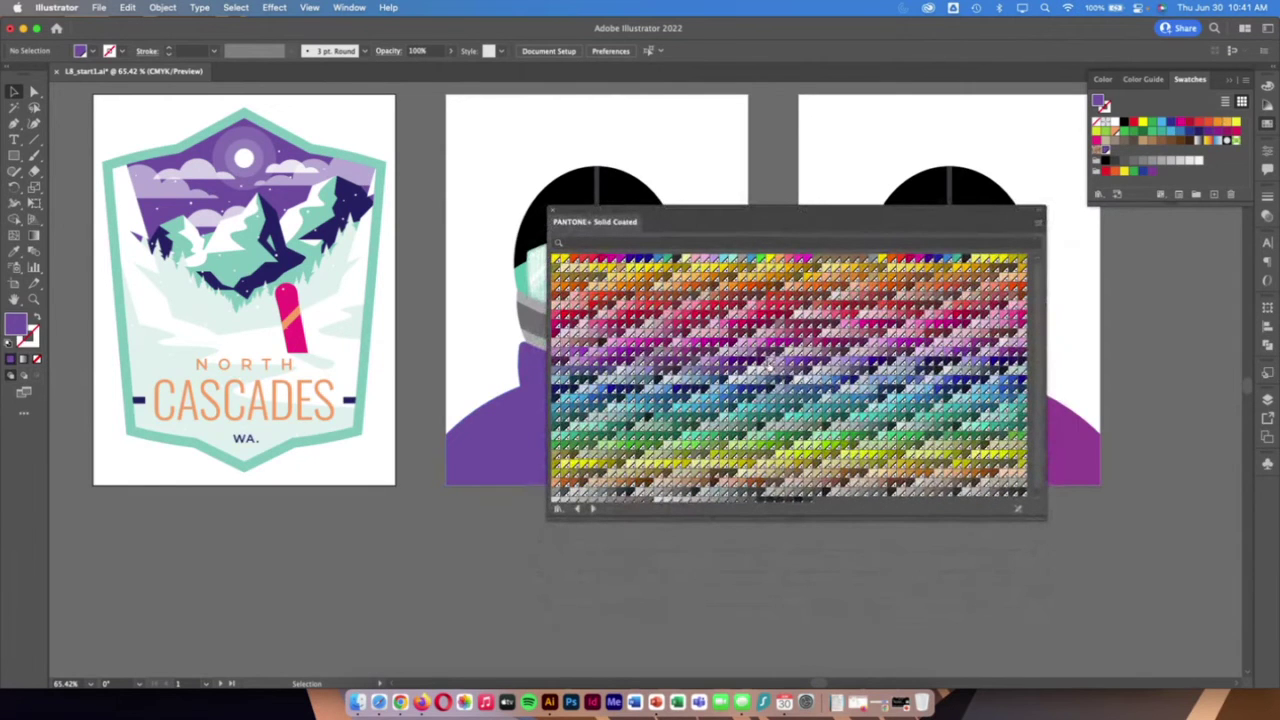
left_click(790, 376)
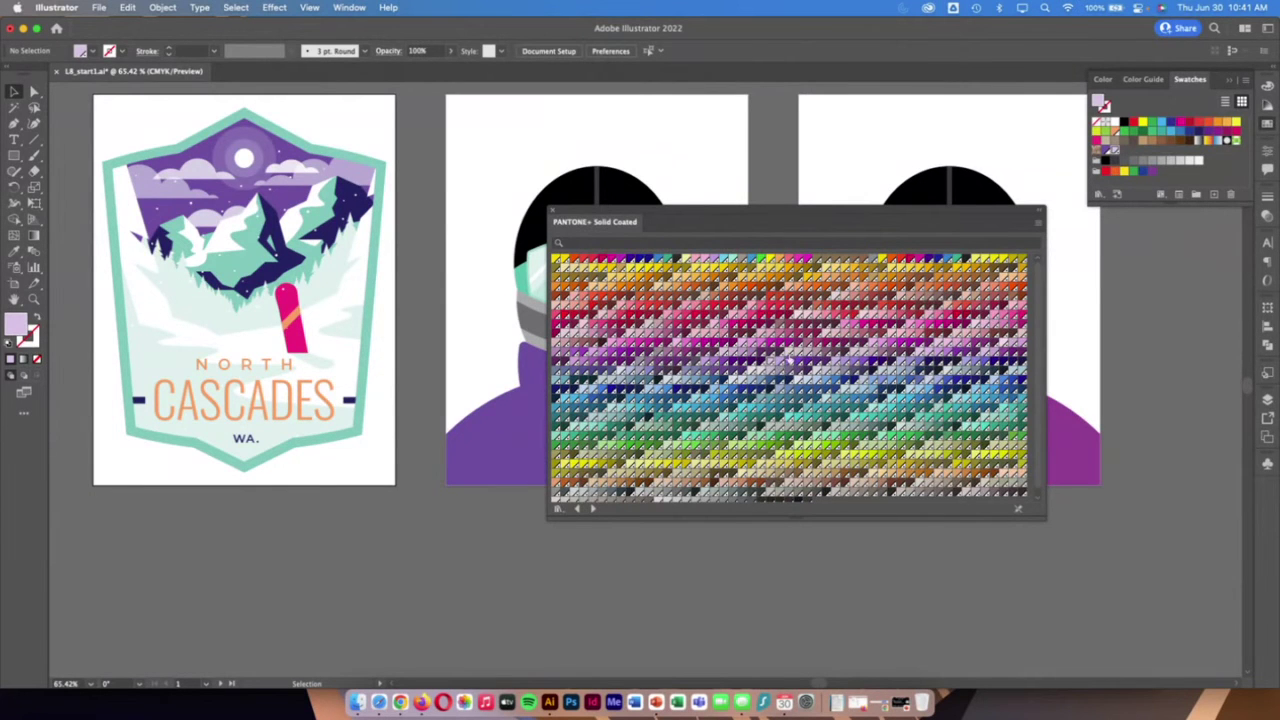
Search the PANTONE+ Solid Coated library for 7562 and add that color to the document swatches
left_click(630, 243)
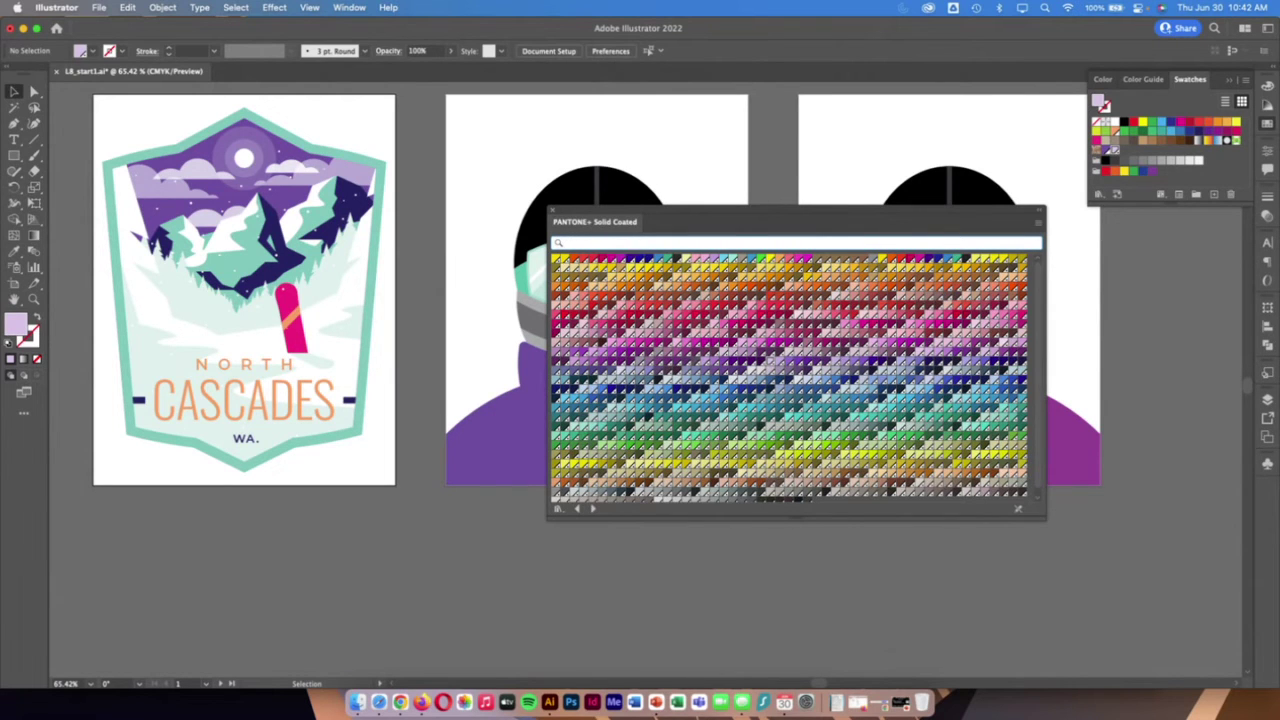
type("7562")
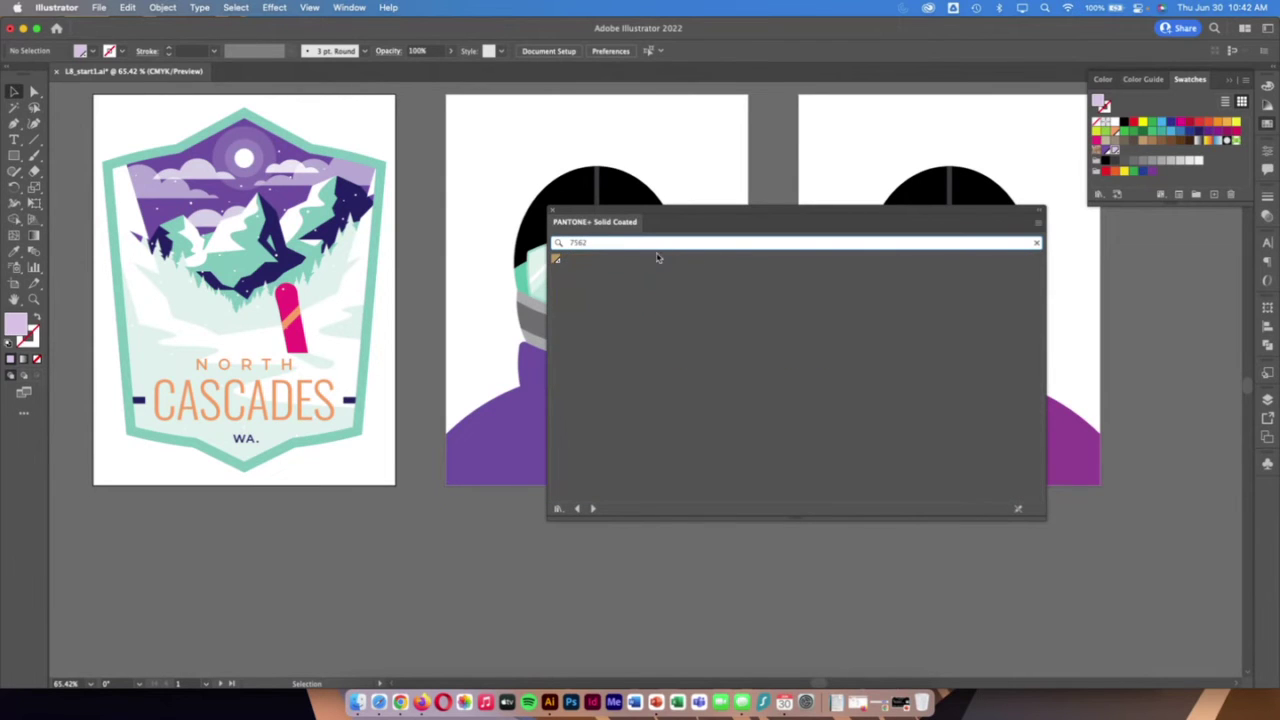
left_click(556, 260)
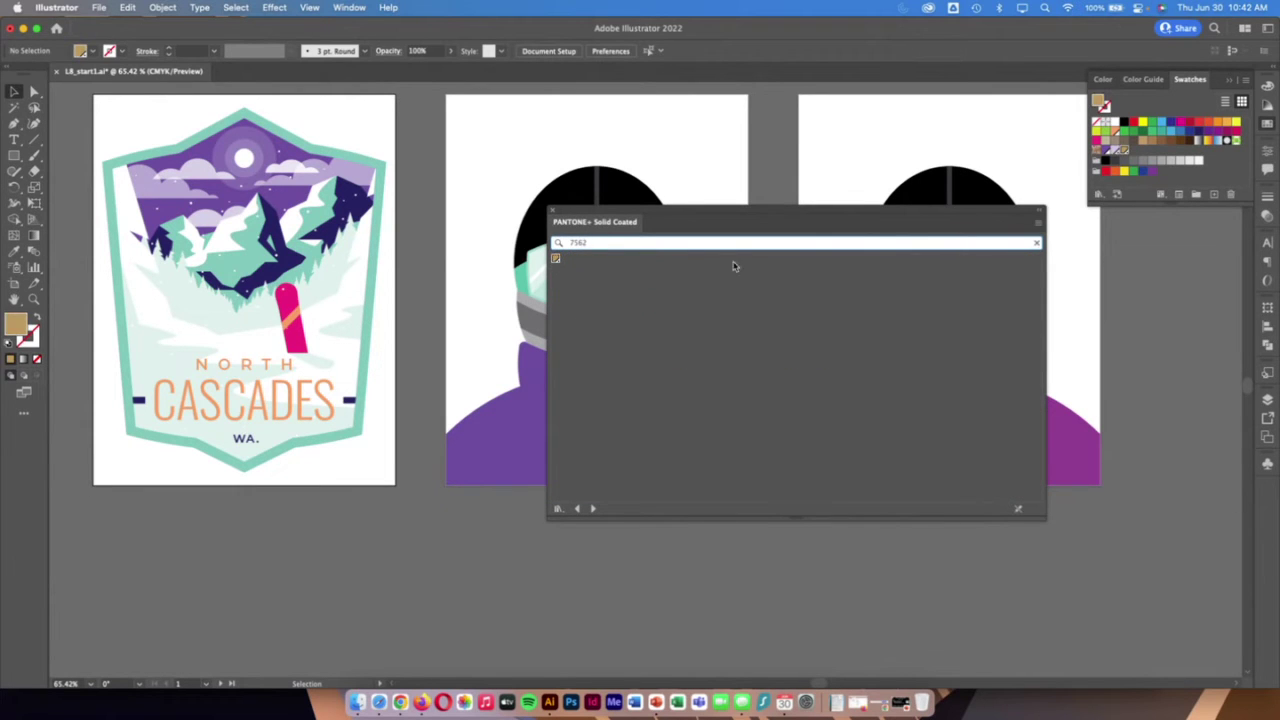
Close the color book and fill the dark gray face-mask band on the middle artboard with the PANTONE 7562 swatch
left_click_drag(930, 222, 1137, 463)
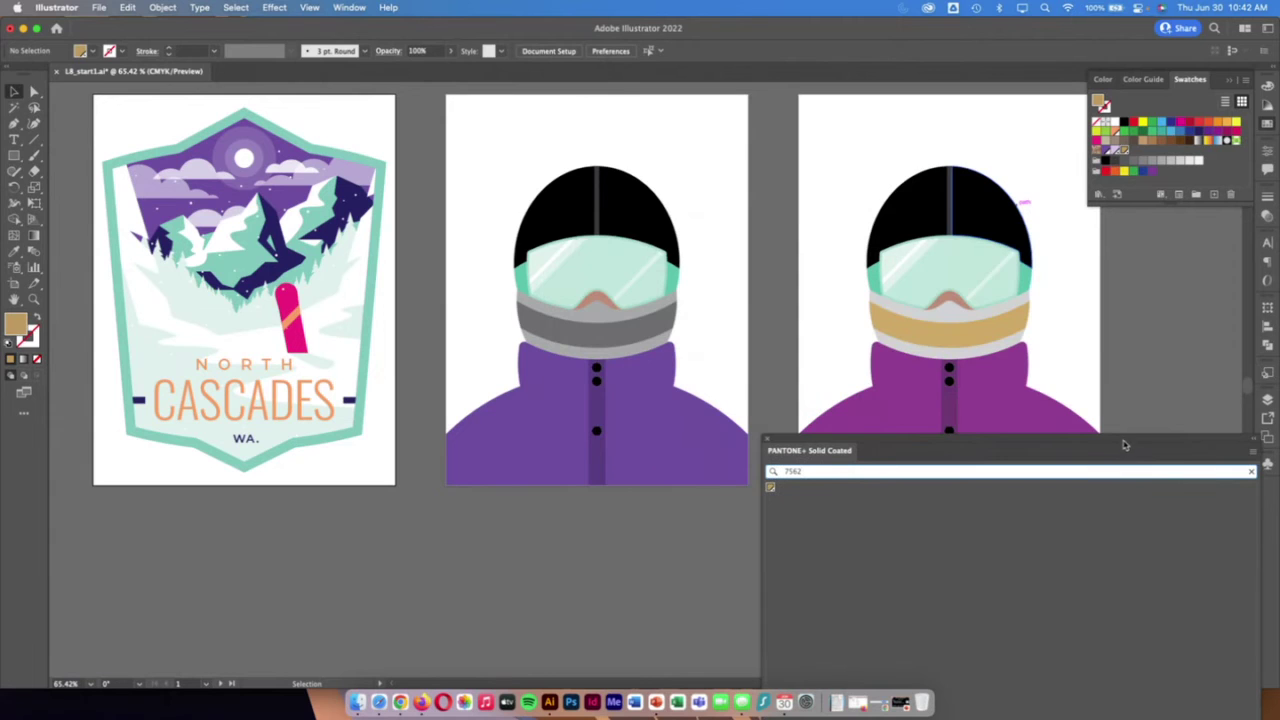
scroll(812, 311, "down", 1)
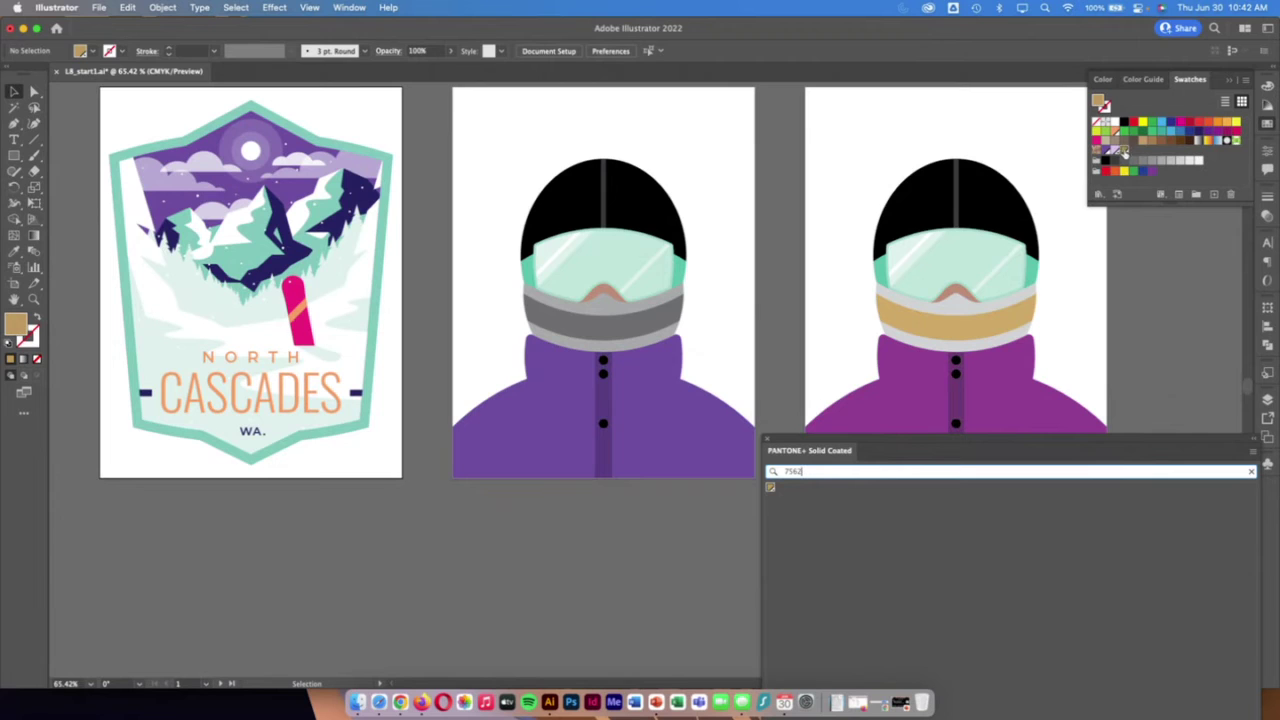
left_click(763, 440)
left_click(618, 335)
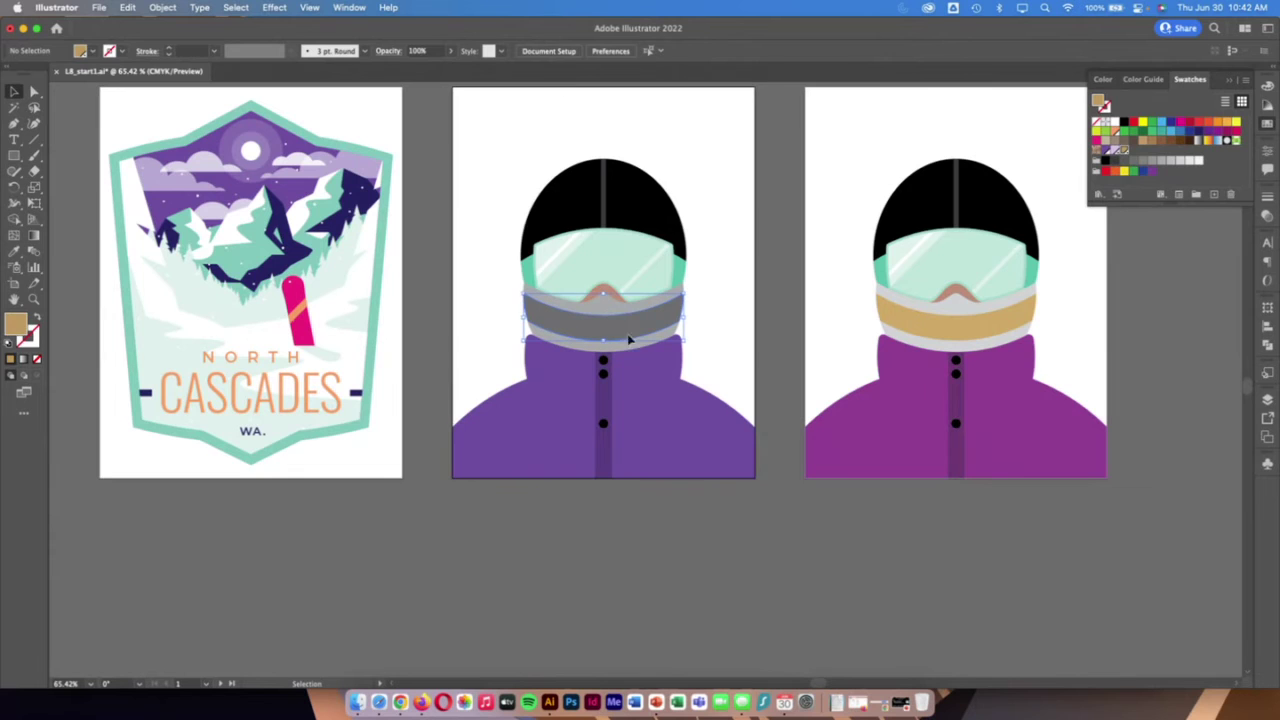
left_click(1120, 150)
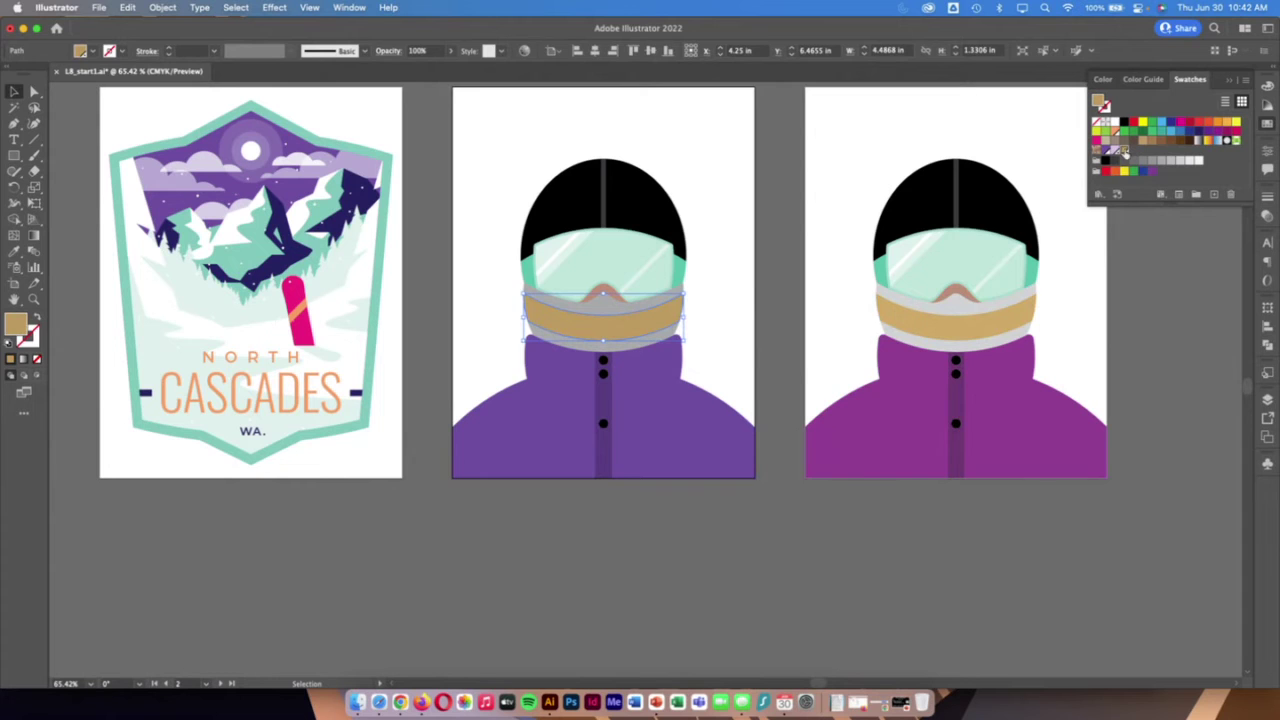
Examine the PANTONE 7562 C swatch's options and available color modes, close them without changes, and deselect the artwork
double_click(1124, 150)
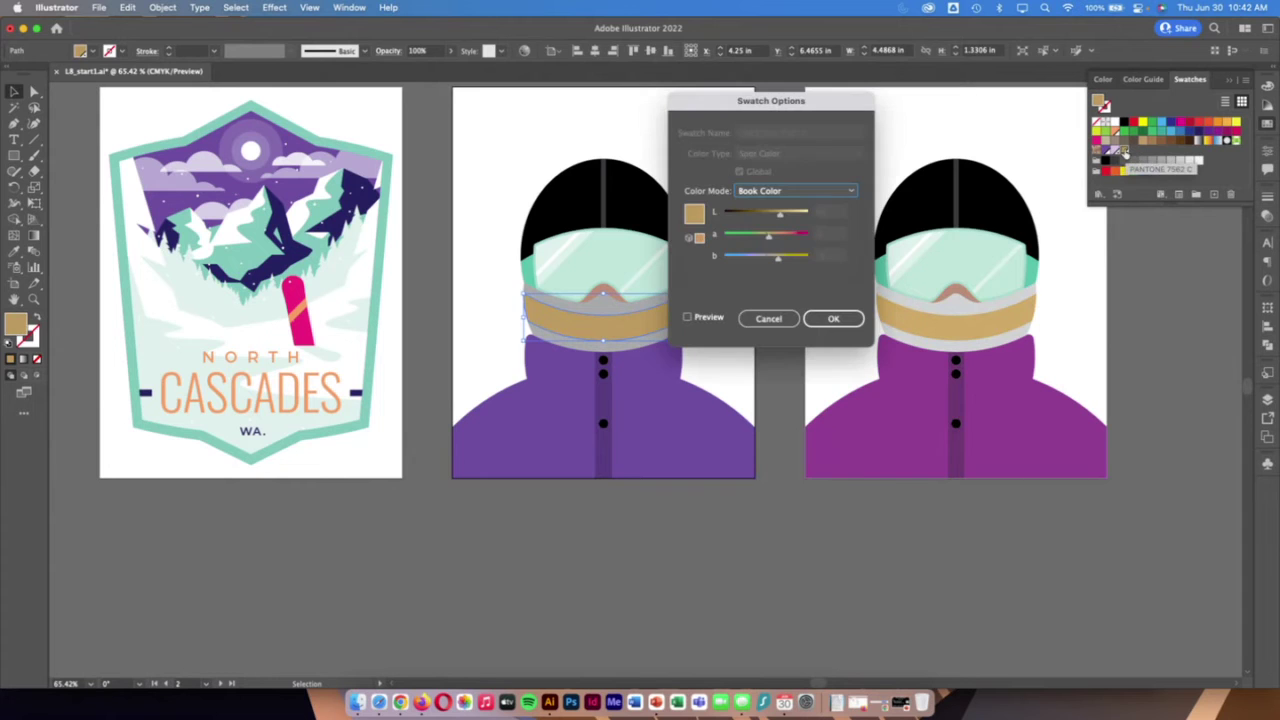
left_click(797, 191)
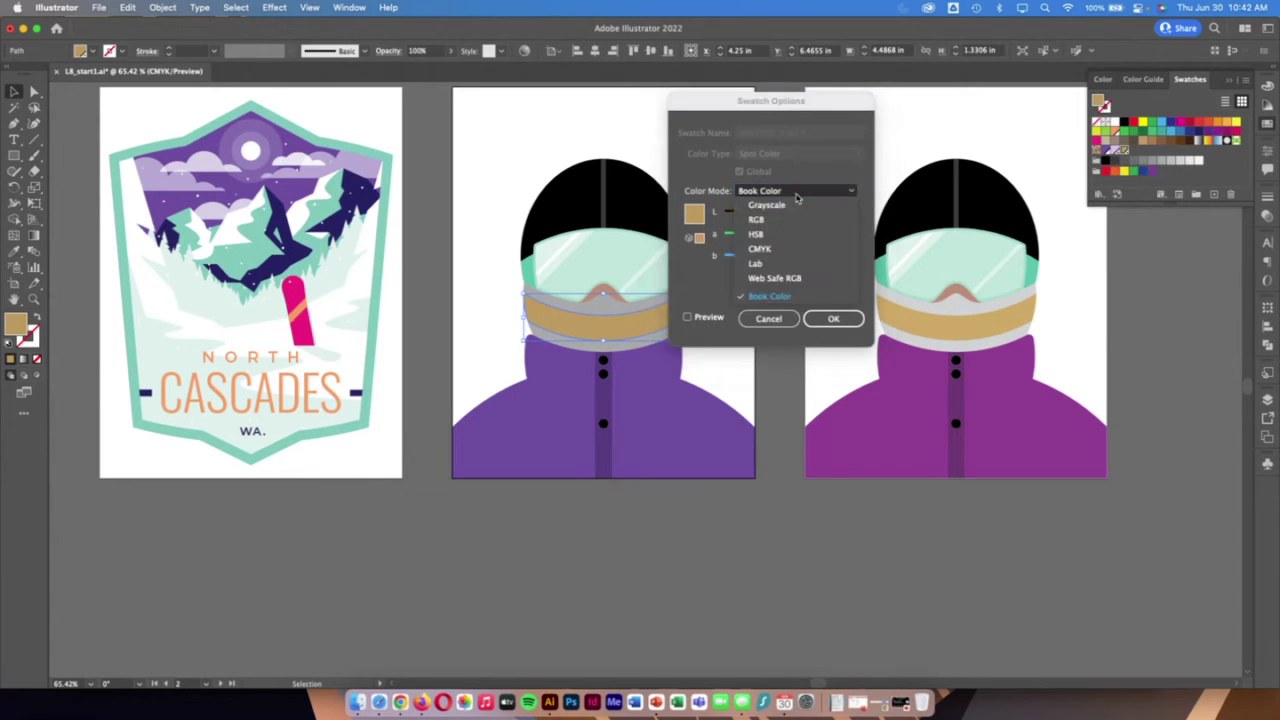
left_click(797, 195)
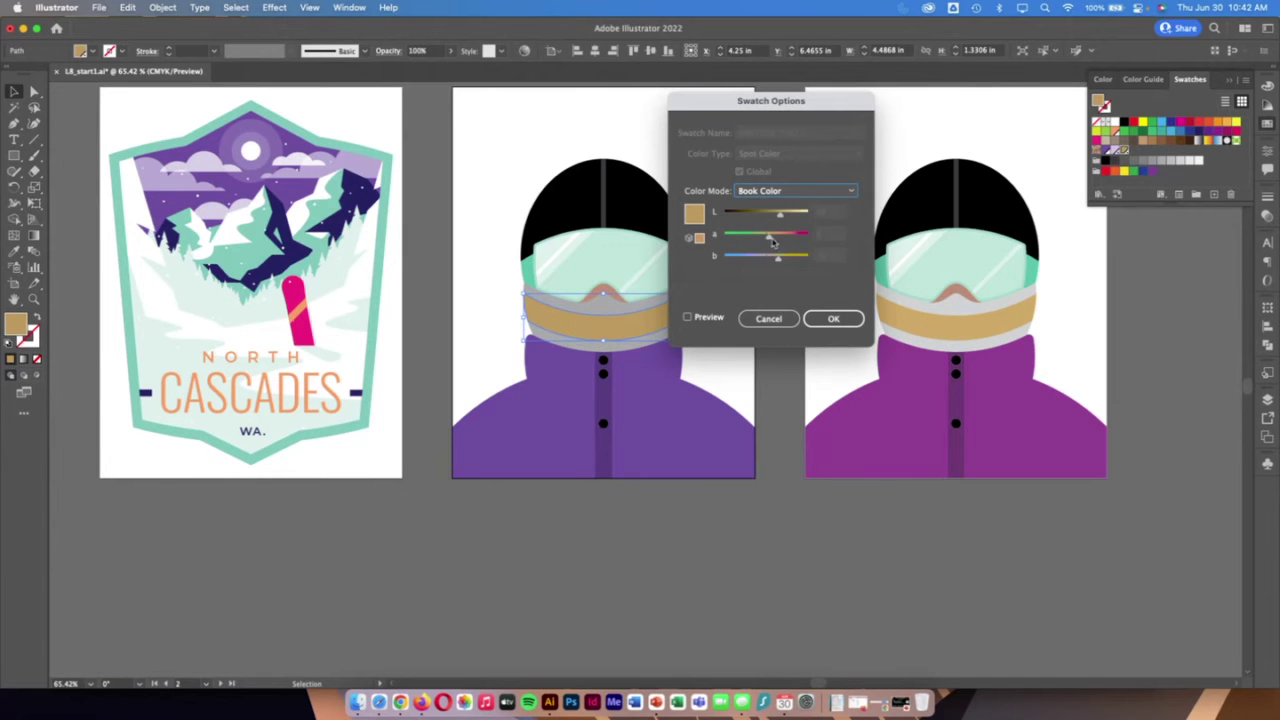
left_click(771, 320)
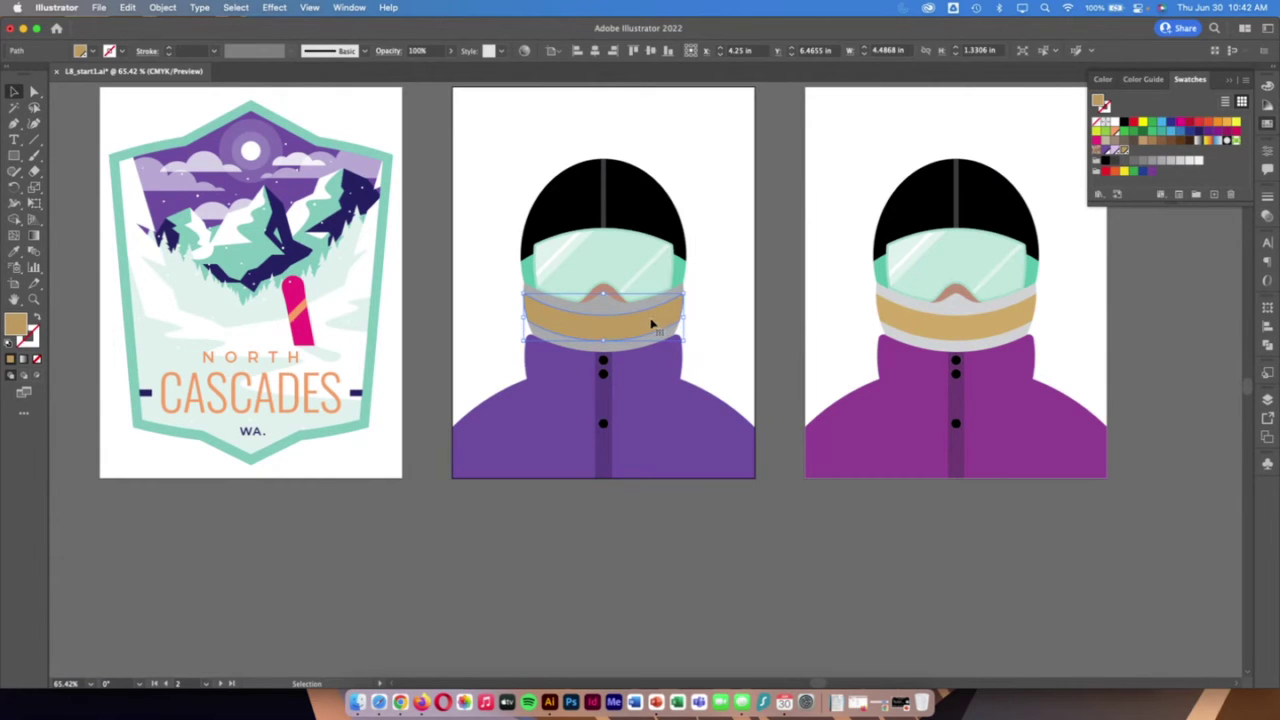
left_click(698, 297)
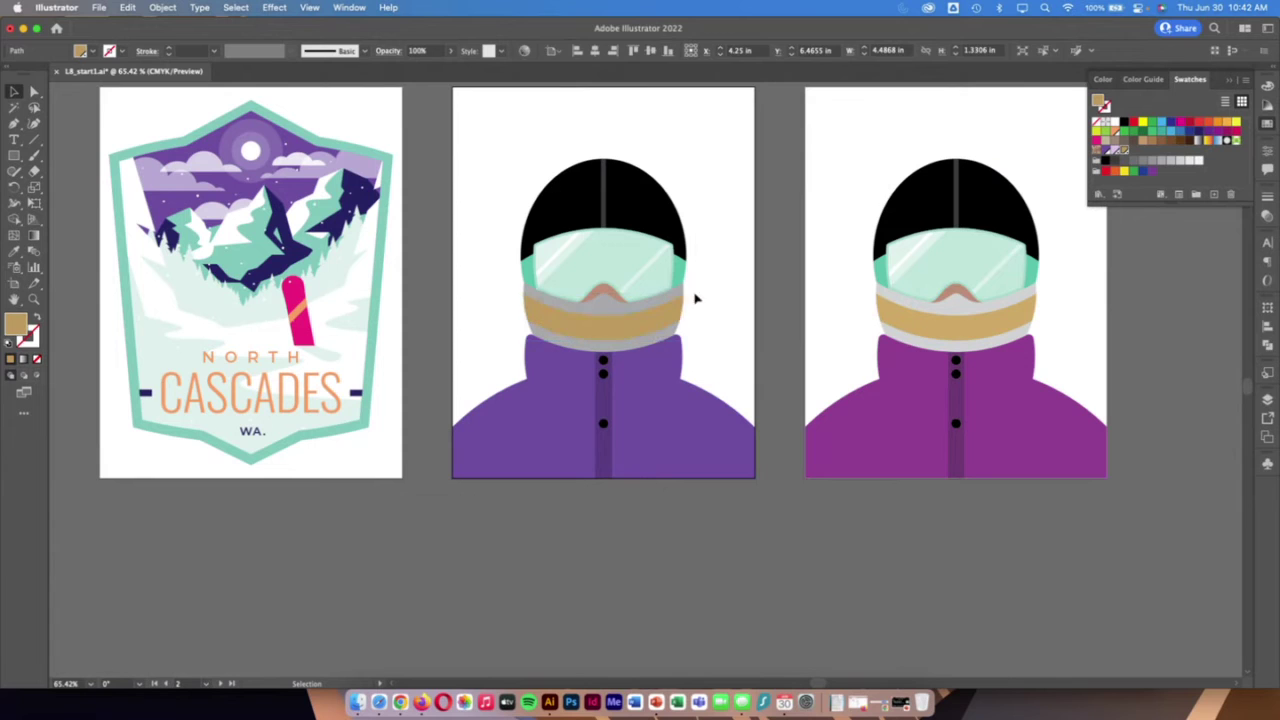
Fill the gray face-mask shape on the middle artboard with PANTONE 7562 C and set its tint to 60%
left_click(674, 297)
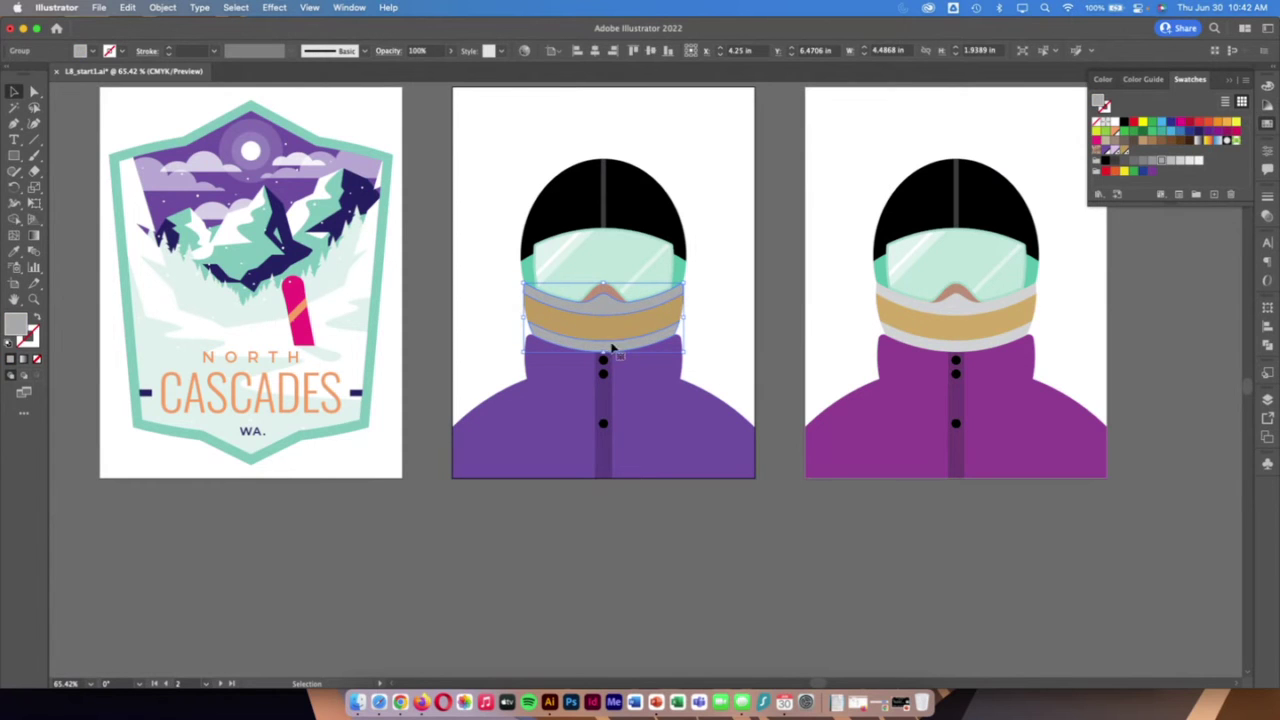
left_click(1122, 151)
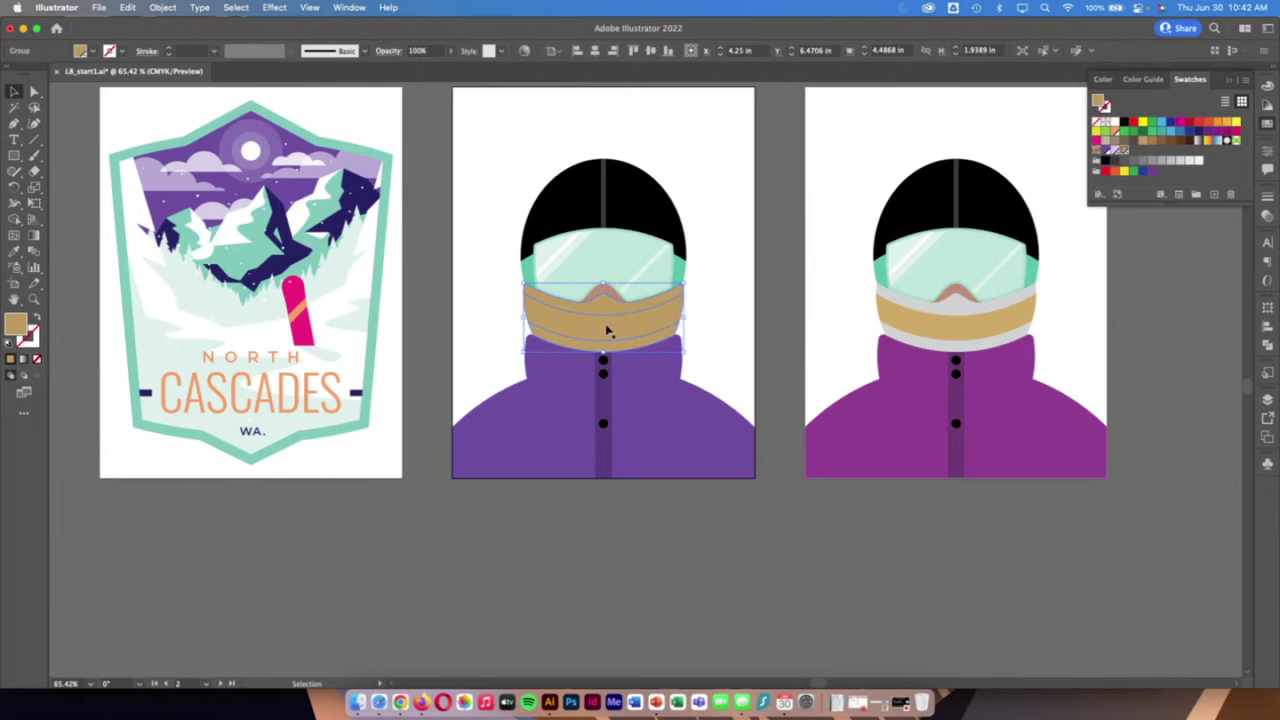
left_click(808, 485)
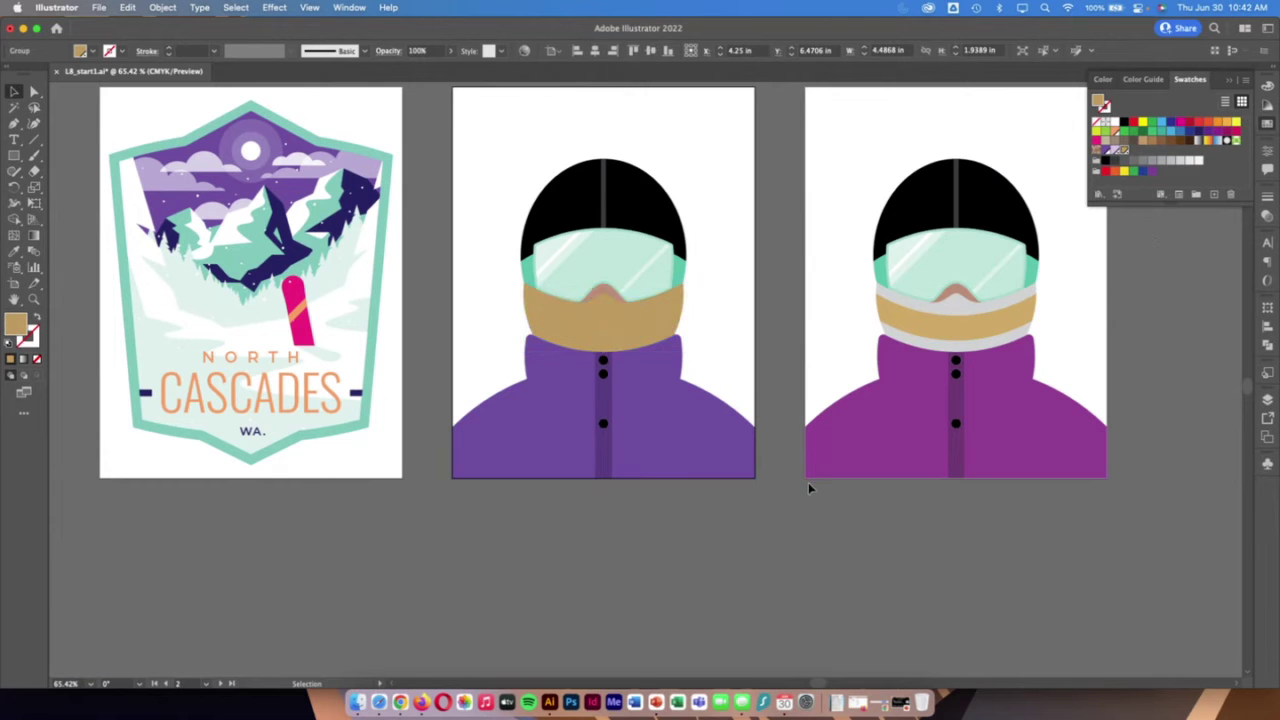
left_click(608, 309)
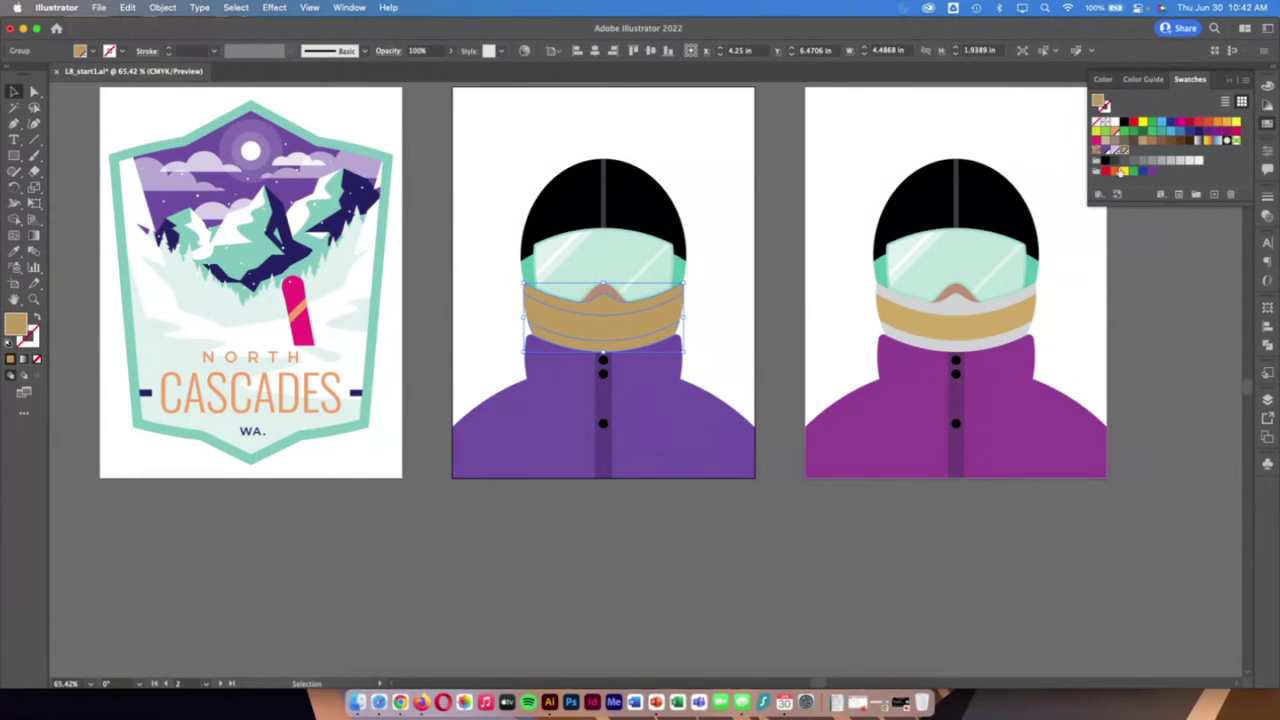
left_click(1267, 88)
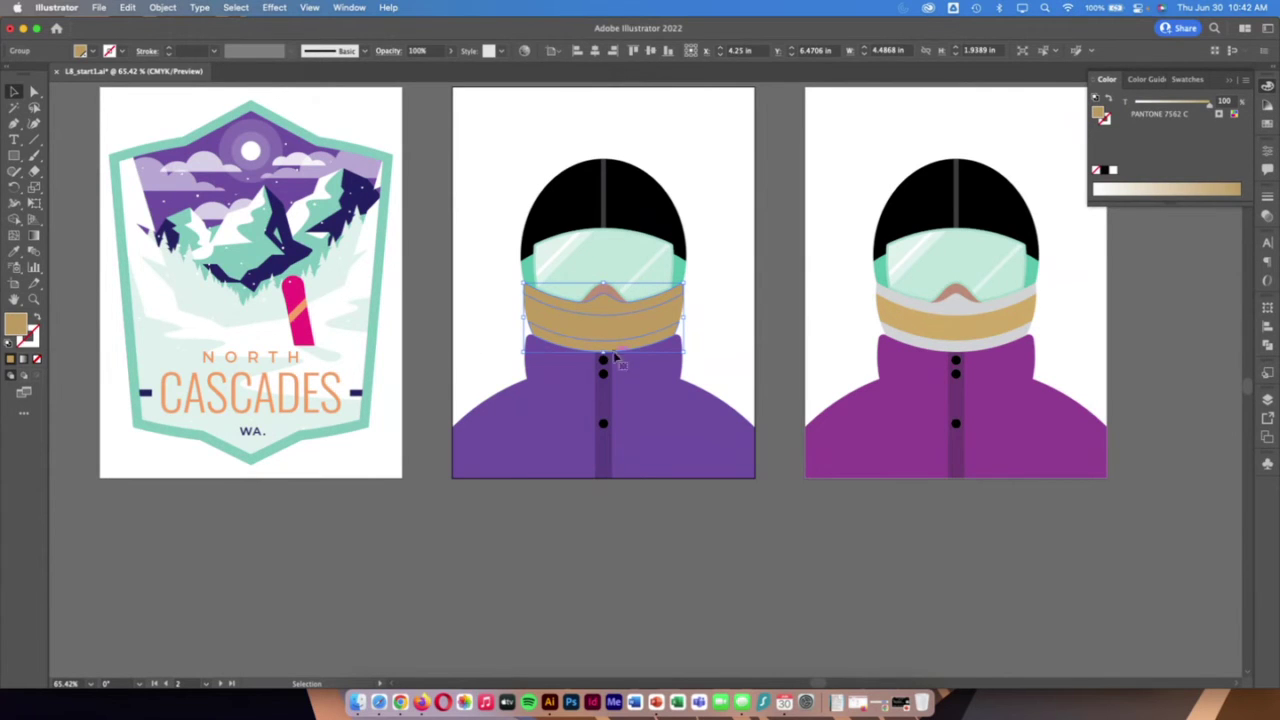
left_click_drag(1210, 106, 1179, 107)
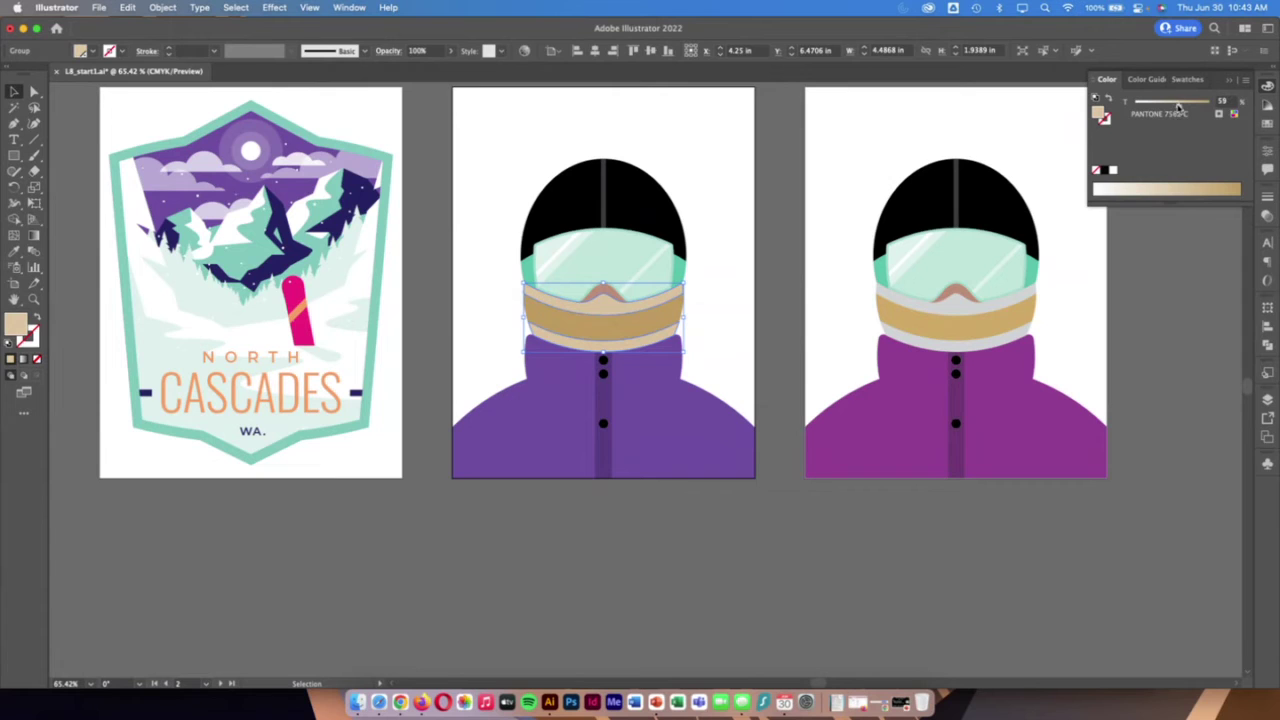
left_click(761, 224)
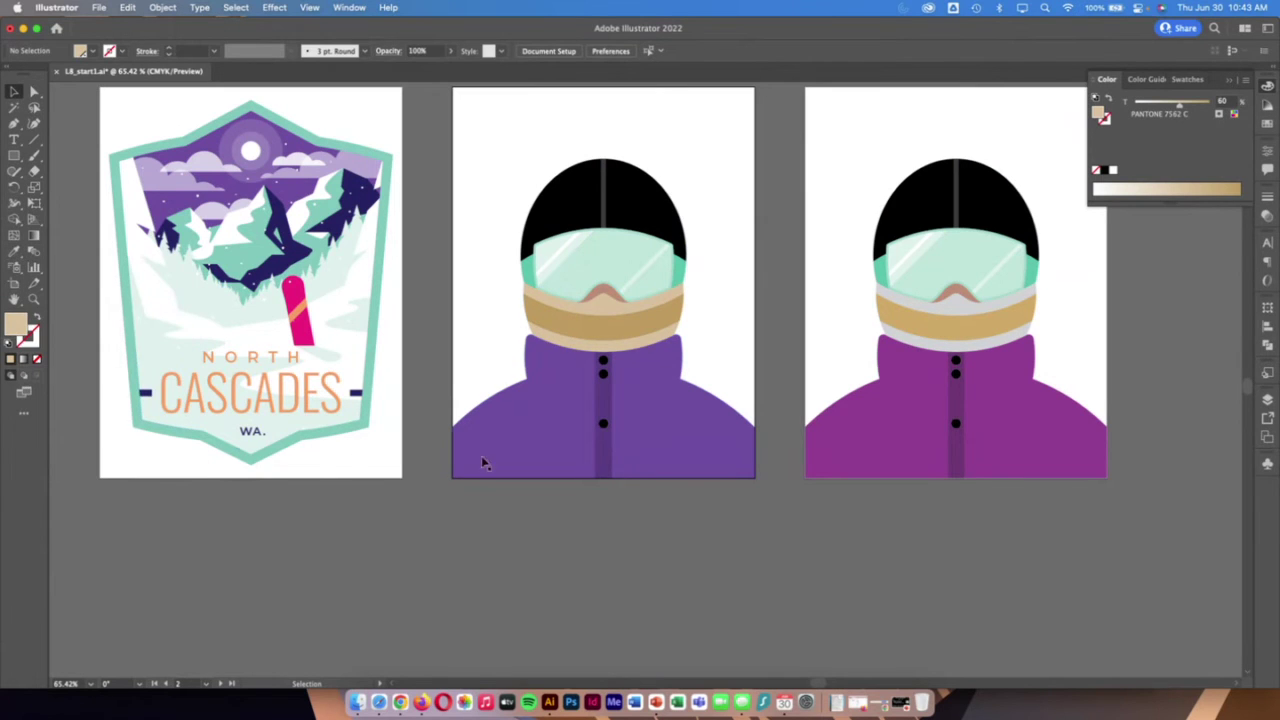
Sample the mint green goggle lens on the middle artboard with the Eyedropper while no artwork is selected
left_click(14, 252)
left_click(14, 252)
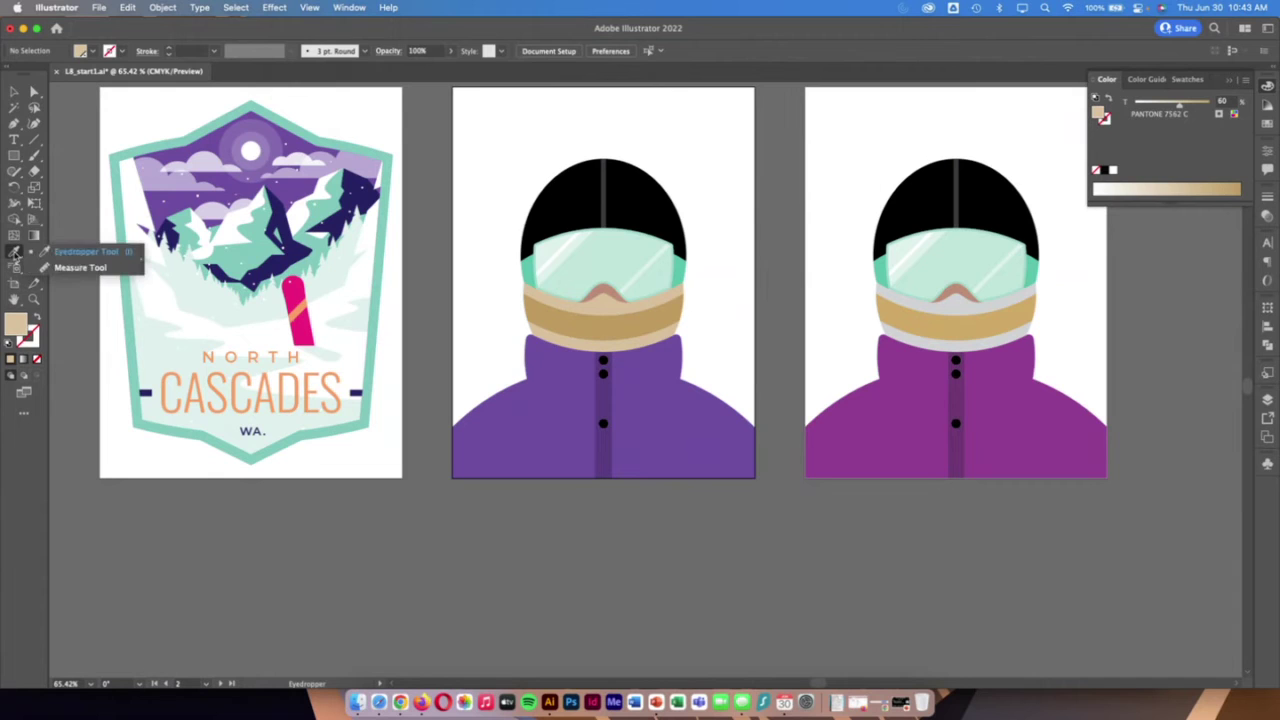
left_click(92, 253)
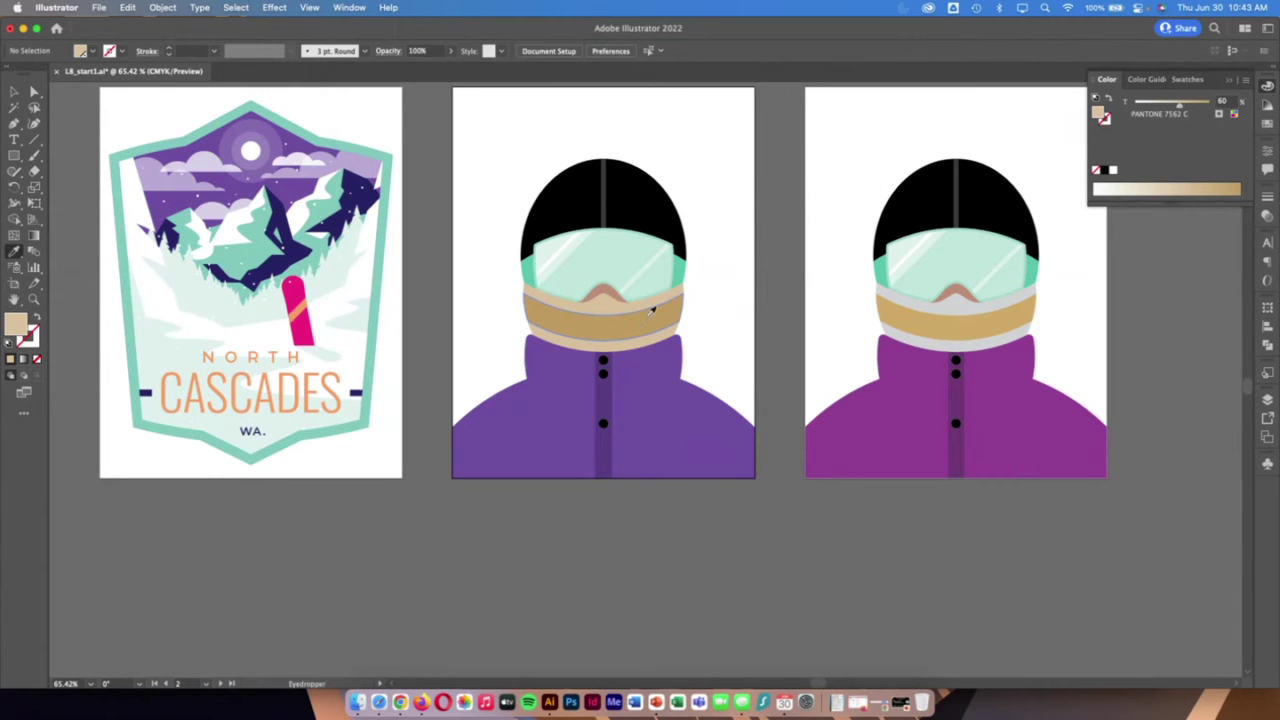
left_click(659, 275)
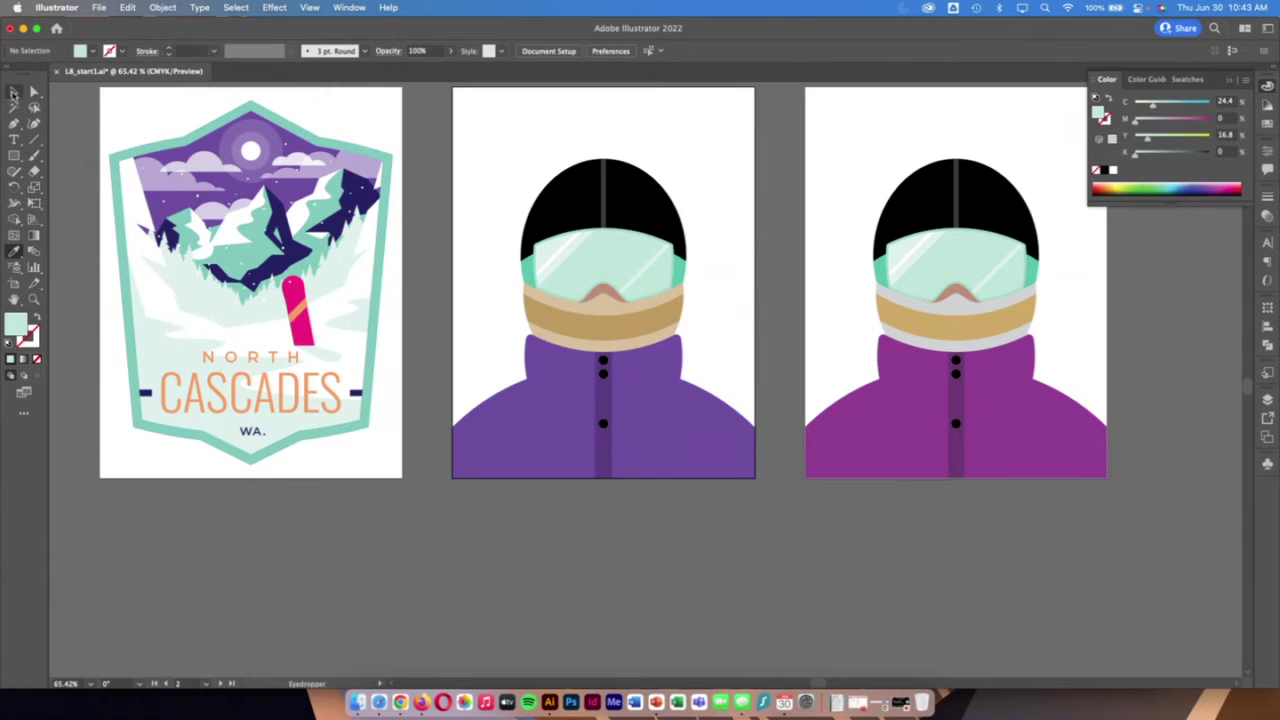
Recolor the magenta jacket on the third artboard with the Deep Purple of the middle artboard's jacket using the Eyedropper
left_click(13, 92)
left_click(873, 427)
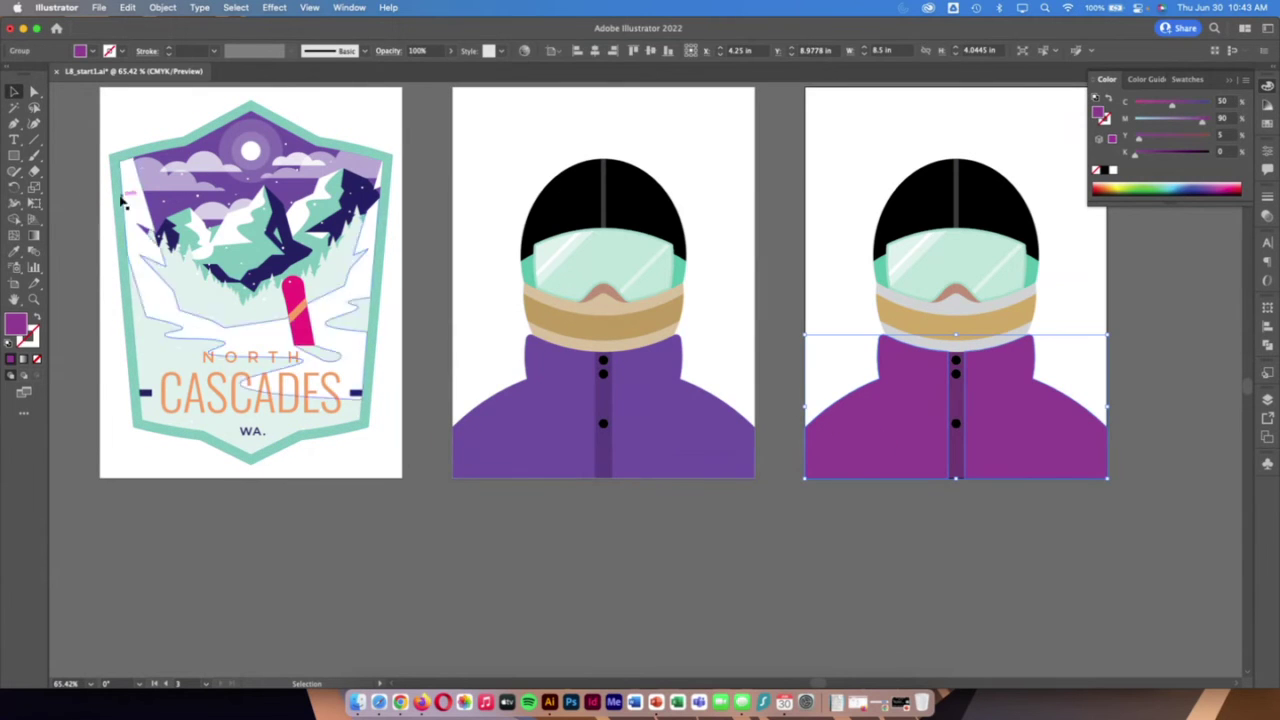
left_click(14, 252)
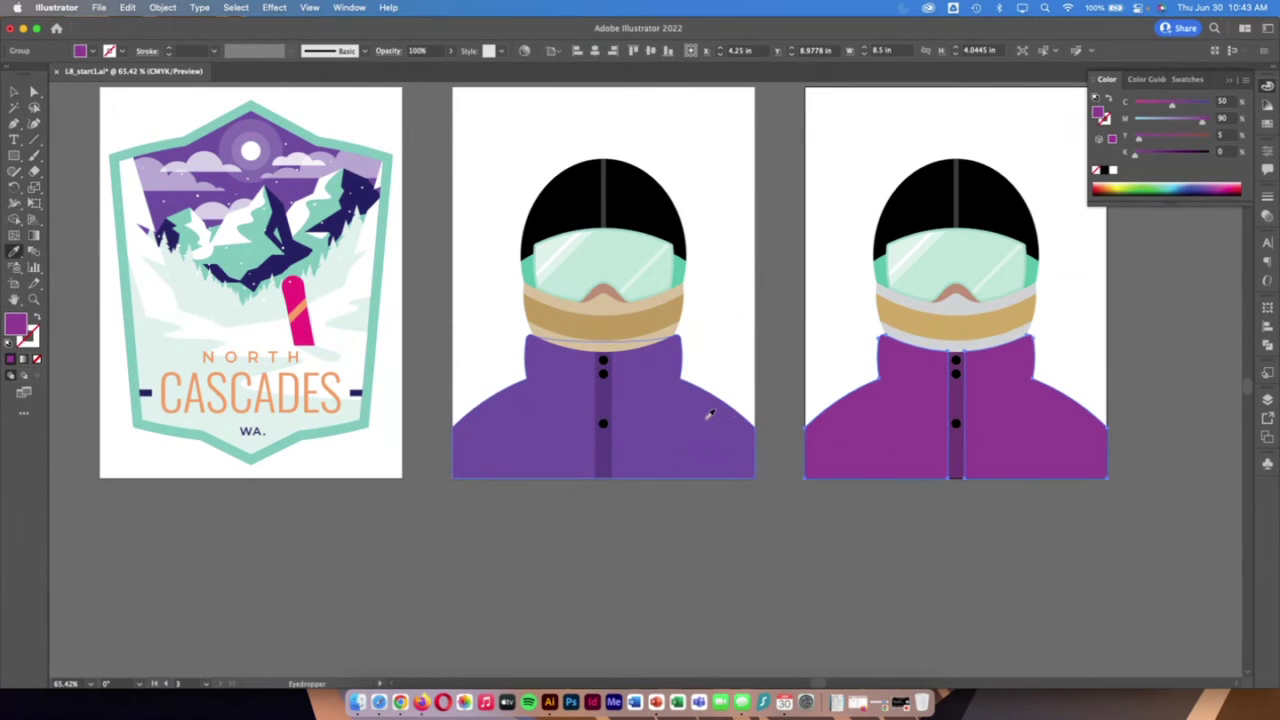
left_click(672, 402)
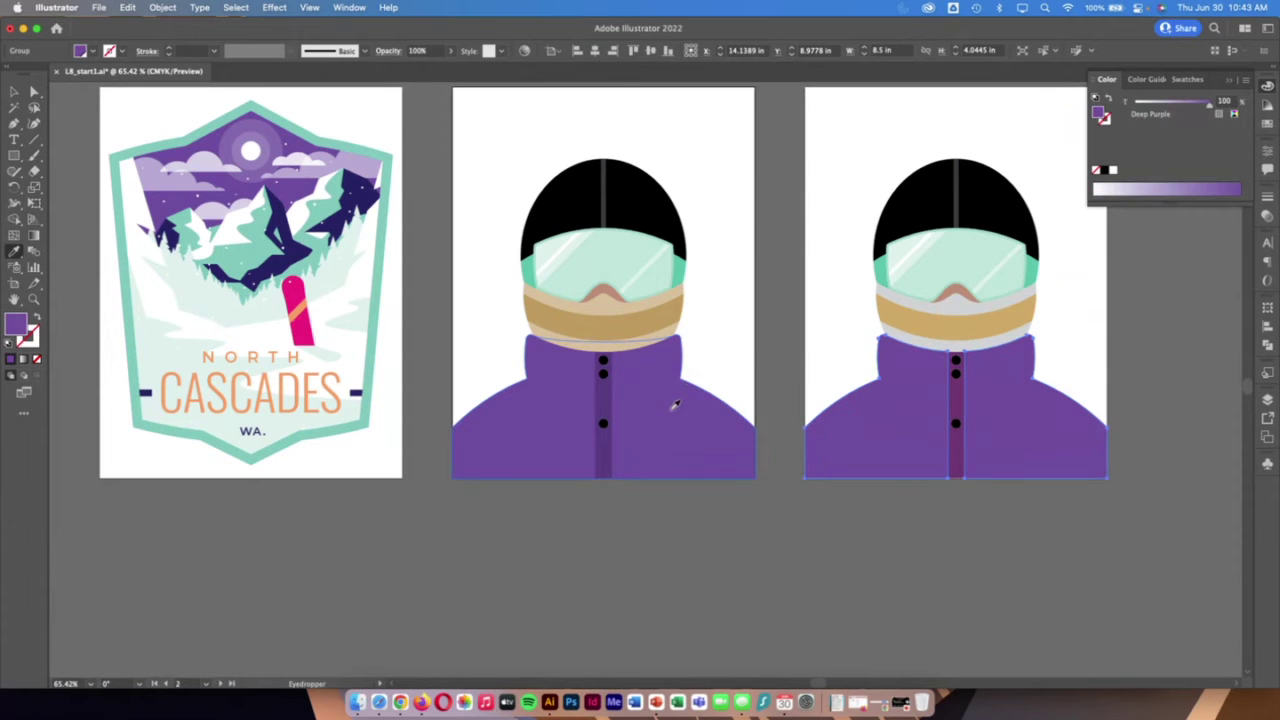
Try to copy the middle jacket's button-strip color to the third artboard's strip with the Eyedropper, denying the screen recording request
left_click(15, 93)
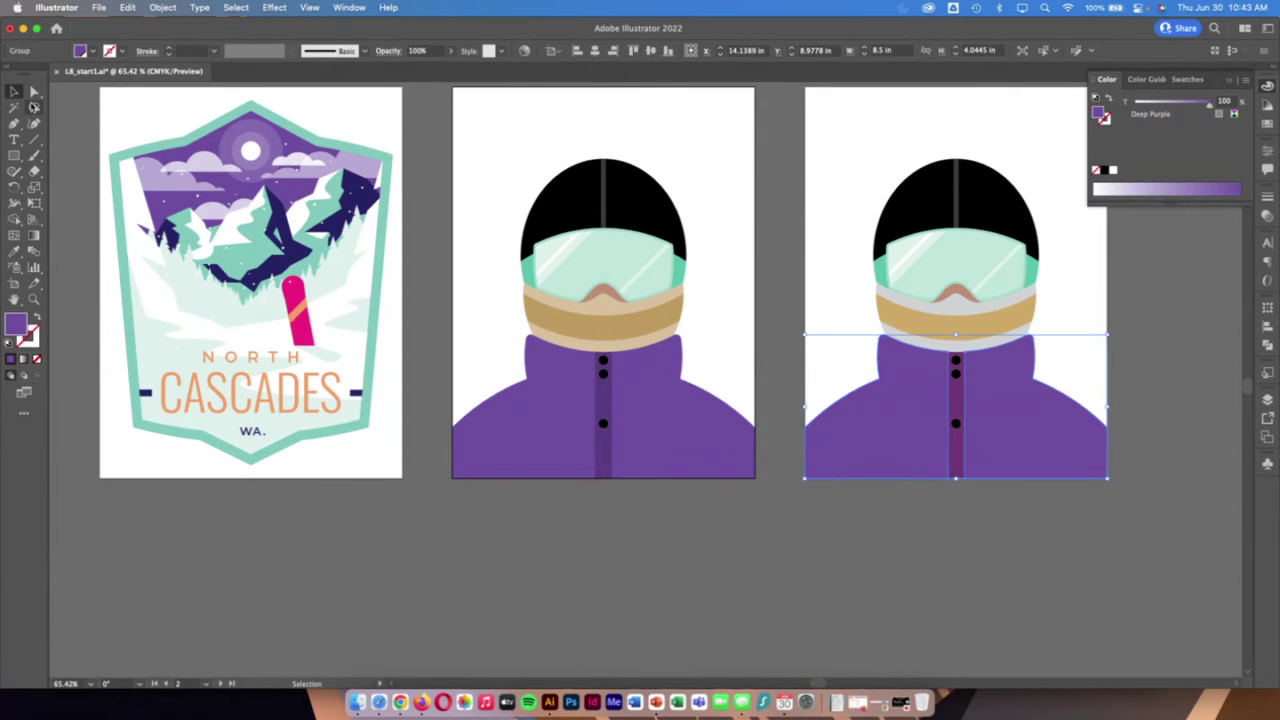
left_click(955, 460)
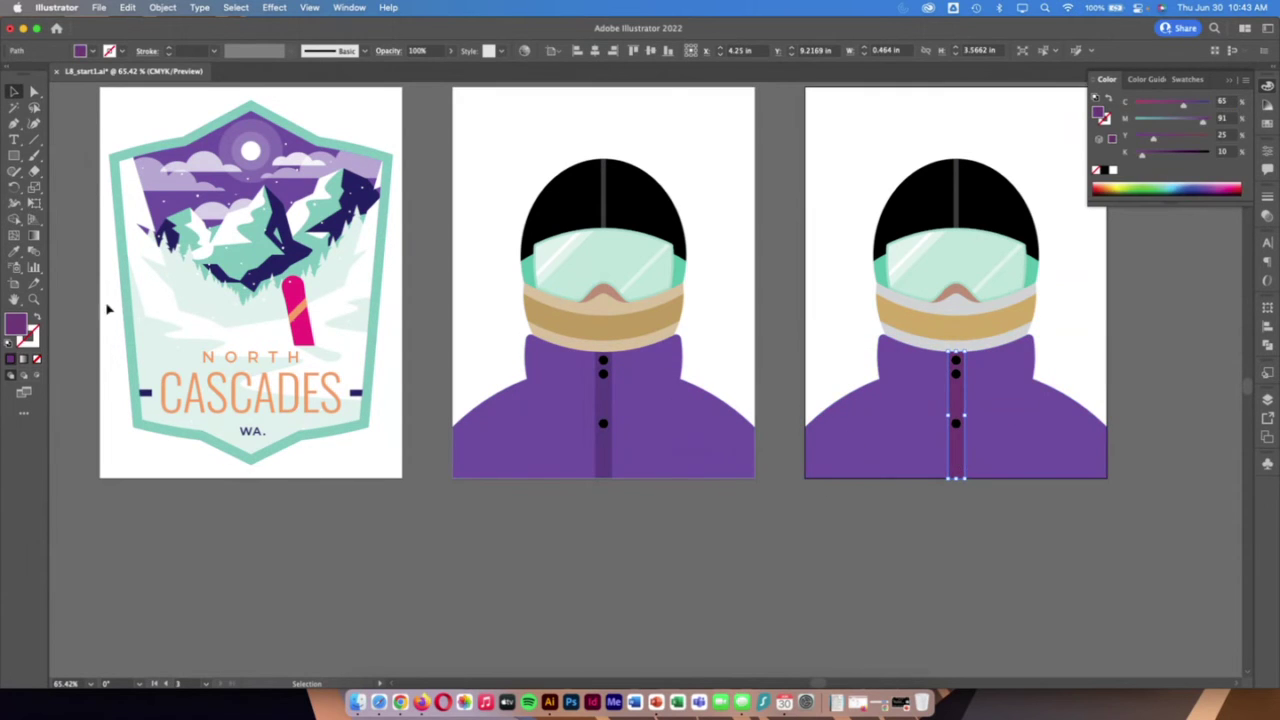
left_click(14, 251)
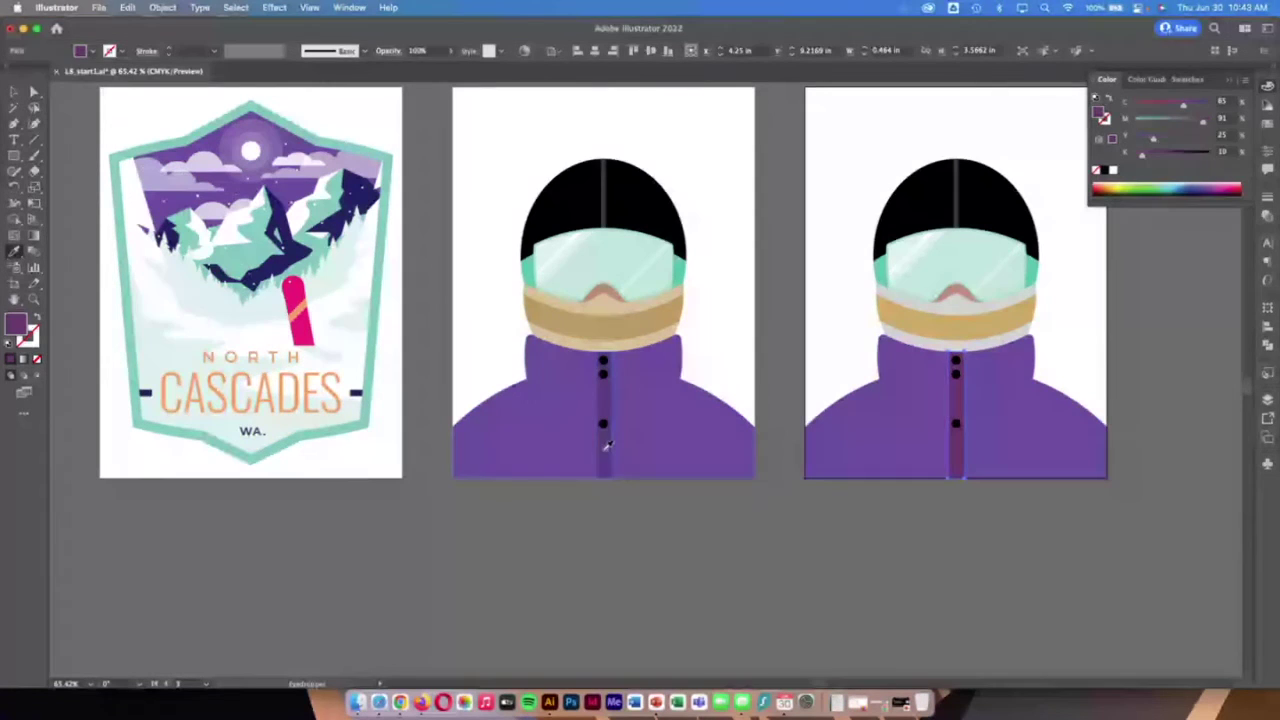
left_click(603, 400)
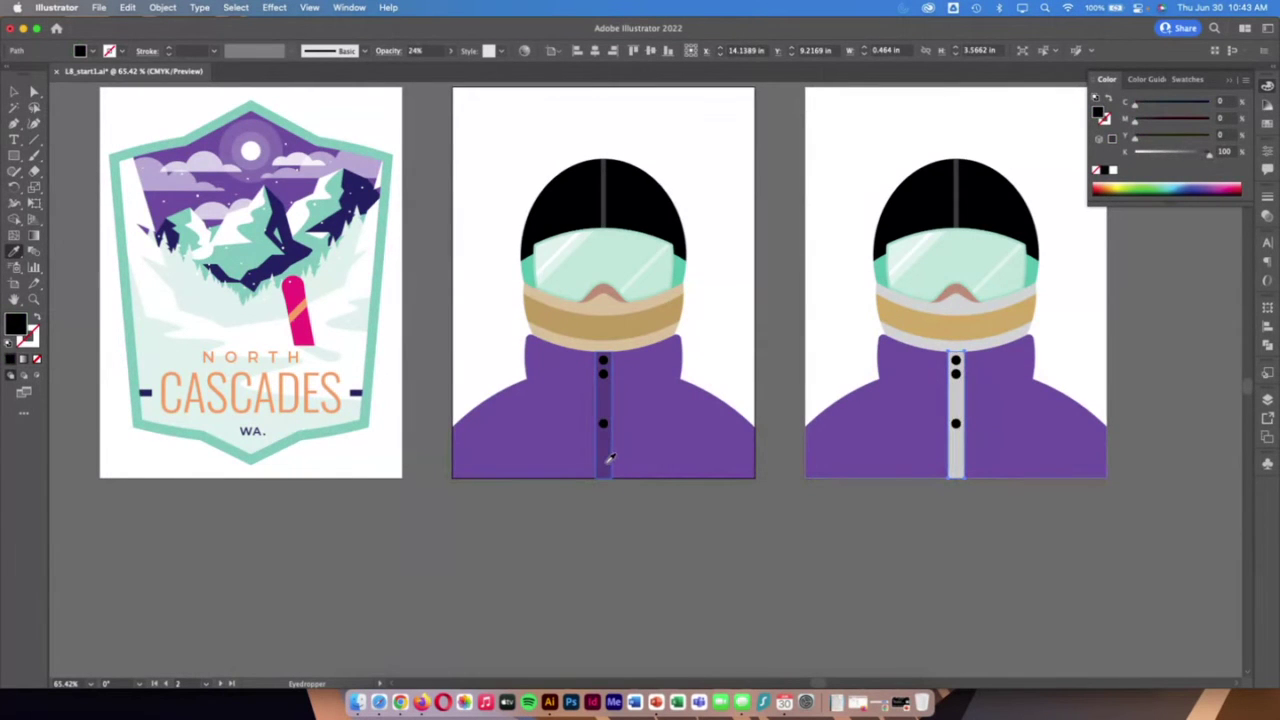
left_click(638, 383)
left_click(614, 382)
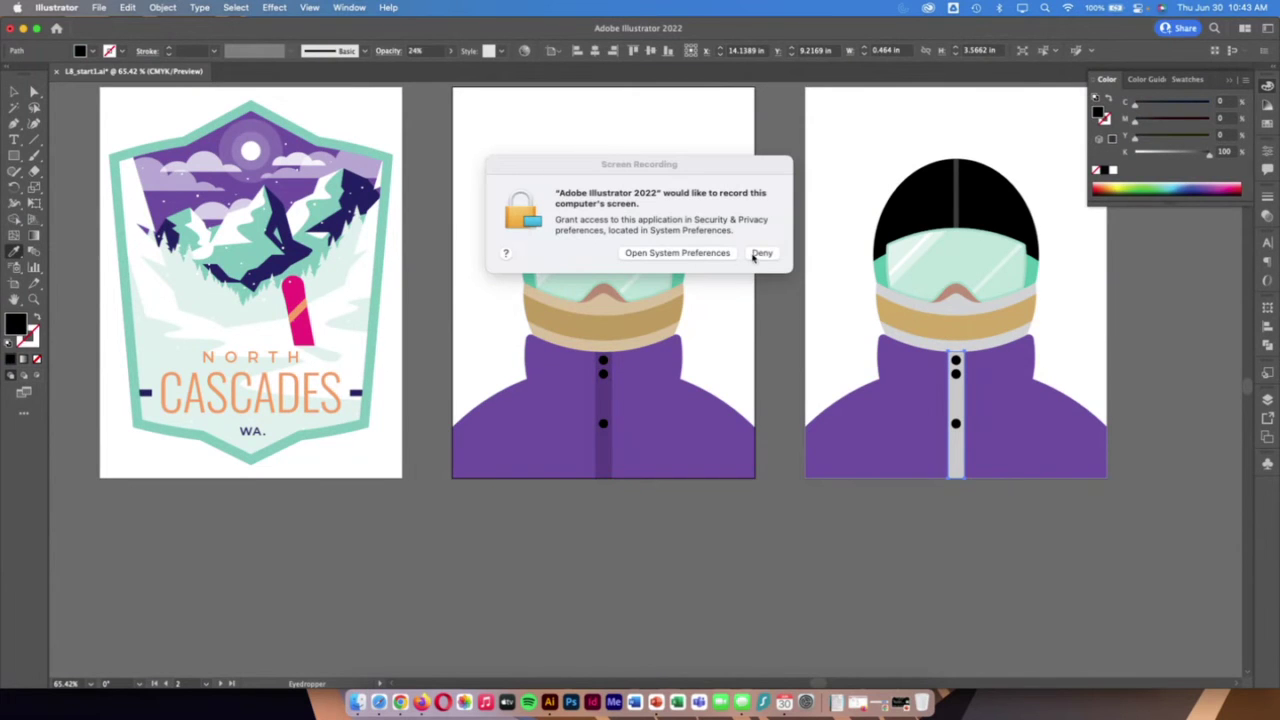
left_click(756, 255)
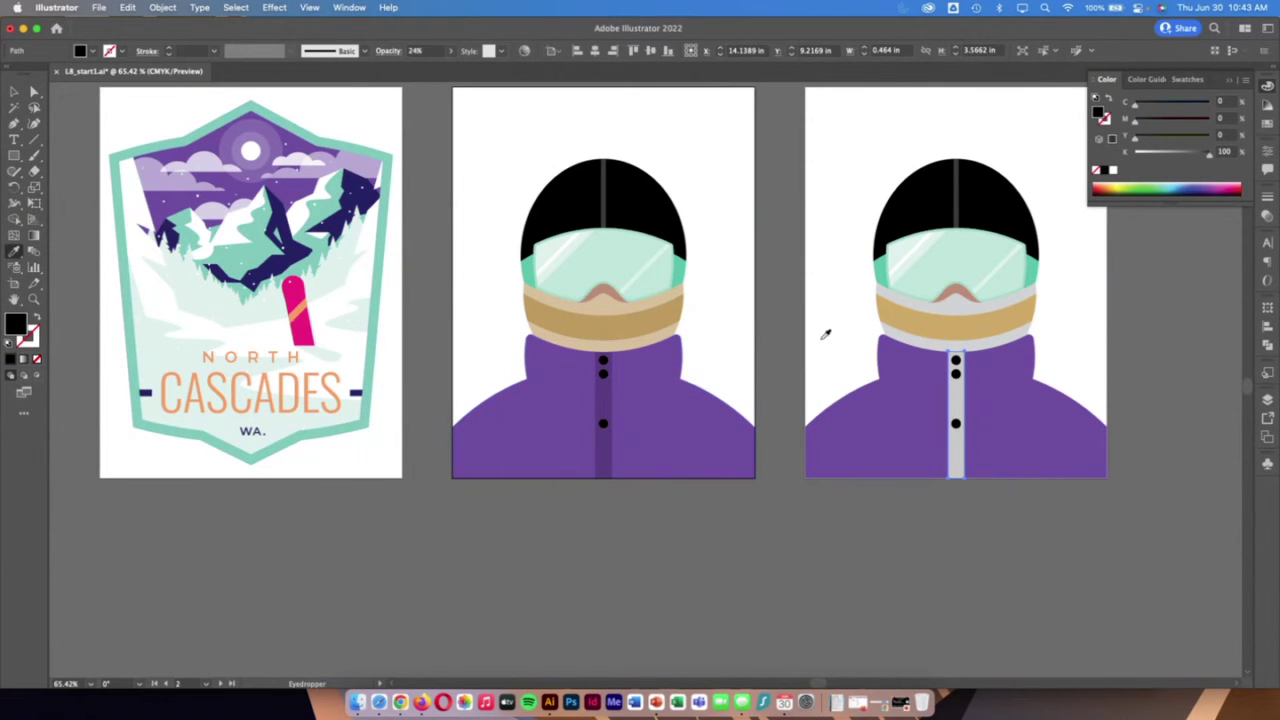
Inspect the middle jacket's button strip against the document swatches, isolating the strip and leaving isolation mode
left_click(14, 92)
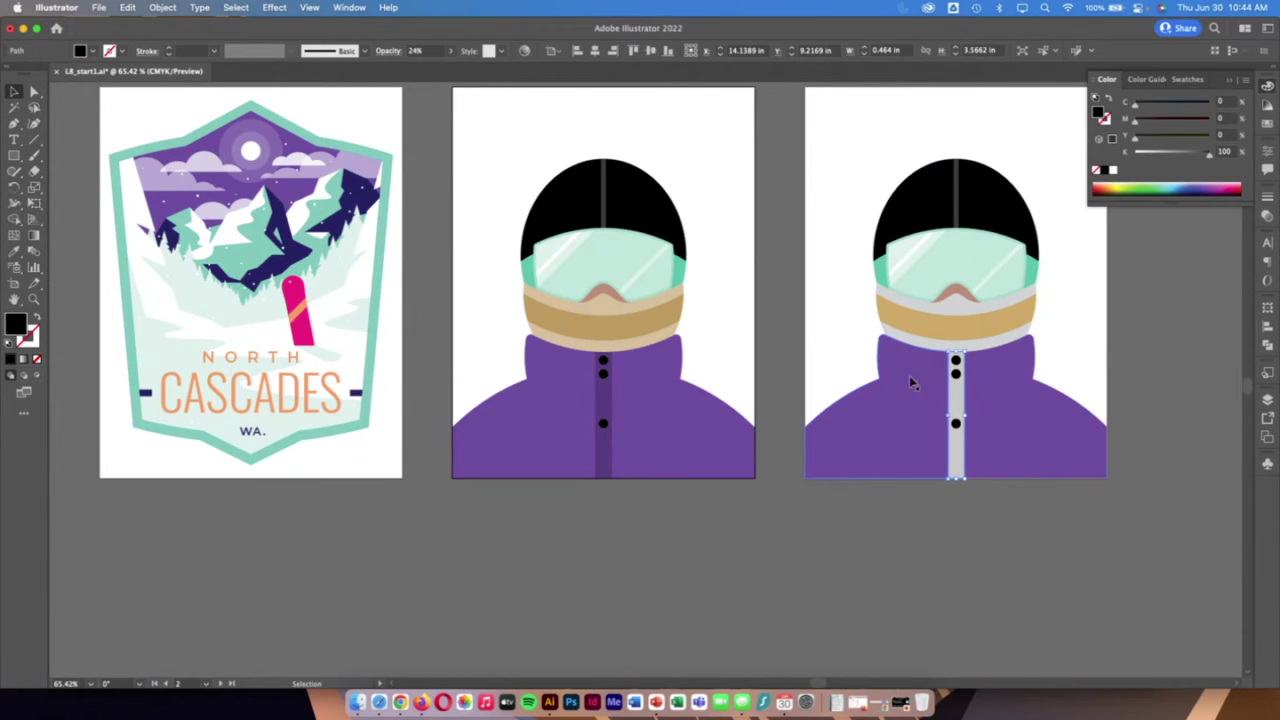
left_click(601, 398)
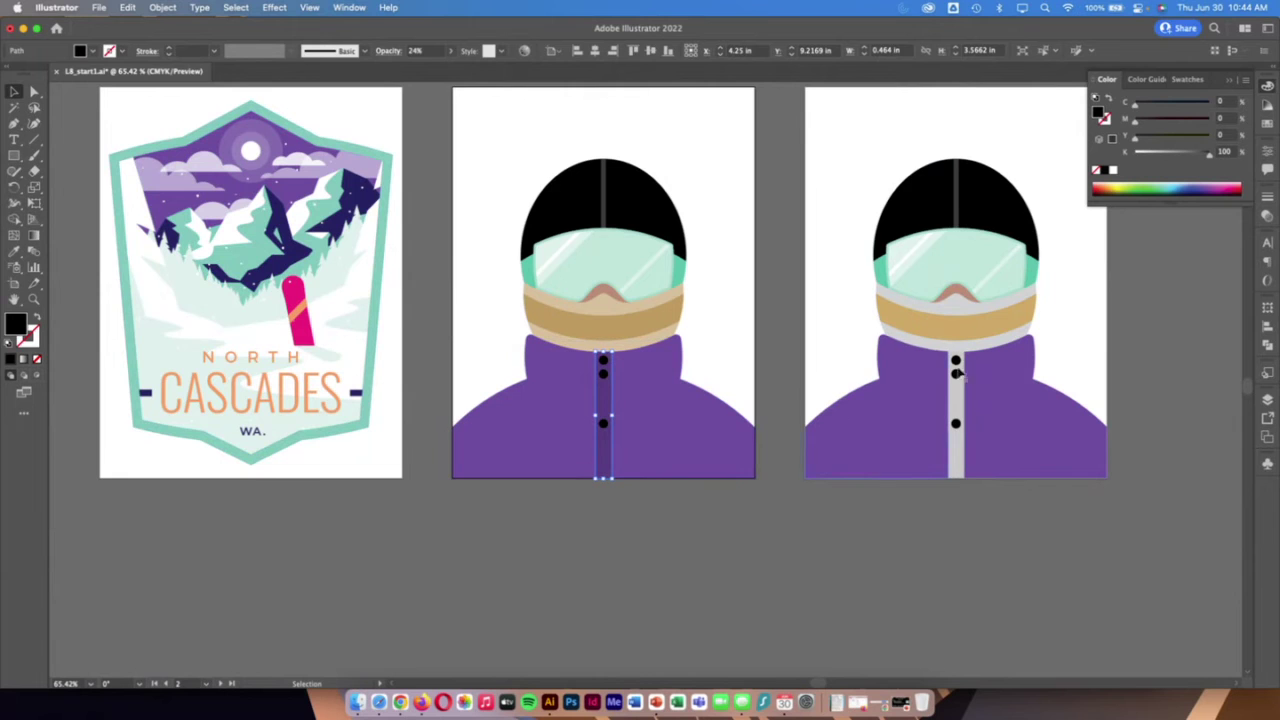
left_click(1268, 125)
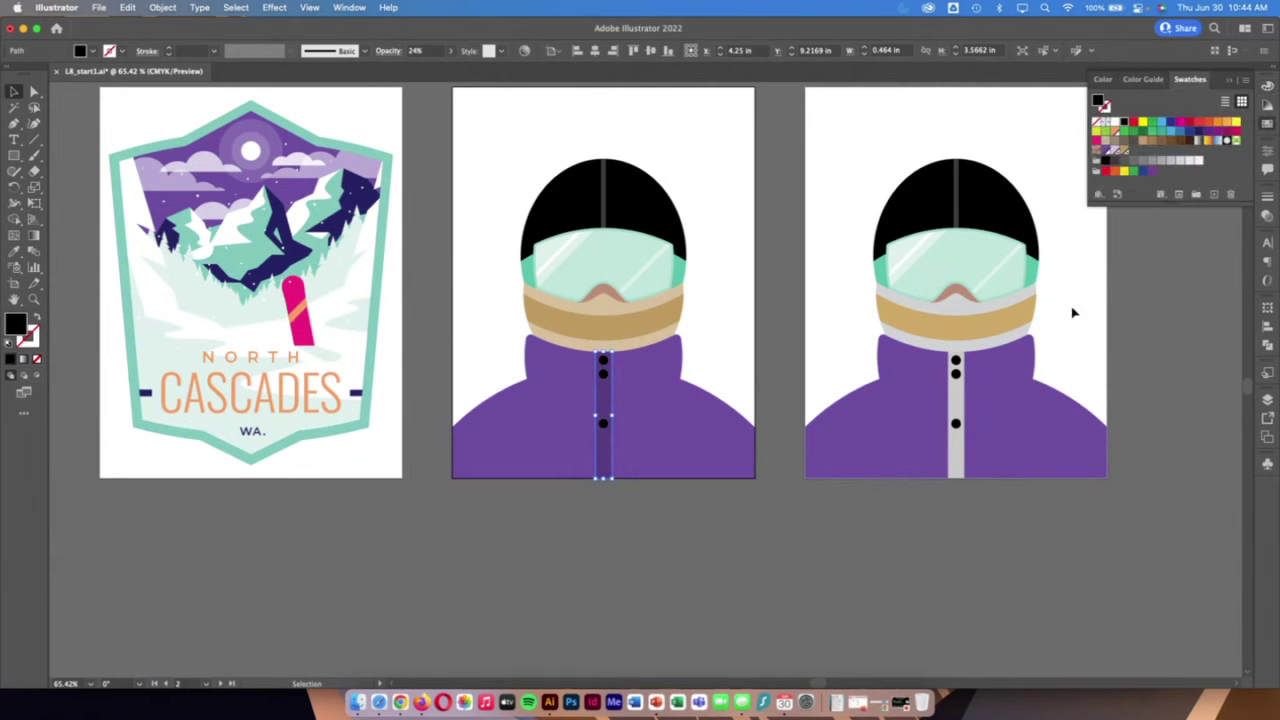
double_click(603, 405)
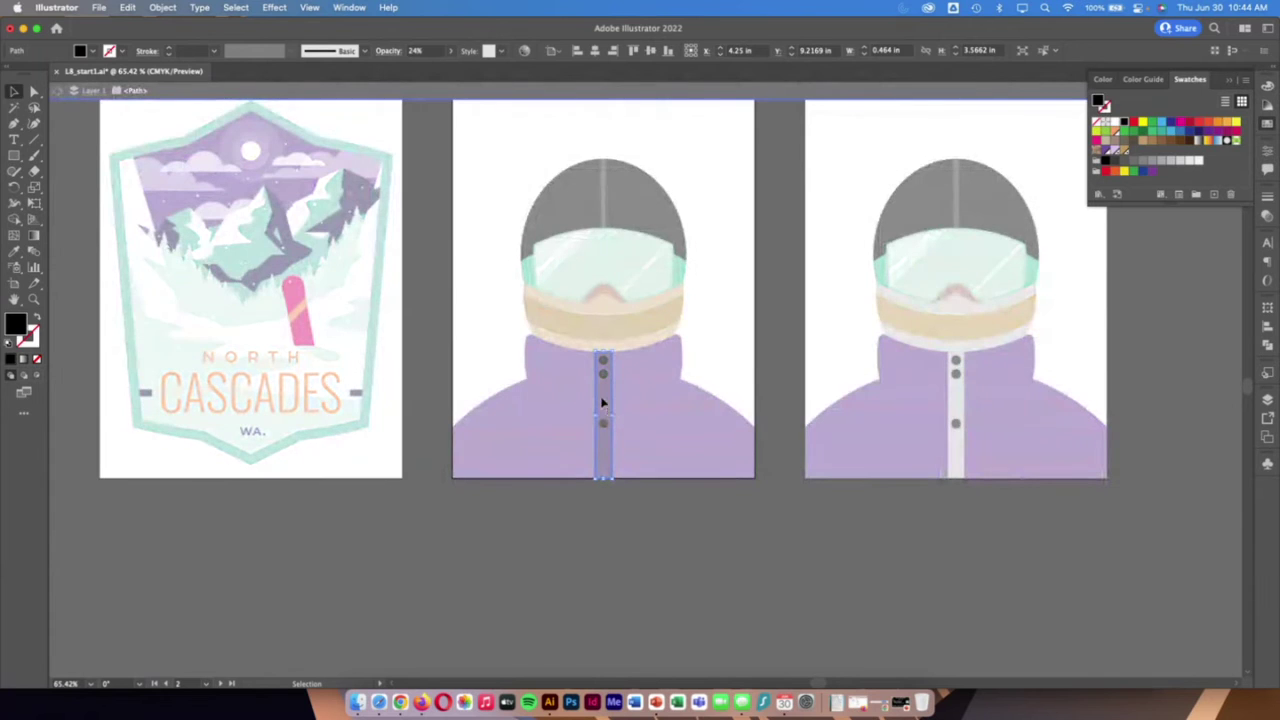
double_click(635, 523)
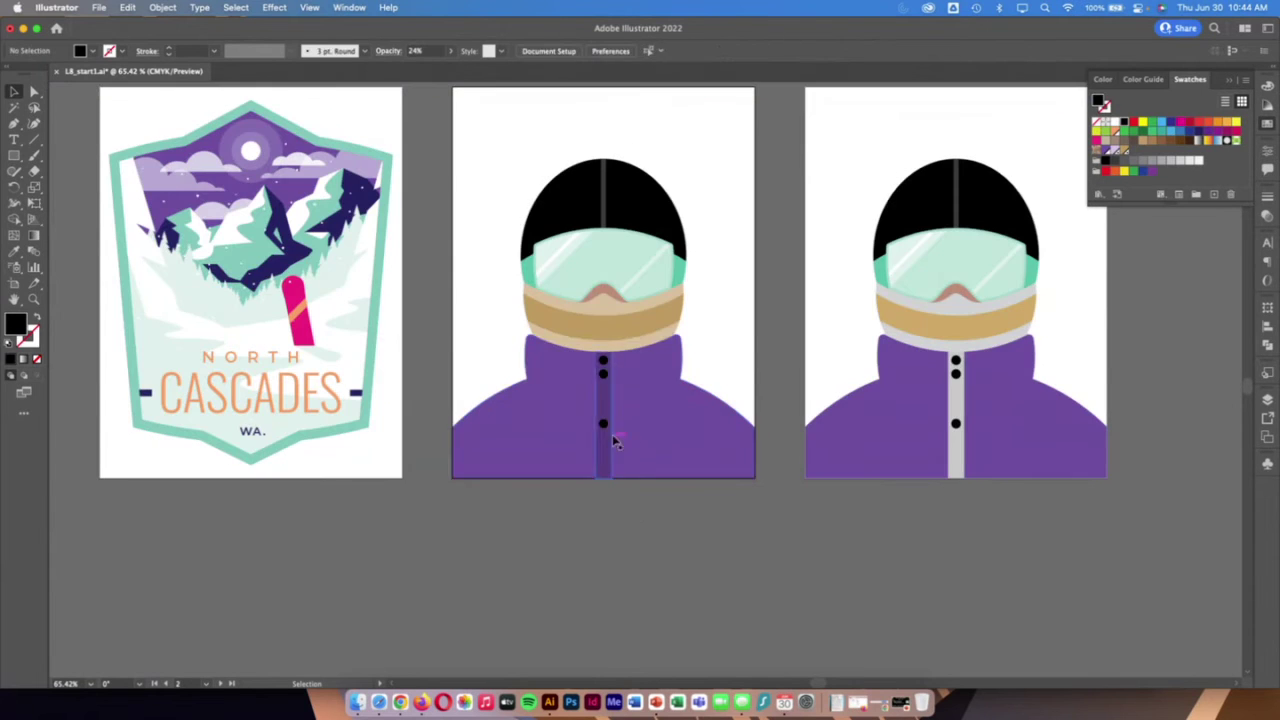
left_click(648, 431)
Apply the middle jacket's purple fill to the button strip on the third artboard using the Eyedropper
left_click(960, 392)
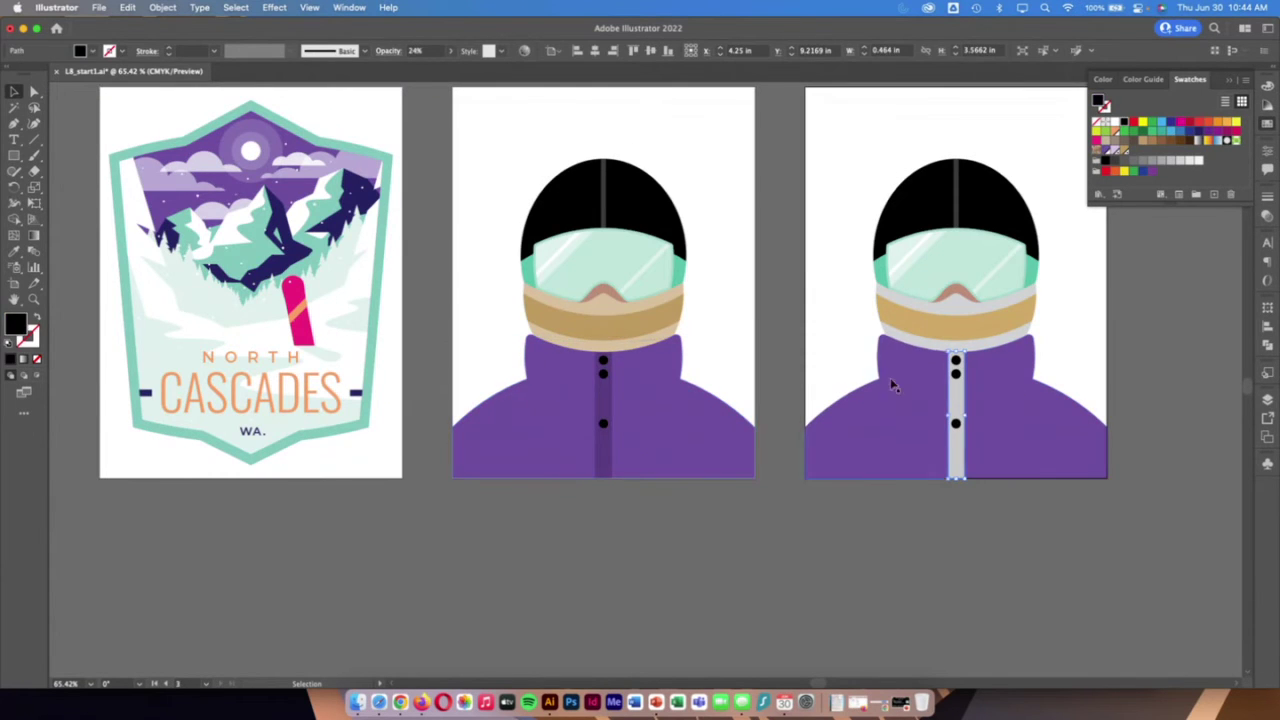
left_click(15, 252)
left_click(711, 434)
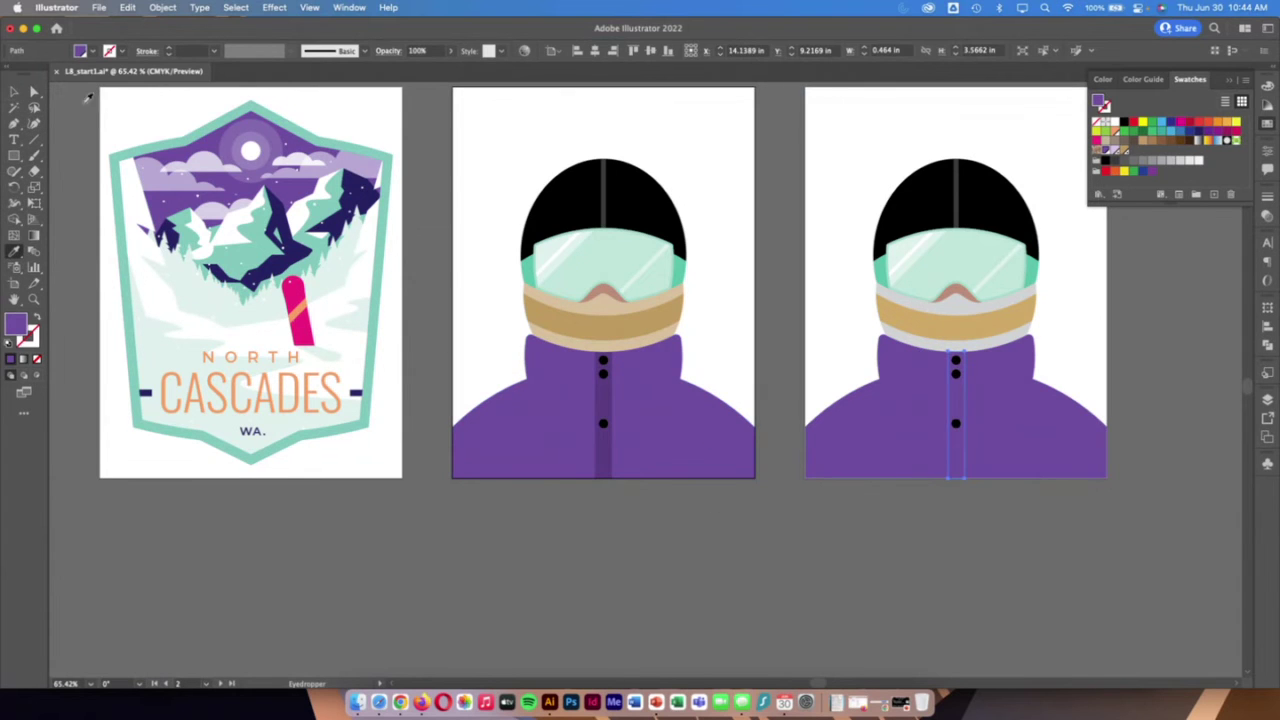
Duplicate the Deep Purple swatch for the selected button strip and set the copy's black value to 28%
left_click(15, 91)
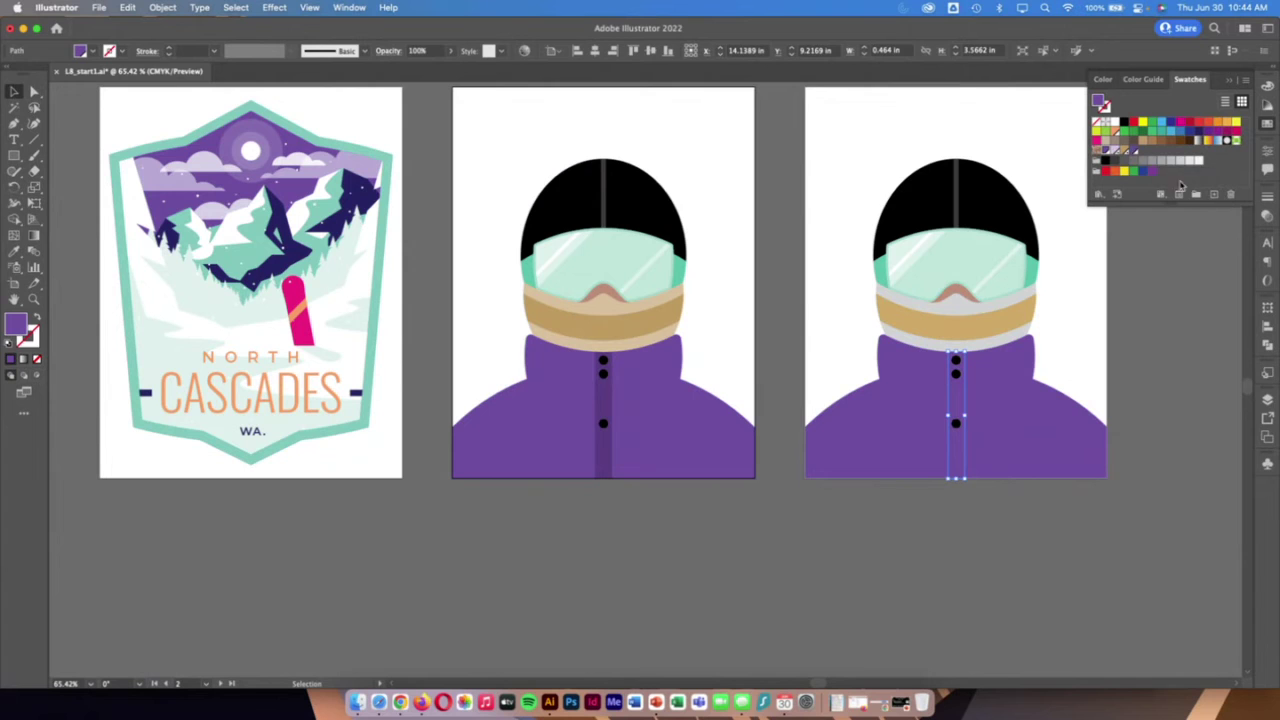
double_click(1133, 150)
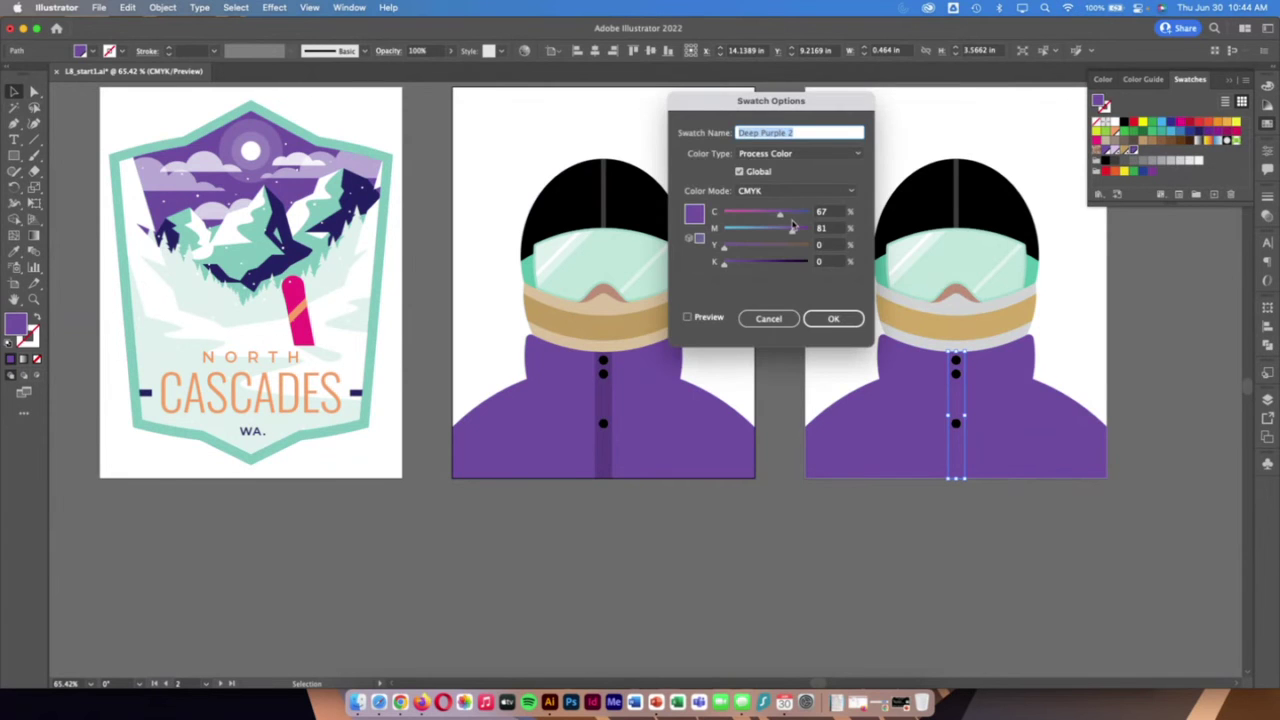
left_click_drag(725, 264, 741, 268)
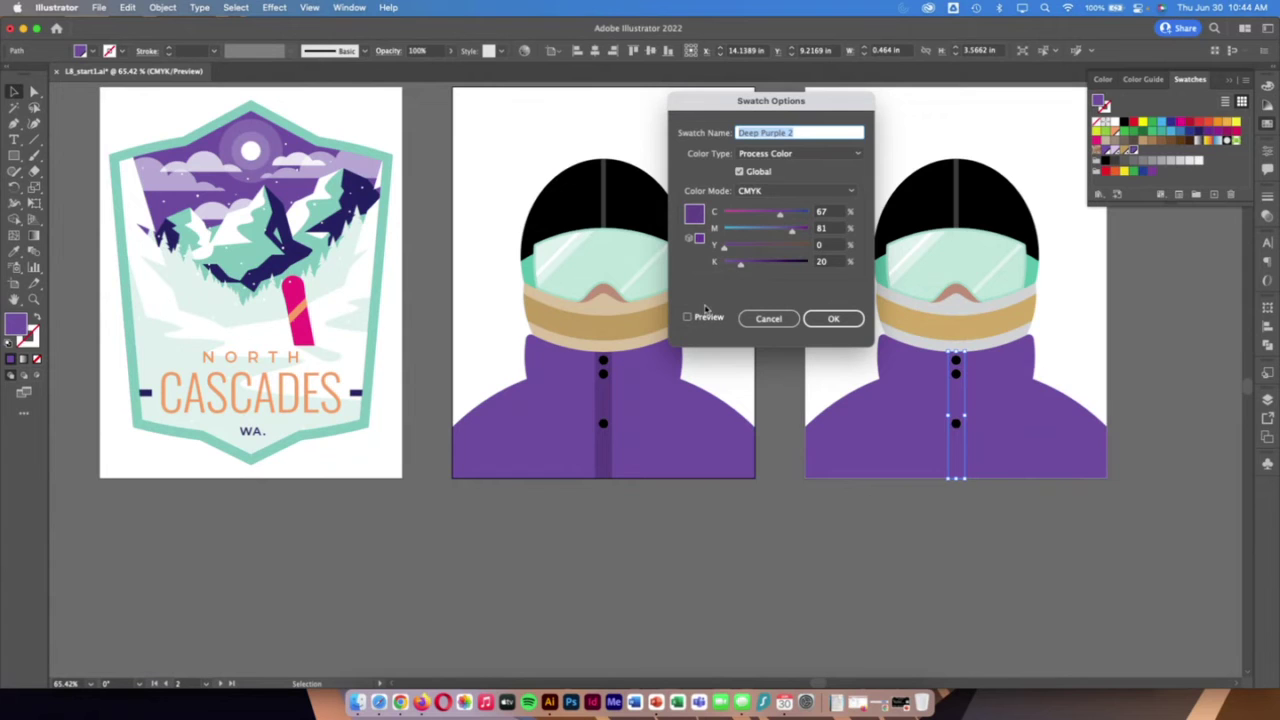
left_click(833, 318)
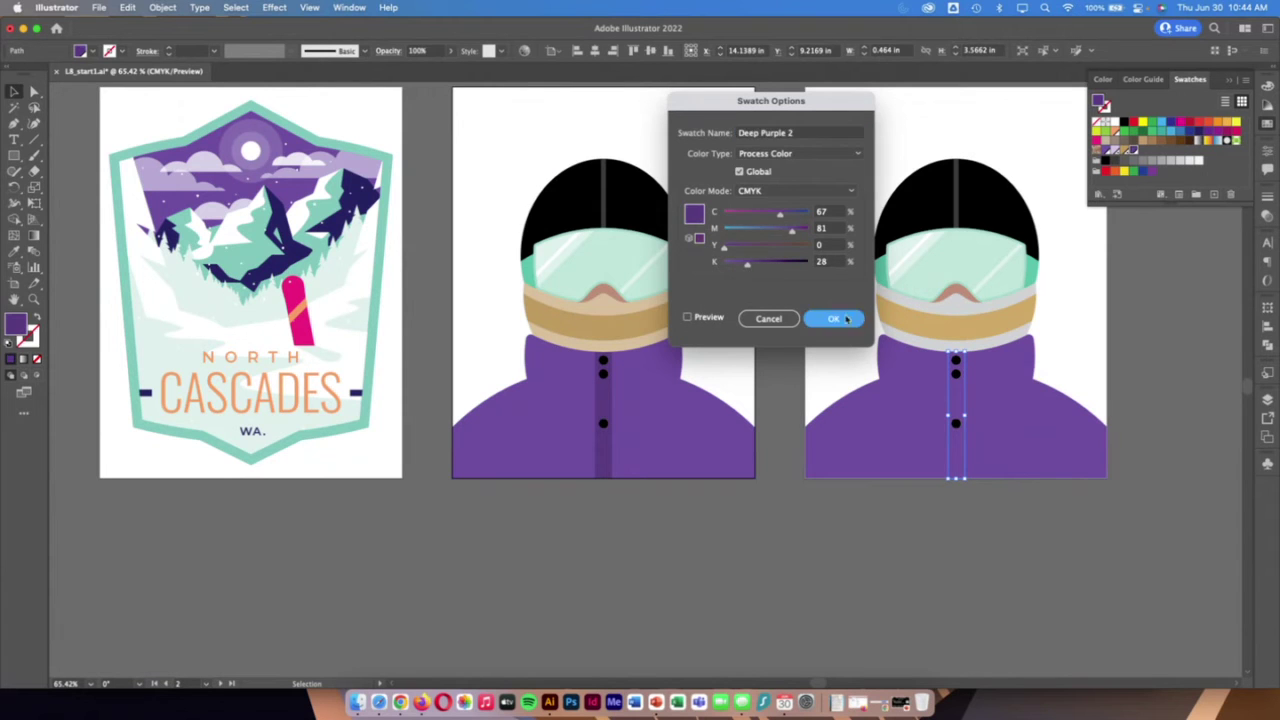
Create a color group named Snowboard with nothing selected, and move the document's loose custom swatches into it
left_click(995, 510)
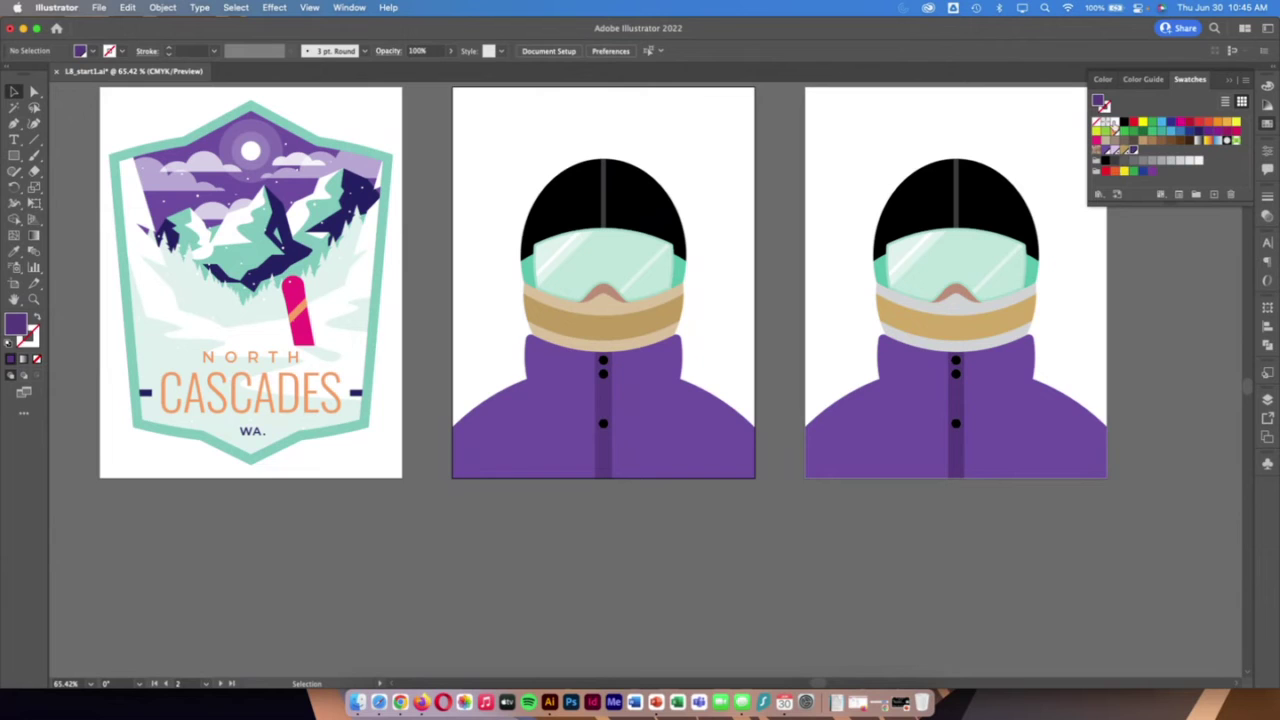
left_click(1197, 196)
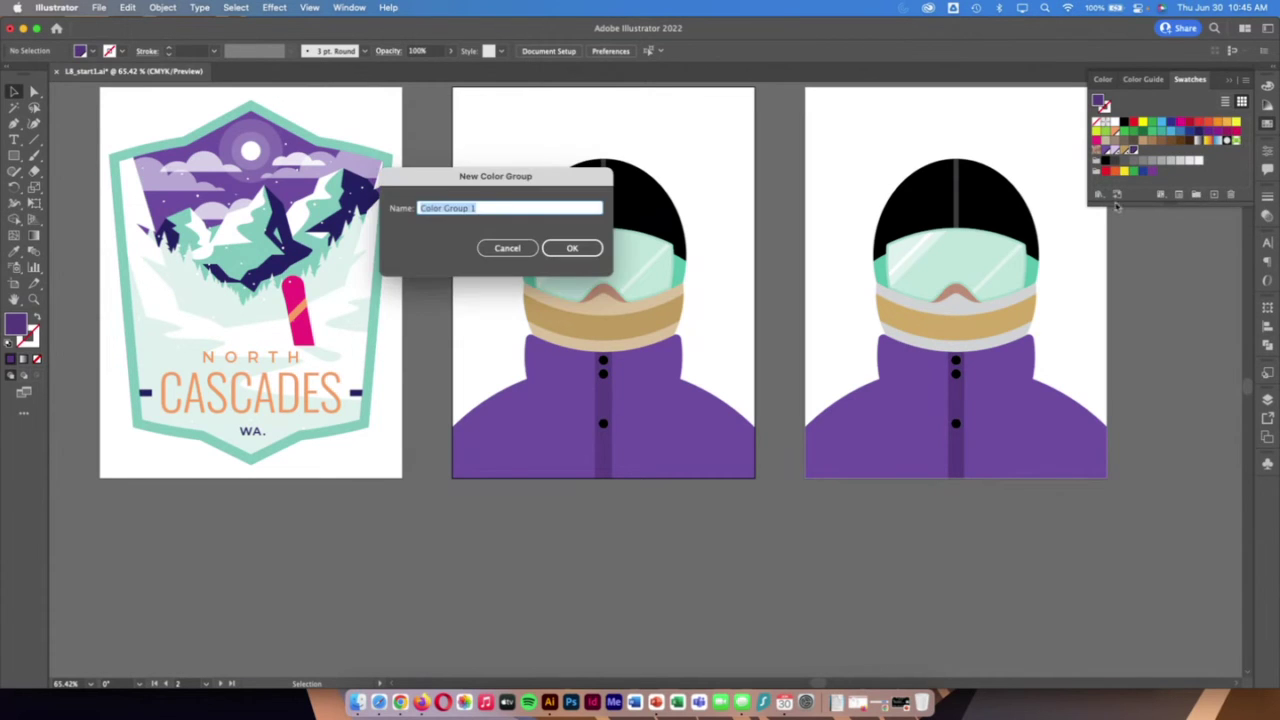
type("Snowboard")
key("Return")
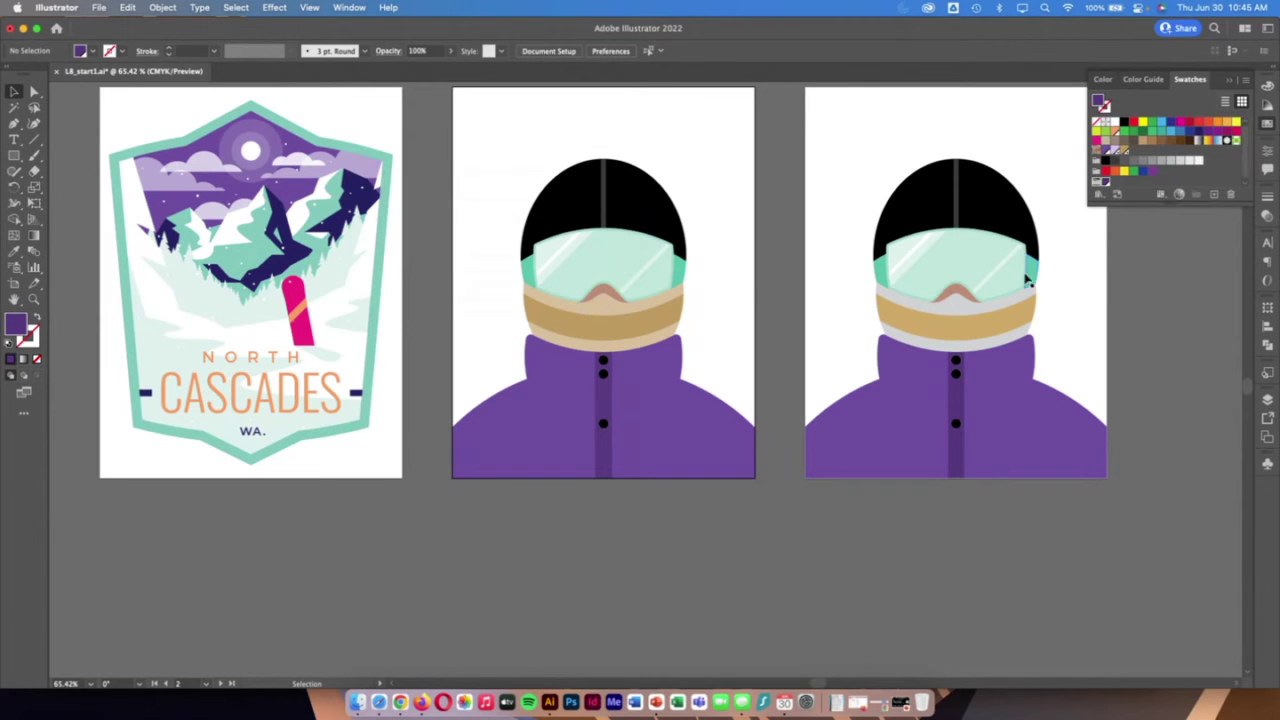
left_click_drag(1126, 151, 1135, 183)
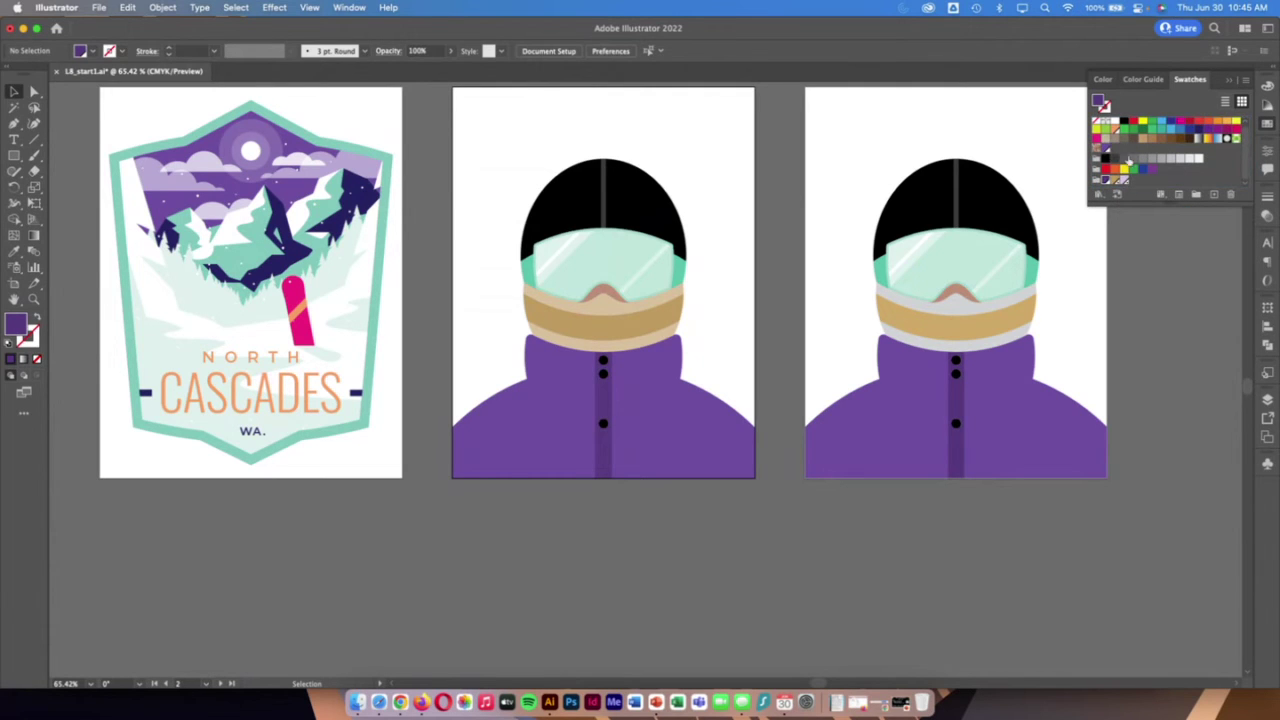
left_click_drag(1117, 131, 1141, 183)
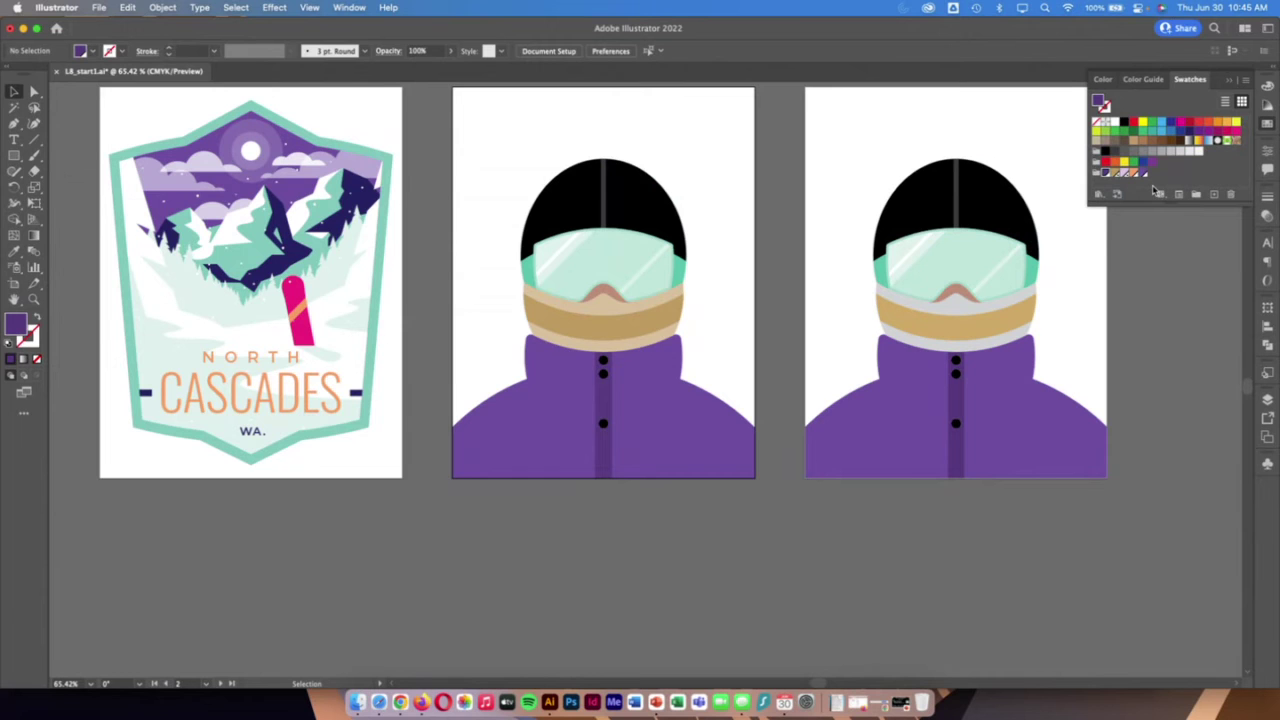
Set the aqua of the third artboard's goggle strap as the base color in the Color Guide
scroll(766, 229, "right", 2)
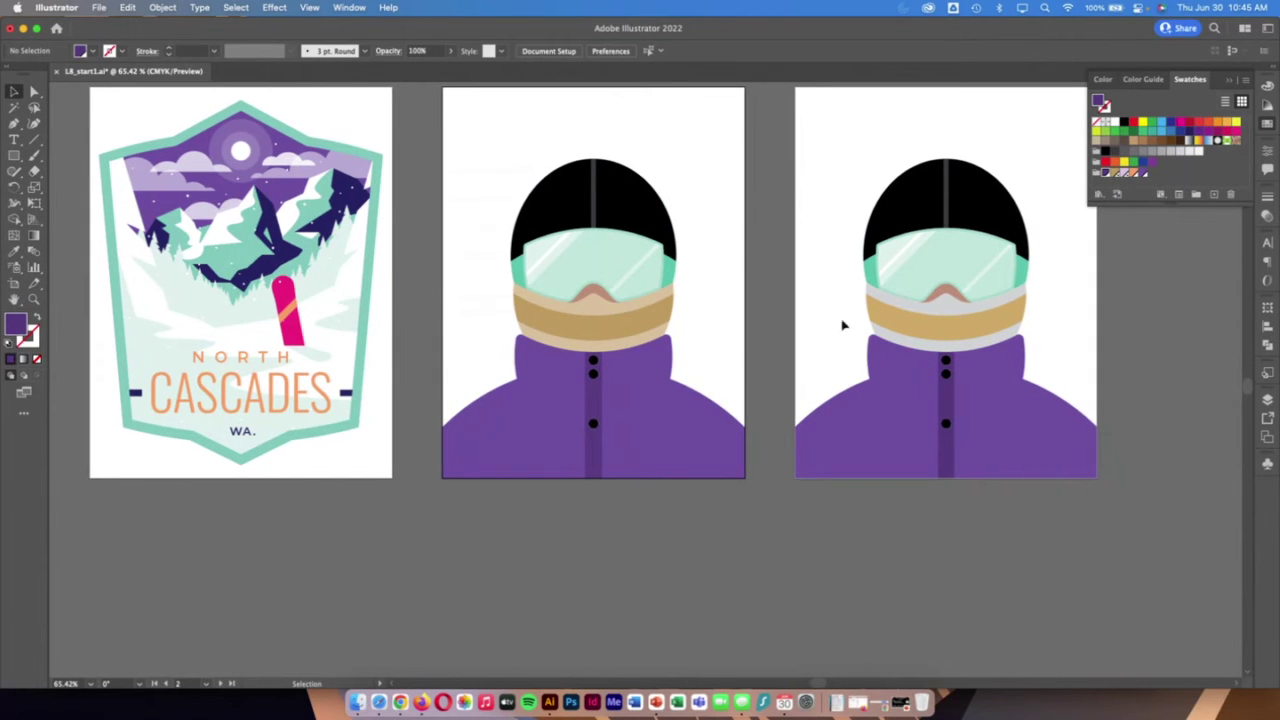
scroll(963, 310, "right", 5)
scroll(962, 306, "right", 2)
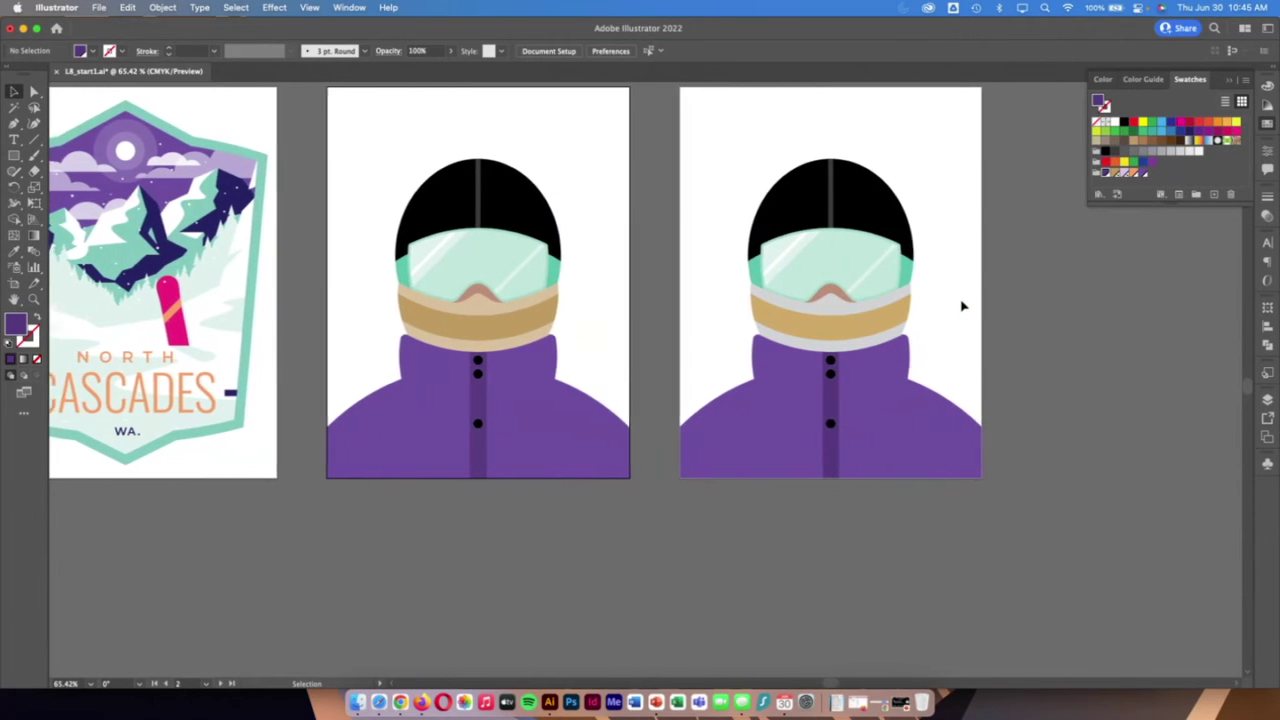
left_click(906, 282)
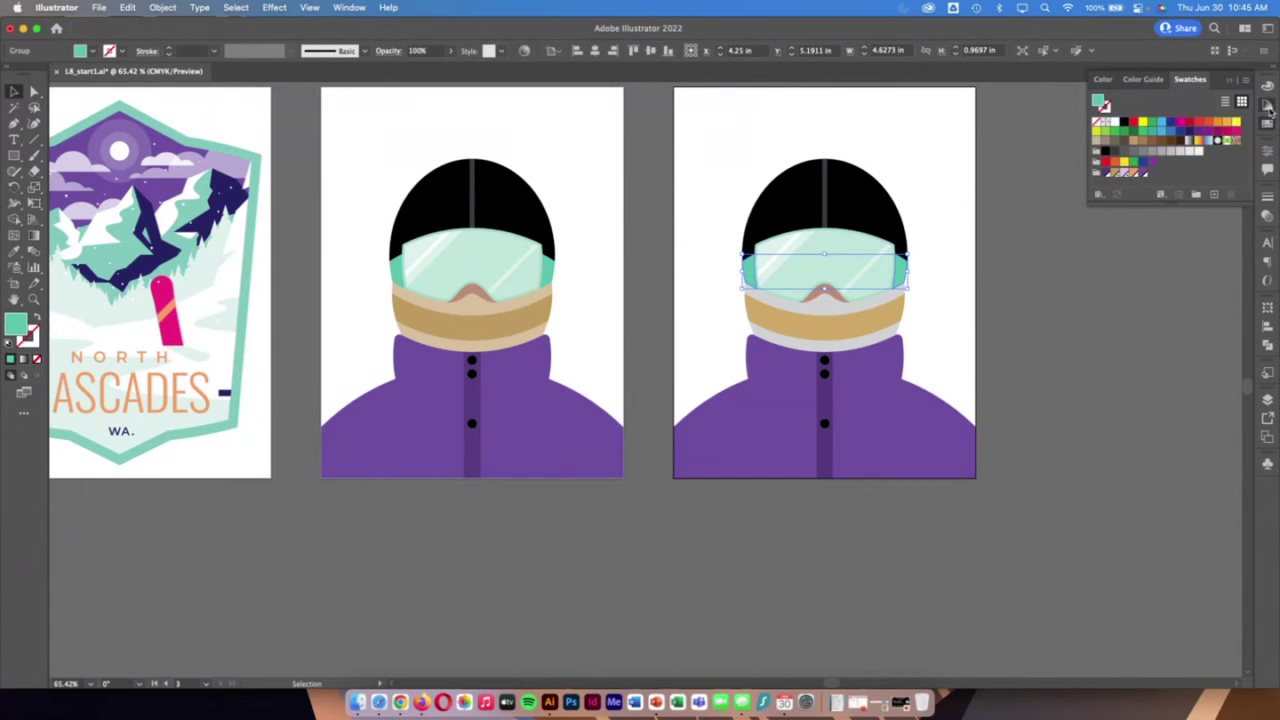
left_click(1268, 105)
left_click(357, 7)
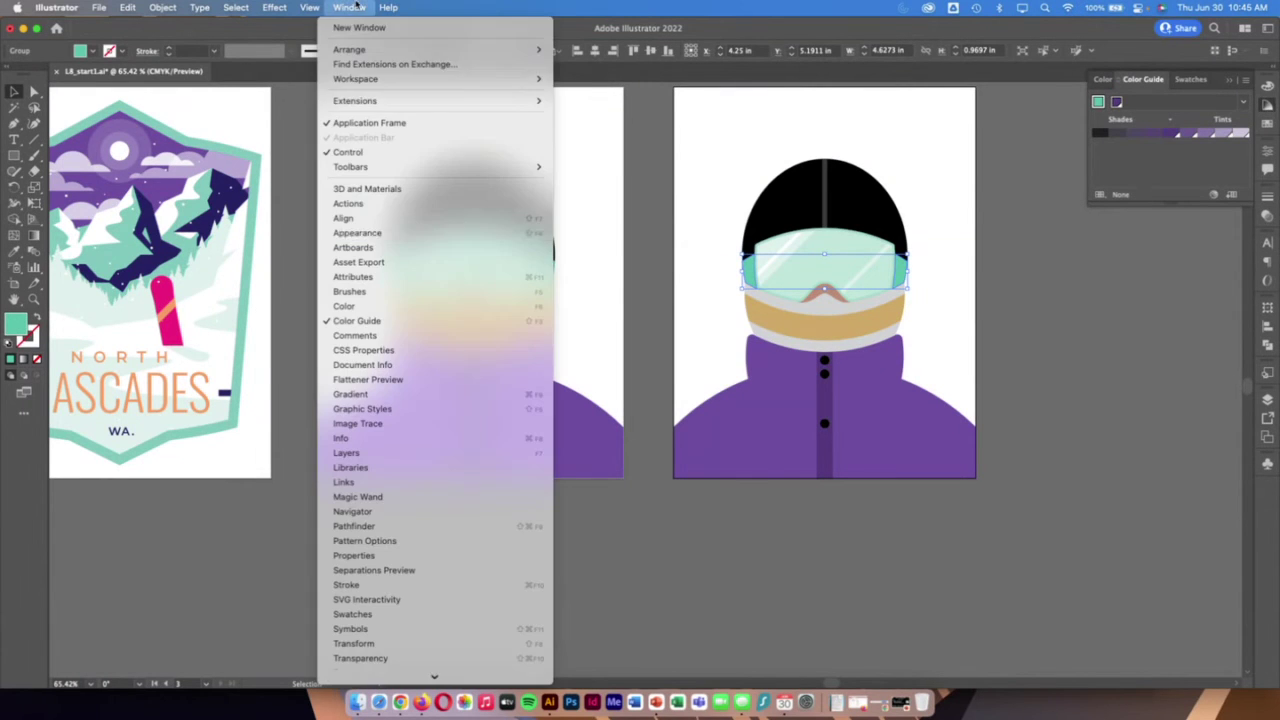
left_click(395, 322)
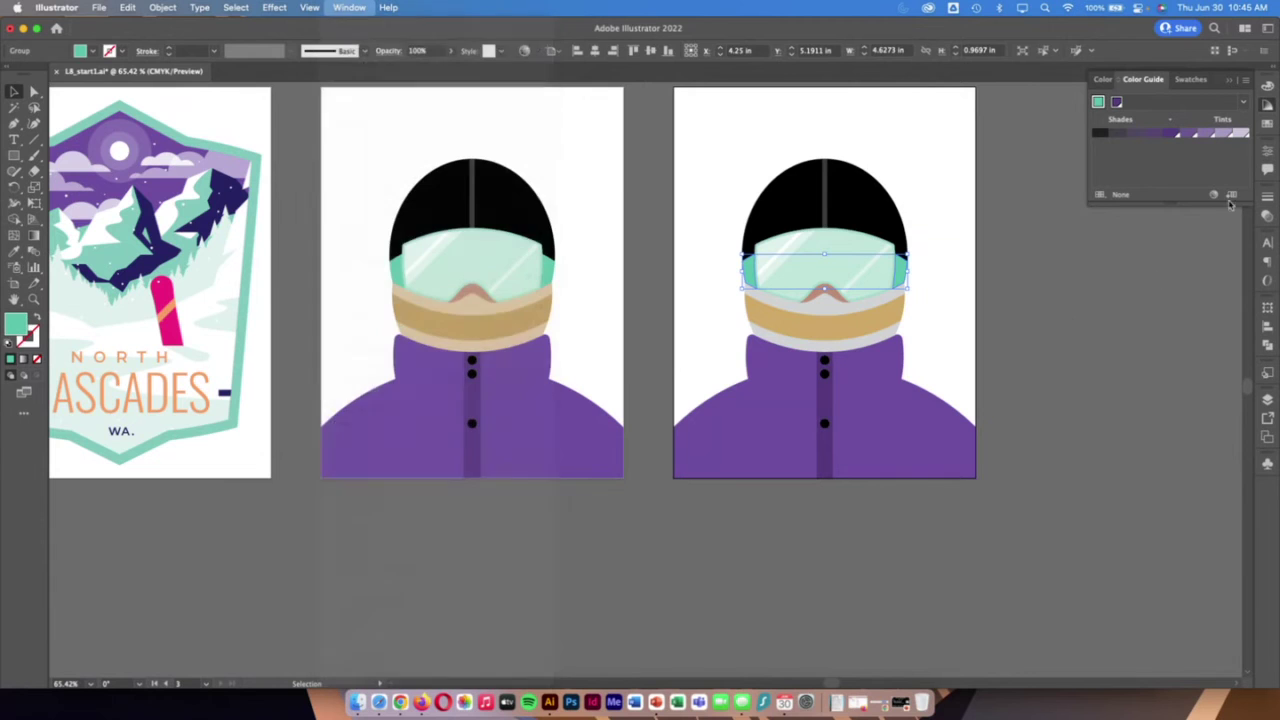
left_click(1098, 103)
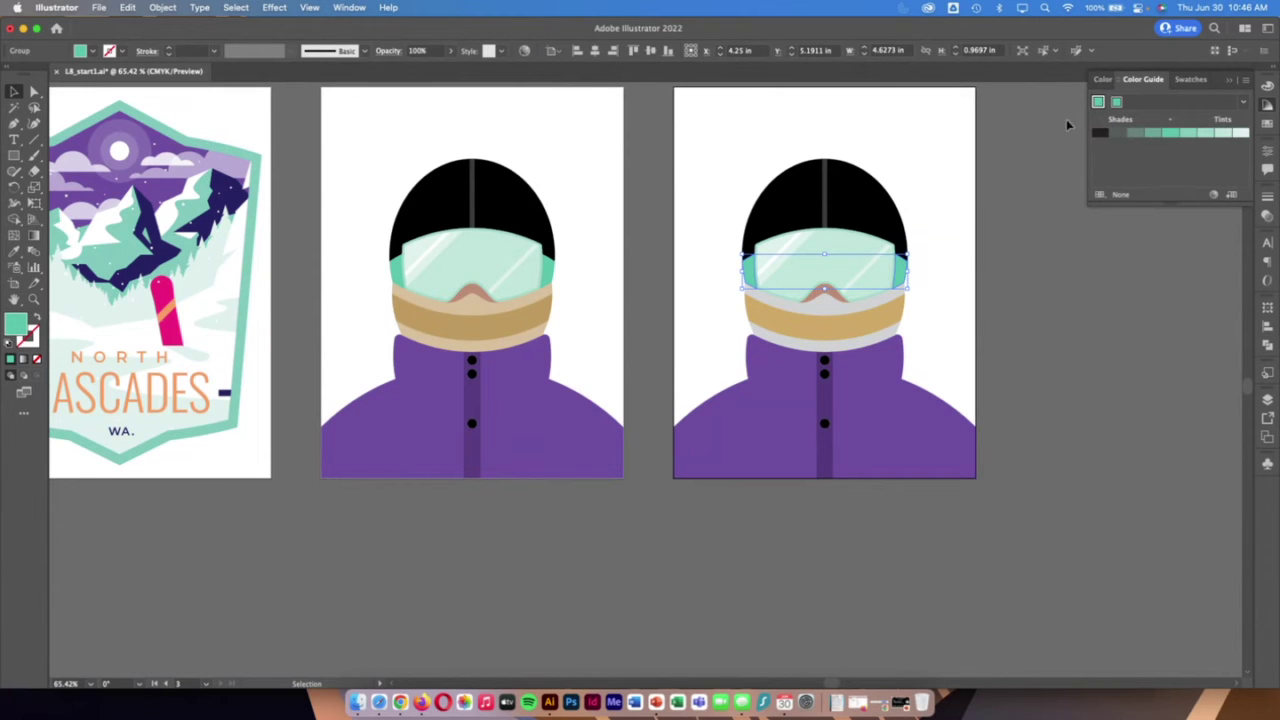
Choose the Analogous 2 harmony rule and save its colors as a new group in the document swatches
left_click(1244, 103)
left_click(1245, 103)
left_click(1245, 103)
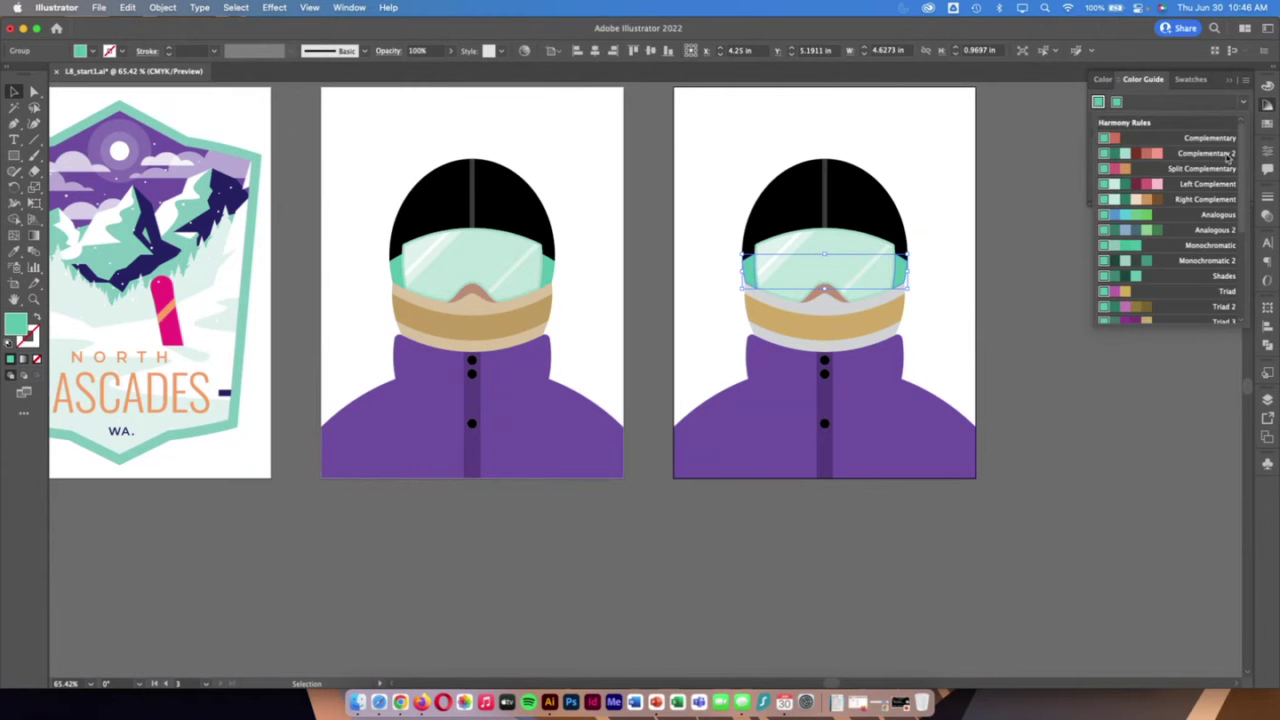
scroll(1206, 206, "down", 4)
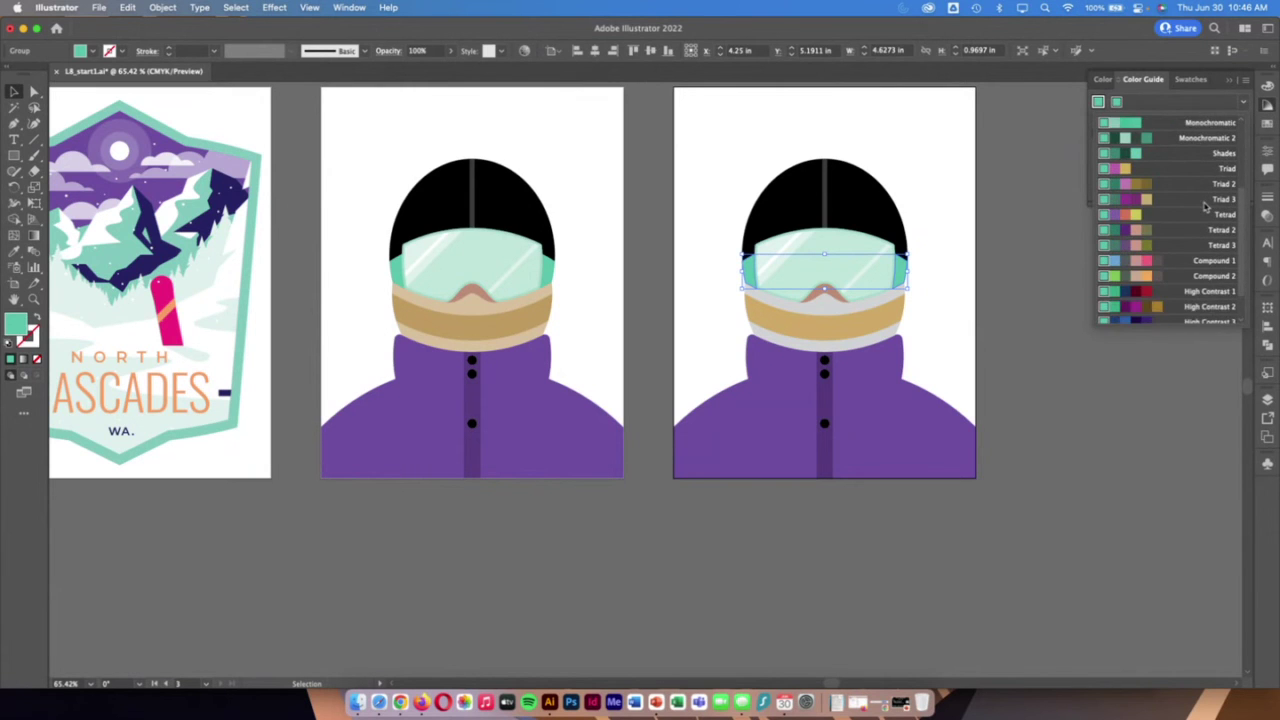
scroll(1206, 206, "down", 2)
scroll(1205, 207, "up", 6)
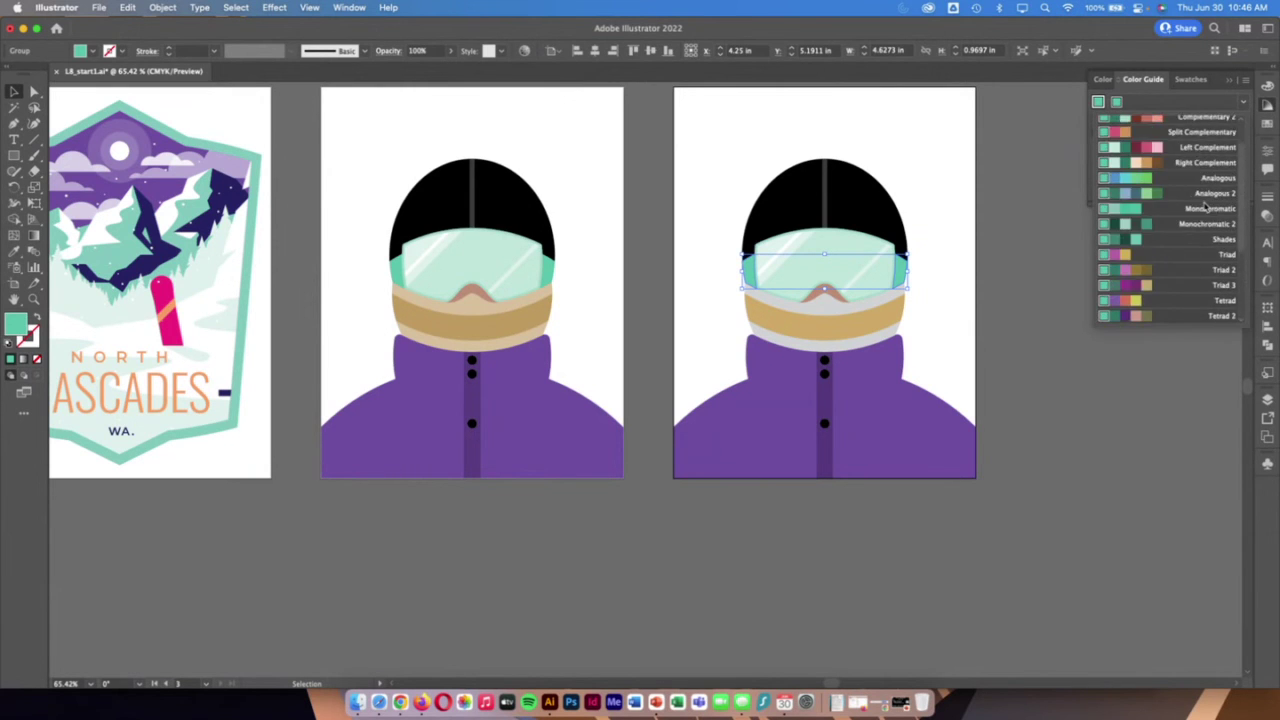
scroll(1190, 204, "up", 1)
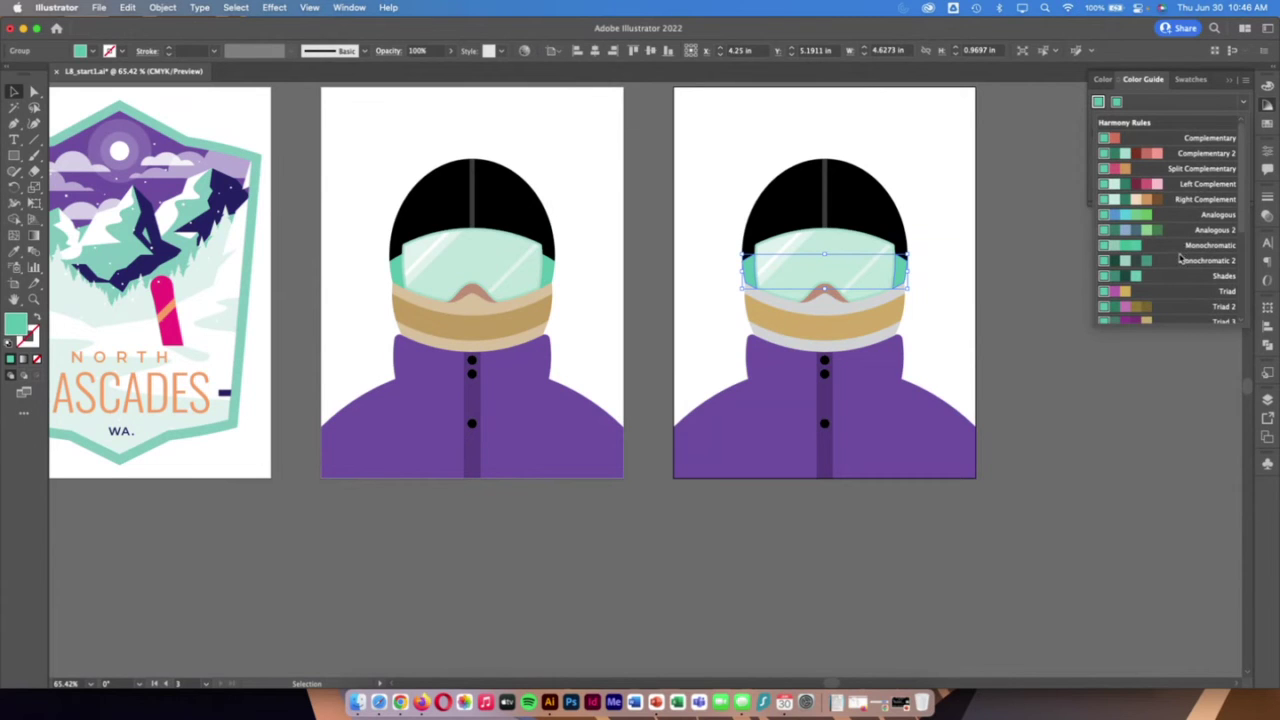
left_click(1103, 233)
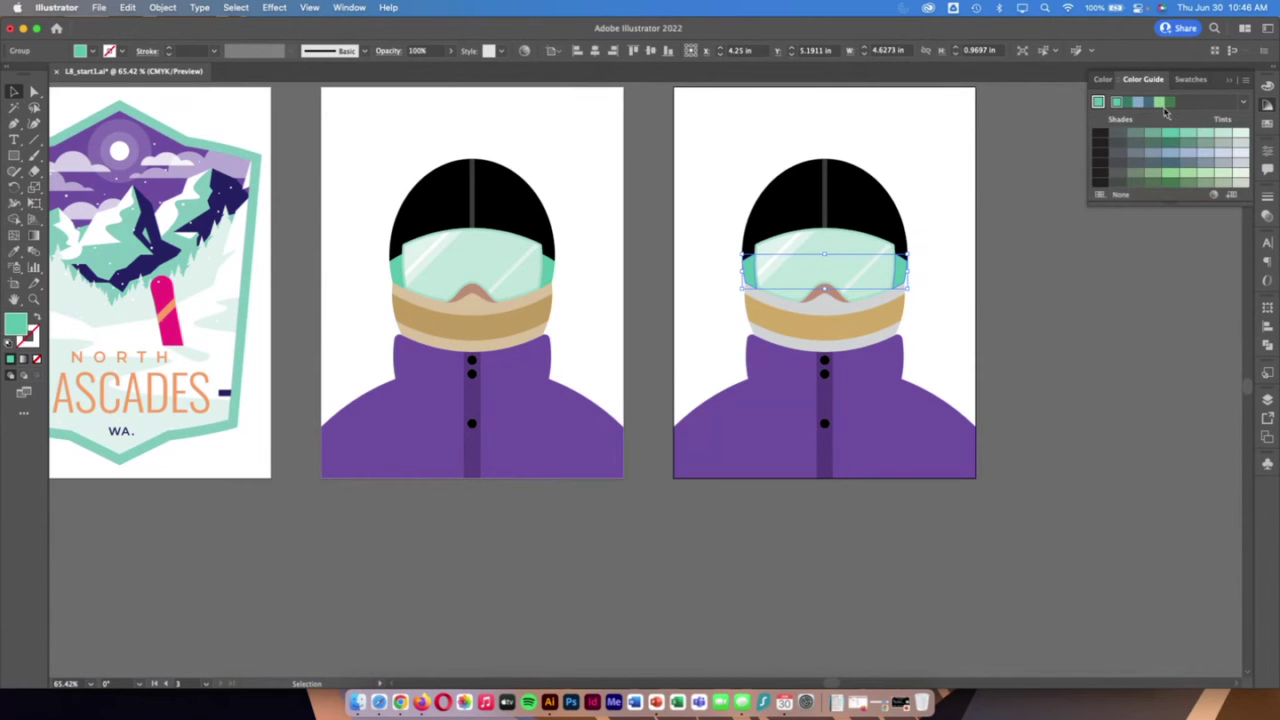
left_click(1232, 197)
left_click(1269, 127)
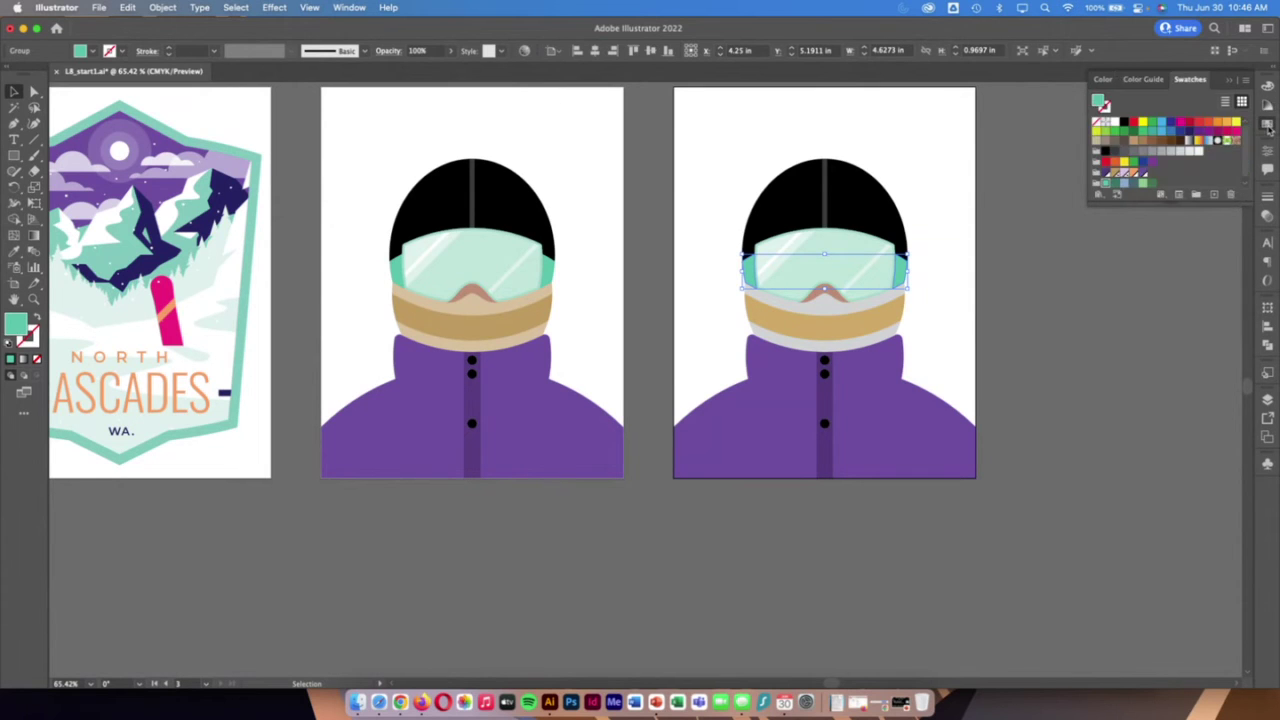
Recolor the third artboard's jacket slate blue and its button strip dark green from the saved harmony group
left_click(886, 432)
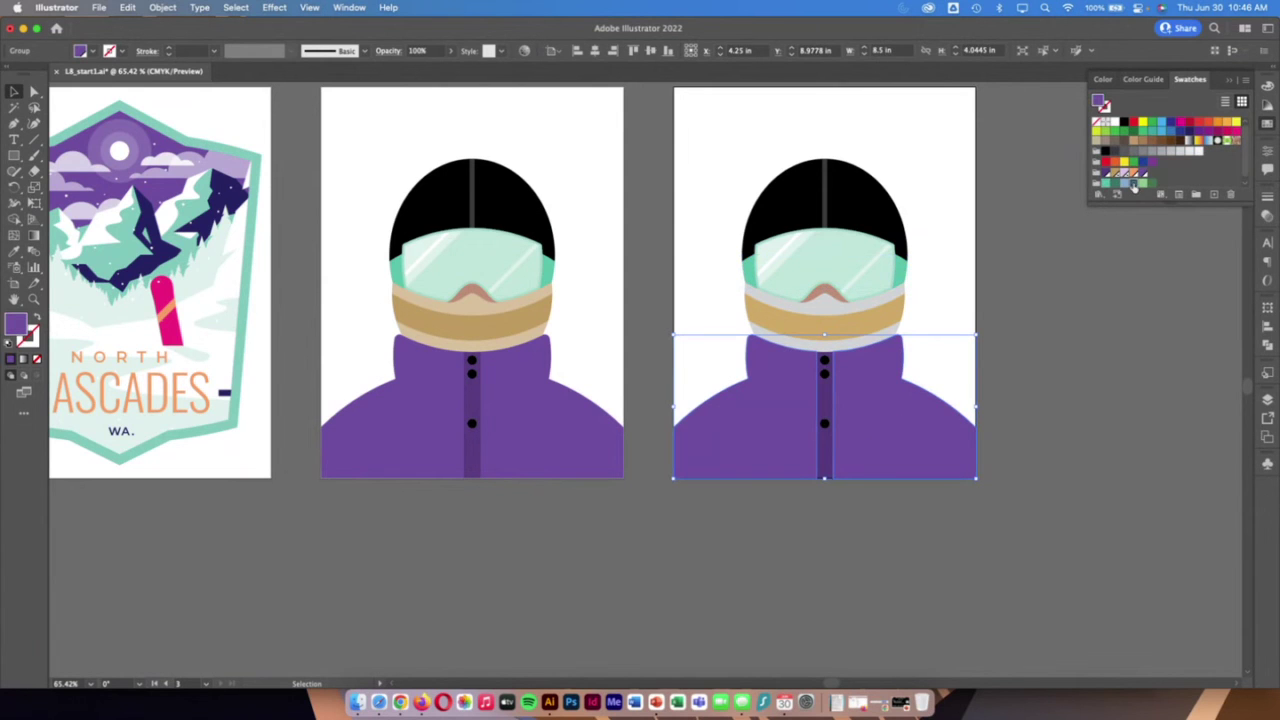
left_click(824, 398)
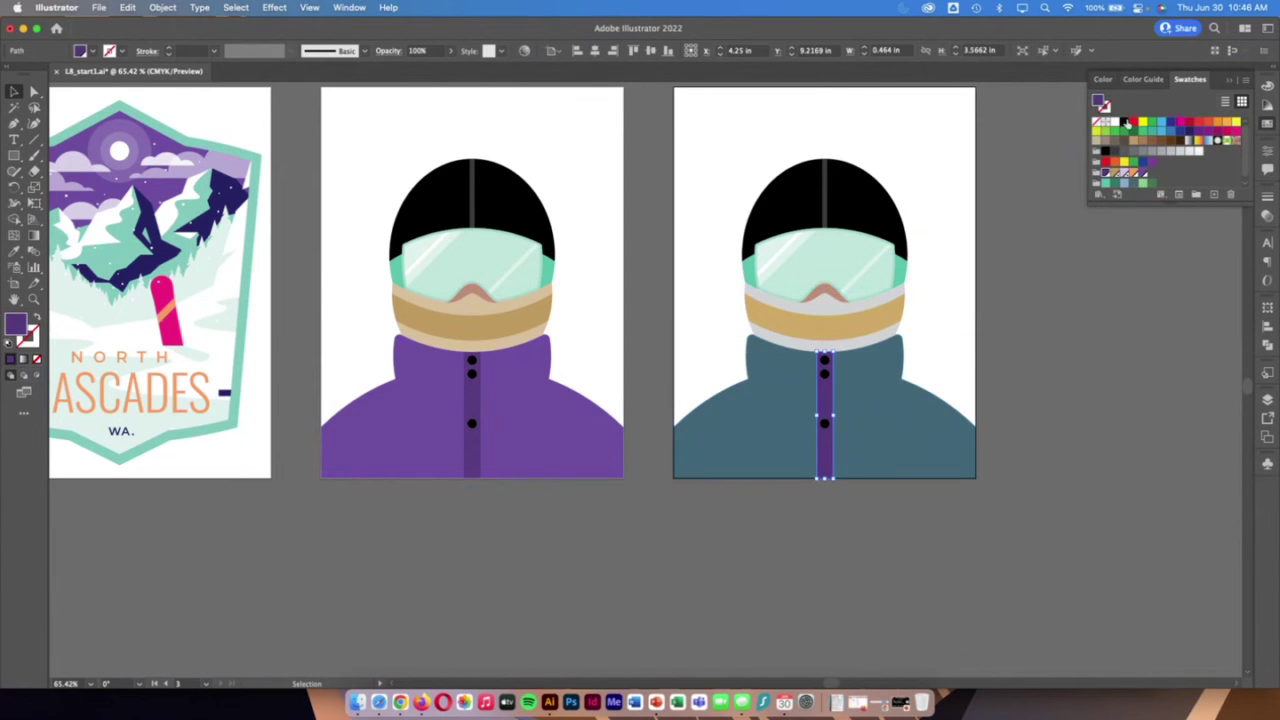
left_click(1117, 183)
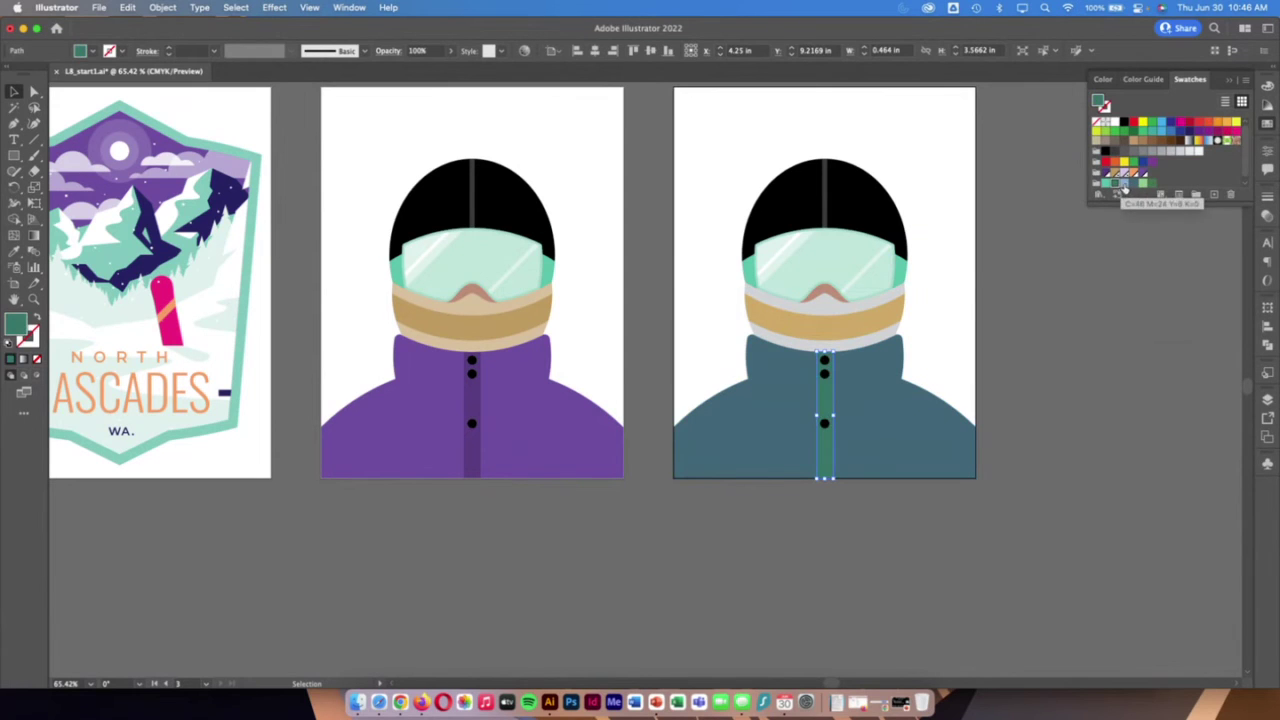
left_click(1123, 184)
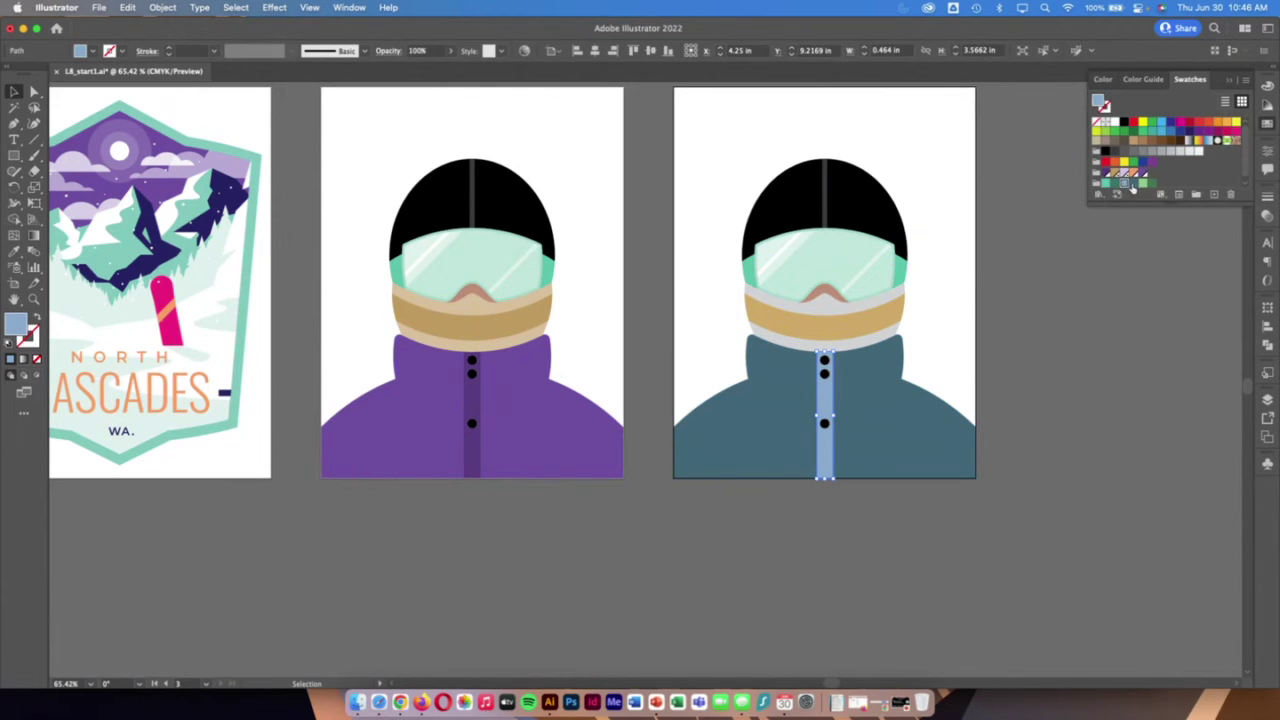
left_click(1134, 186)
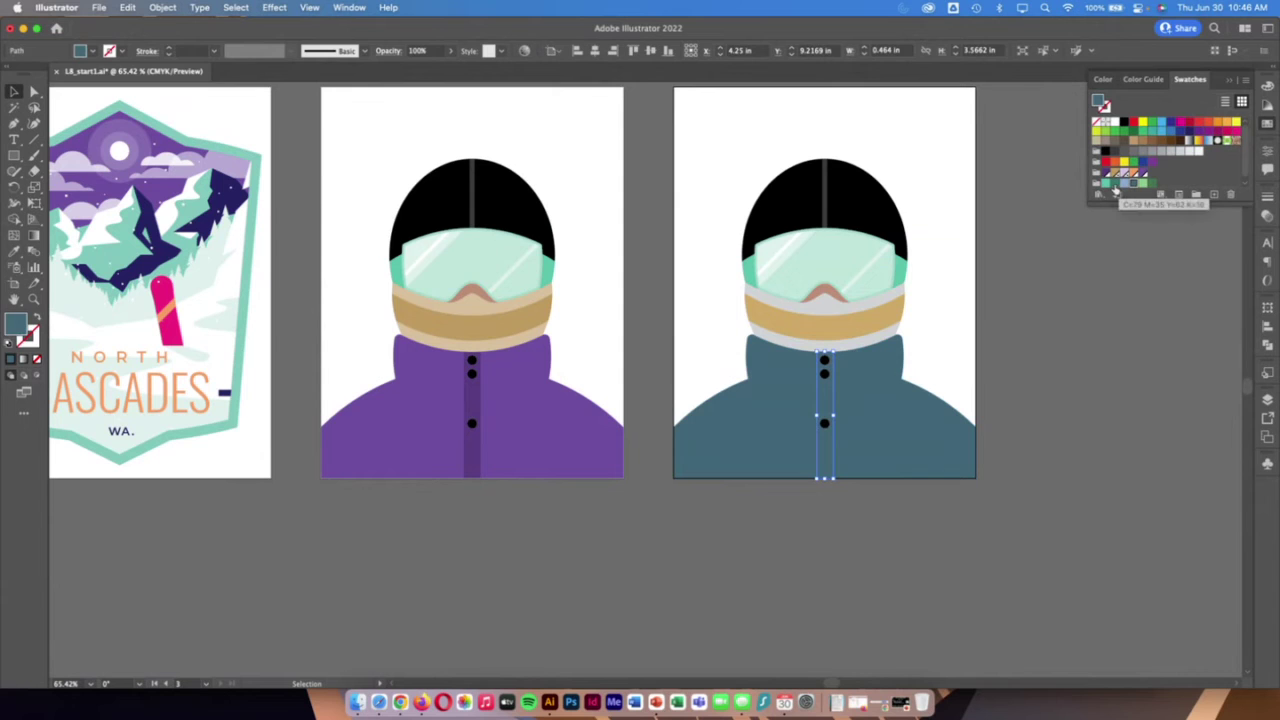
left_click(1141, 183)
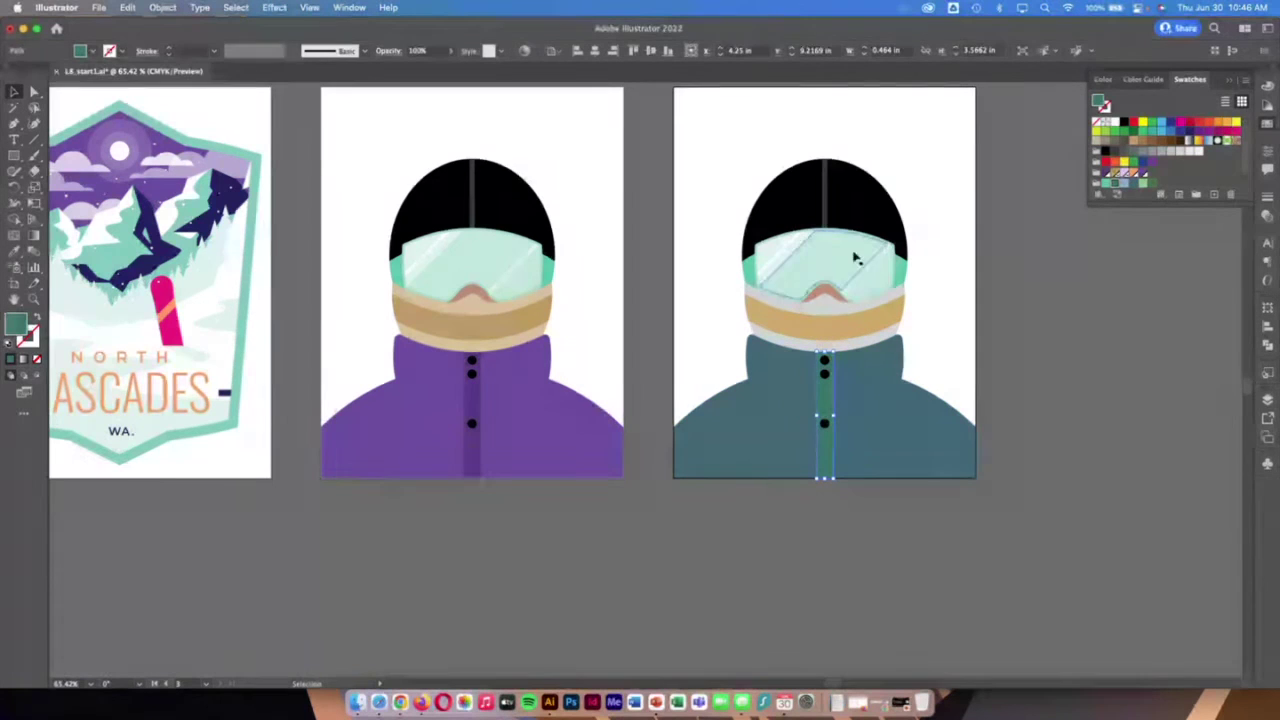
Fill the third artboard's black hat with the slate blue harmony swatch after trying the dark green one
left_click(888, 225)
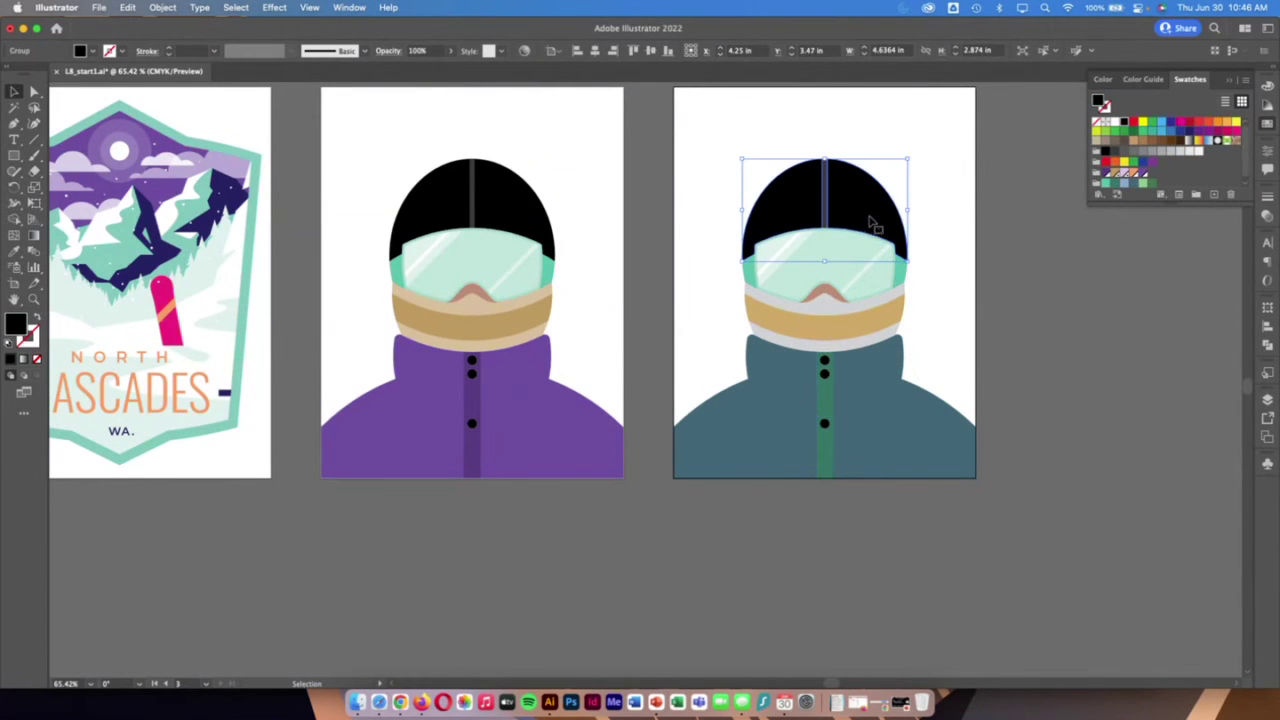
left_click(1028, 191)
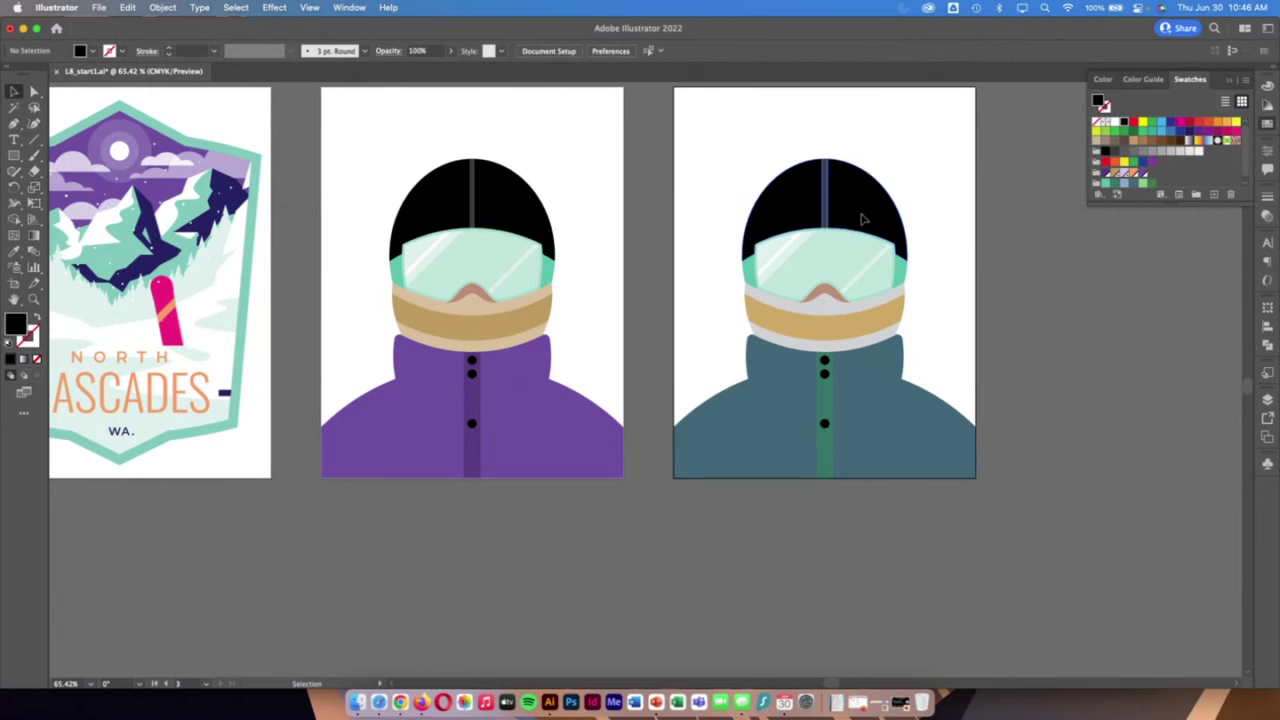
left_click(863, 217)
left_click(1115, 187)
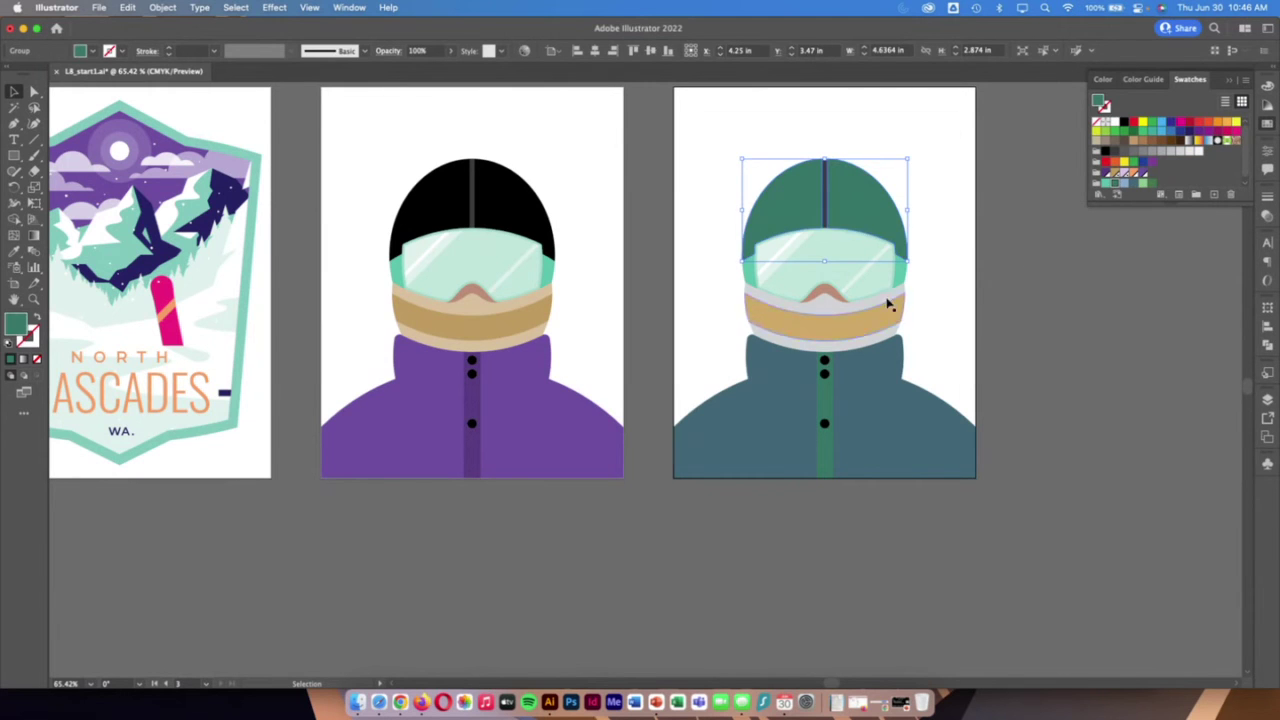
left_click(1134, 184)
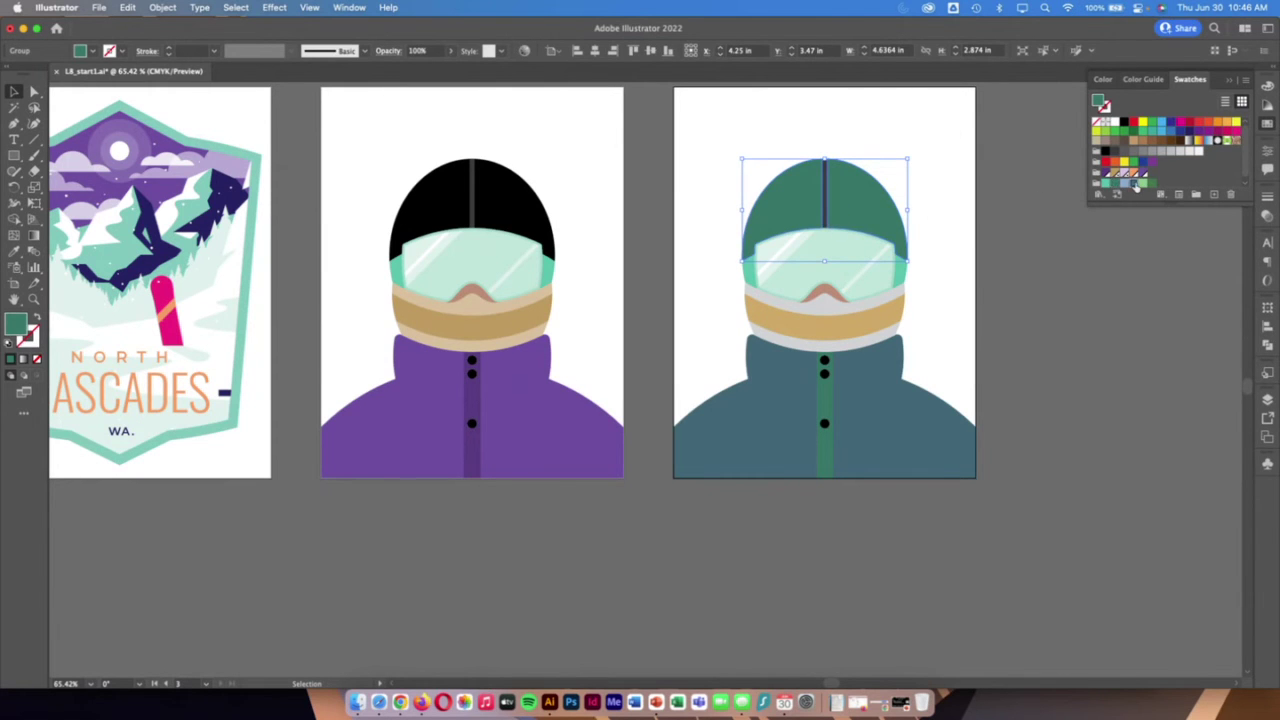
left_click(948, 233)
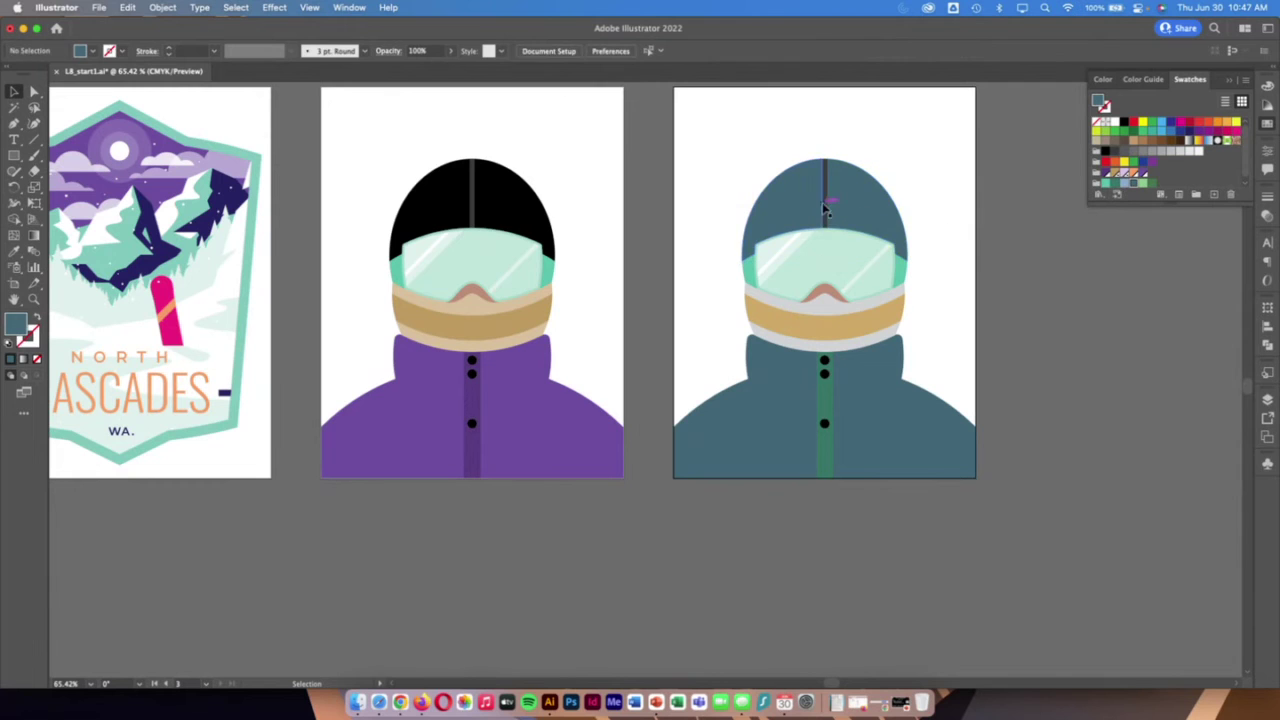
Recolor the third artboard's goggle strap with the light green harmony swatch
left_click(826, 229)
left_click(857, 329)
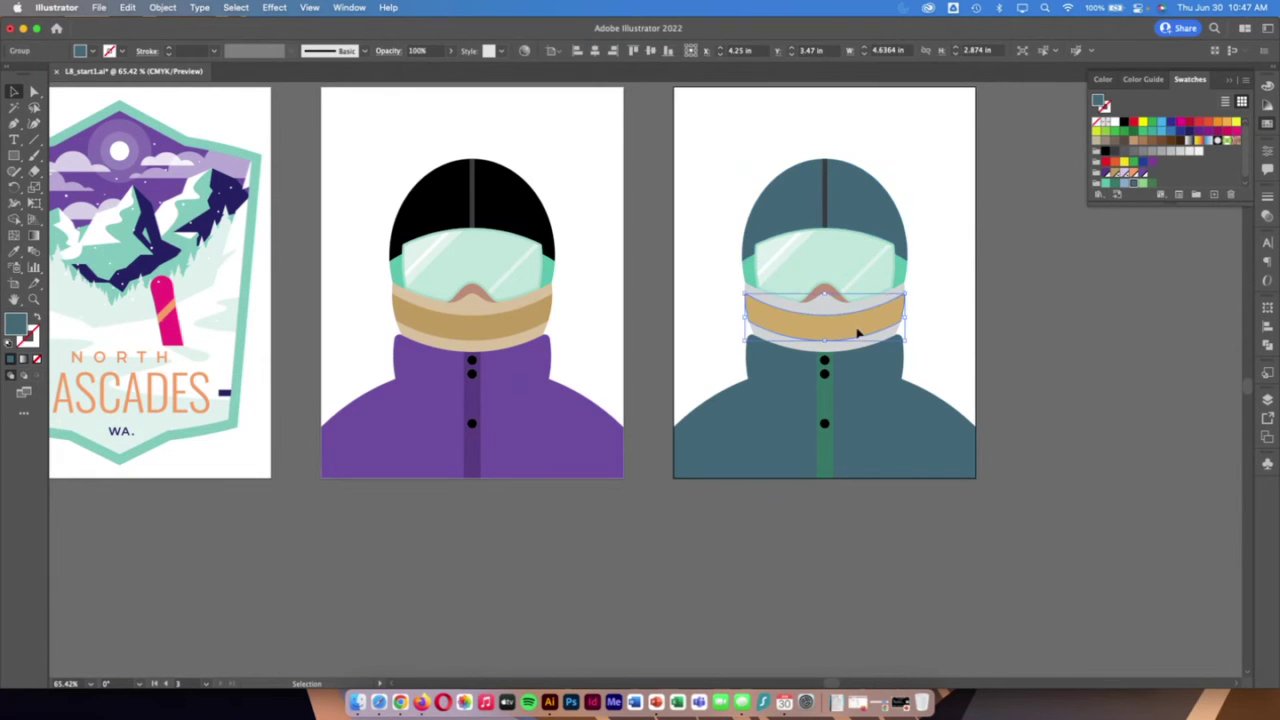
left_click(751, 274)
left_click(851, 282)
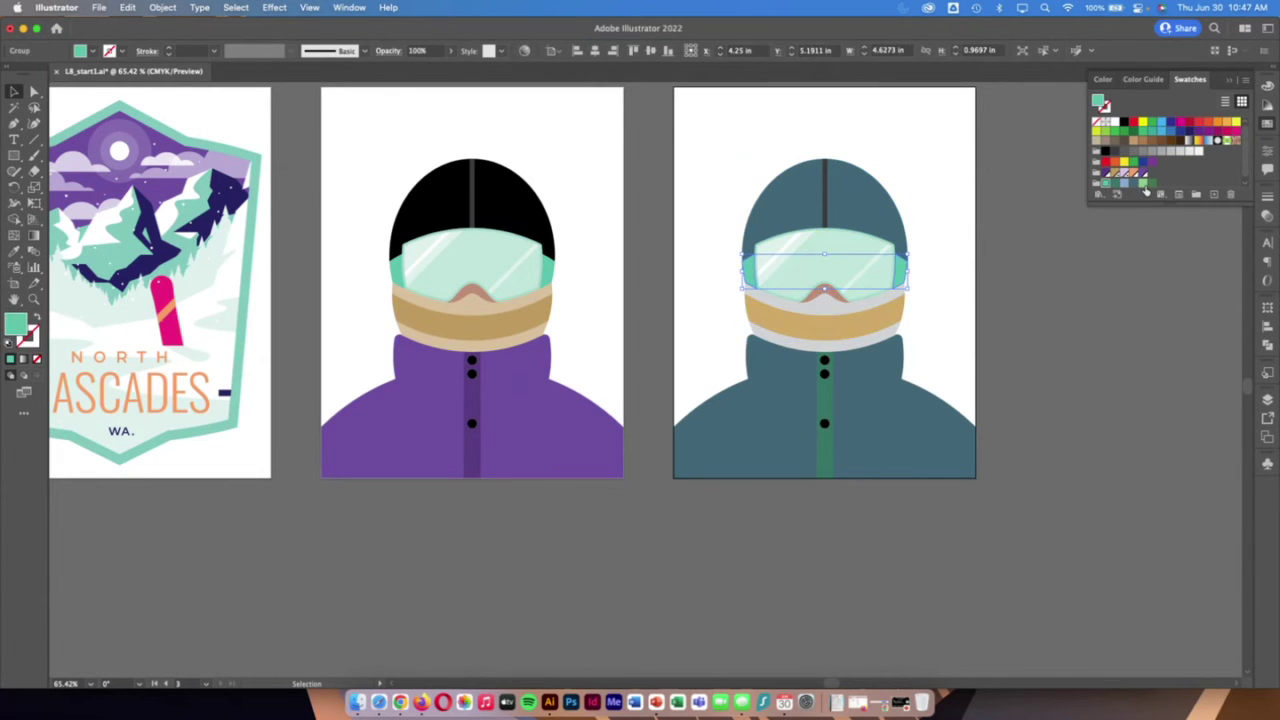
left_click(1144, 185)
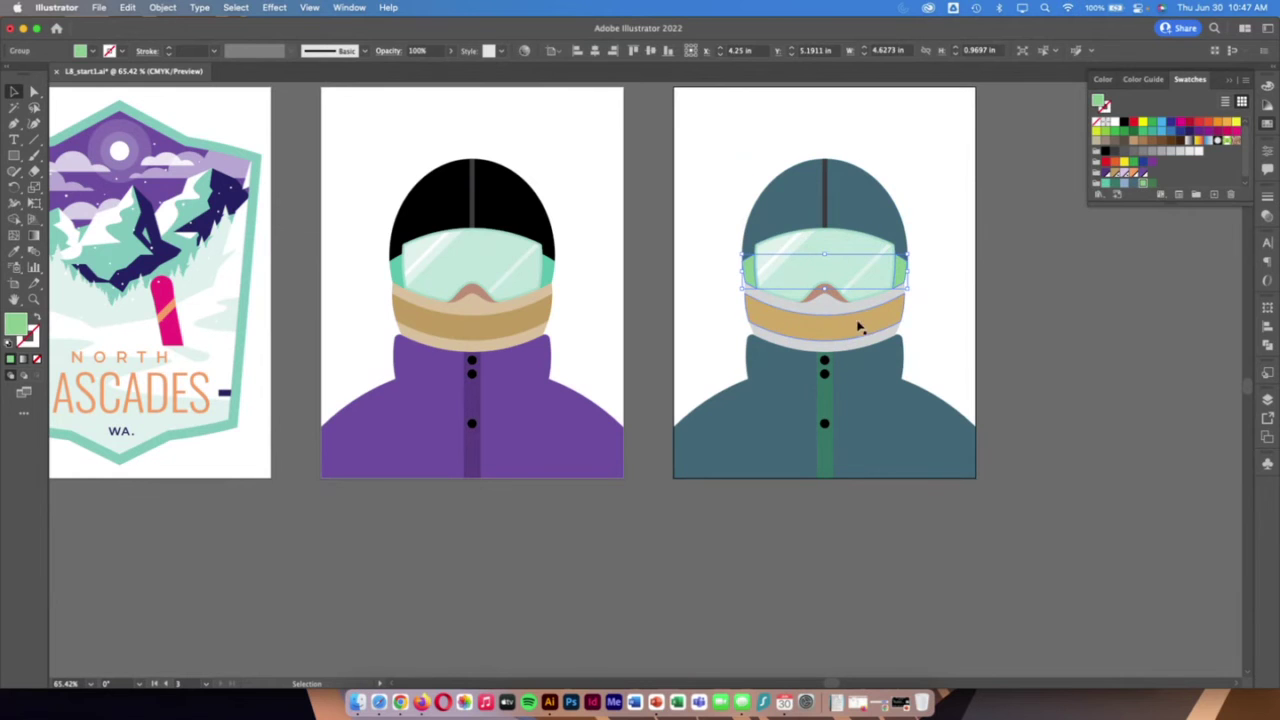
Fill the third artboard's gold scarf band with aqua and the gray band beneath it with light green
left_click(857, 329)
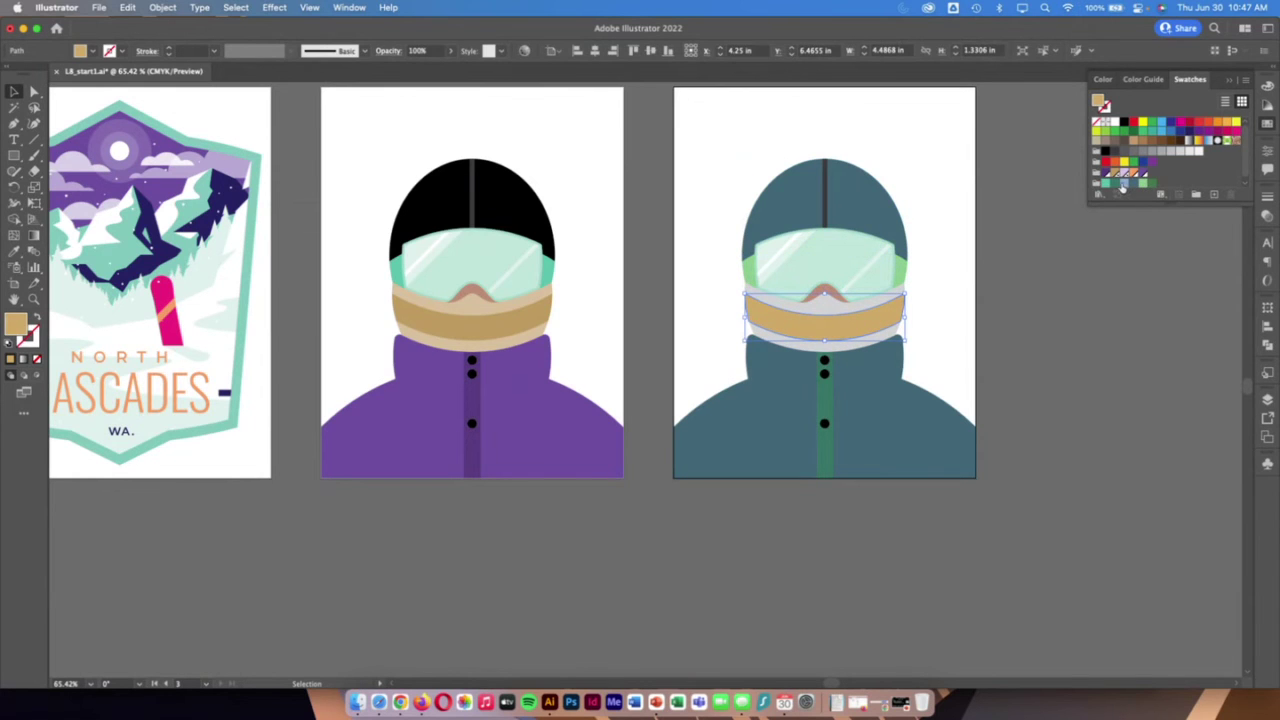
left_click(1107, 184)
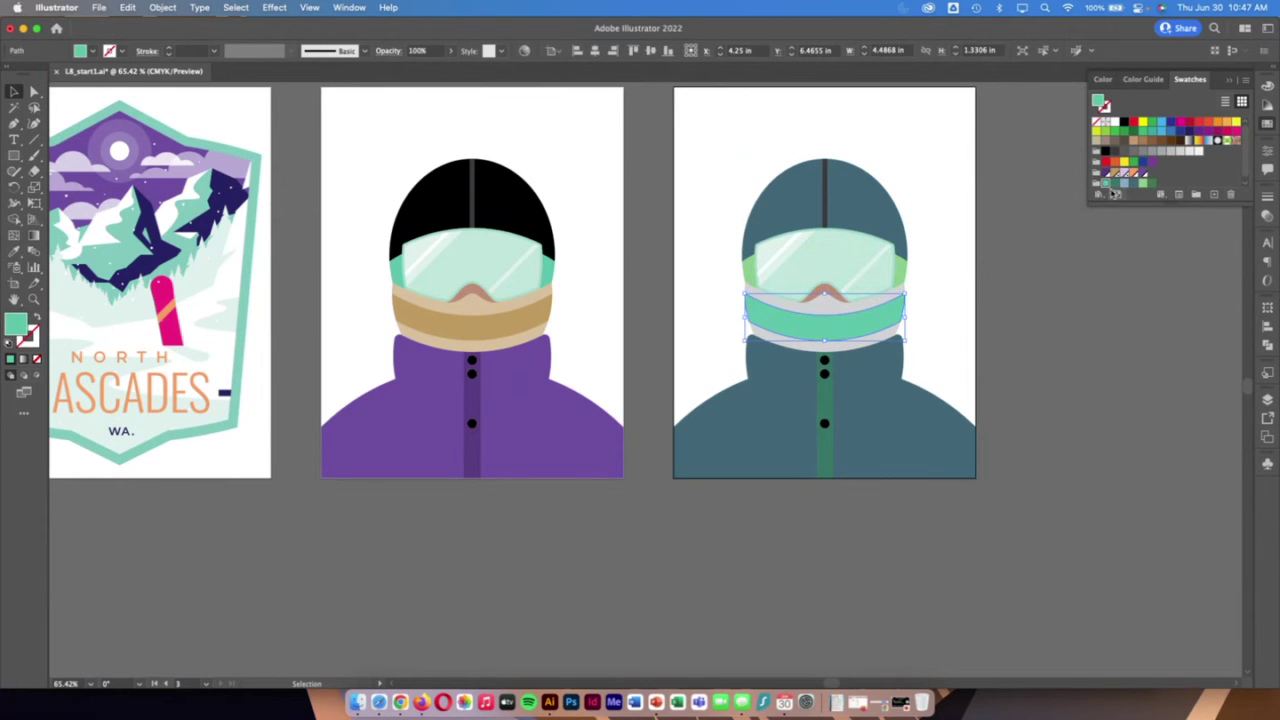
left_click(868, 347)
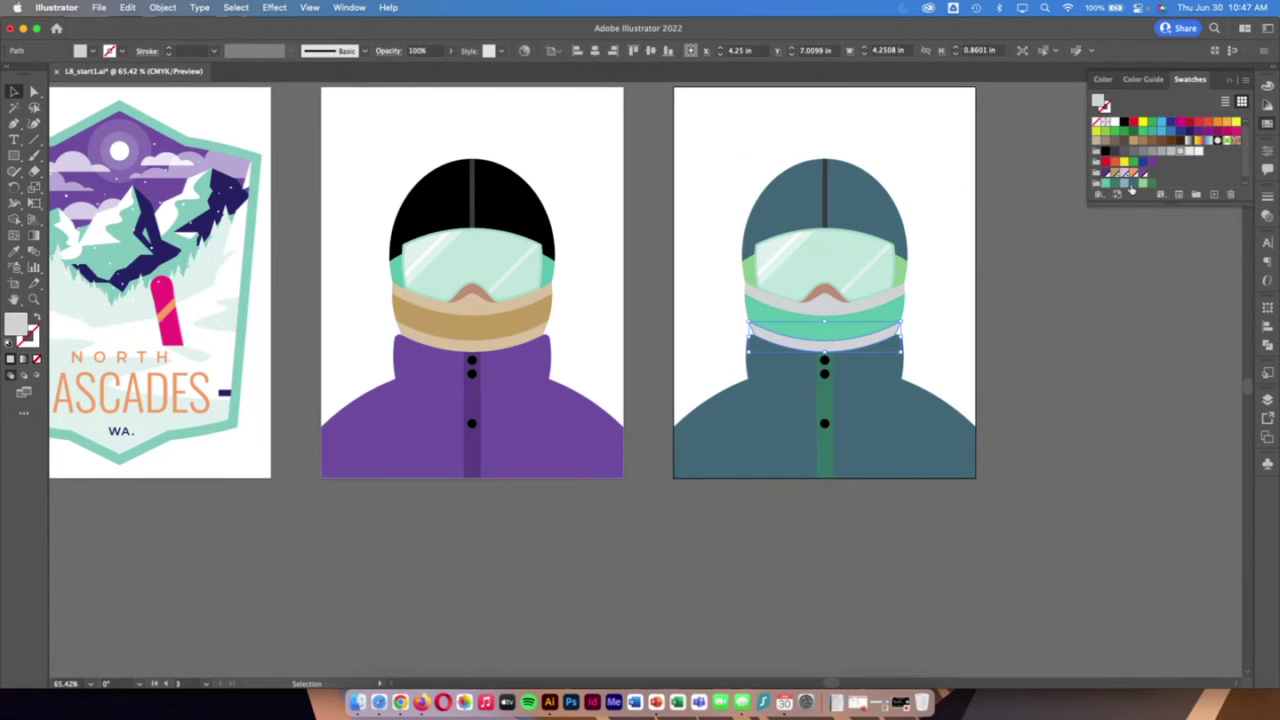
left_click(1133, 185)
left_click(1150, 190)
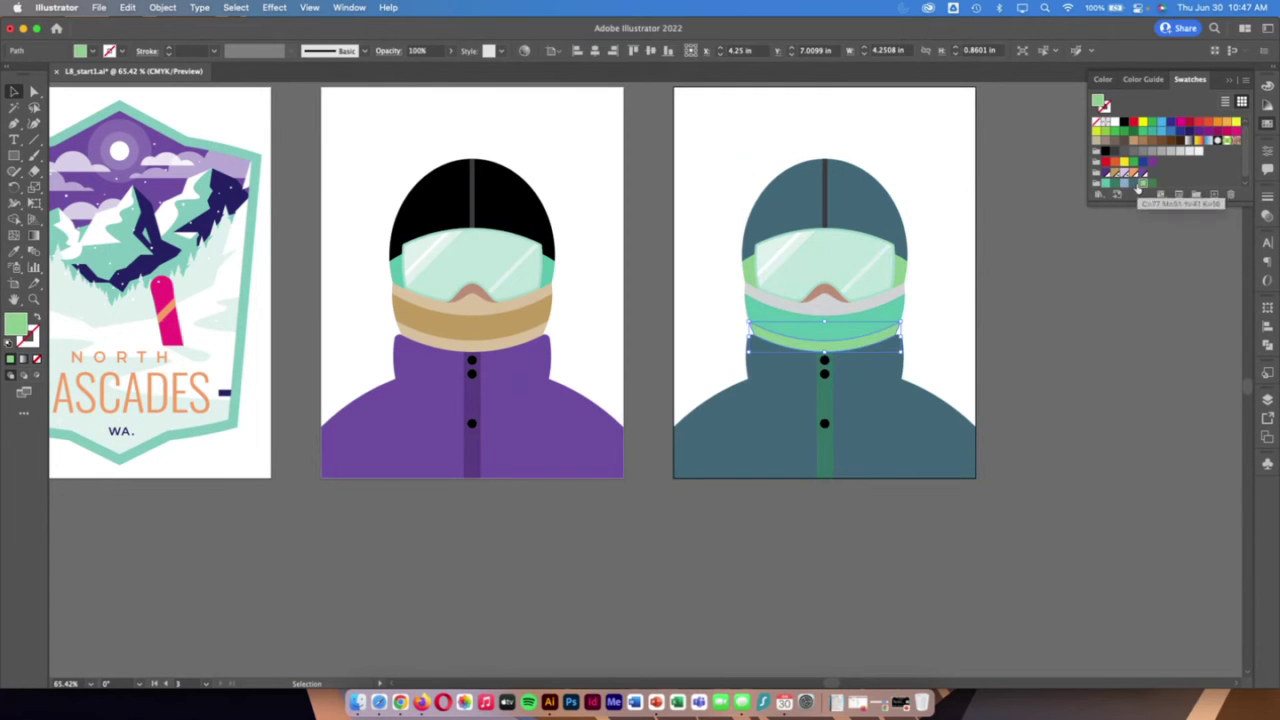
Fill the third artboard's gray upper scarf band with the dark green harmony swatch and deselect it
left_click(905, 296)
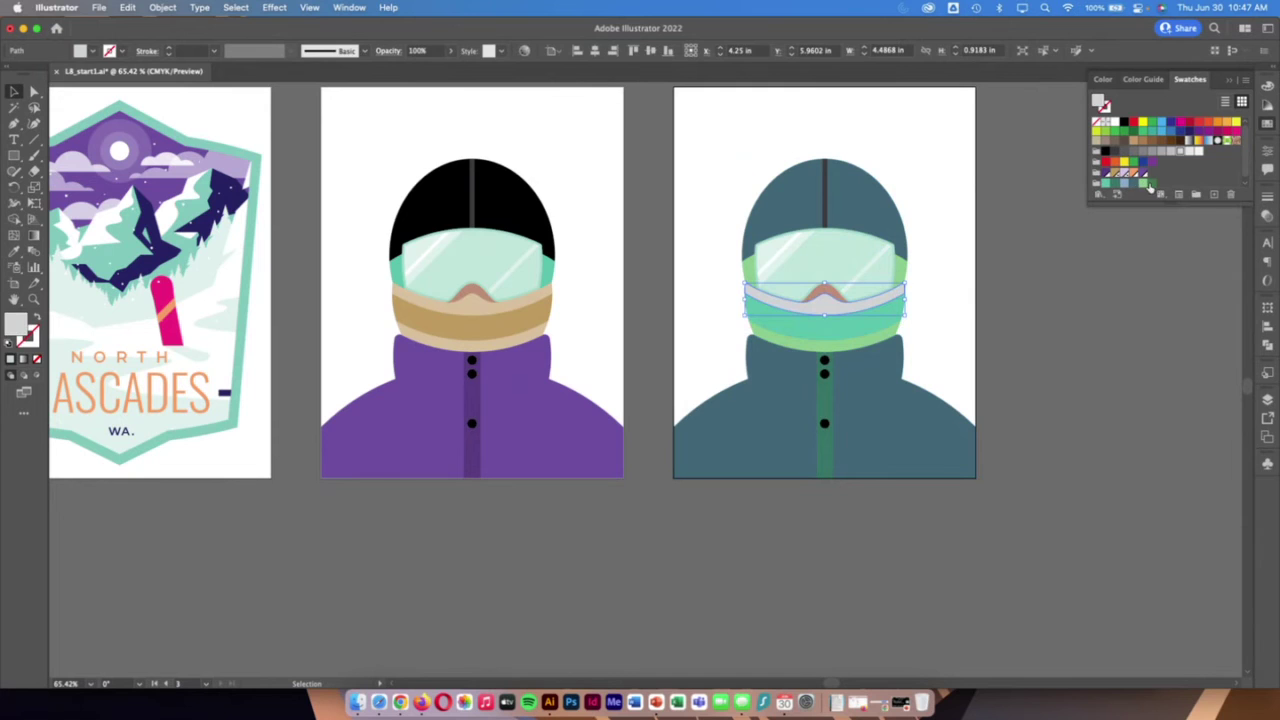
left_click(1151, 187)
left_click(1078, 566)
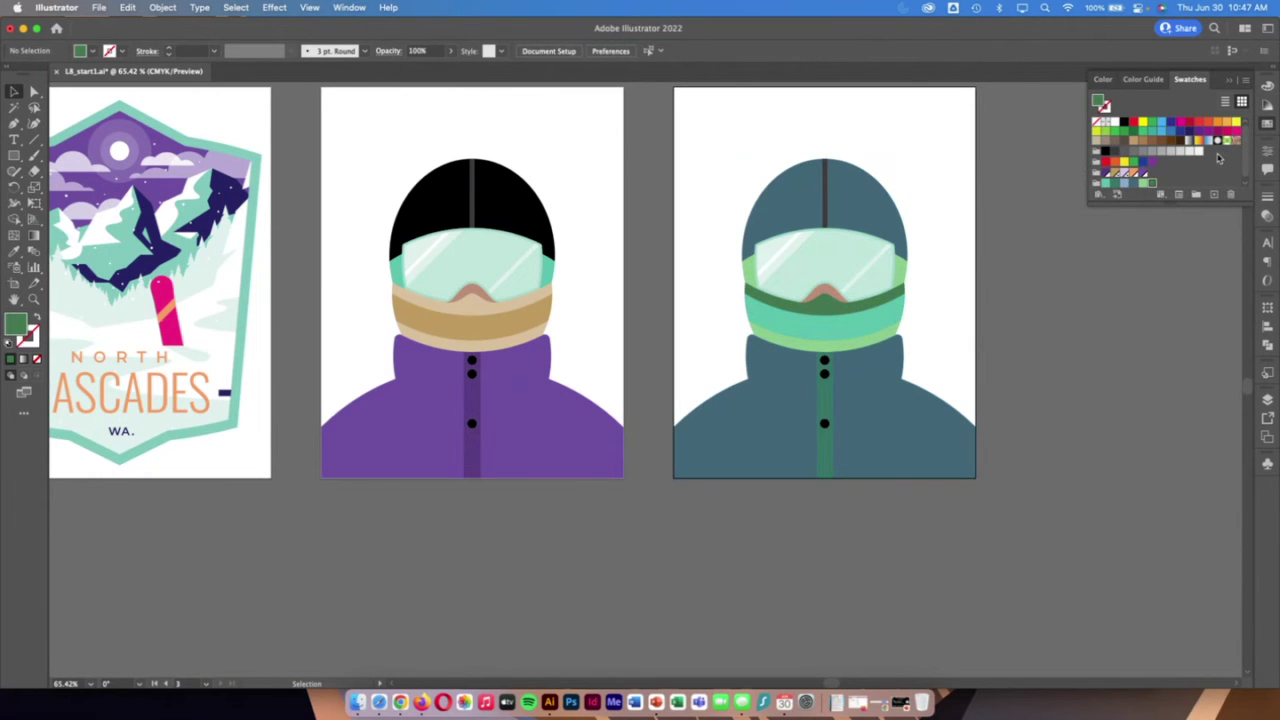
Save the document in Lesson08 as an Adobe PDF including all artboards, using the author's surname plus _l8 and the Illustrator Default preset
scroll(662, 114, "left", 3)
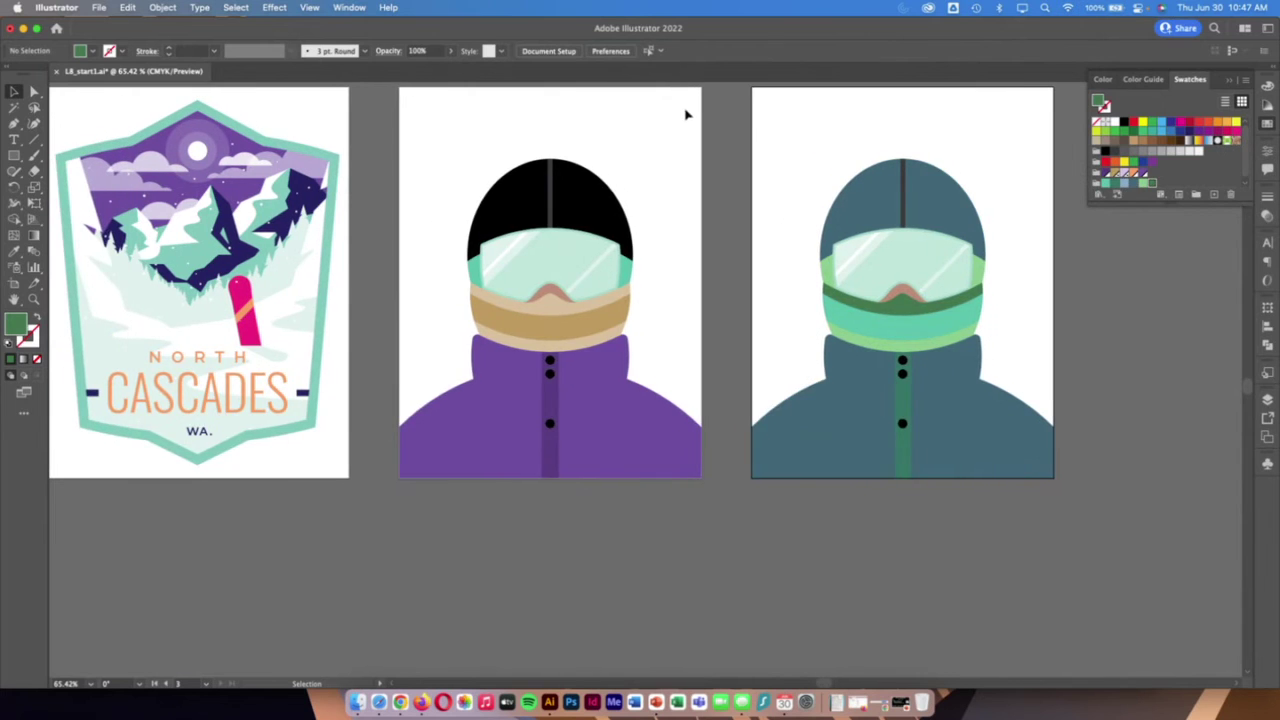
scroll(686, 115, "left", 2)
scroll(684, 124, "up", 1)
scroll(683, 124, "up", 1)
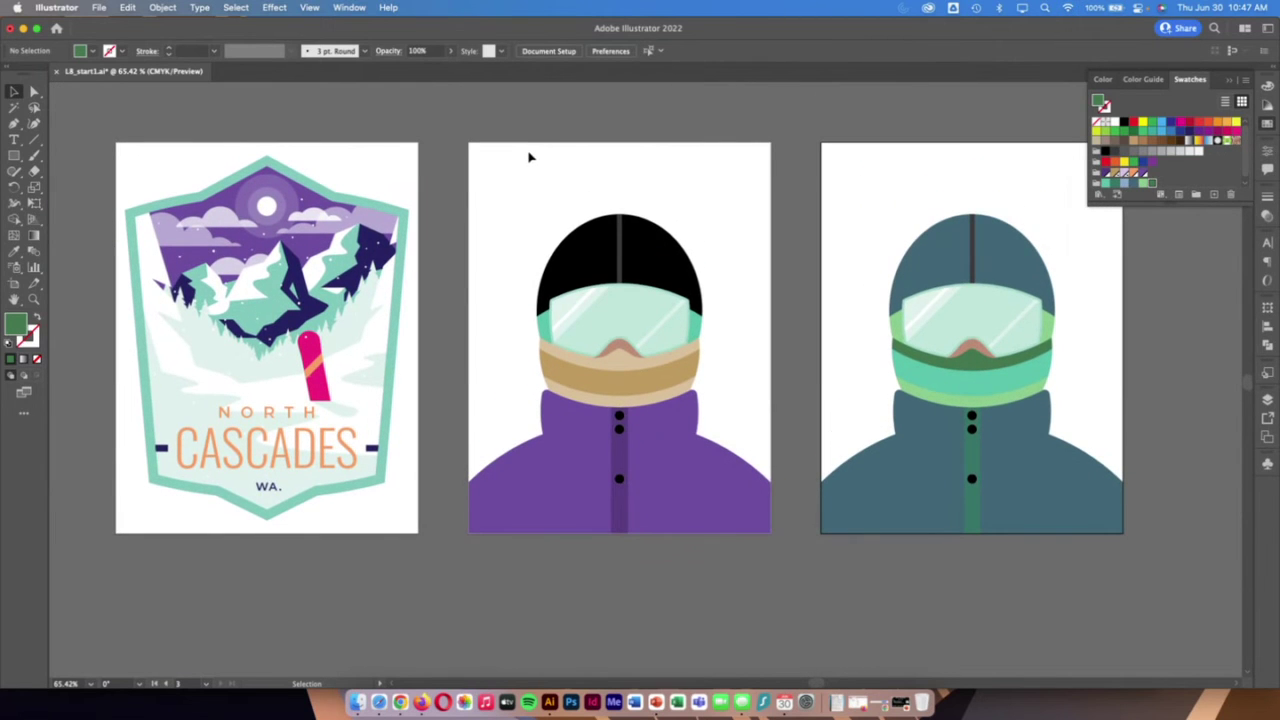
left_click(100, 7)
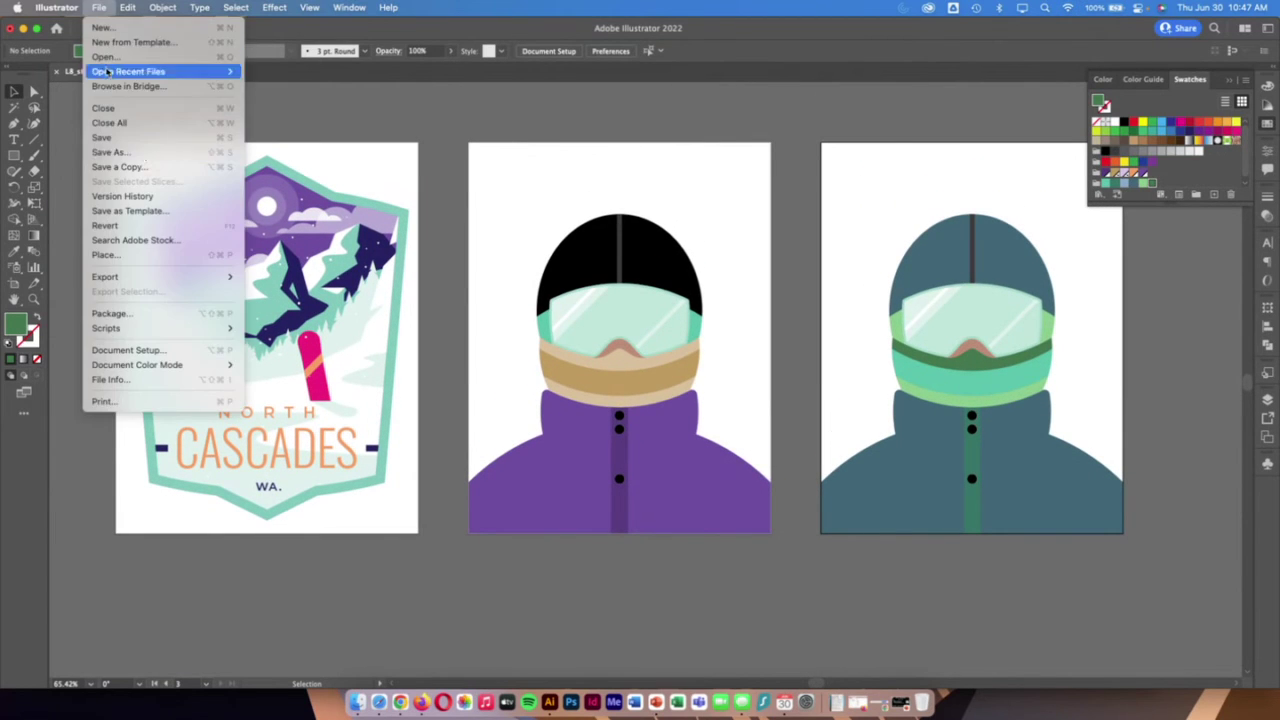
left_click(143, 152)
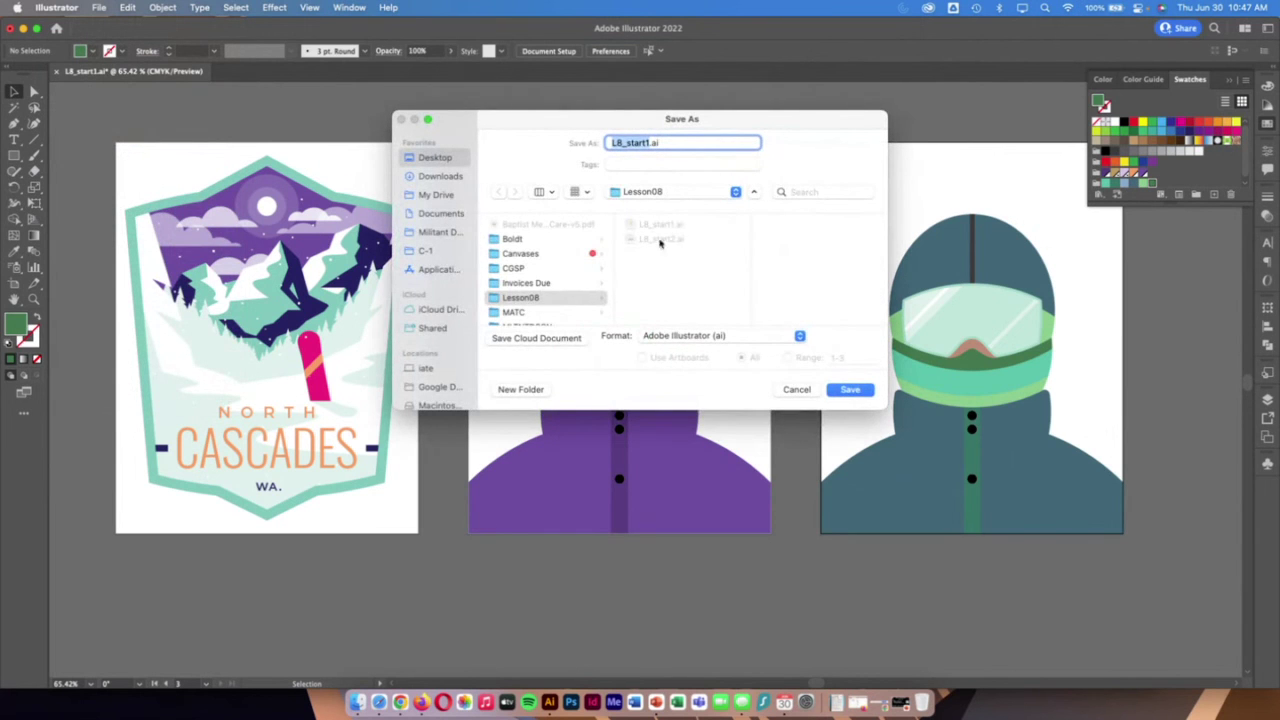
type("brzinski_l8")
left_click(672, 338)
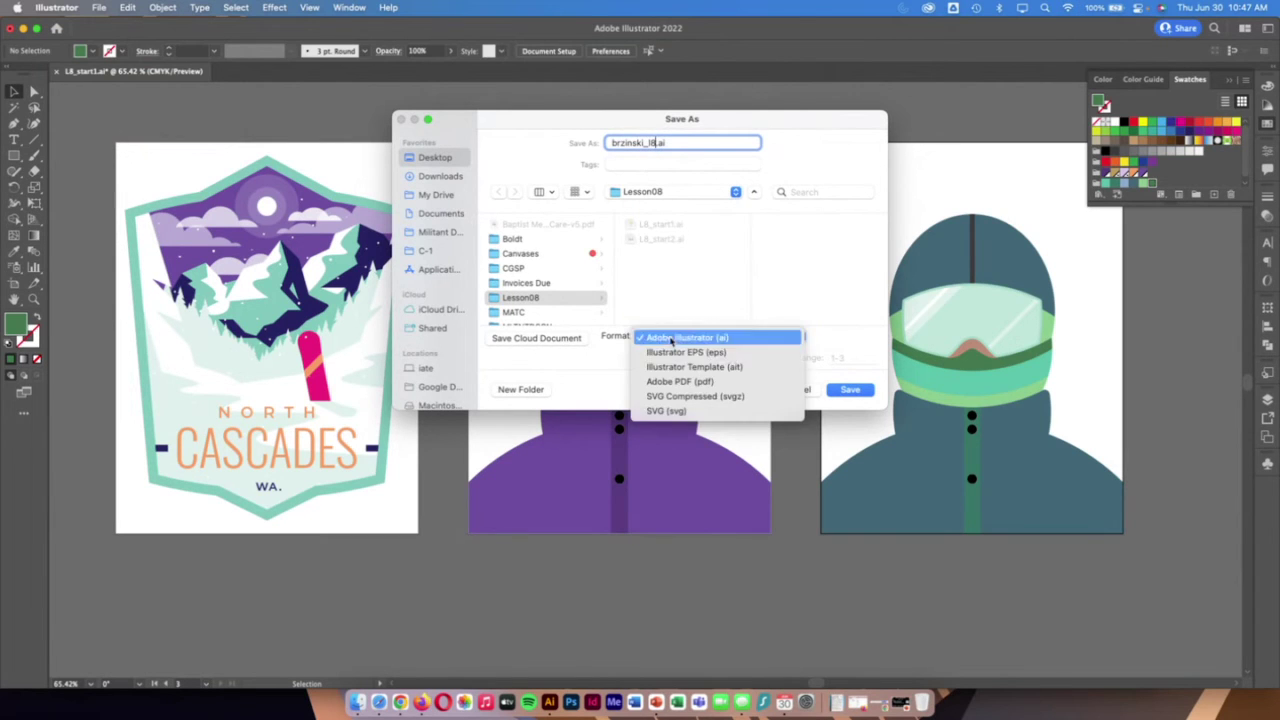
left_click(680, 382)
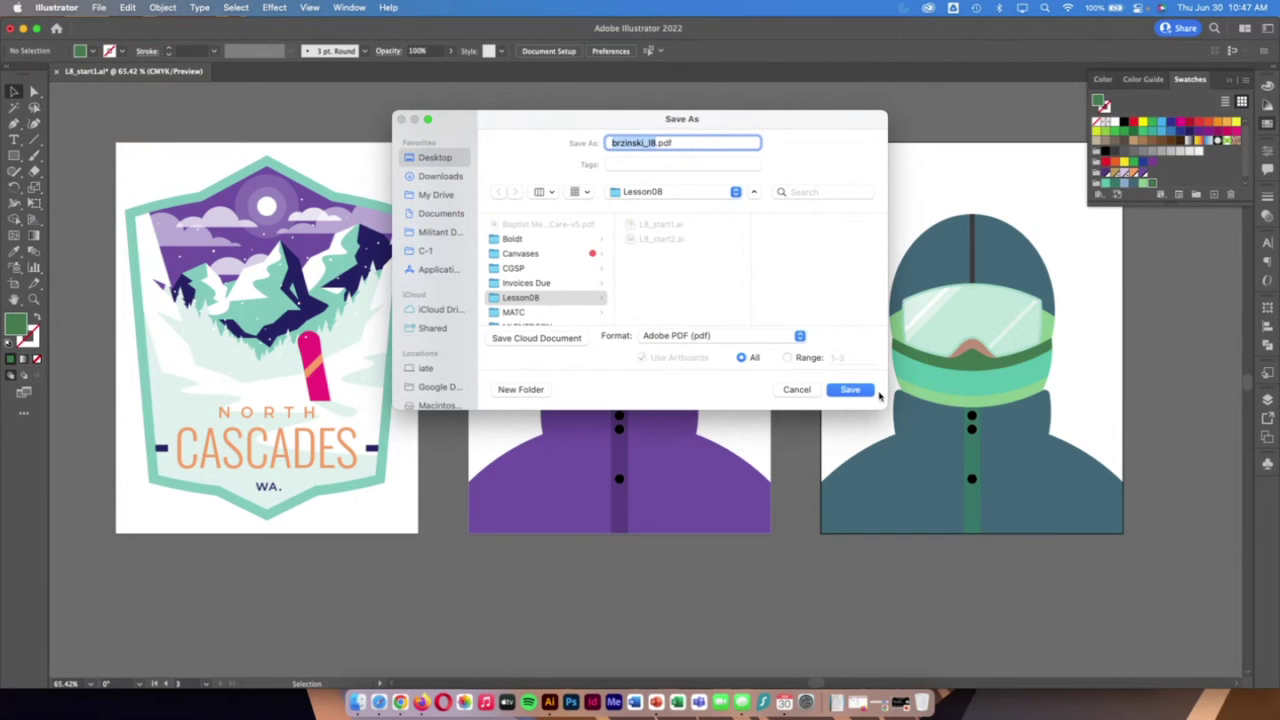
left_click(858, 390)
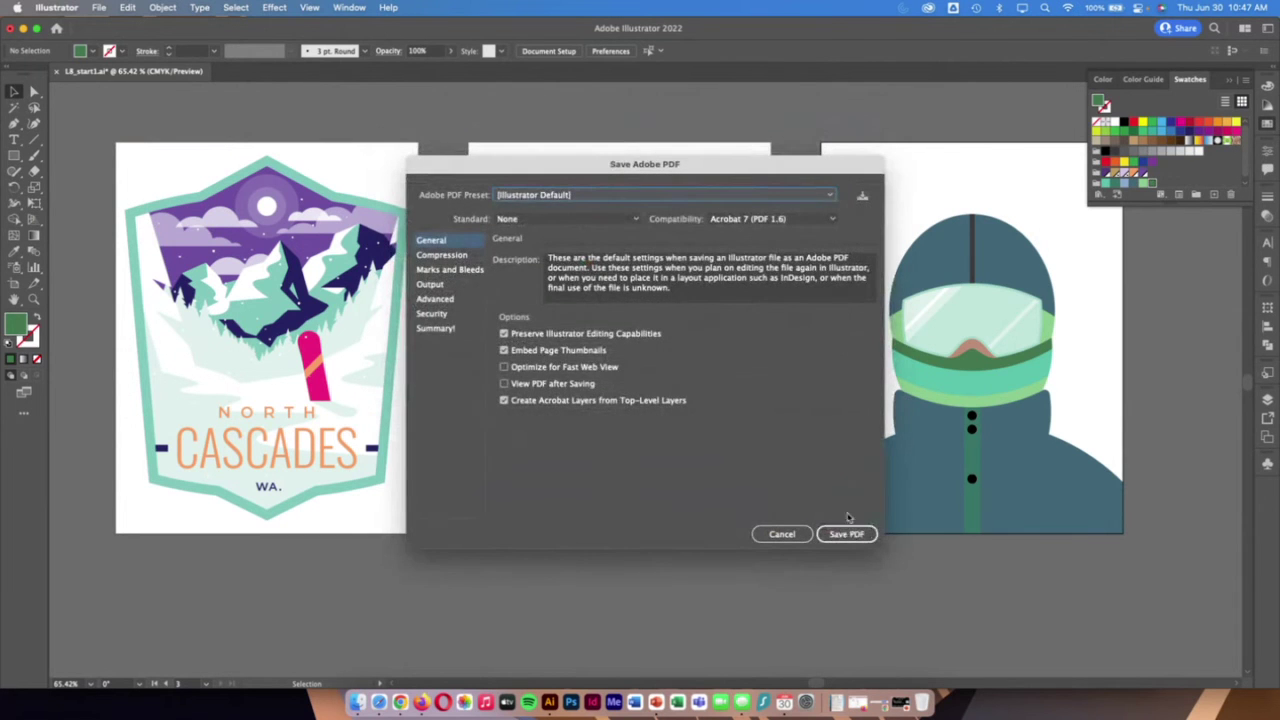
key("Return")
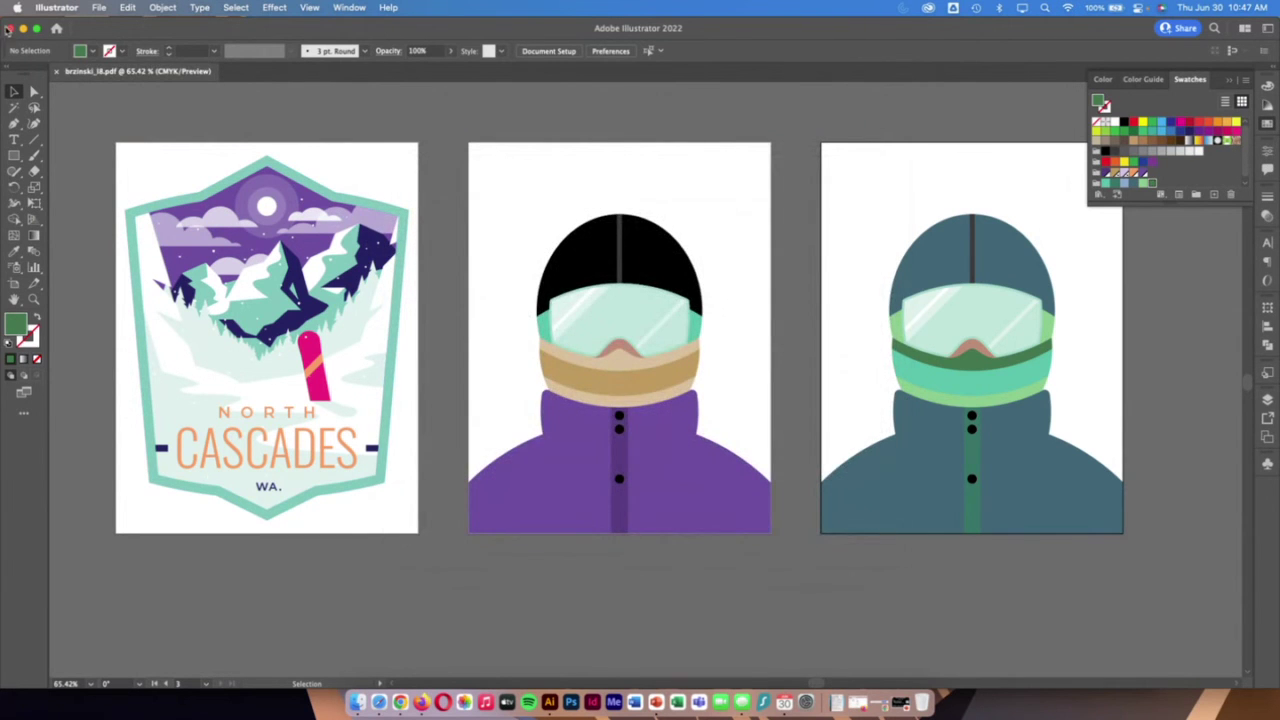
Open L8_start2.ai from the desktop's Lesson08 folder and return the application window to full width
left_click_drag(2, 17, 104, 22)
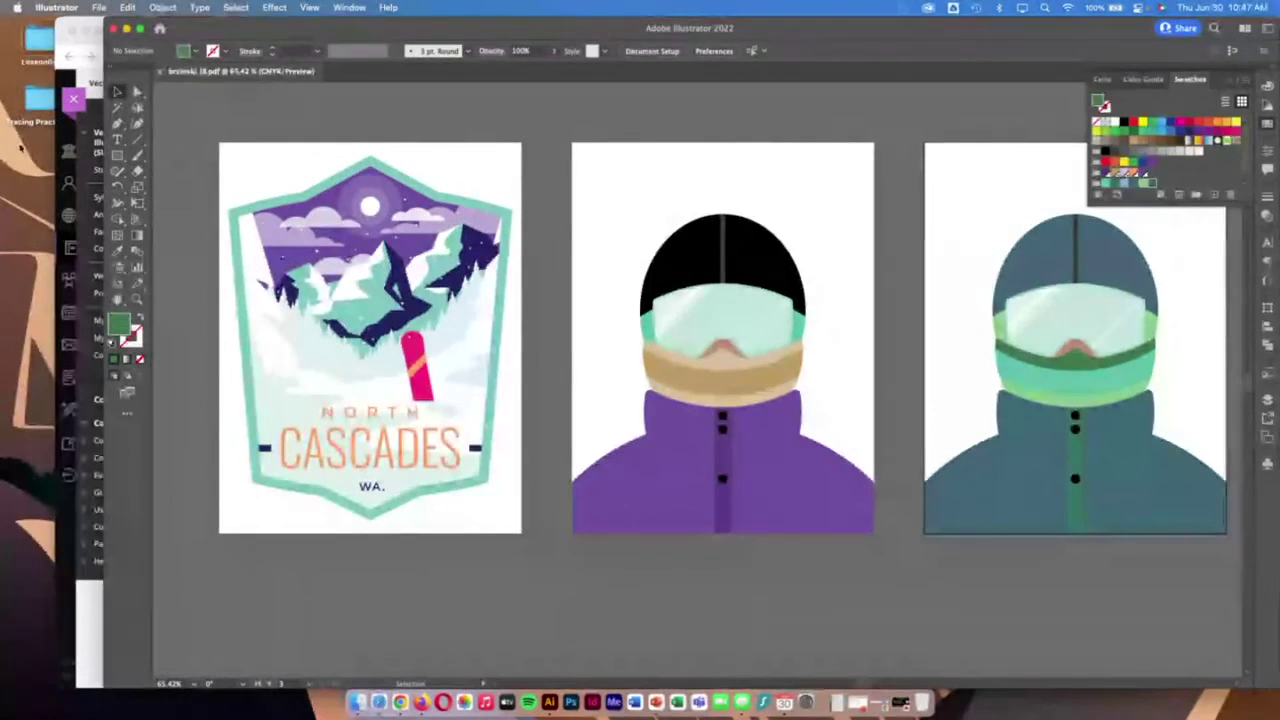
left_click(31, 47)
double_click(31, 47)
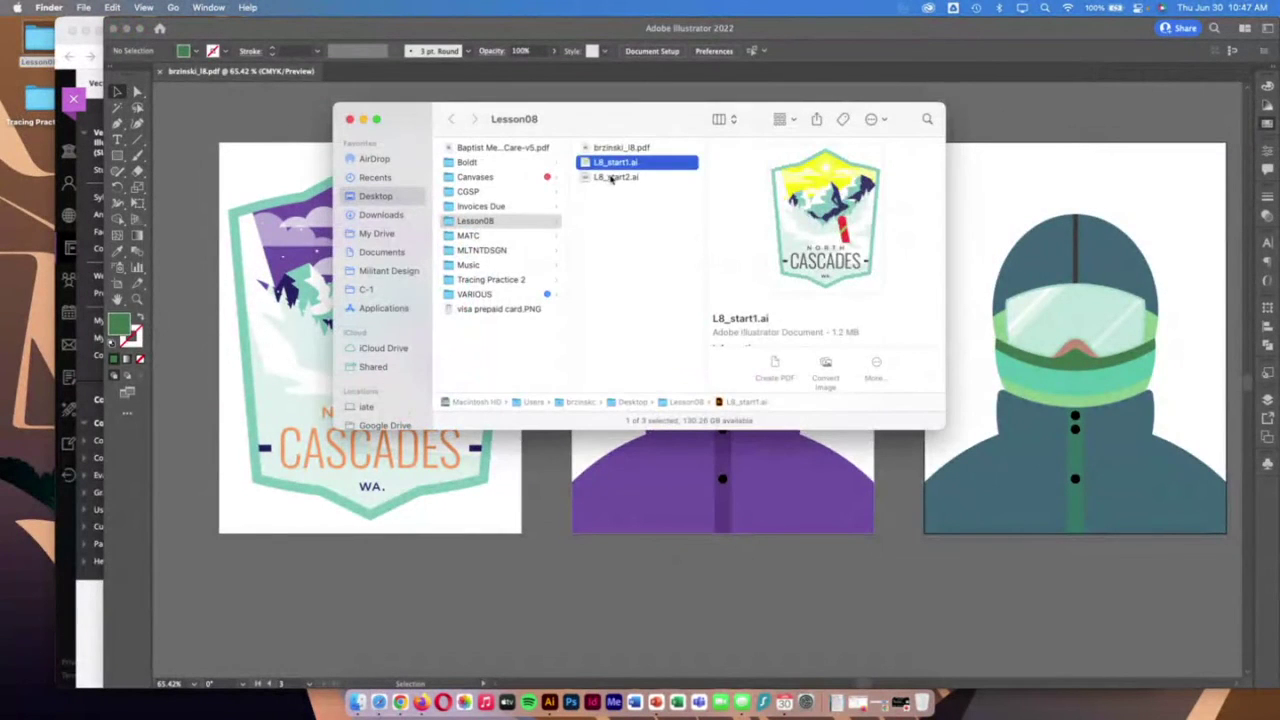
double_click(613, 178)
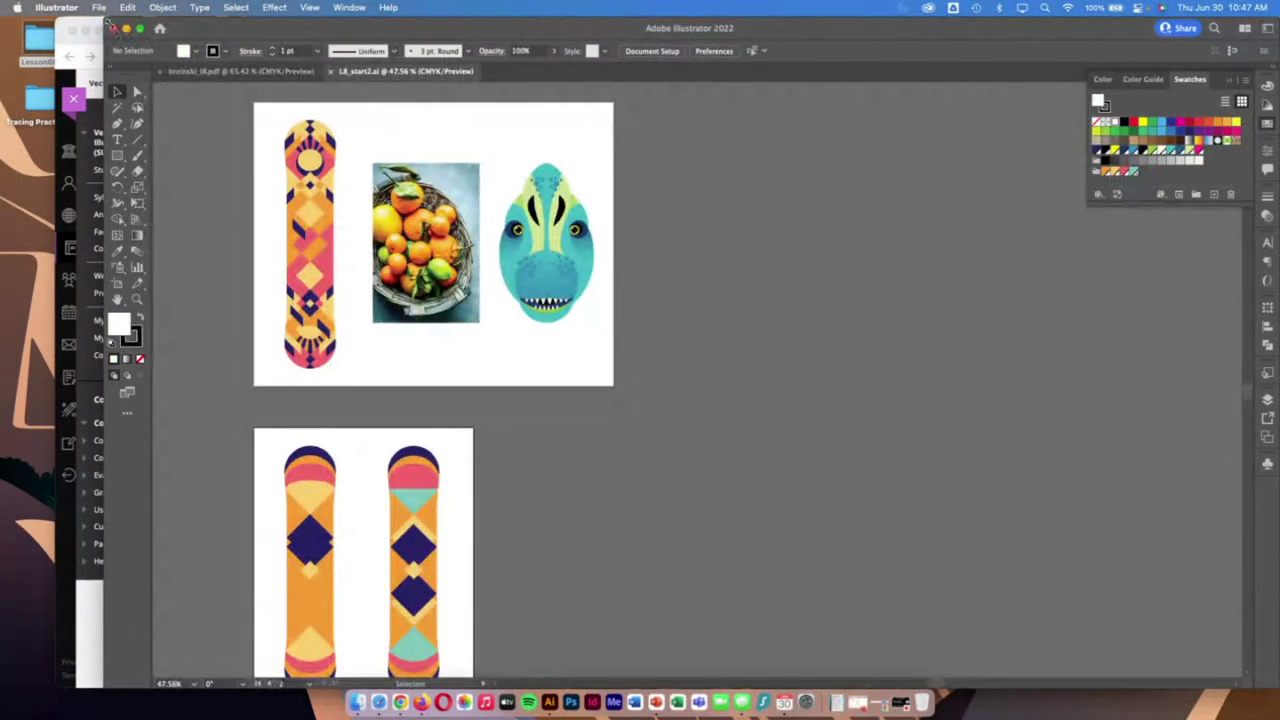
left_click_drag(104, 19, 1, 20)
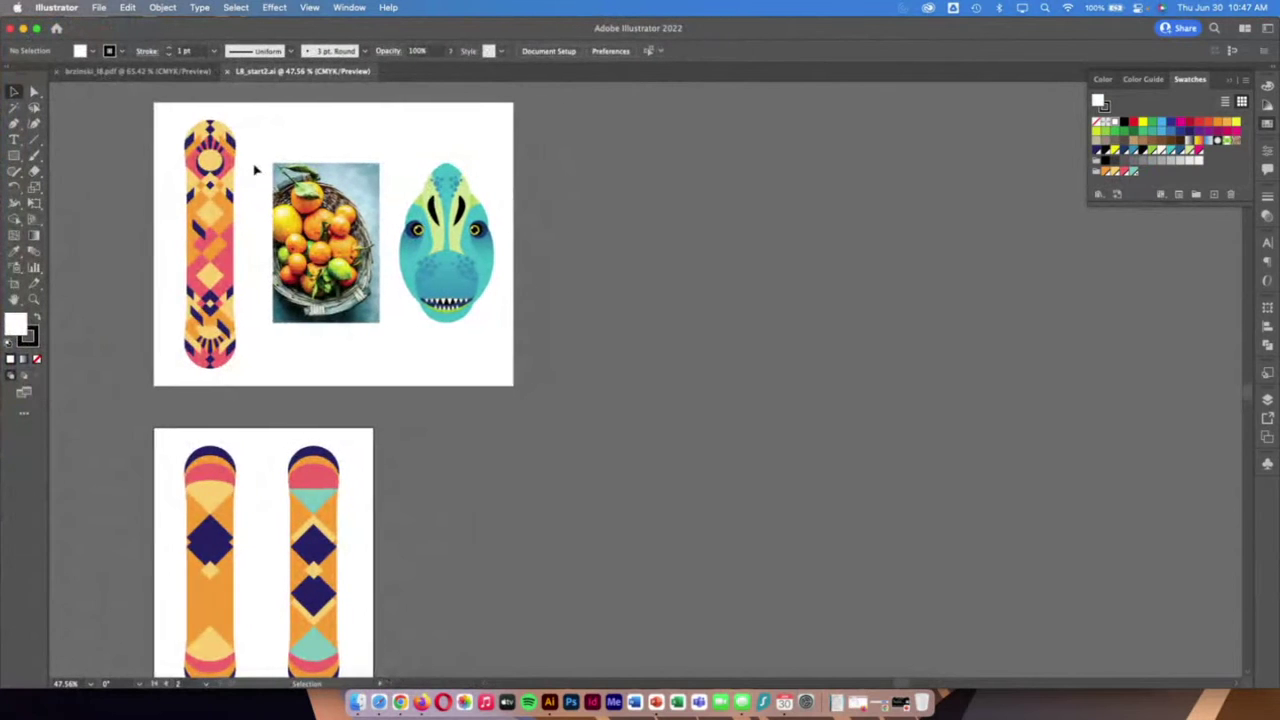
Examine the individual shapes and fill colors of the snowboard on the first artboard up close
scroll(255, 170, "left", 3)
left_click(34, 299)
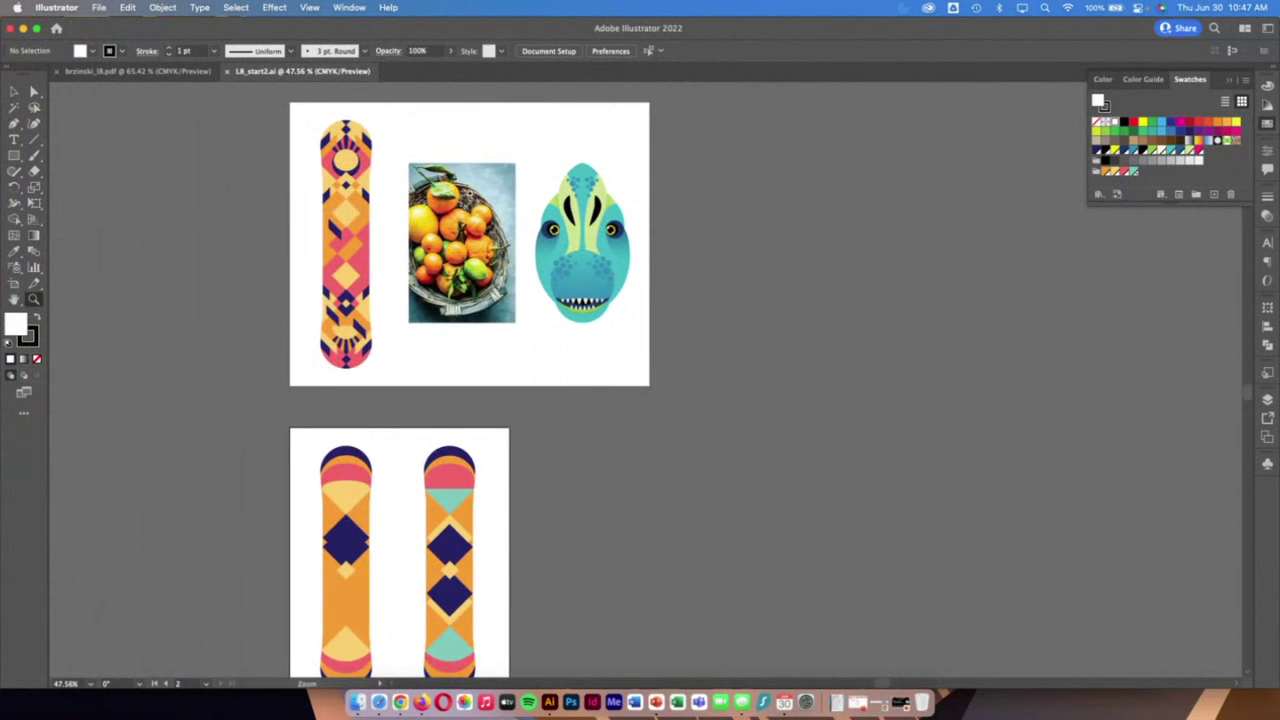
left_click_drag(468, 193, 612, 267)
scroll(604, 263, "left", 3)
scroll(604, 263, "up", 3)
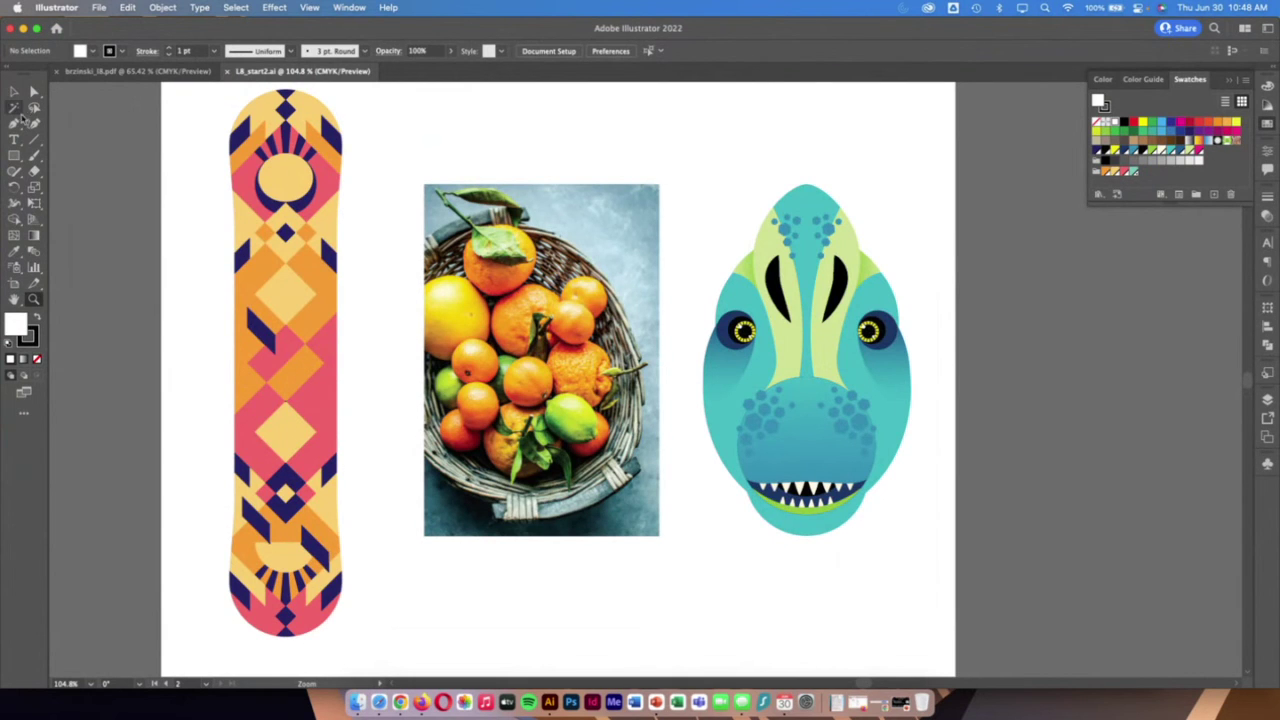
left_click(15, 93)
left_click(264, 128)
left_click(307, 200)
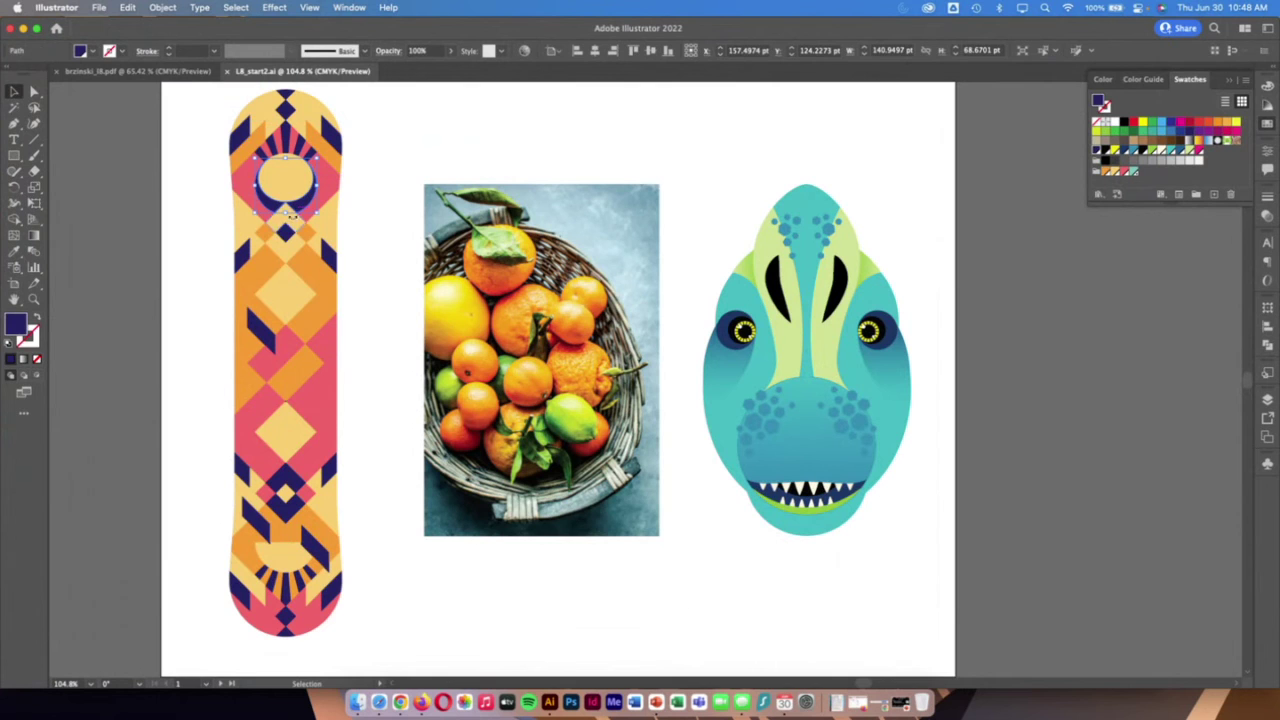
left_click(287, 233)
left_click(299, 285)
left_click(308, 281)
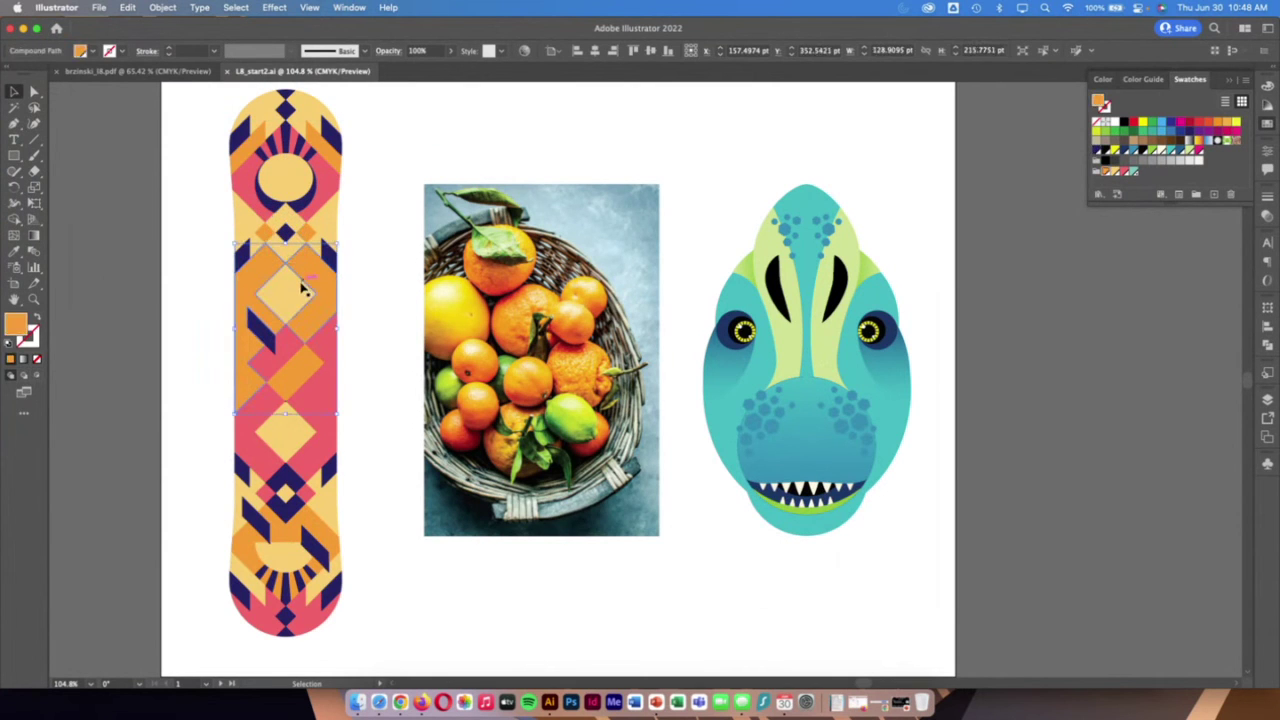
left_click(299, 428)
left_click(296, 580)
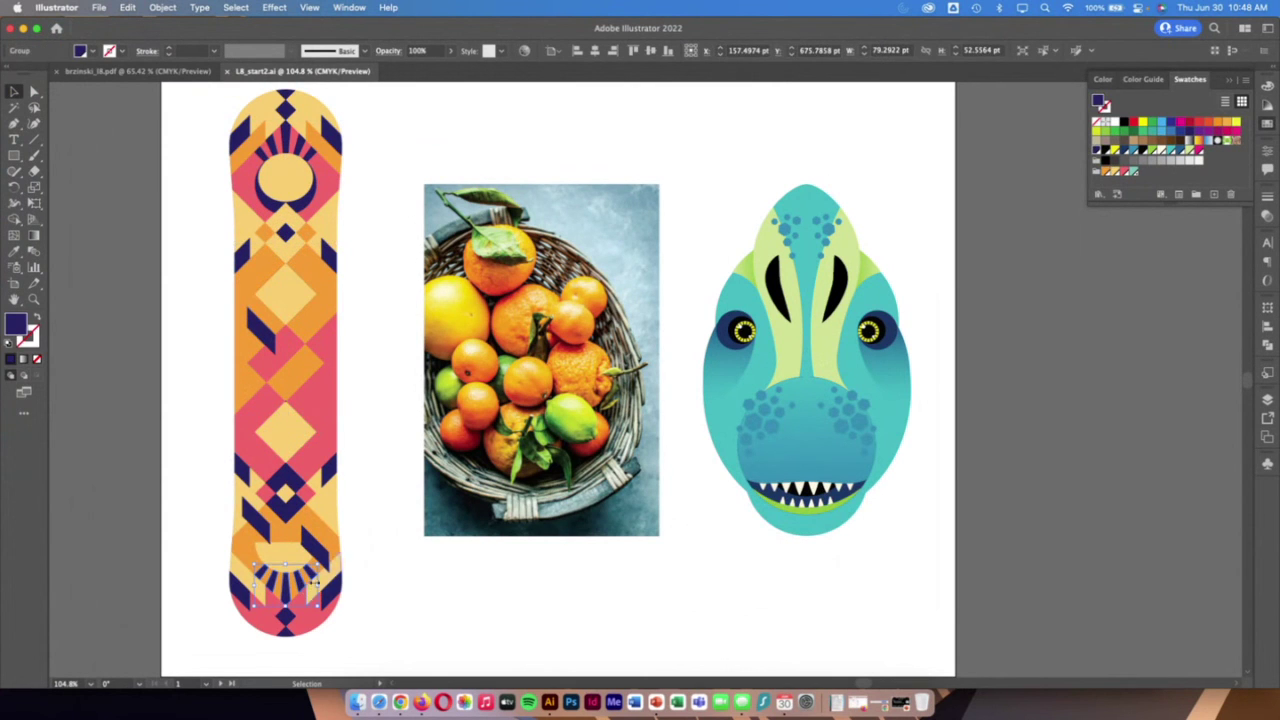
Replace the swatches display with the object properties and select the entire snowboard artwork
scroll(387, 431, "left", 3)
scroll(385, 429, "left", 3)
scroll(385, 429, "up", 2)
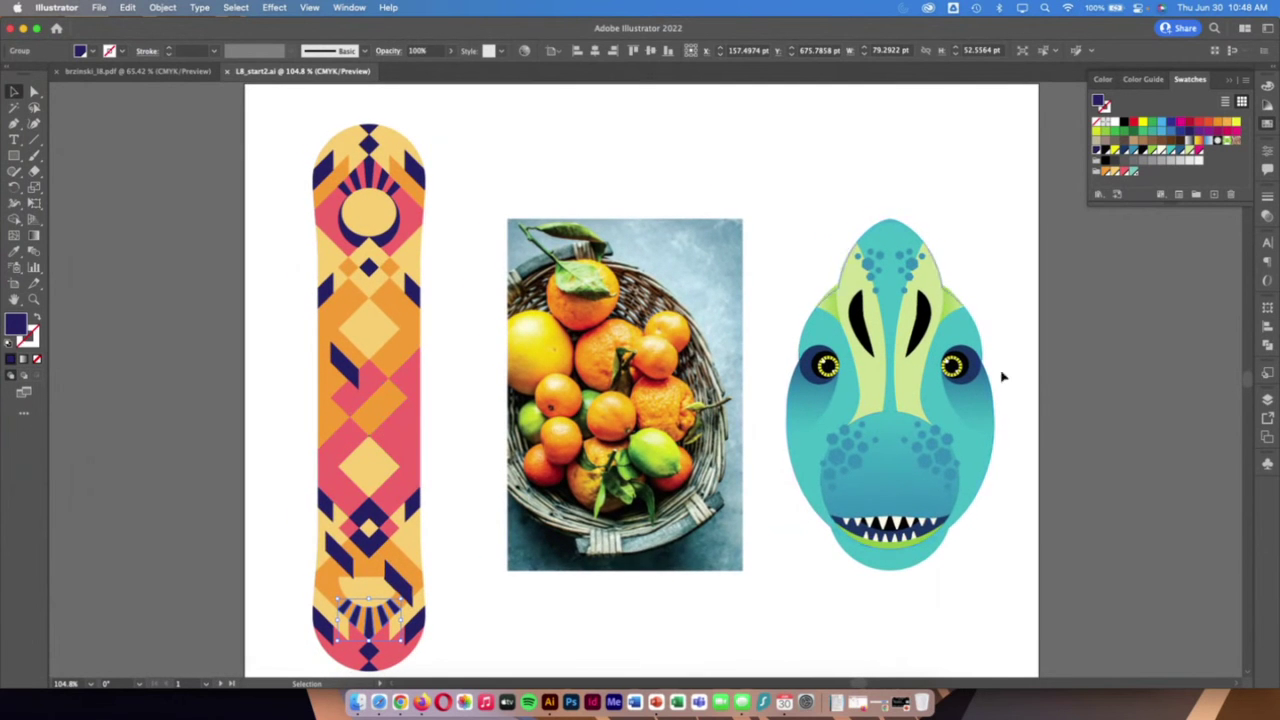
left_click(1231, 81)
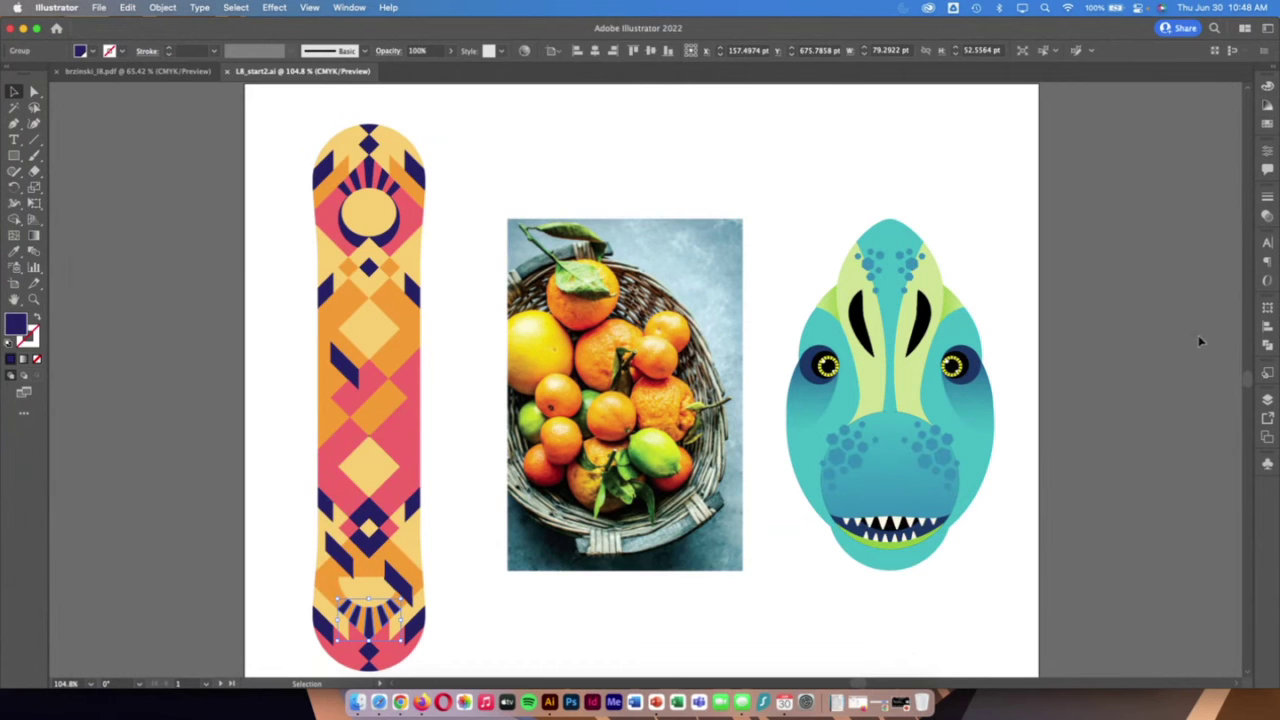
left_click(1265, 153)
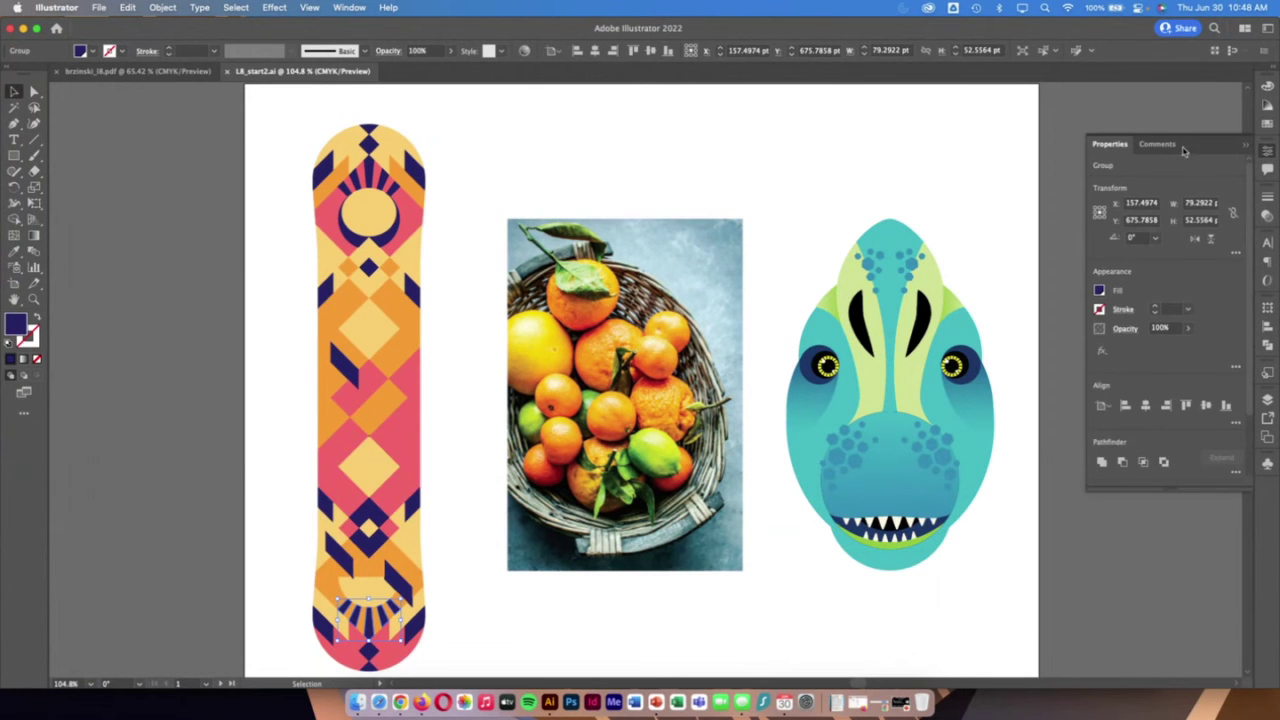
left_click(340, 7)
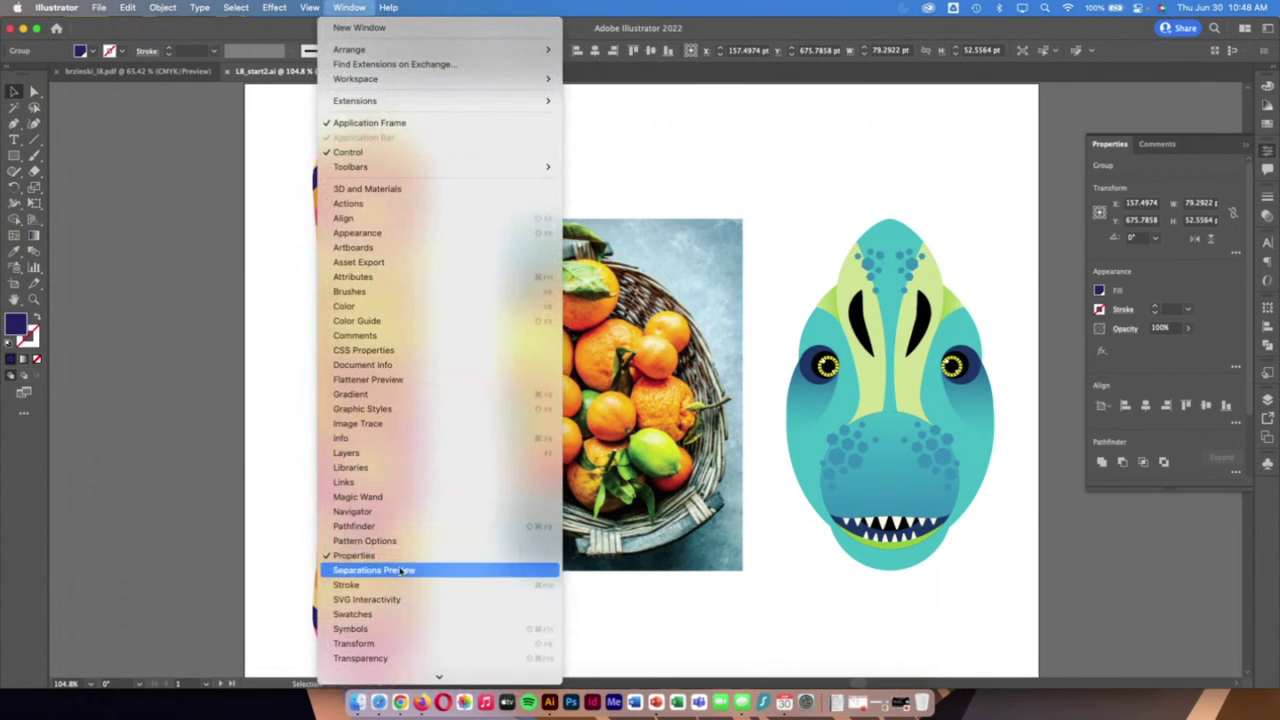
left_click(1150, 360)
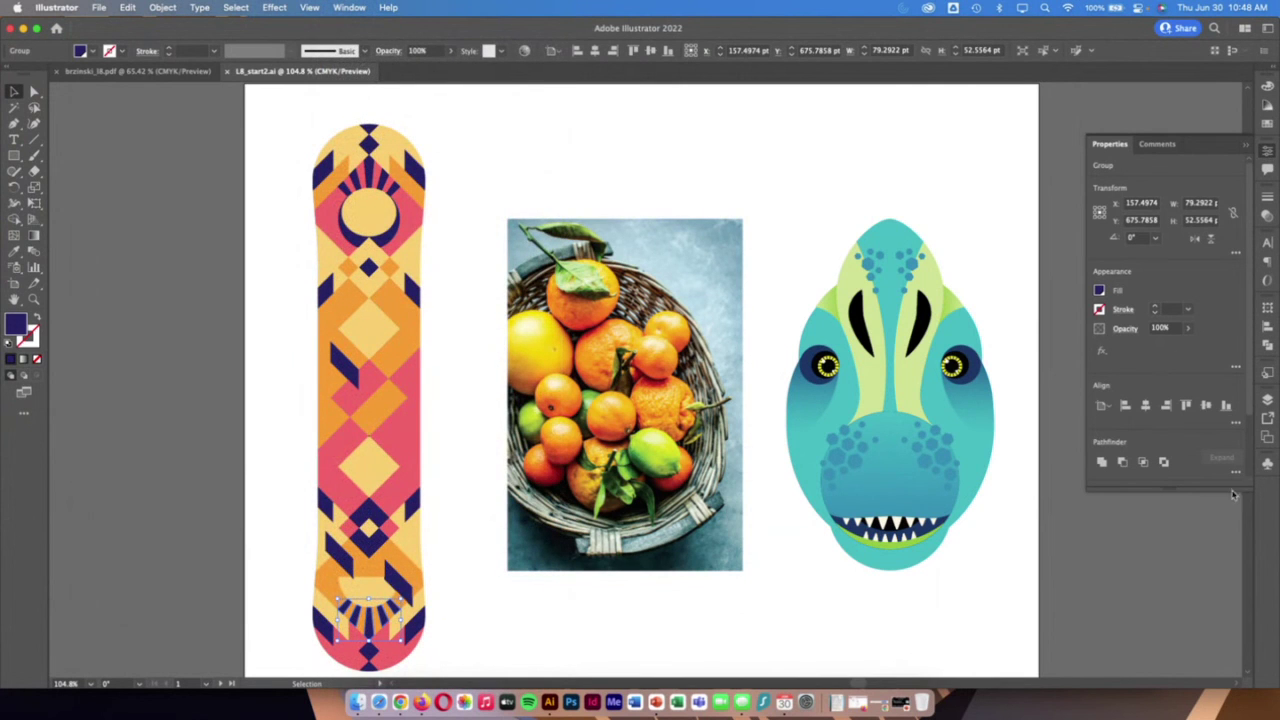
left_click(375, 316)
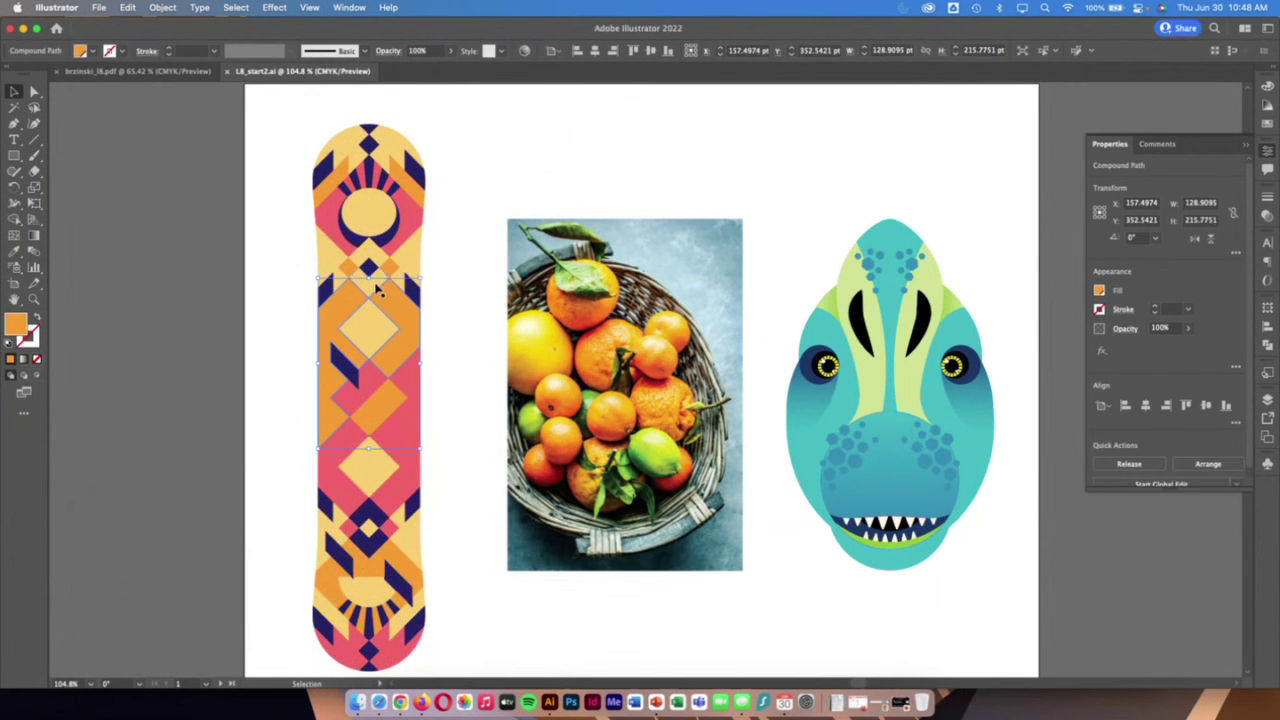
left_click_drag(271, 91, 484, 678)
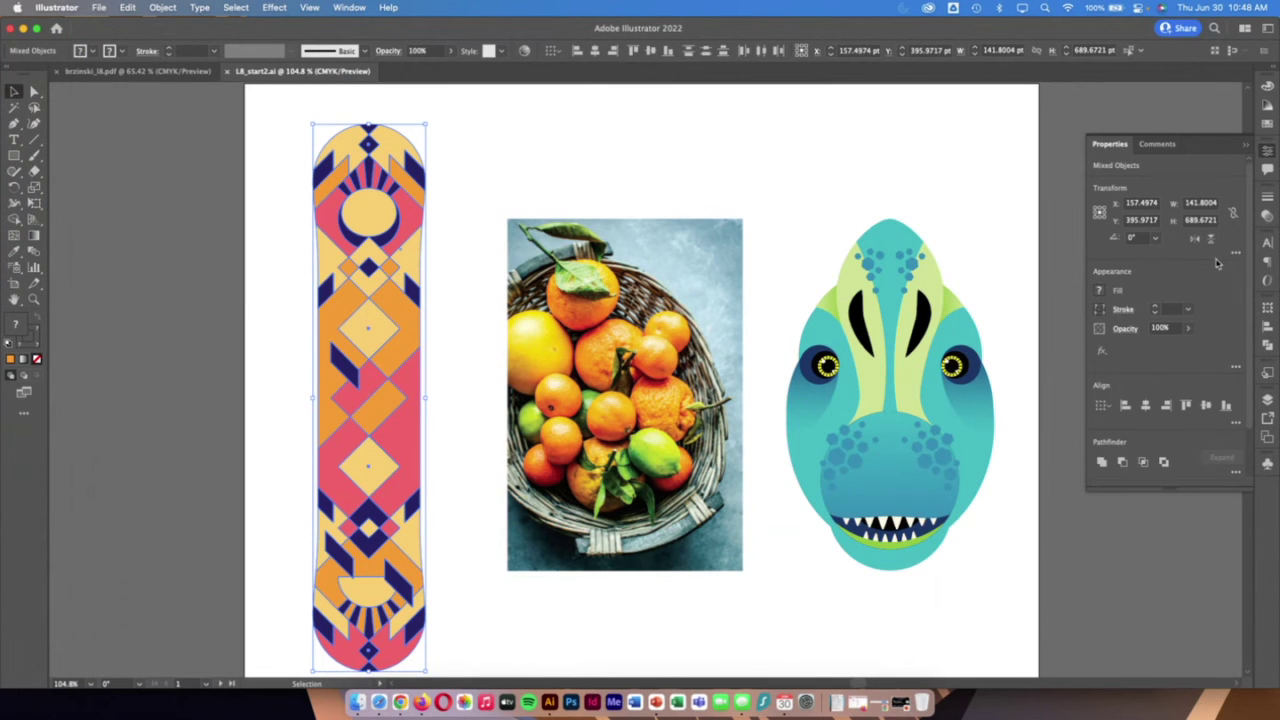
left_click(1236, 368)
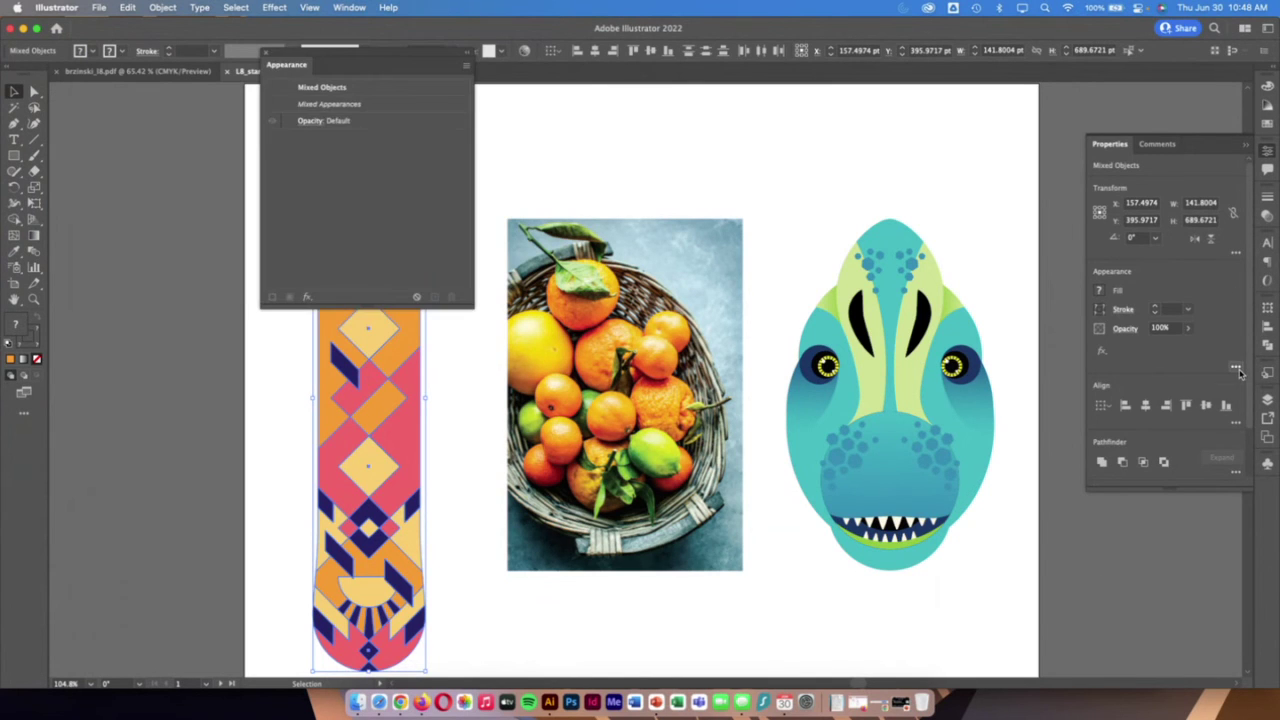
left_click(267, 55)
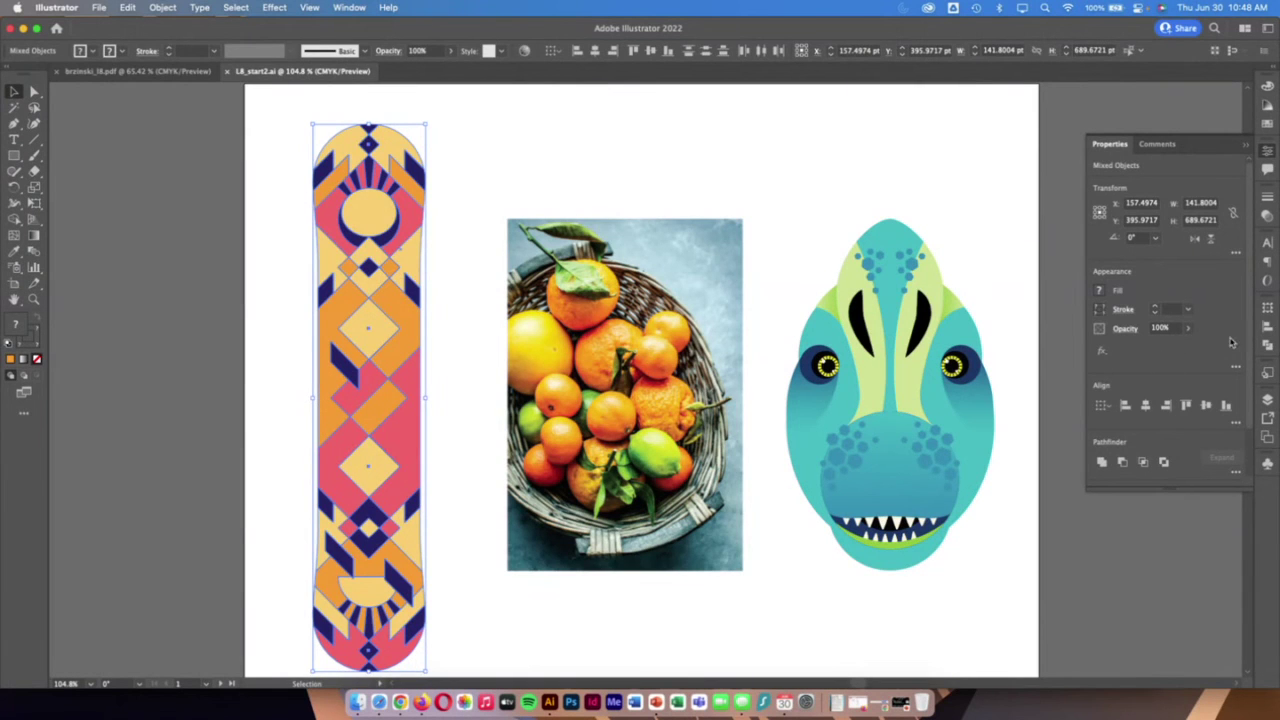
left_click(1101, 351)
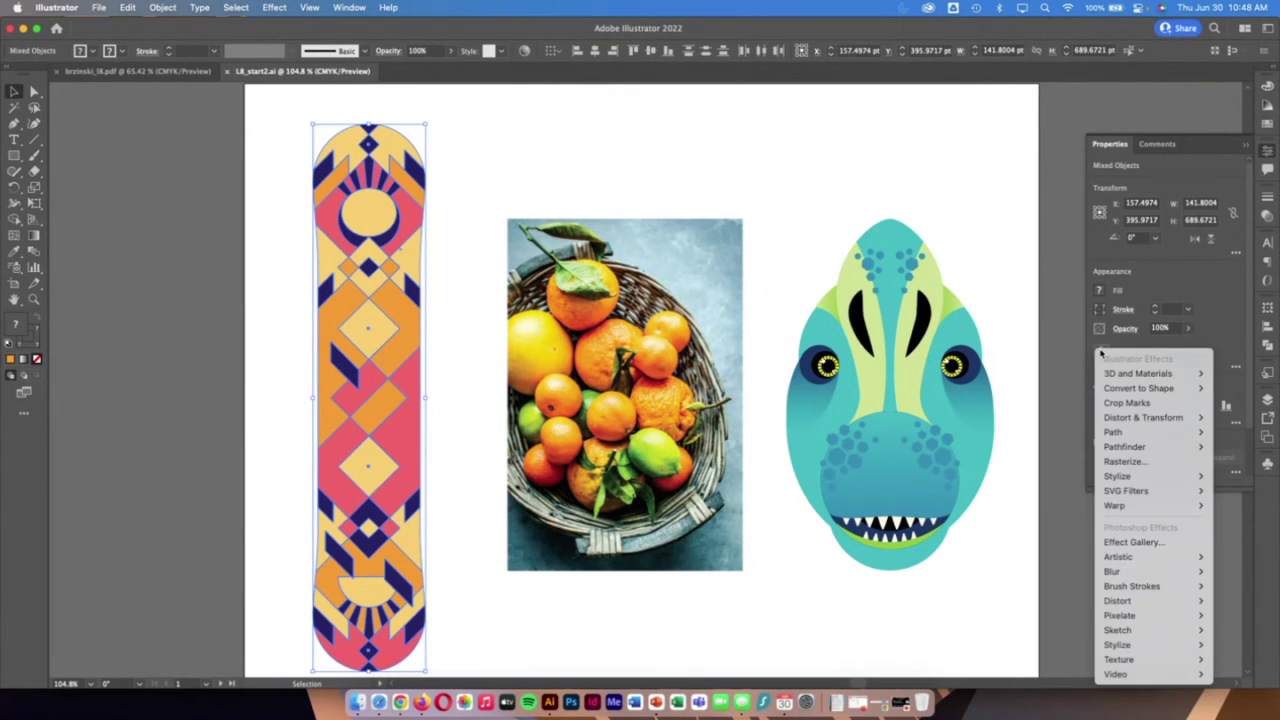
left_click(236, 4)
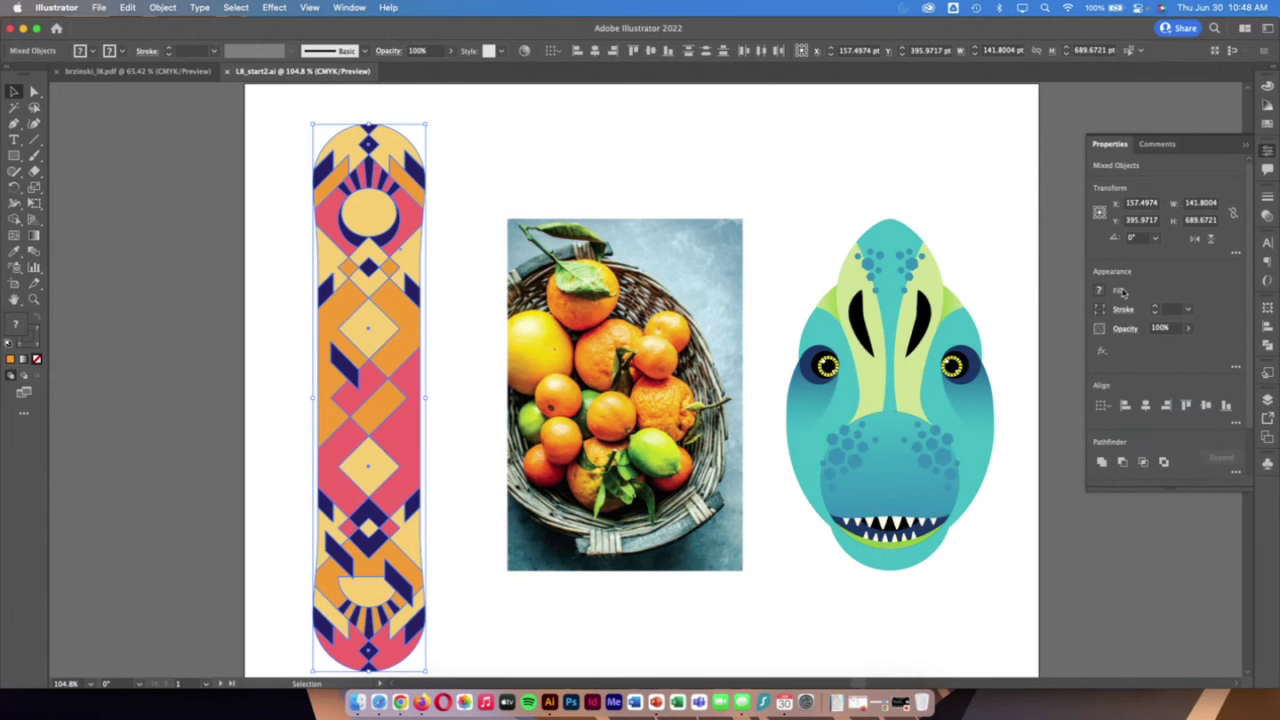
Recolor the selected snowboard with Recolor Artwork by rotating the linked colors until the orange handle reaches blue-violet
left_click_drag(1170, 489, 1155, 601)
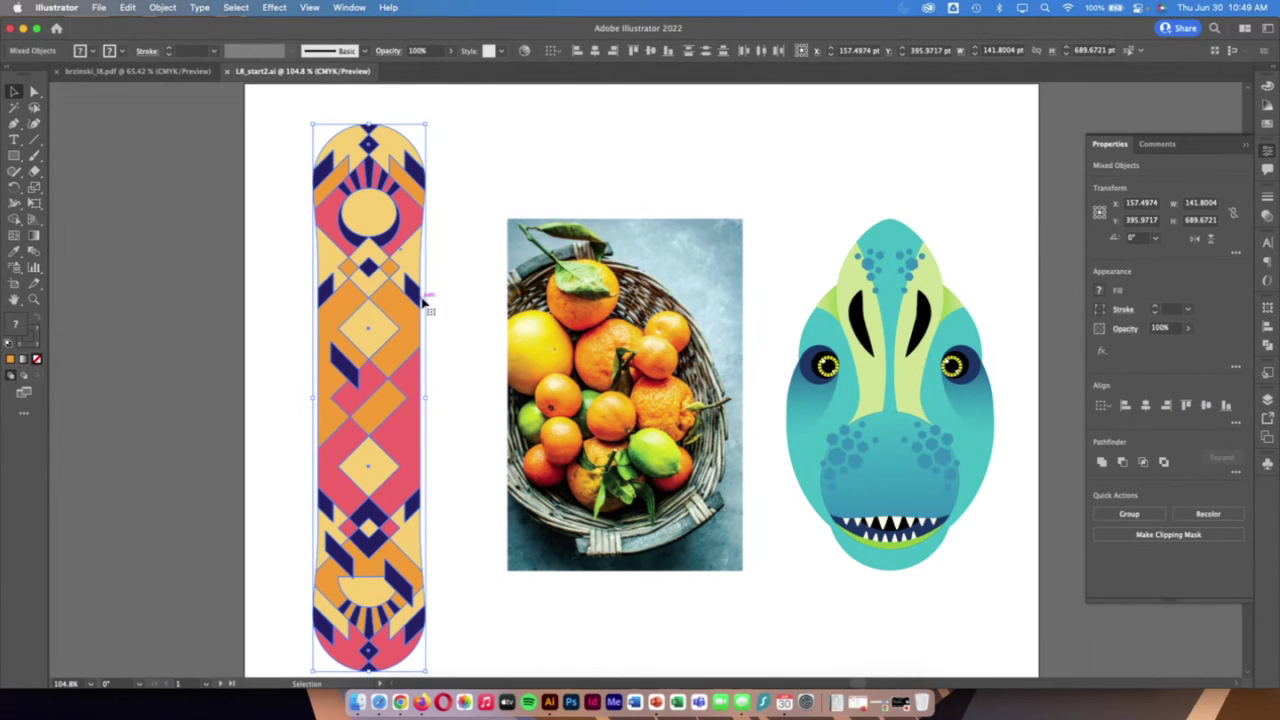
left_click(1207, 515)
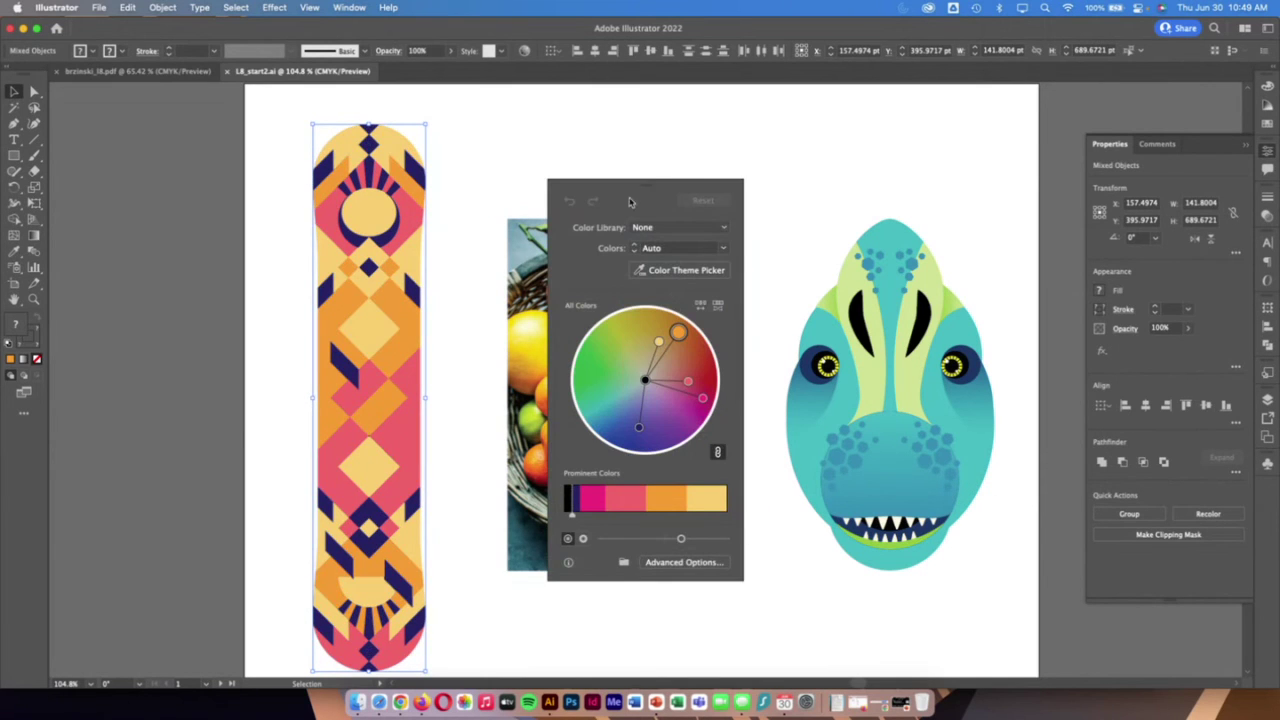
left_click_drag(686, 183, 816, 128)
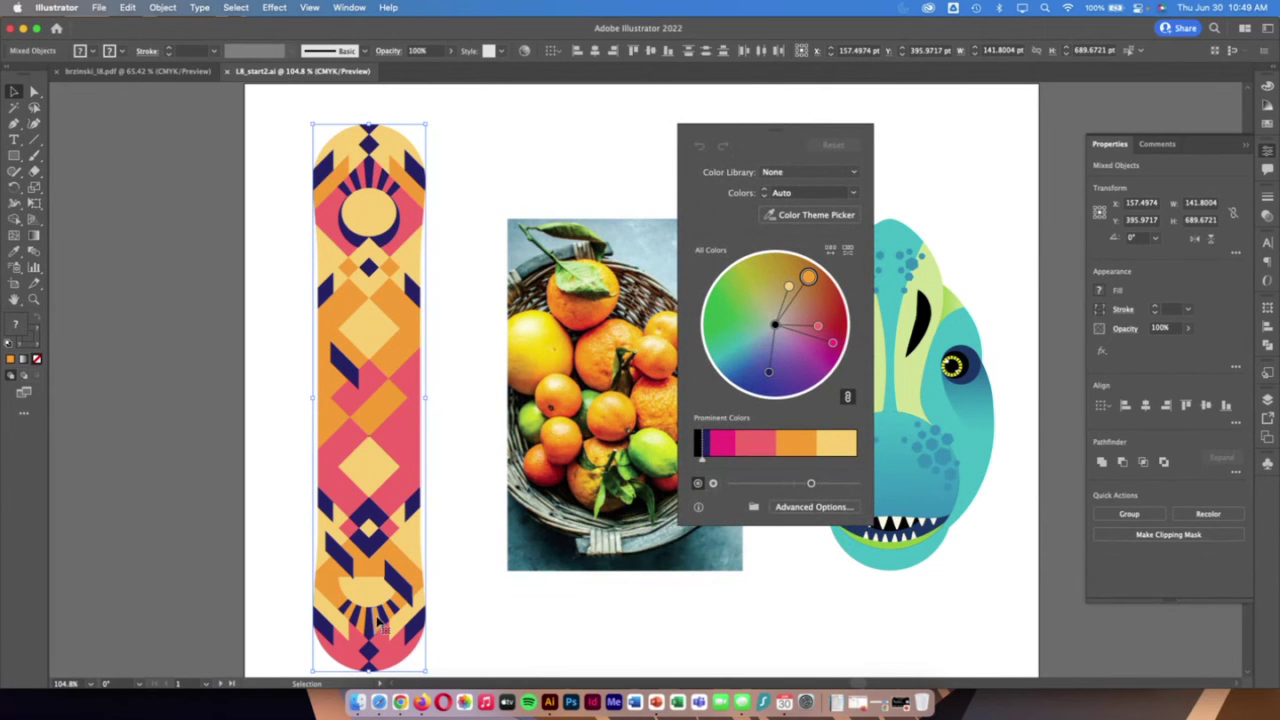
left_click_drag(808, 278, 787, 400)
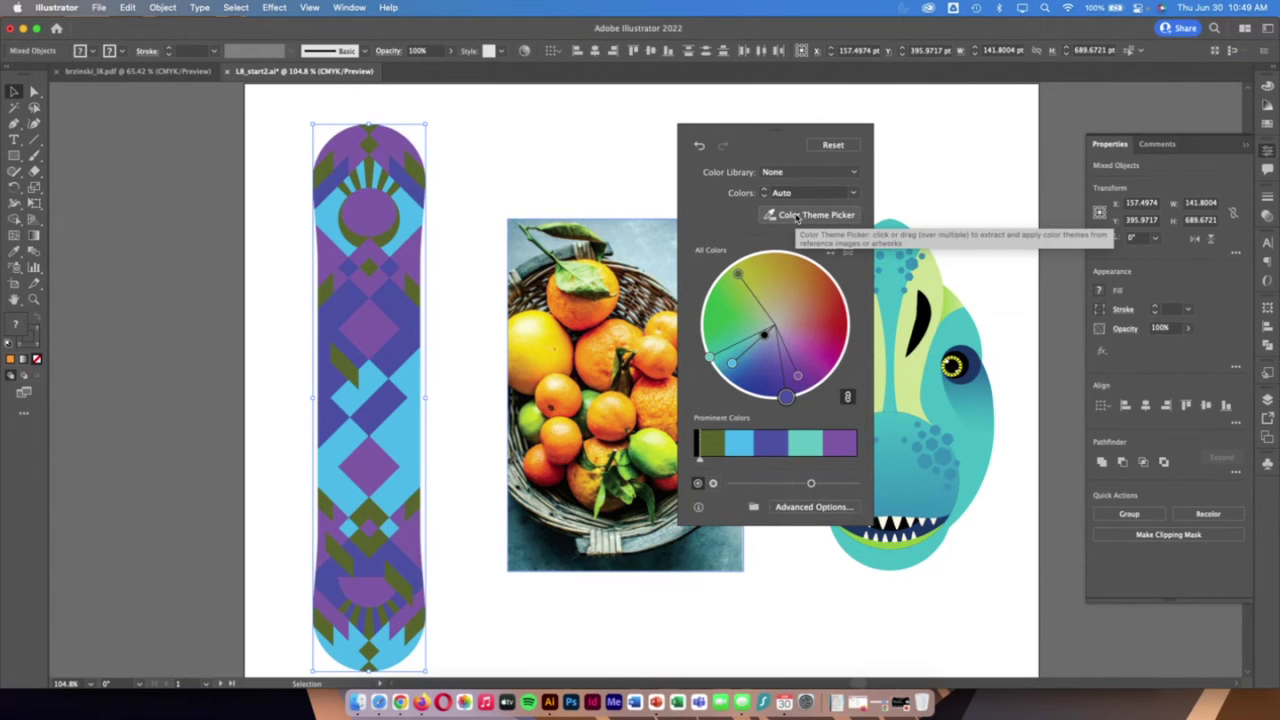
scroll(797, 218, "left", 1)
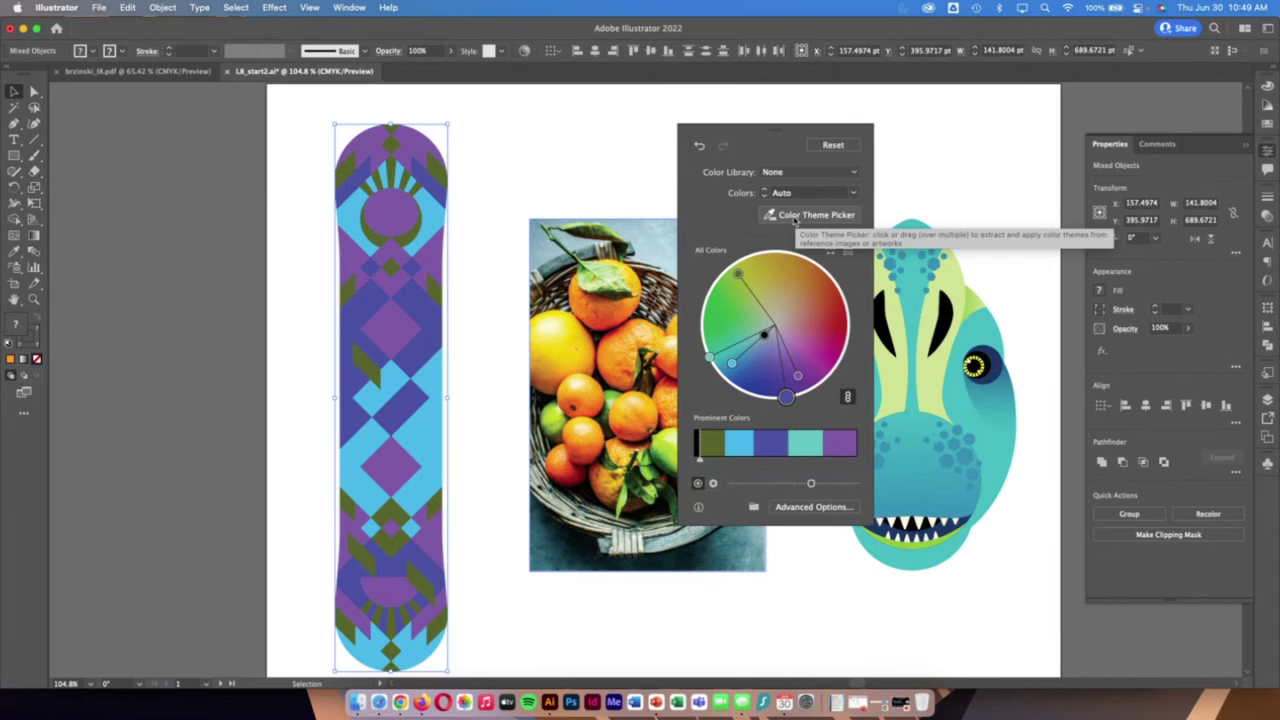
Apply a color theme picked from the fruit basket photo to the snowboard and shift its linked colors on the wheel toward green
left_click(797, 218)
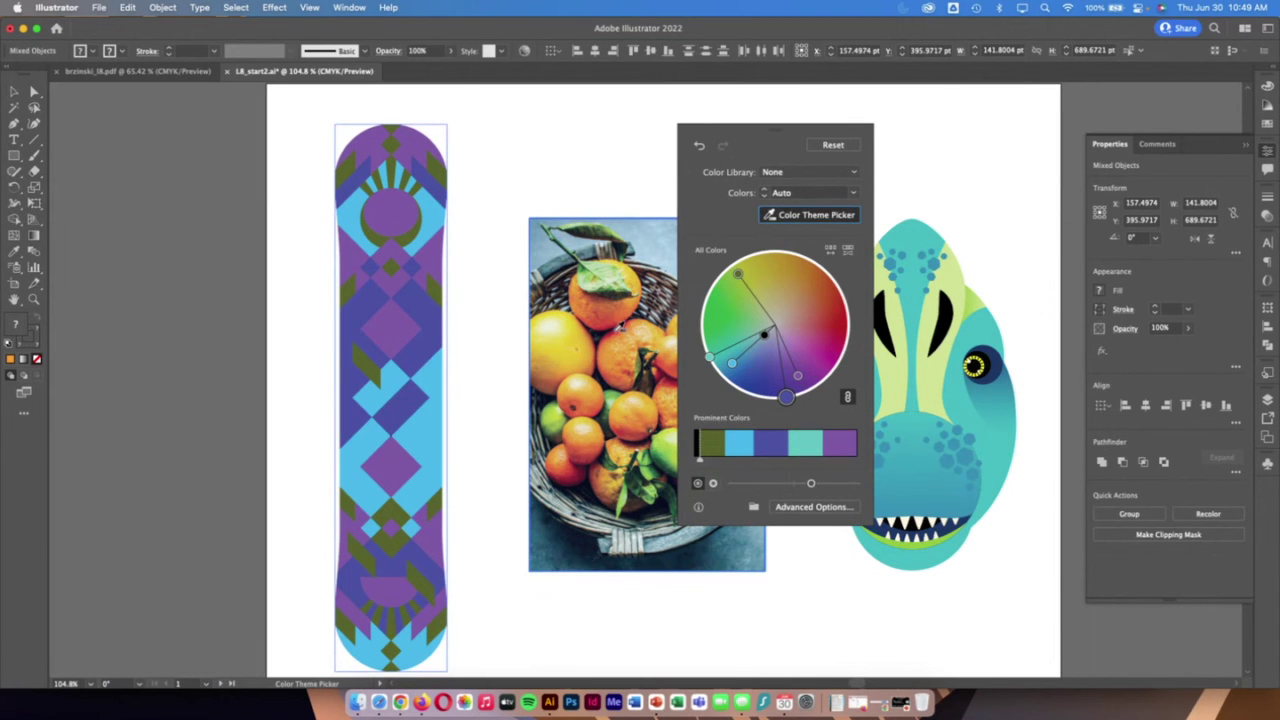
left_click(625, 350)
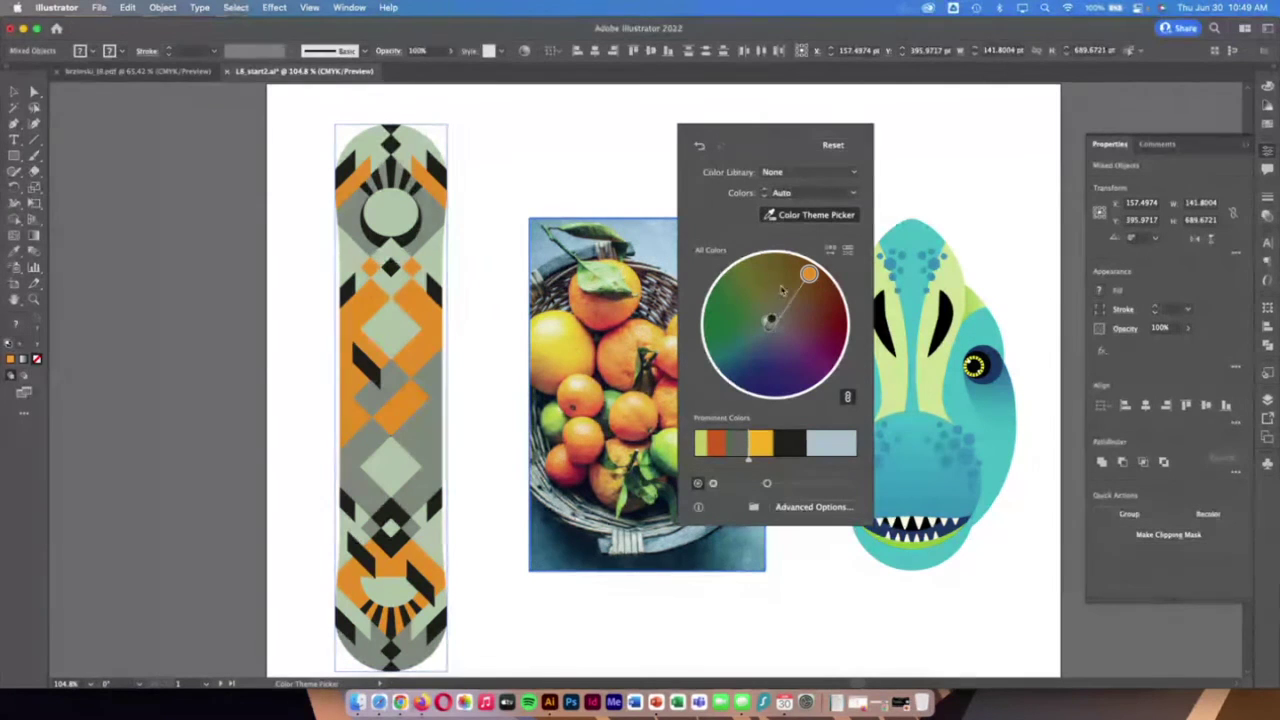
left_click_drag(772, 319, 738, 333)
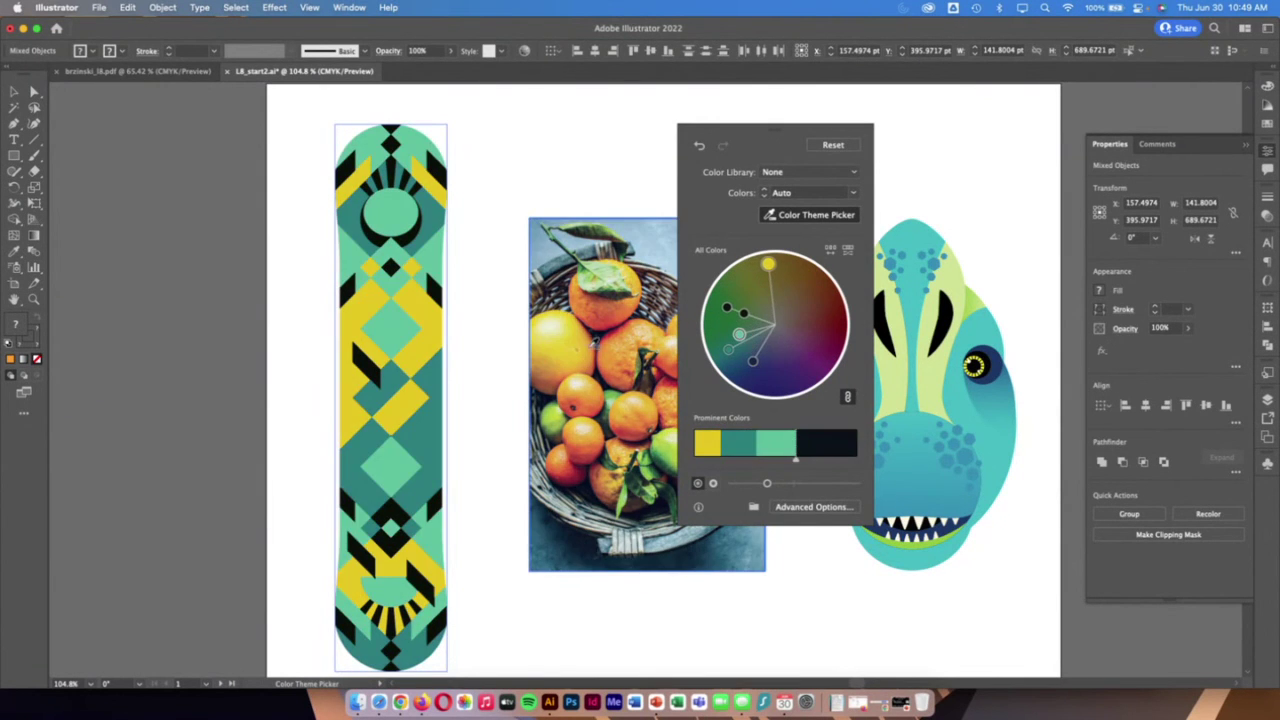
left_click(626, 360)
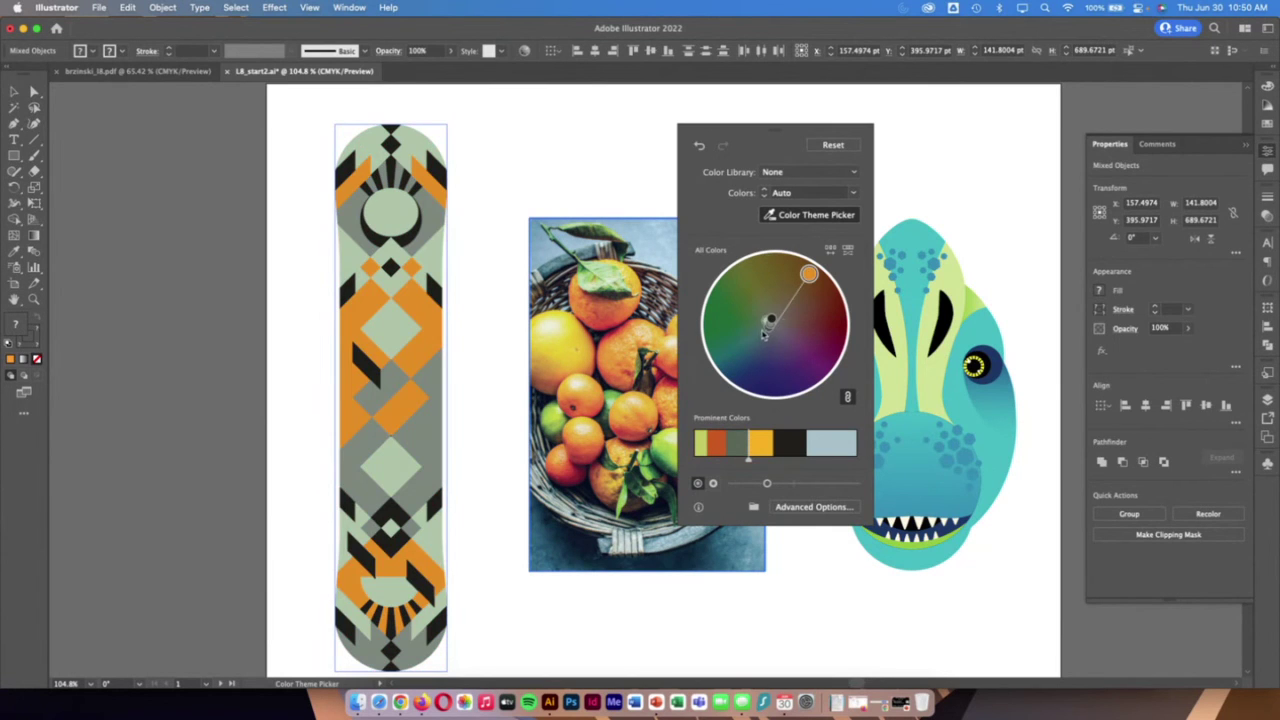
mouse_move(771, 319)
left_mouse_down()
mouse_move(785, 283)
mouse_move(751, 275)
mouse_move(767, 303)
mouse_move(769, 286)
mouse_move(751, 300)
mouse_move(776, 303)
mouse_move(759, 300)
left_mouse_up()
left_click_drag(834, 343, 810, 259)
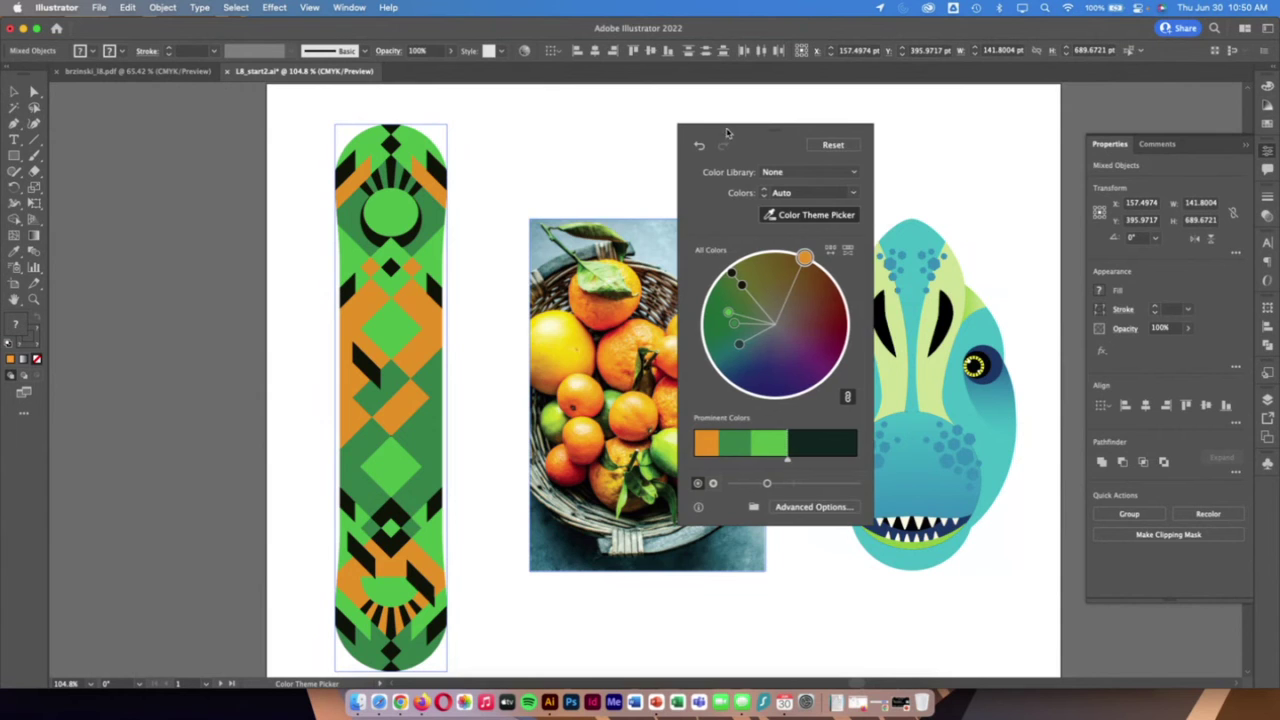
Uncover the dinosaur head and try color themes picked from different areas of it on the snowboard, adjusting the hues and prominent color weights
left_click_drag(727, 133, 565, 142)
mouse_move(602, 150)
left_mouse_down()
mouse_move(604, 282)
mouse_move(622, 92)
mouse_move(593, 136)
left_mouse_up()
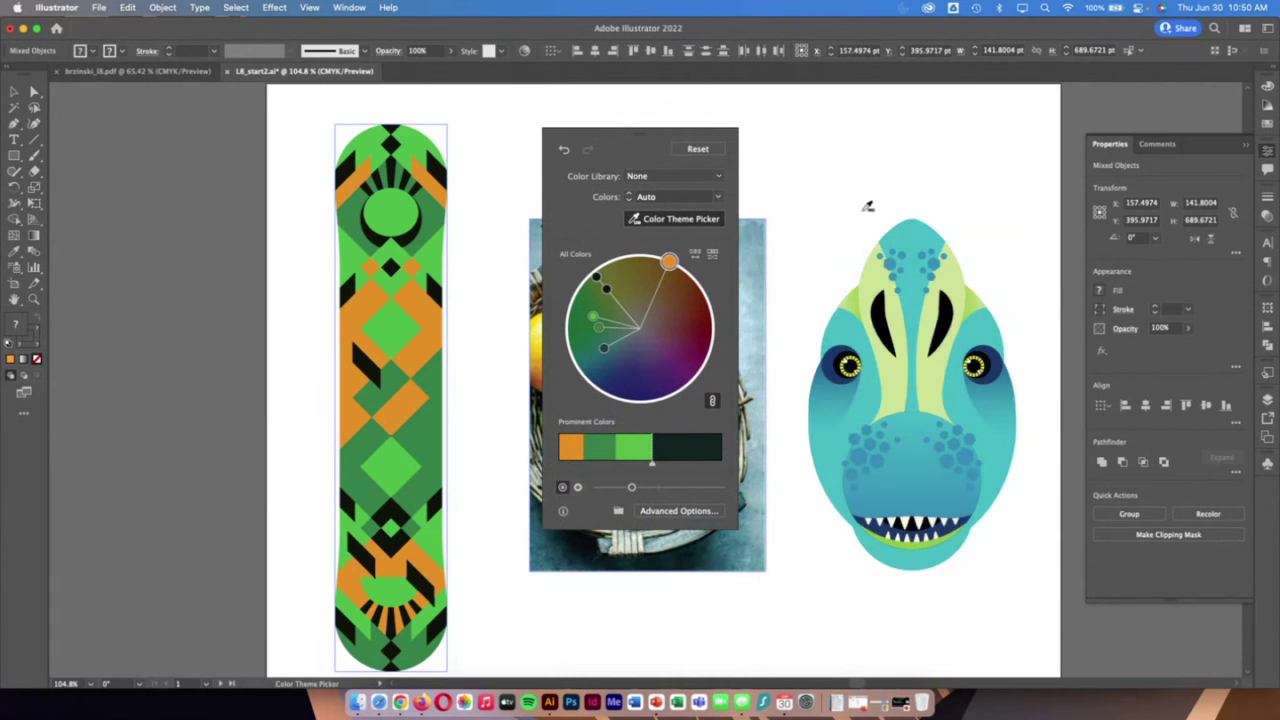
mouse_move(852, 192)
left_mouse_down()
mouse_move(881, 210)
mouse_move(897, 253)
mouse_move(890, 325)
mouse_move(832, 325)
mouse_move(823, 285)
mouse_move(848, 178)
left_mouse_up()
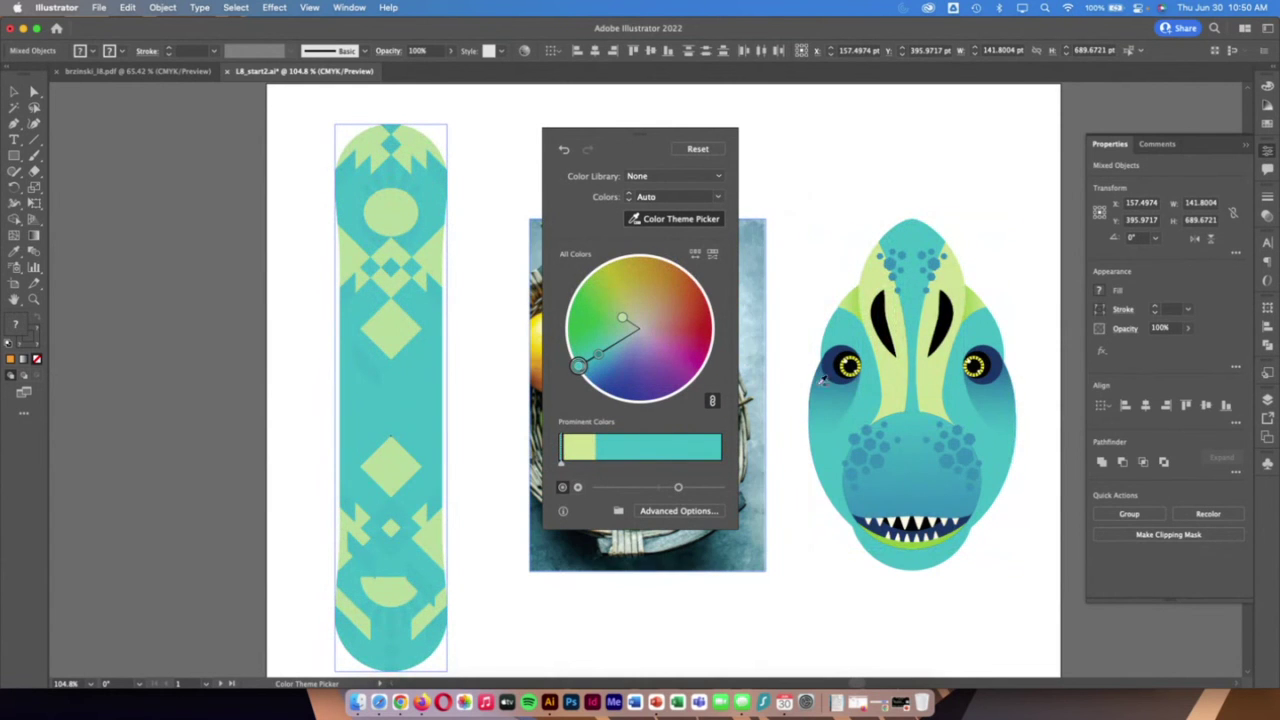
mouse_move(821, 203)
left_mouse_down()
mouse_move(809, 405)
mouse_move(881, 372)
mouse_move(912, 333)
mouse_move(867, 218)
mouse_move(826, 214)
left_mouse_up()
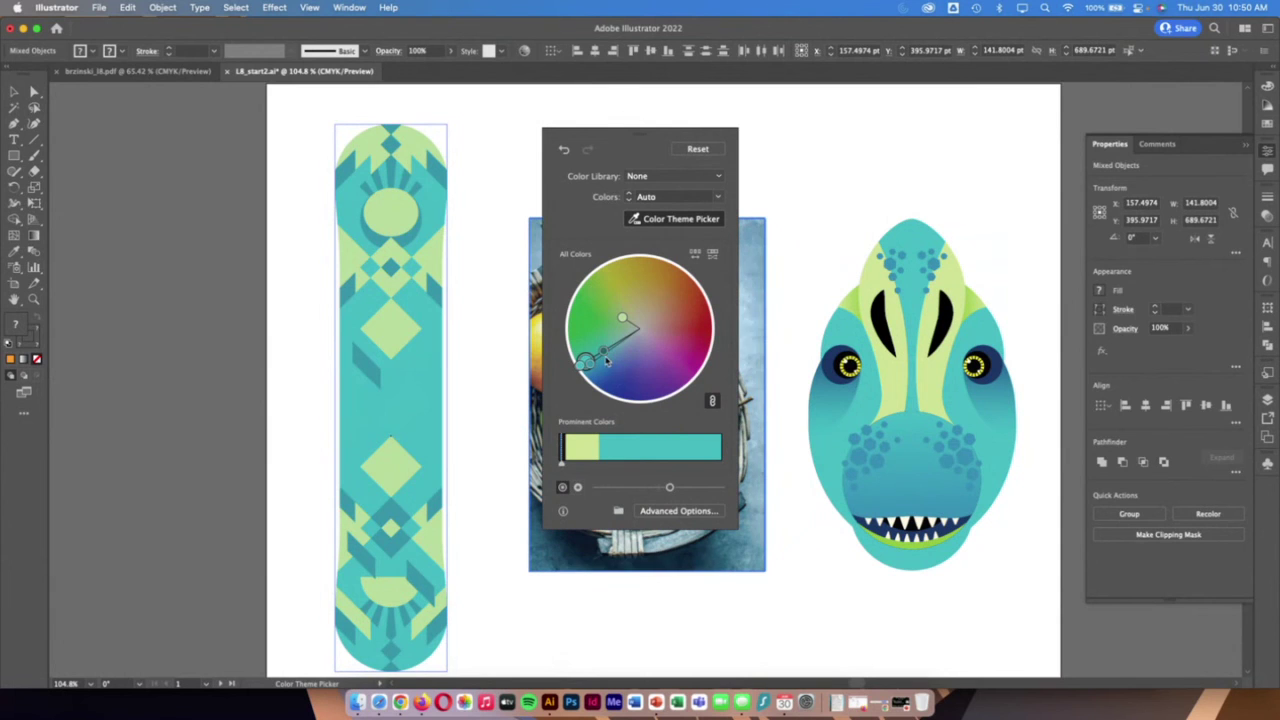
mouse_move(588, 362)
left_mouse_down()
mouse_move(618, 352)
mouse_move(592, 372)
mouse_move(586, 338)
mouse_move(597, 372)
left_mouse_up()
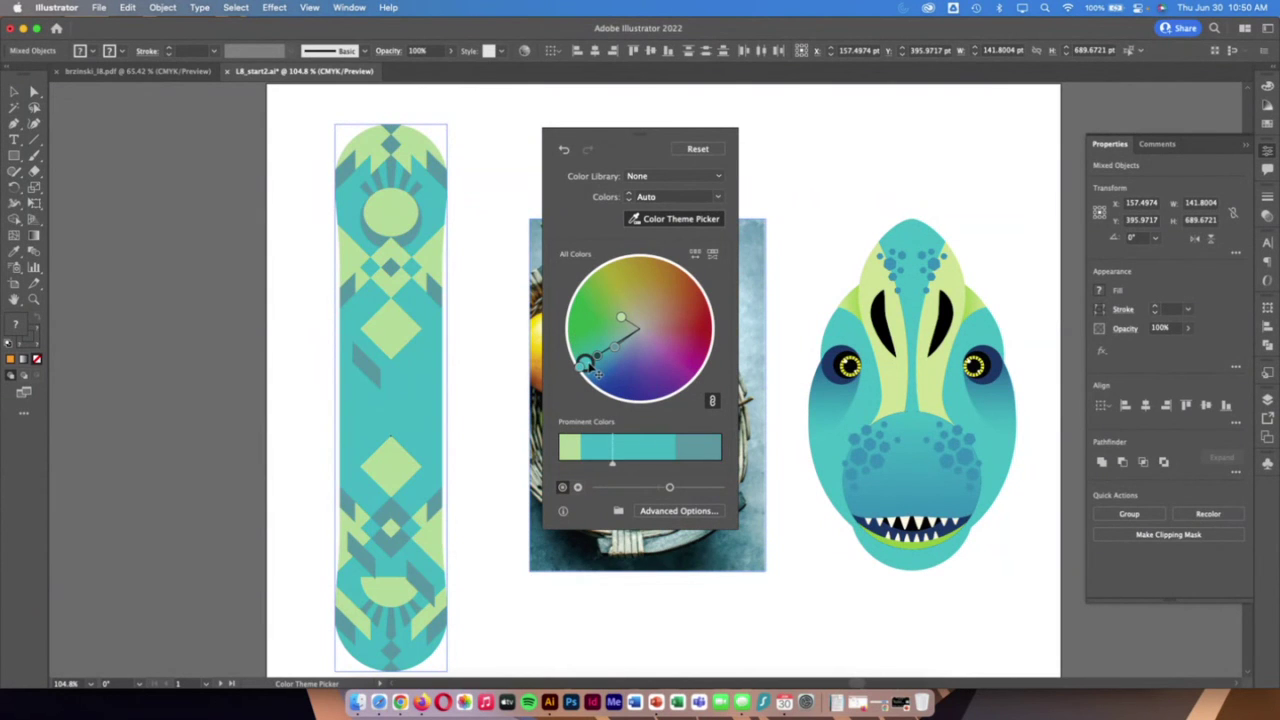
mouse_move(613, 464)
left_mouse_down()
mouse_move(692, 470)
mouse_move(601, 468)
left_mouse_up()
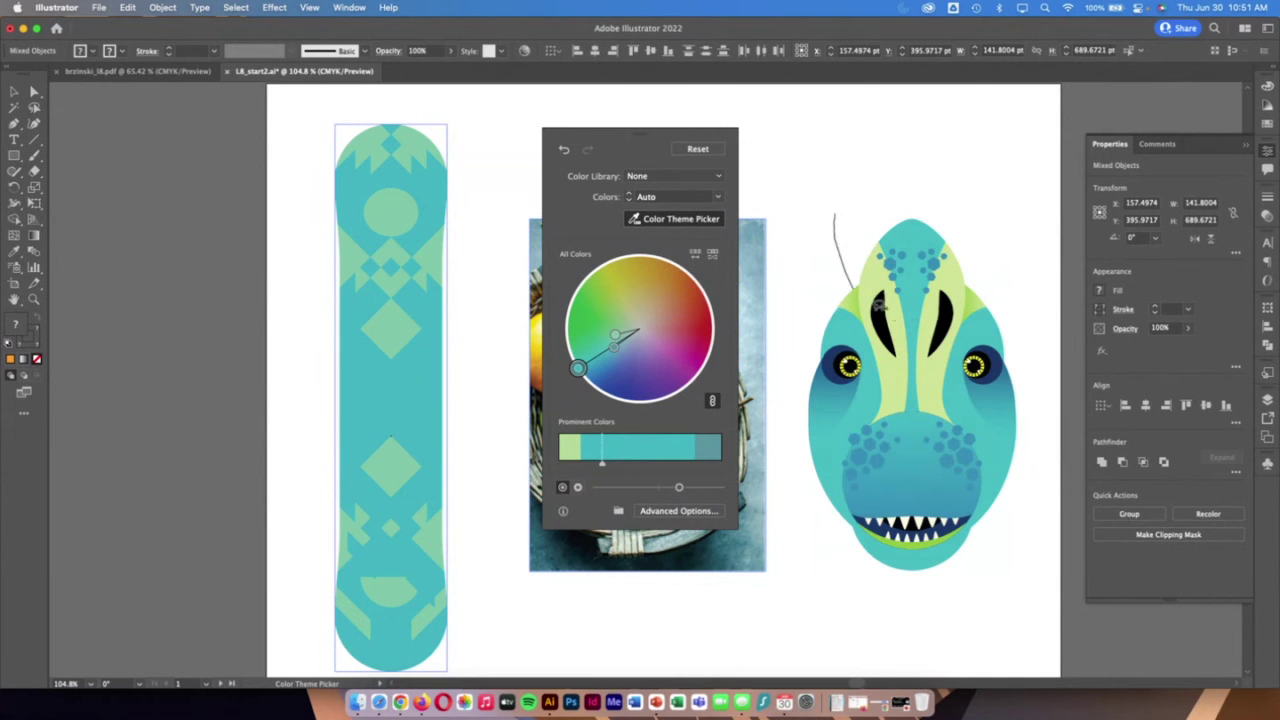
mouse_move(879, 305)
left_mouse_down()
mouse_move(1011, 286)
mouse_move(838, 188)
left_mouse_up()
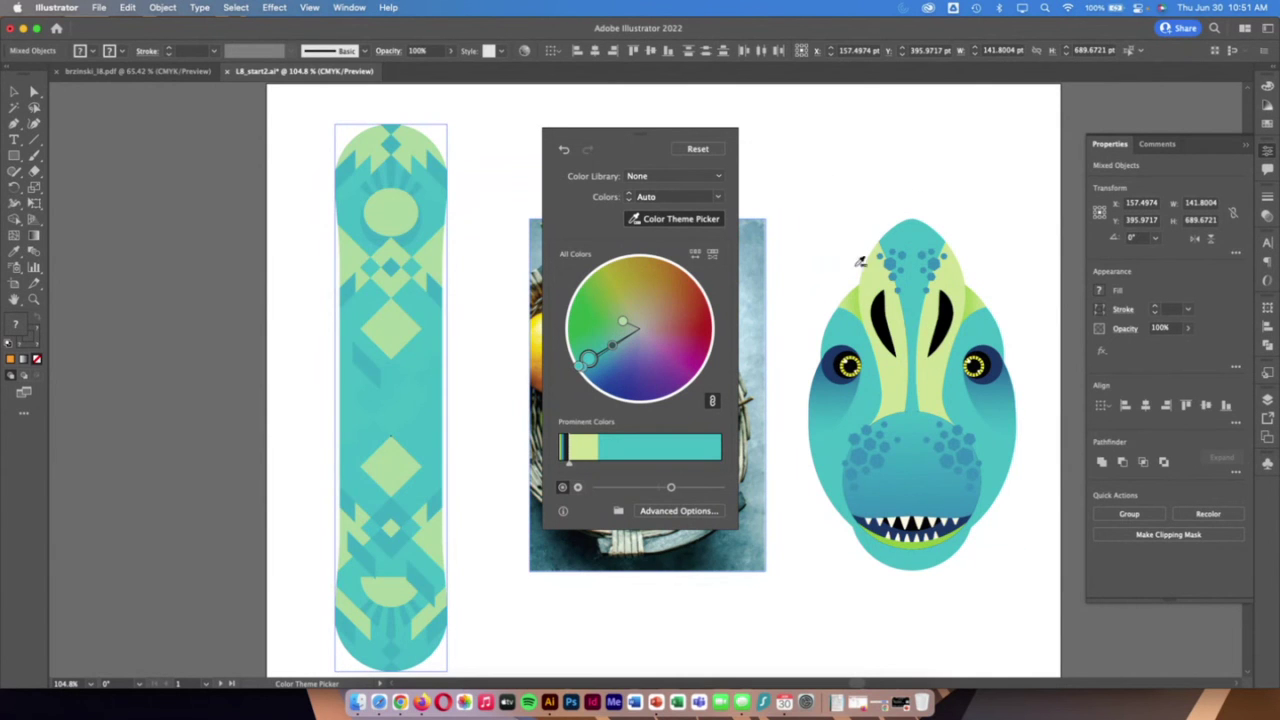
mouse_move(814, 302)
left_mouse_down()
mouse_move(905, 392)
mouse_move(824, 288)
left_mouse_up()
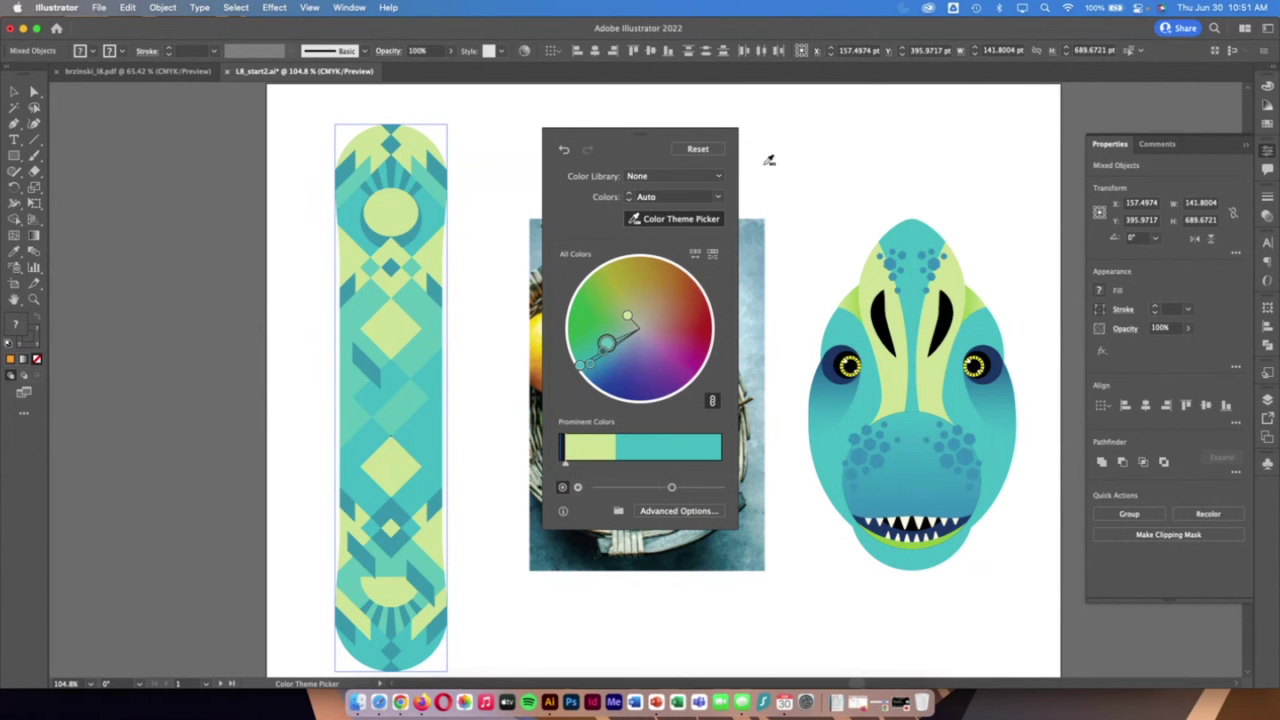
Reset the snowboard to its original colors and close the Recolor Artwork dialog with nothing selected
left_click(697, 151)
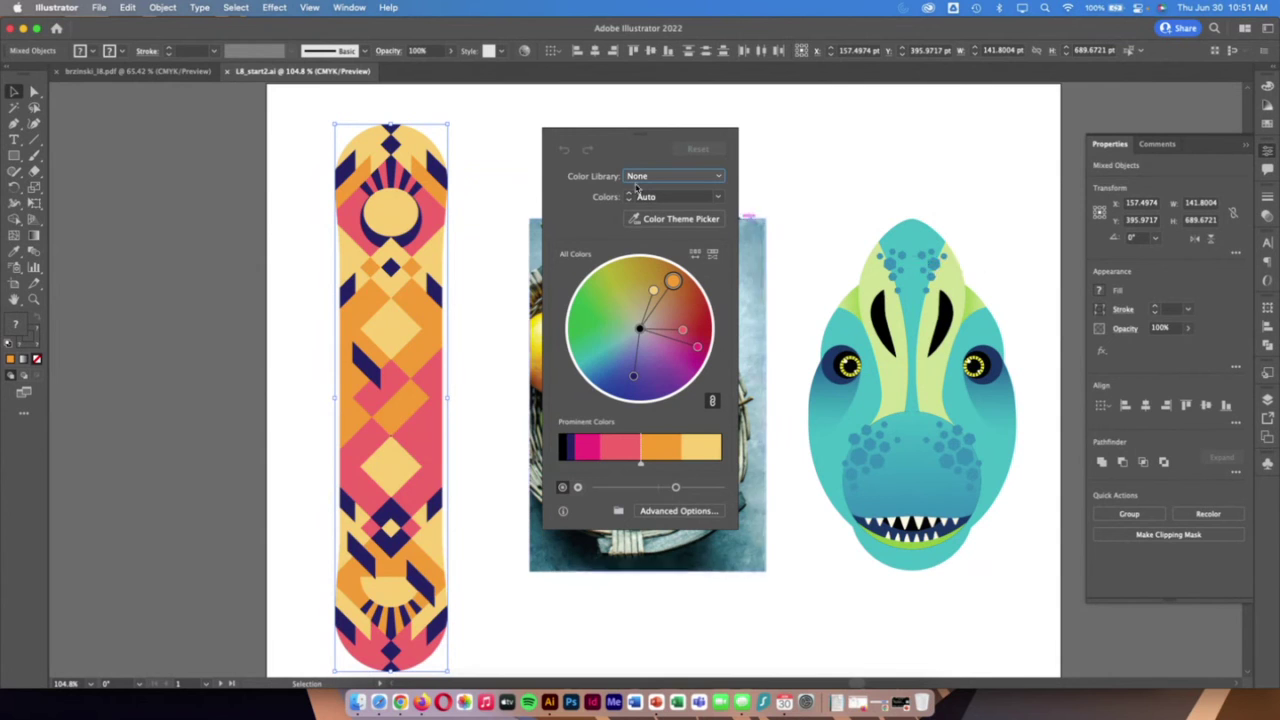
left_click_drag(643, 136, 866, 139)
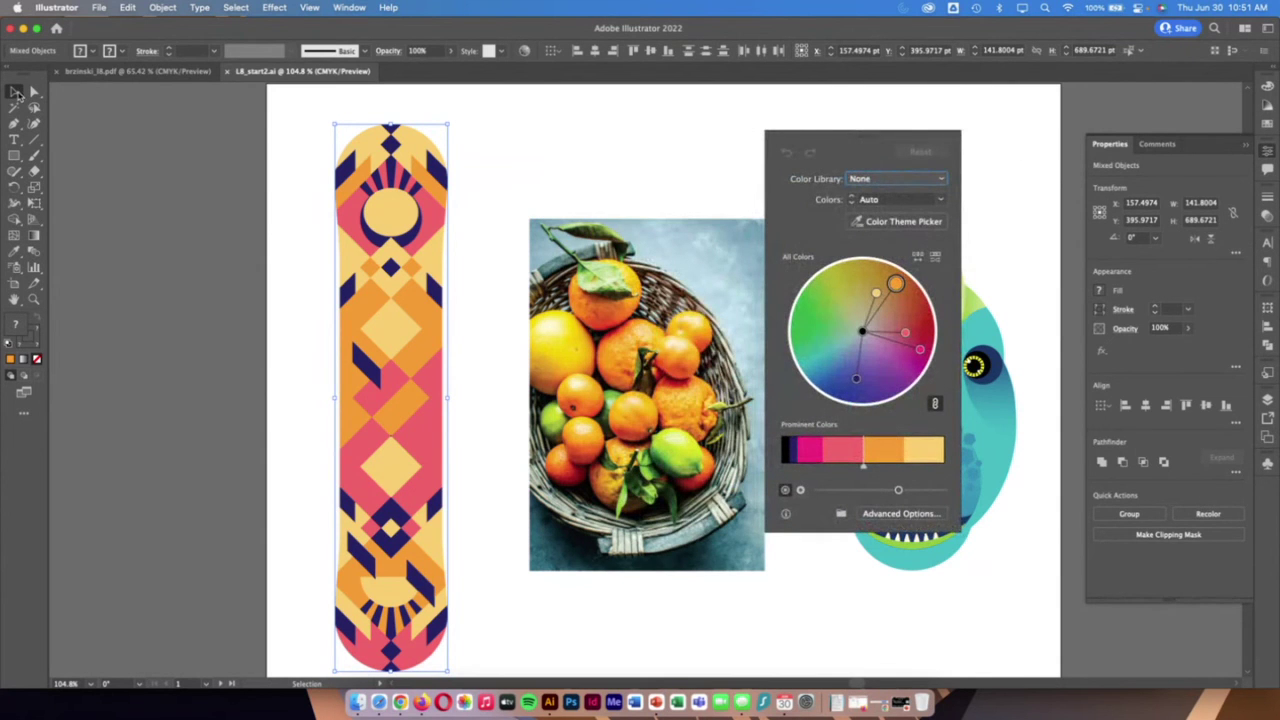
left_click(242, 177)
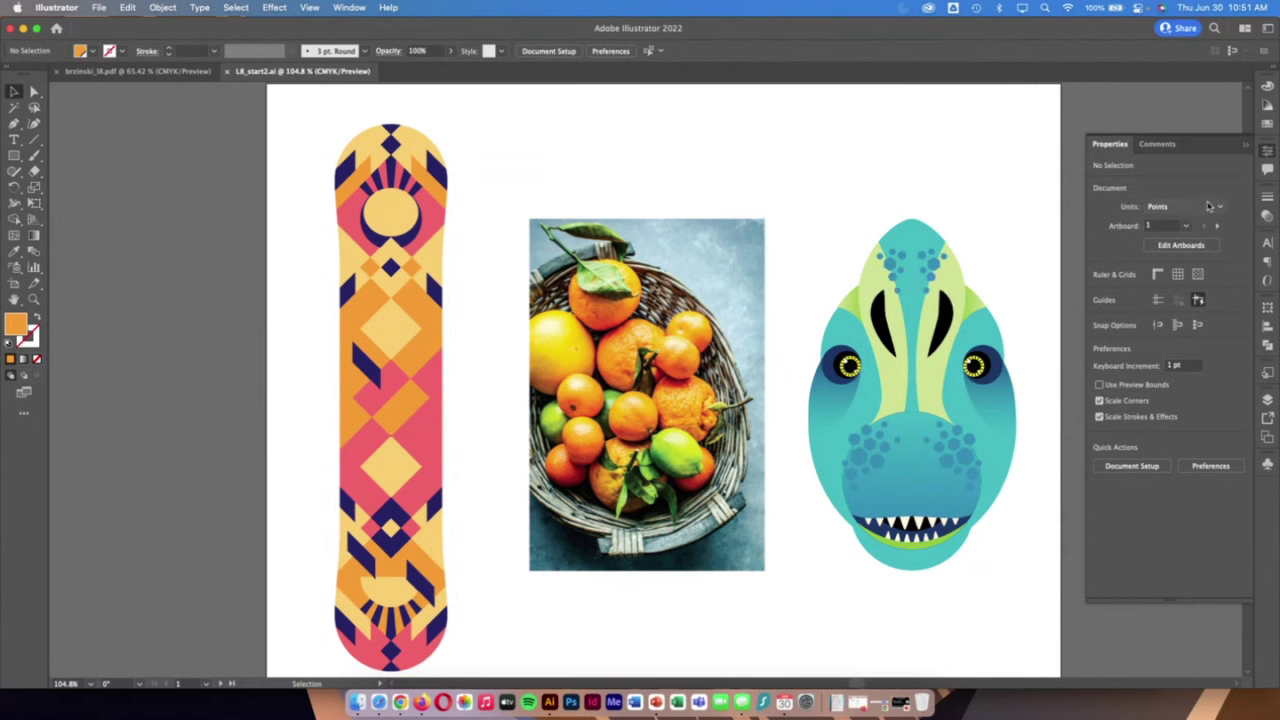
Show the swatches instead of the object properties and convert the entire left snowboard on the second artboard into a Live Paint group
left_click(1248, 146)
scroll(1094, 246, "down", 10)
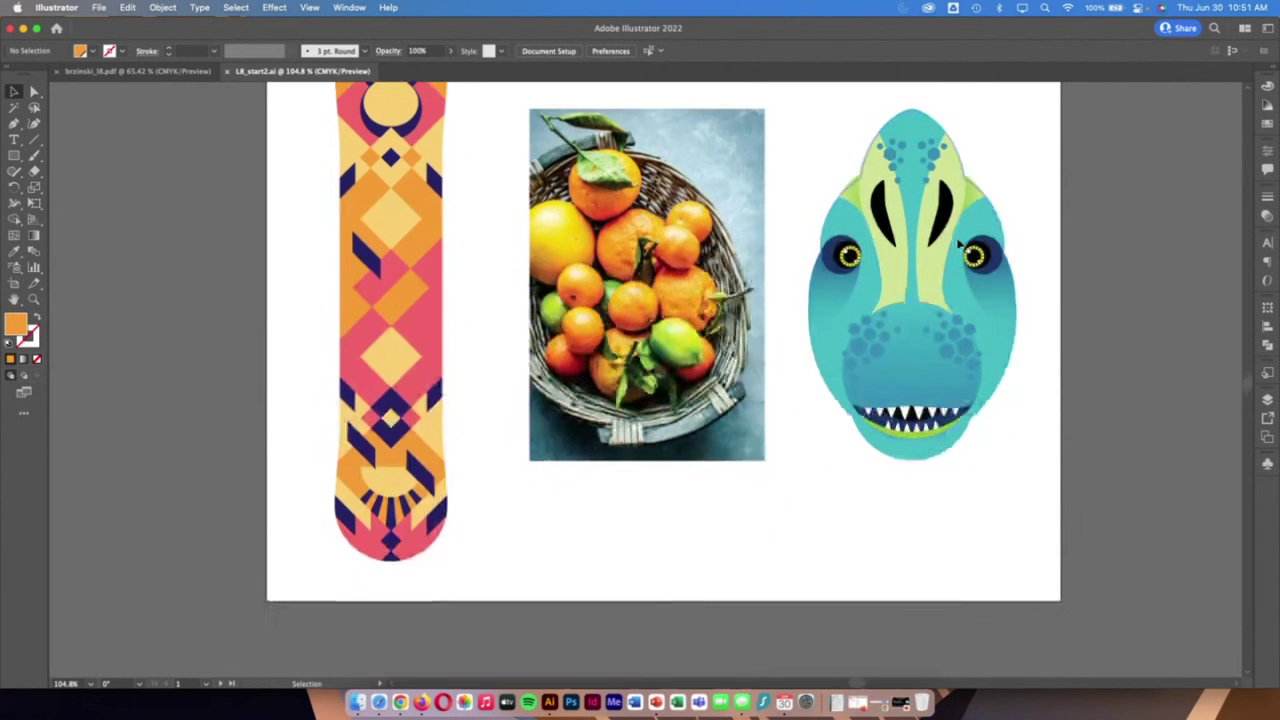
scroll(957, 244, "down", 5)
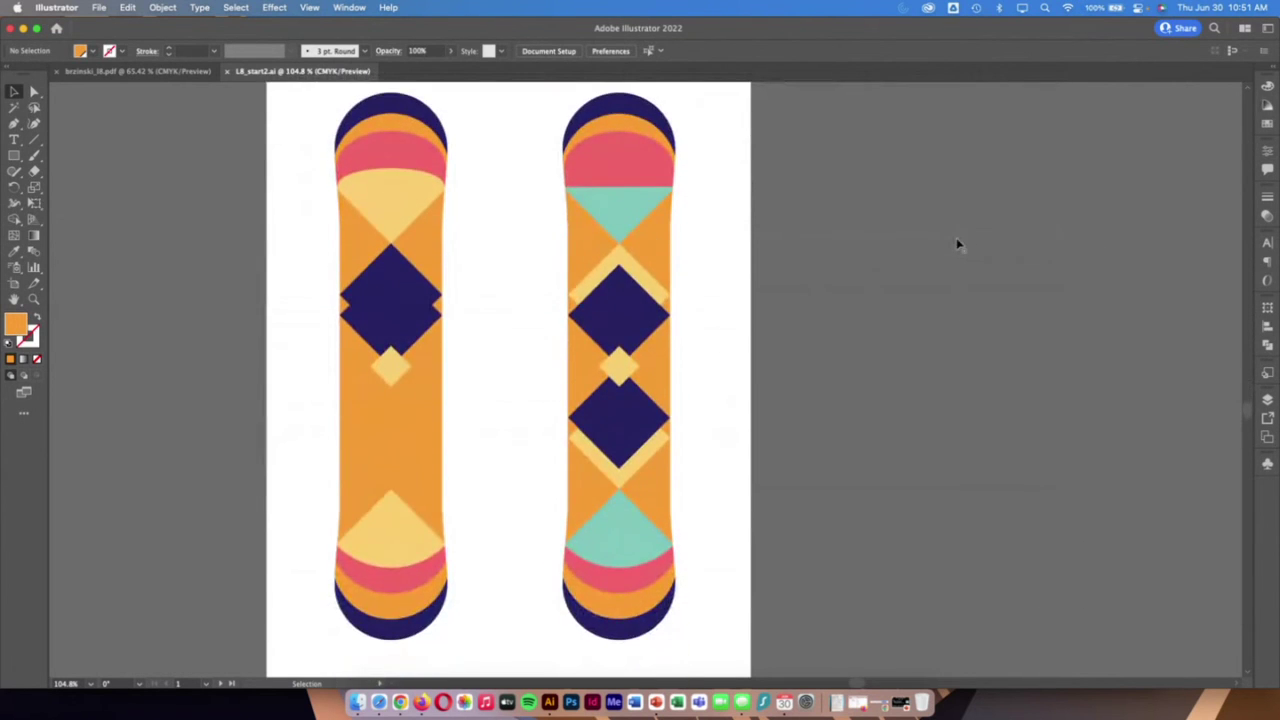
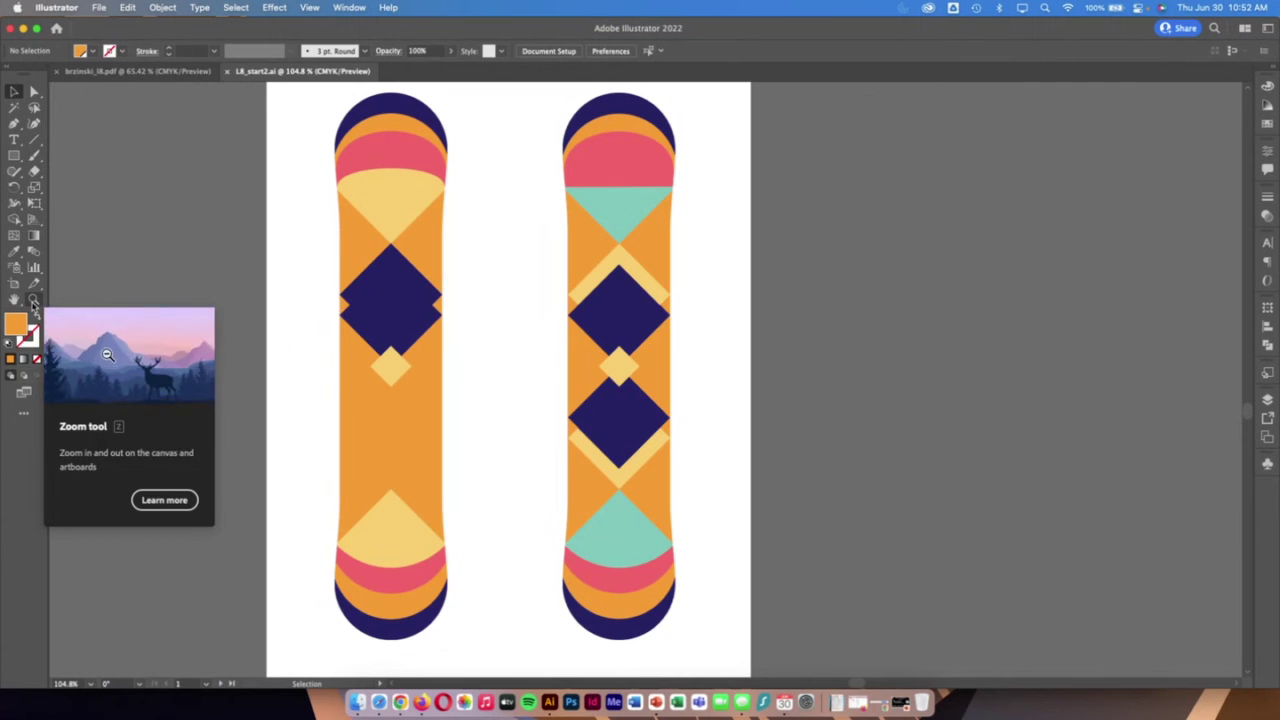
left_click(1267, 124)
left_click(1097, 173)
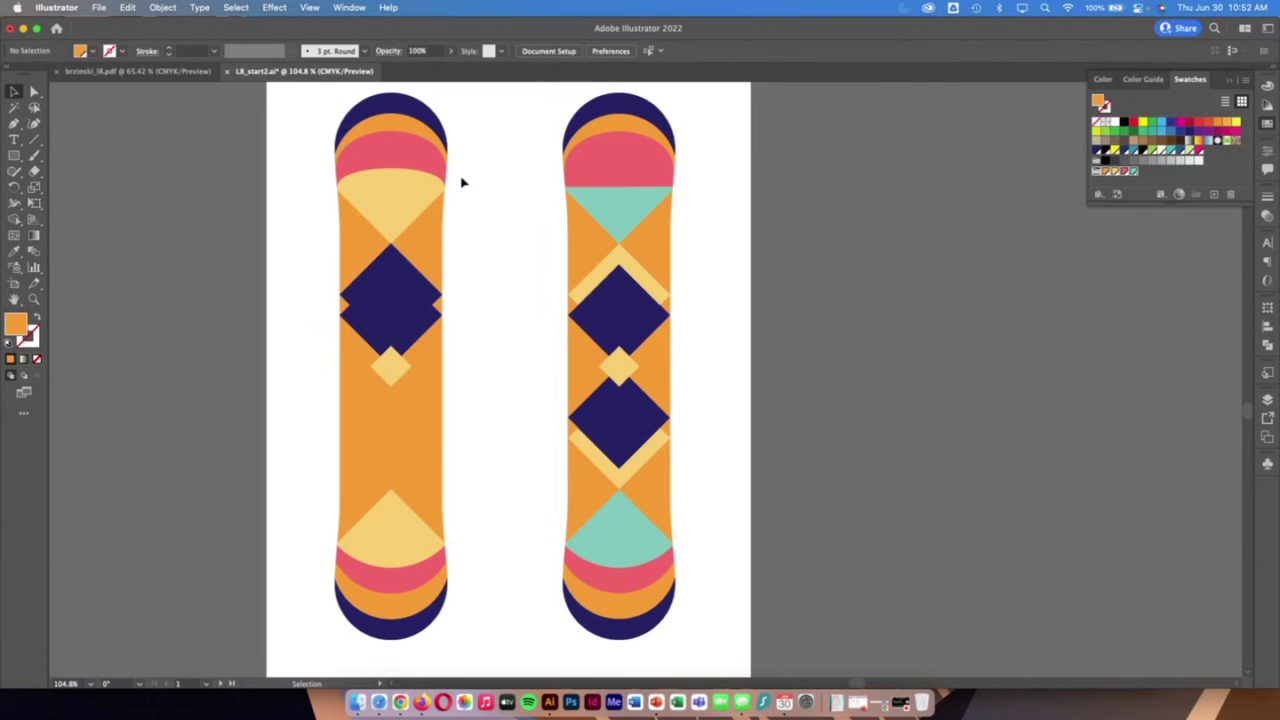
left_click_drag(308, 98, 472, 648)
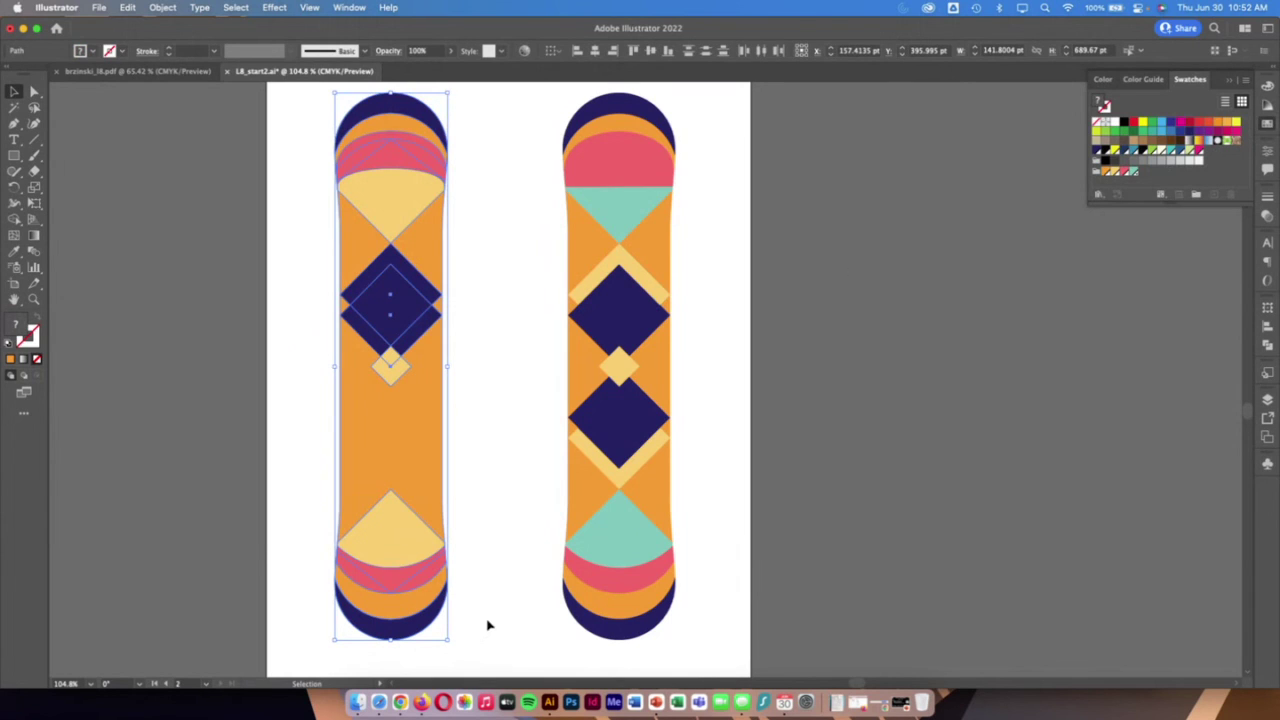
left_click(157, 7)
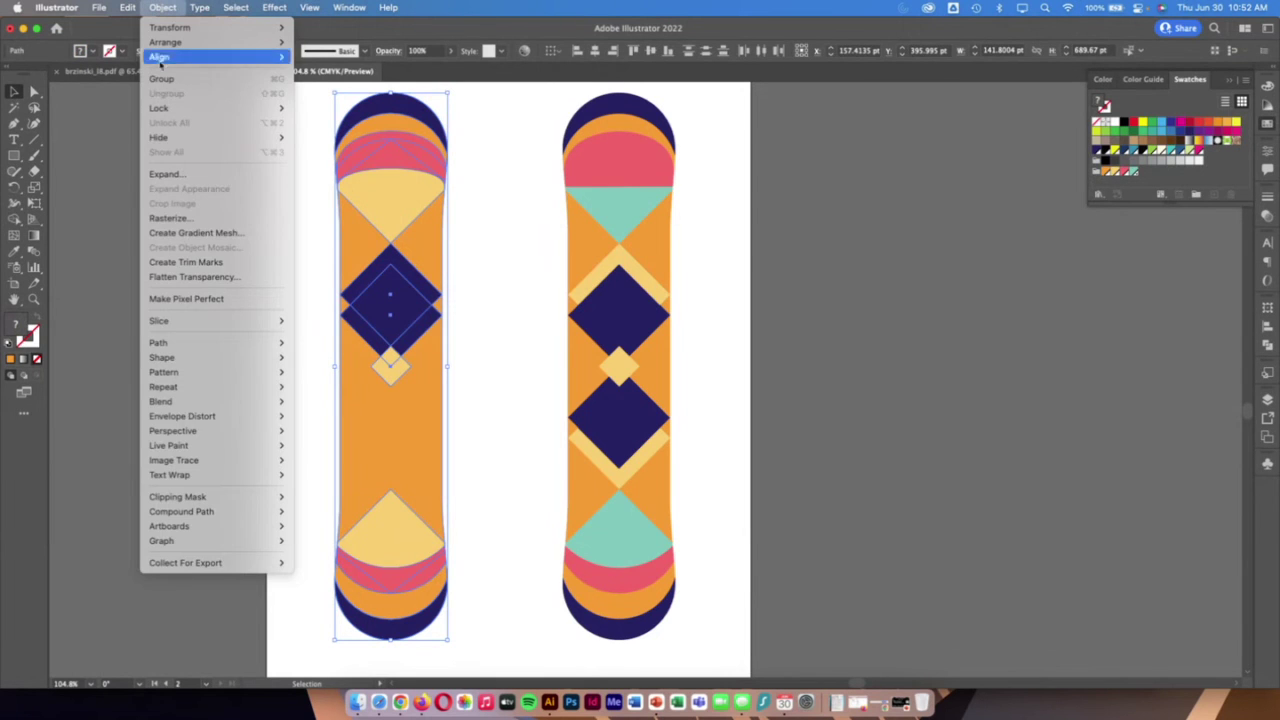
left_click(318, 446)
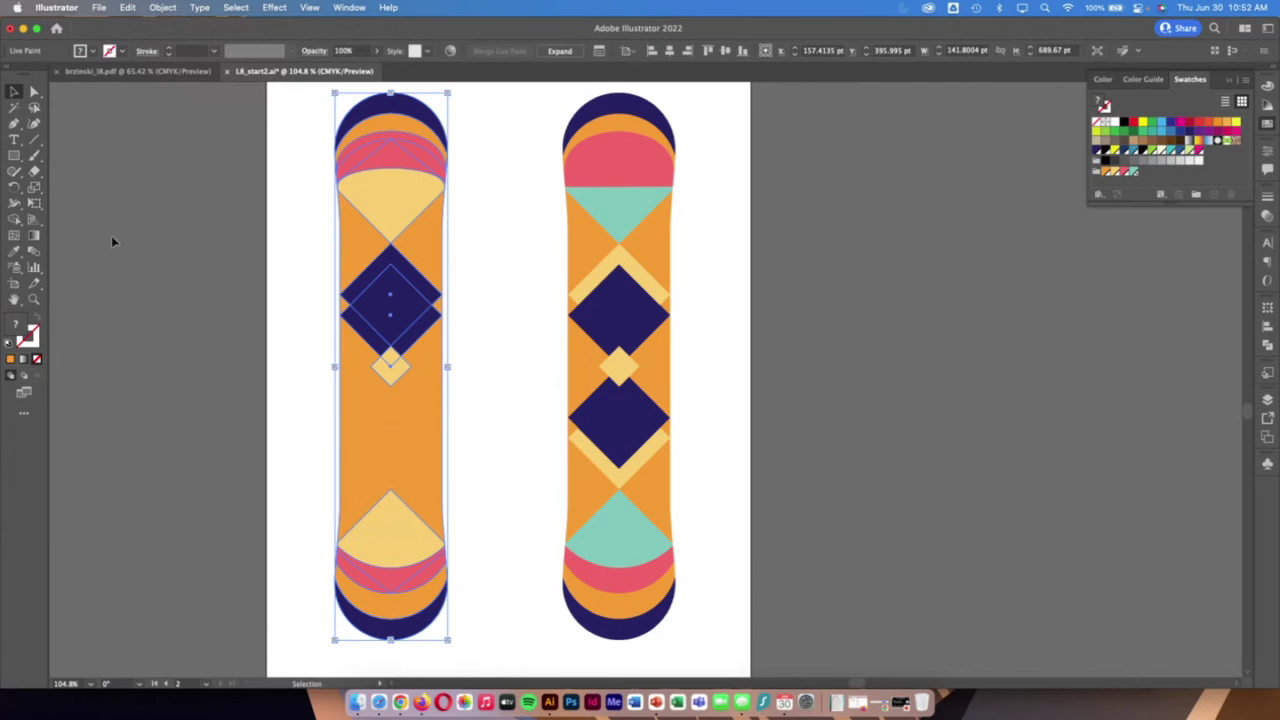
With the Live Paint Bucket and the orange, yellow, pink and aqua color group, fill the upper peak and the arc above it with aqua
left_click(1097, 171)
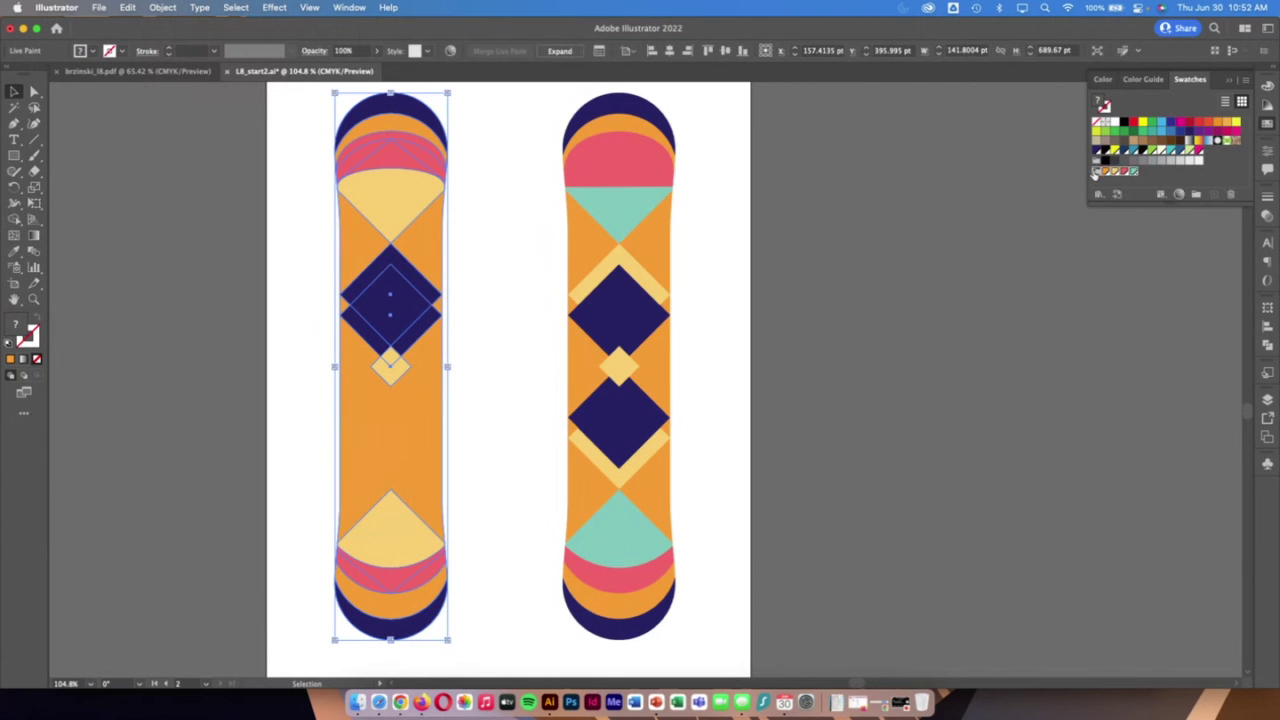
left_click(25, 418)
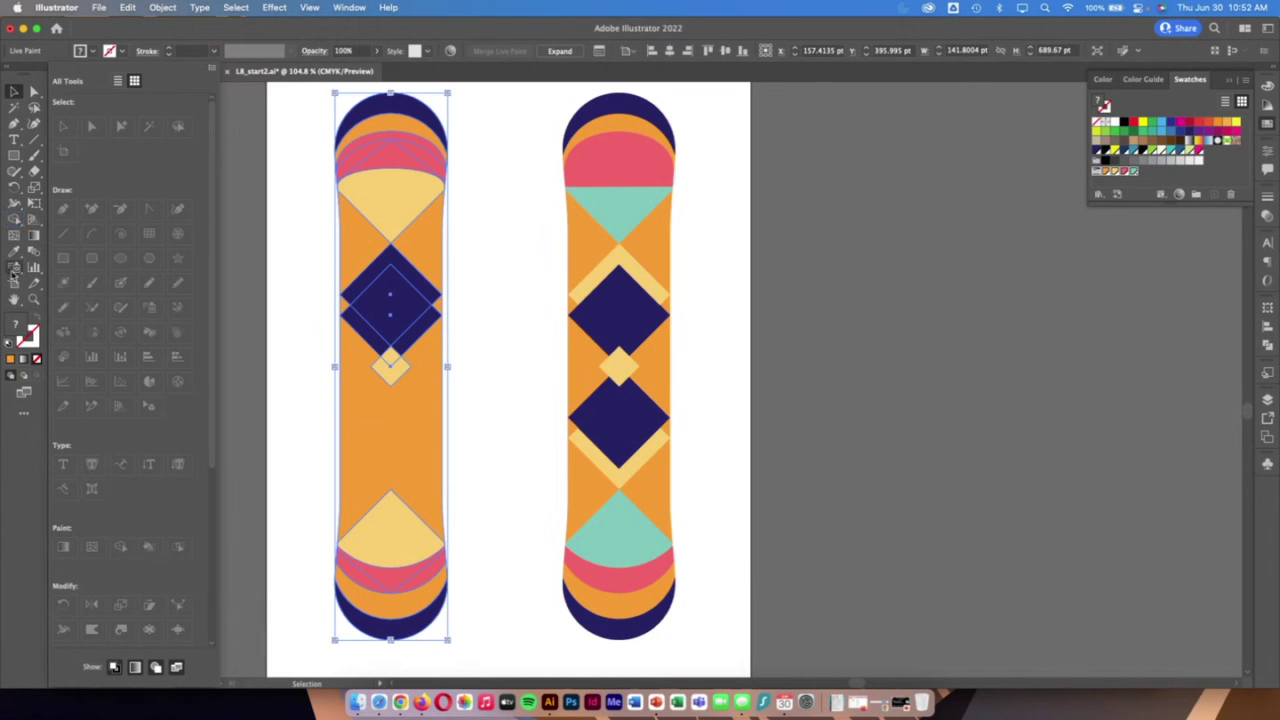
left_click_drag(14, 219, 86, 235)
left_click(390, 163)
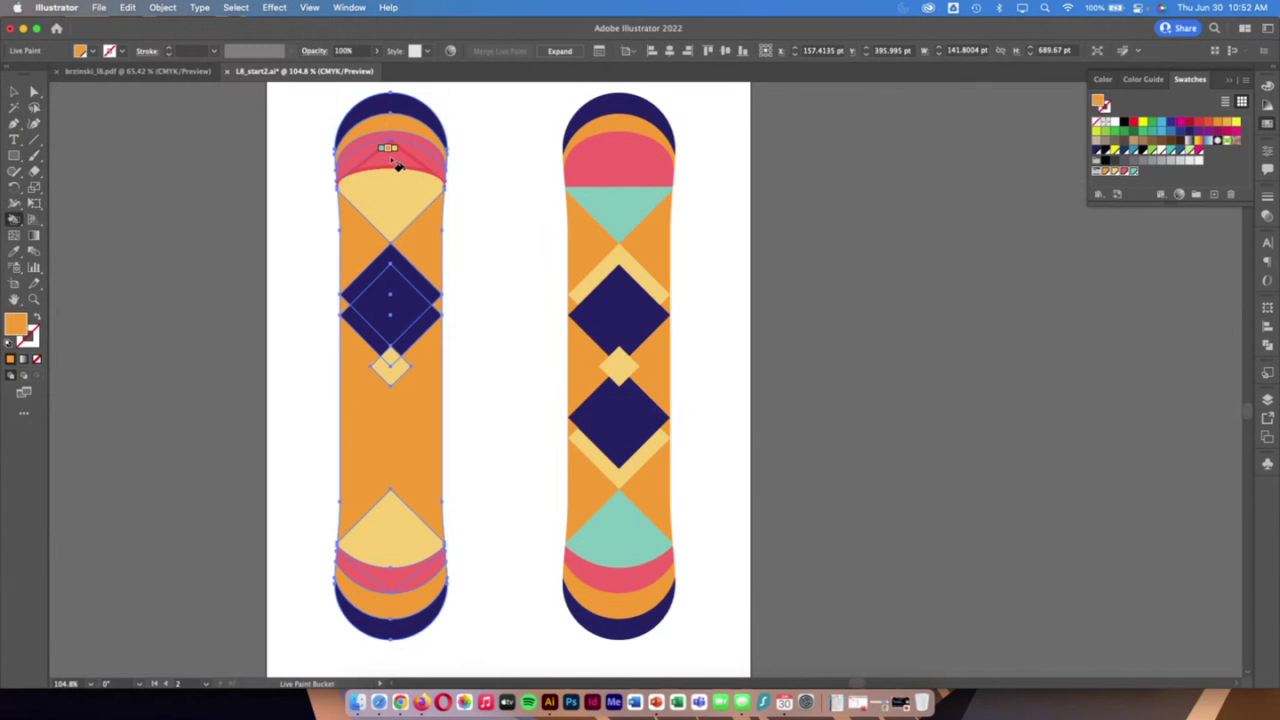
key("Right")
key("Right")
key("Right")
key("Right")
key("Right")
key("Right")
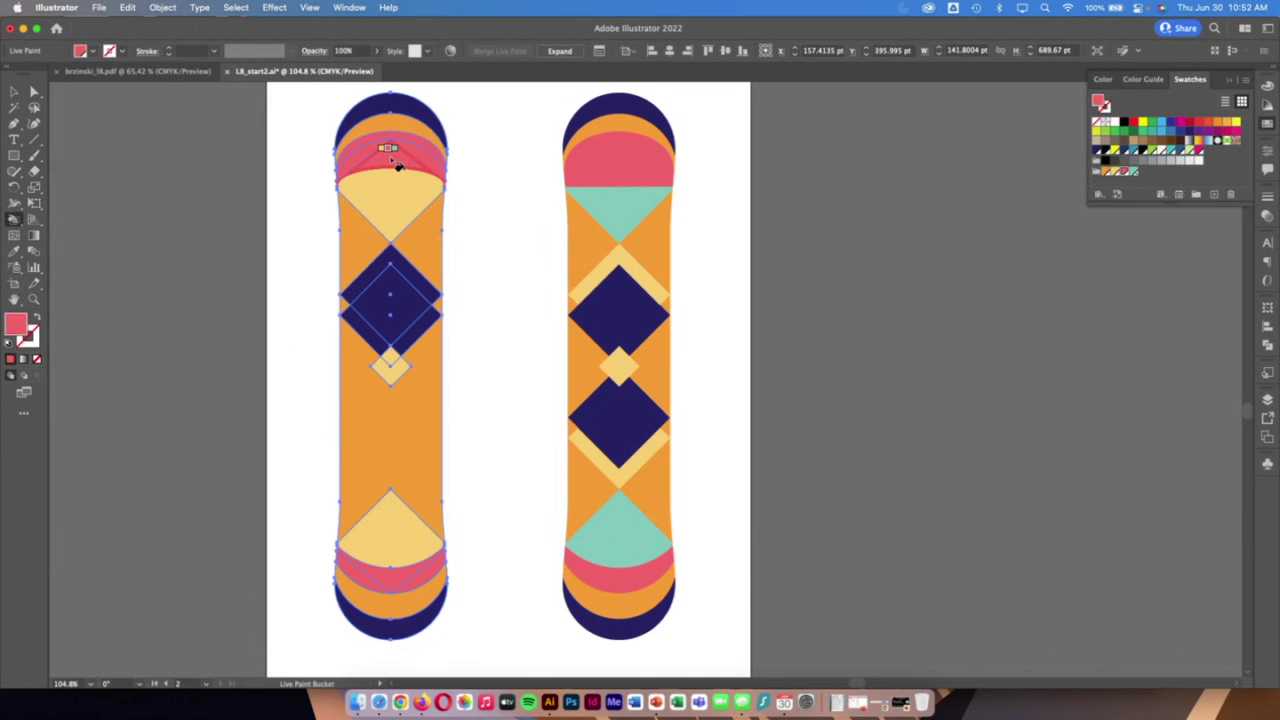
key("Right")
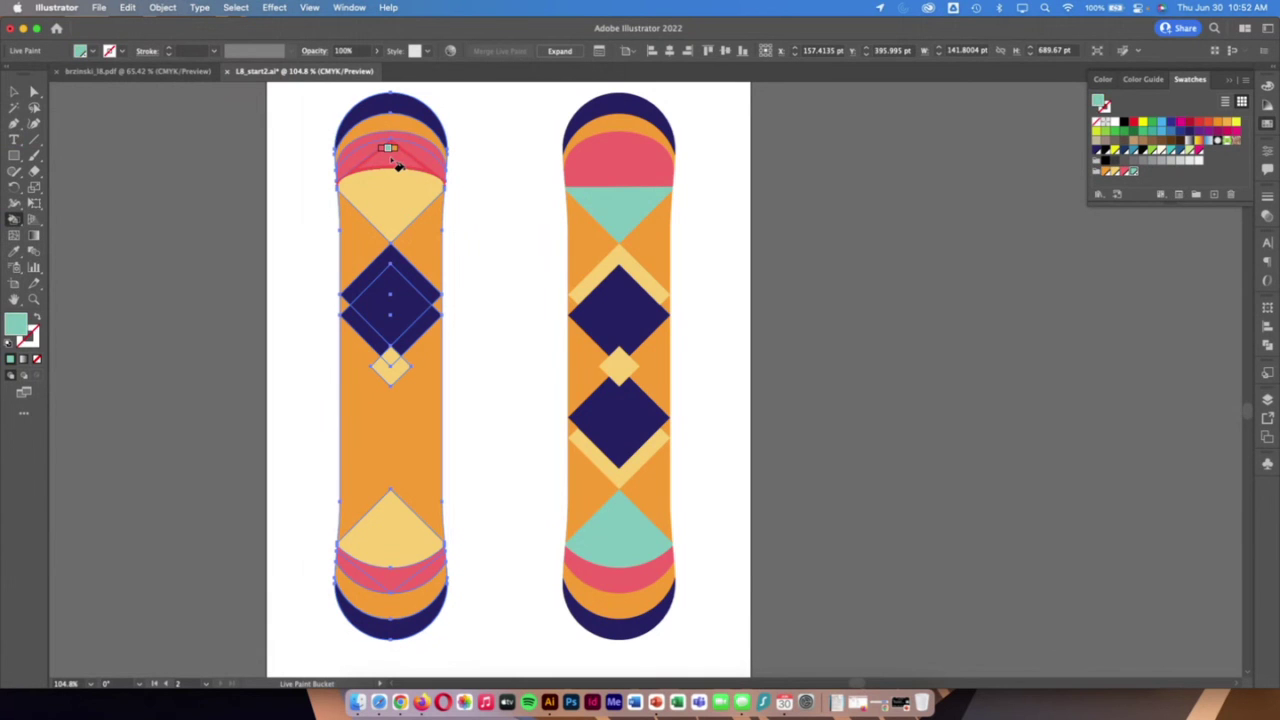
left_click(391, 160)
left_click(391, 122)
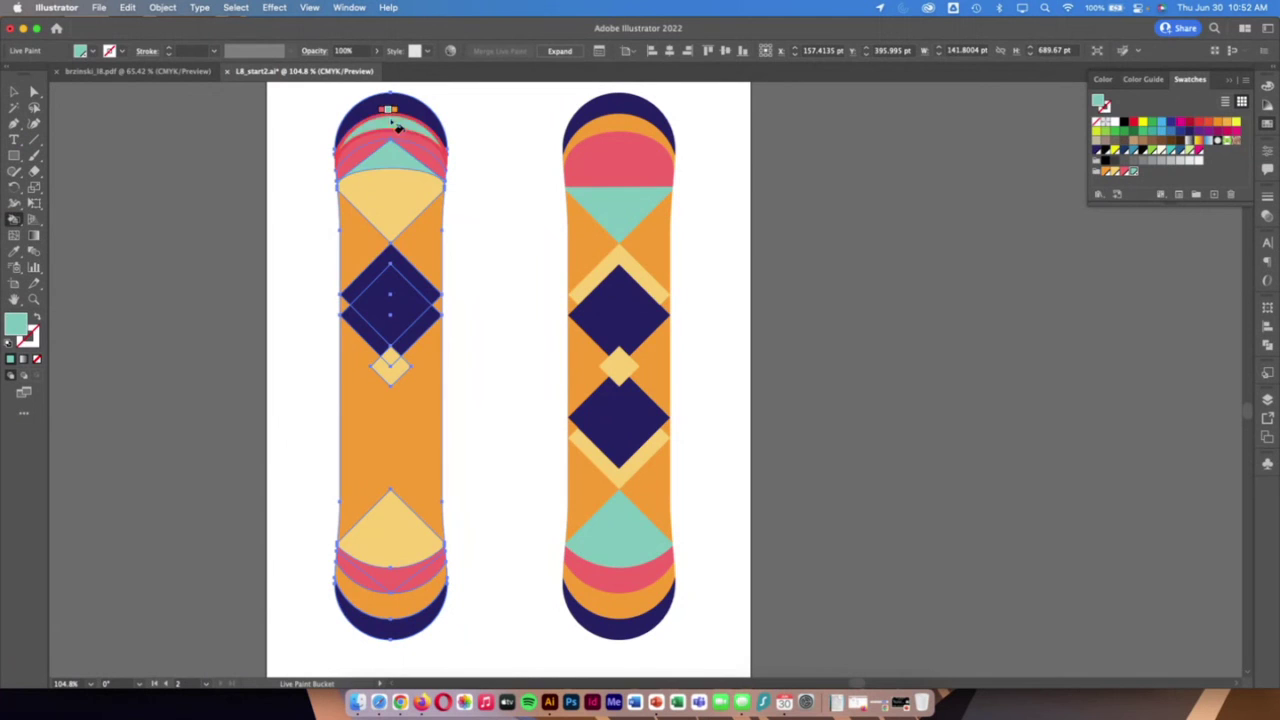
Paint the bands framing the left snowboard's navy diamond aqua and the diamond's center orange
left_click(382, 274)
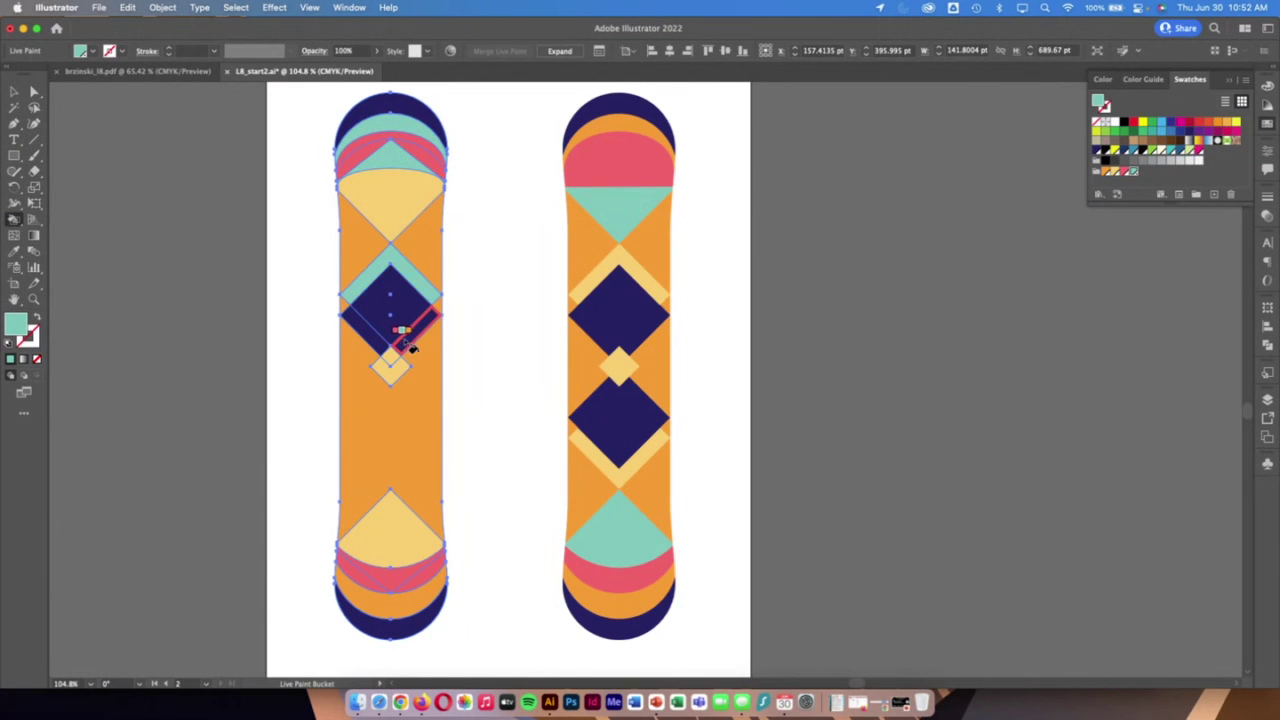
left_click(405, 342)
left_click(371, 336)
key("Right")
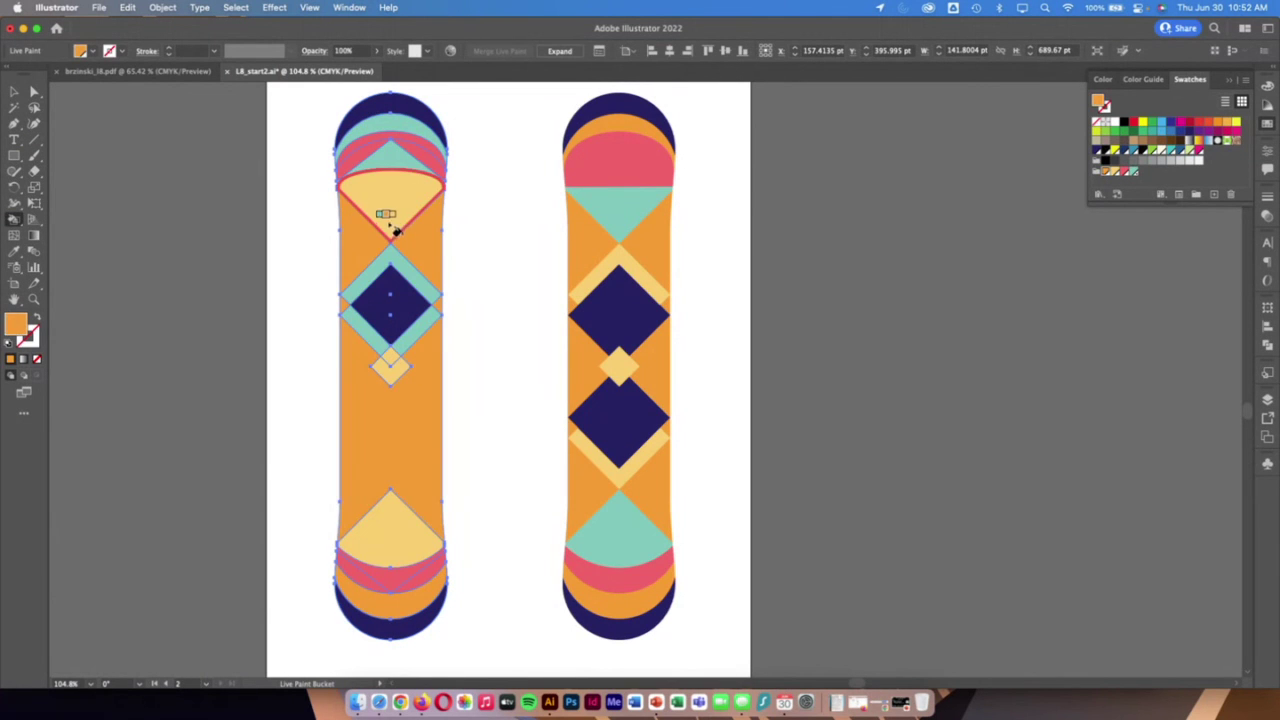
left_click(388, 290)
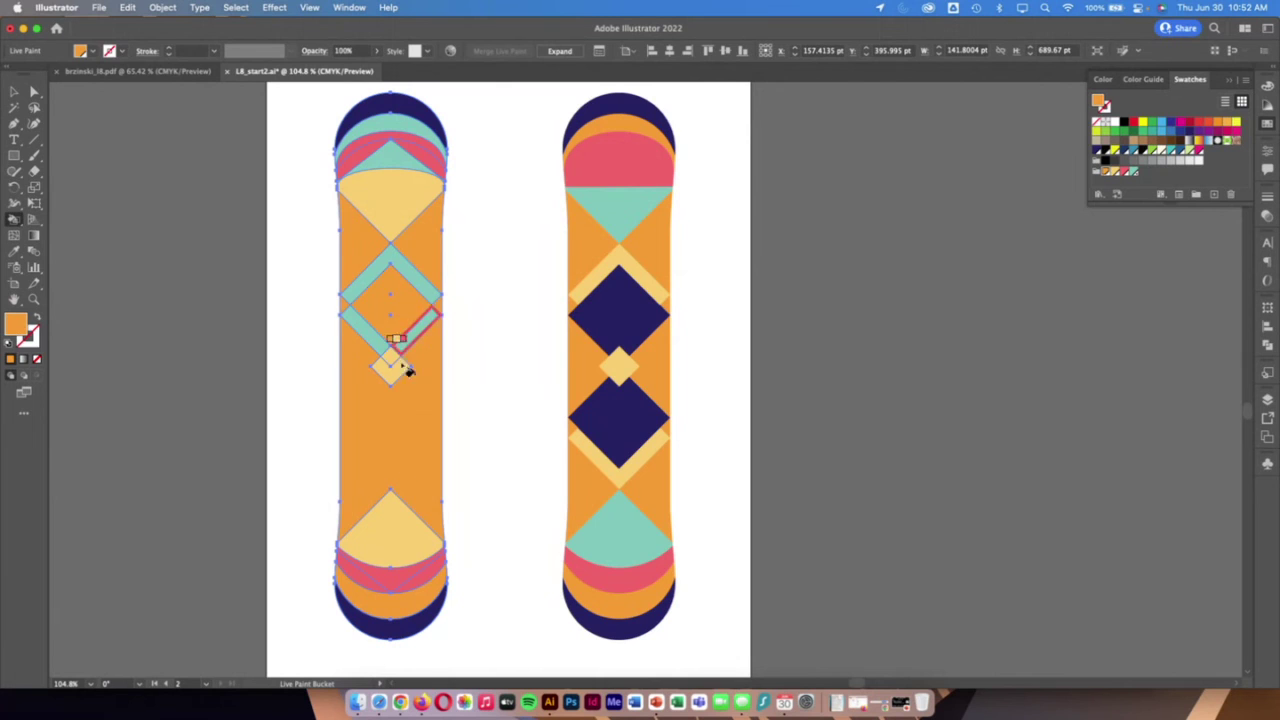
Paint the left snowboard's lower body light yellow and the fan shape below it pink
key("Right")
left_click(393, 452)
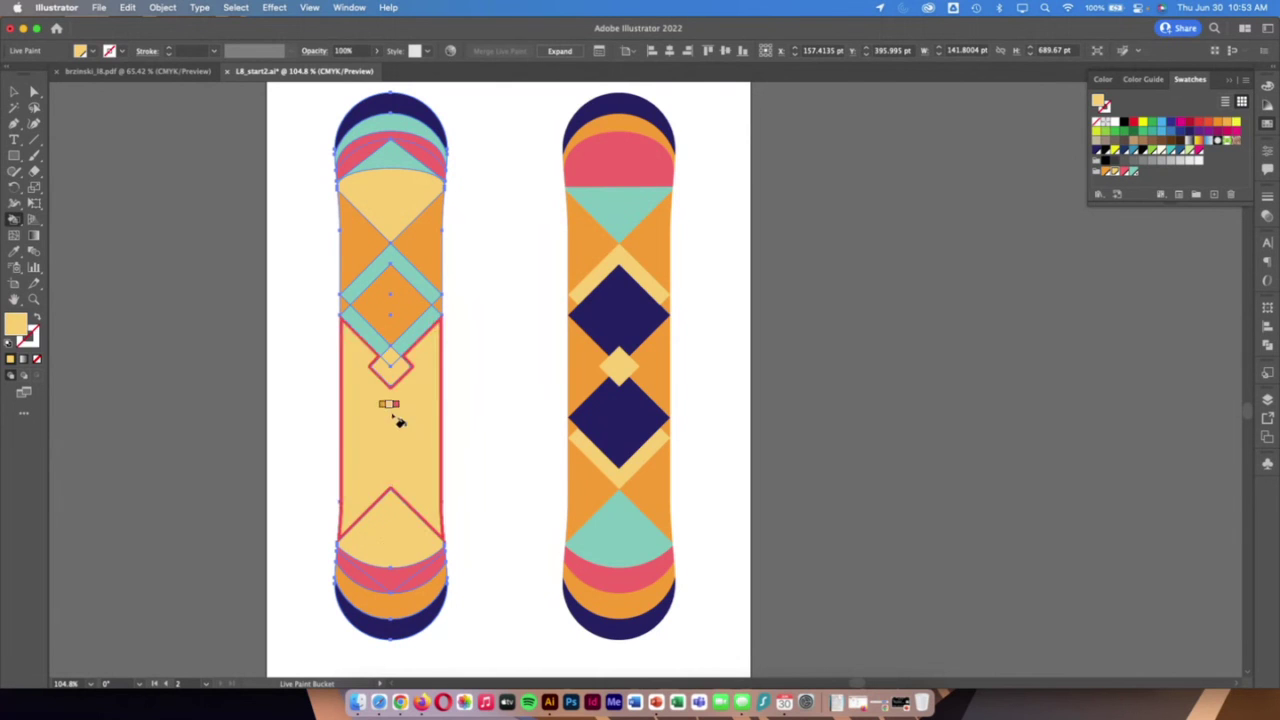
key("Right")
left_click(403, 541)
Paint the triangle near the left snowboard's lower end aqua, the slivers beside it orange, the band below yellow and the bottom tip pink
key("Right")
left_click(396, 586)
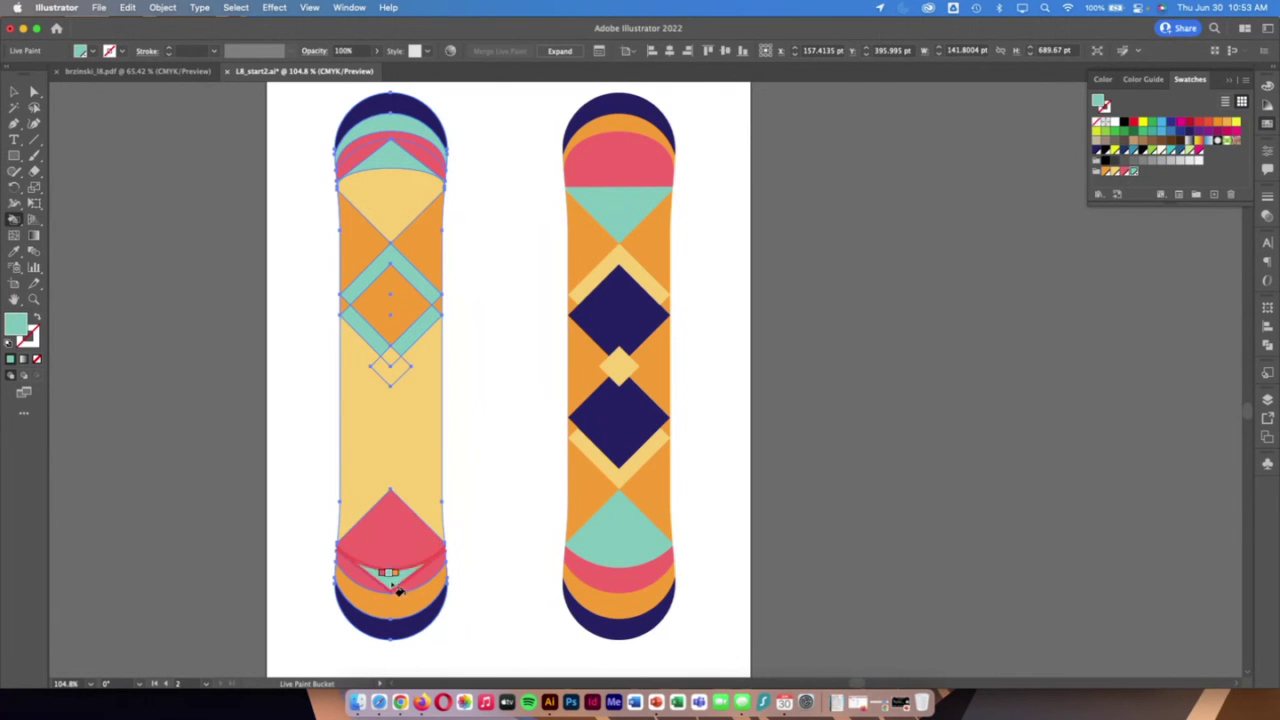
key("Right")
left_click(417, 581)
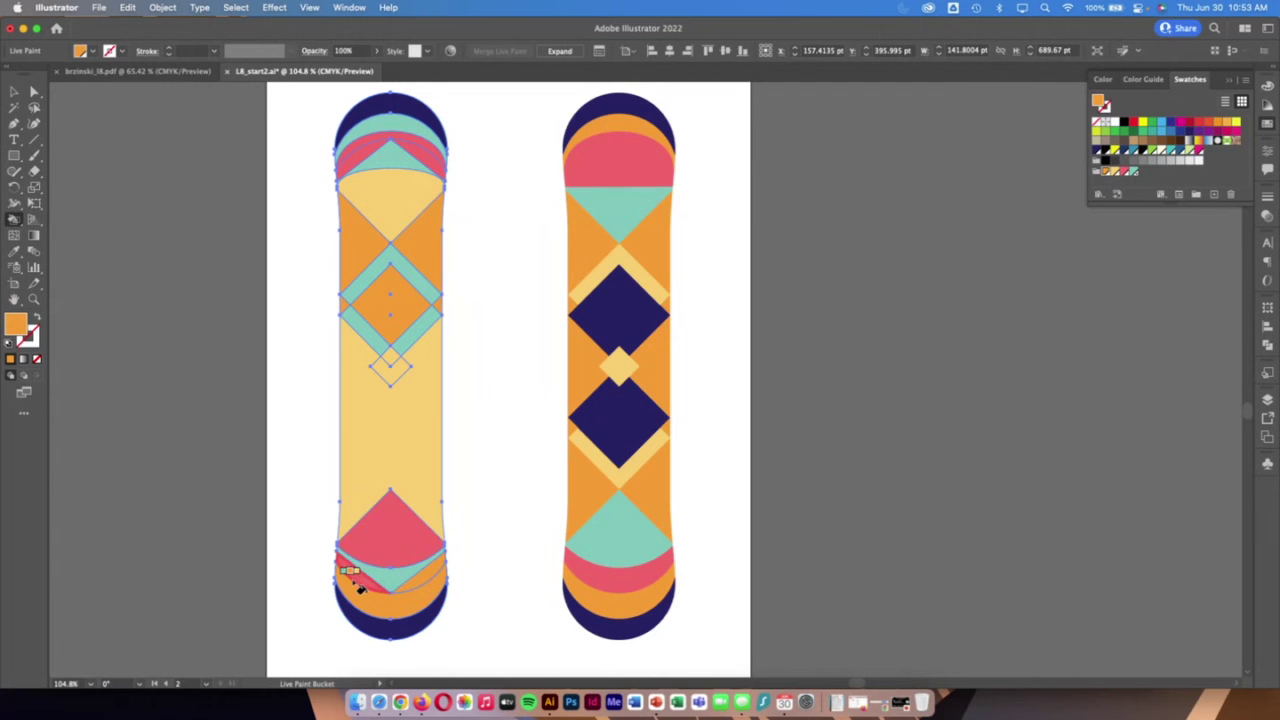
left_click(360, 578)
key("Right")
left_click(394, 604)
key("Right")
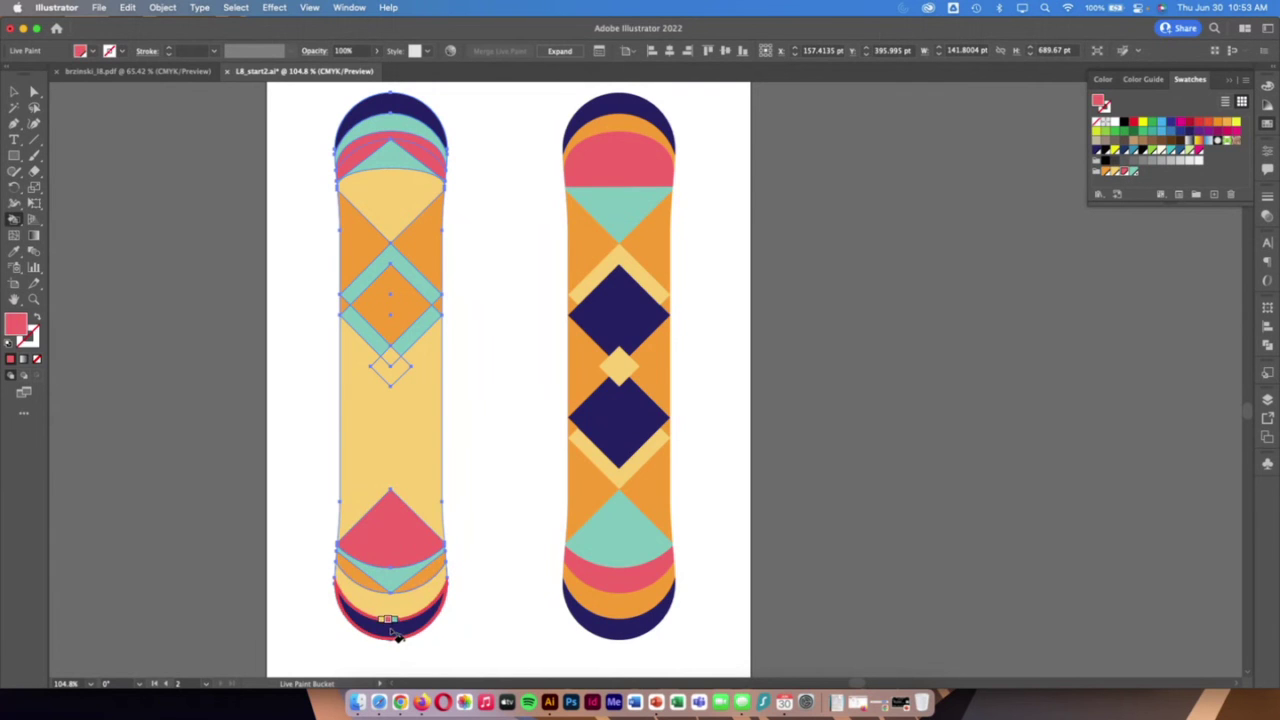
left_click(392, 630)
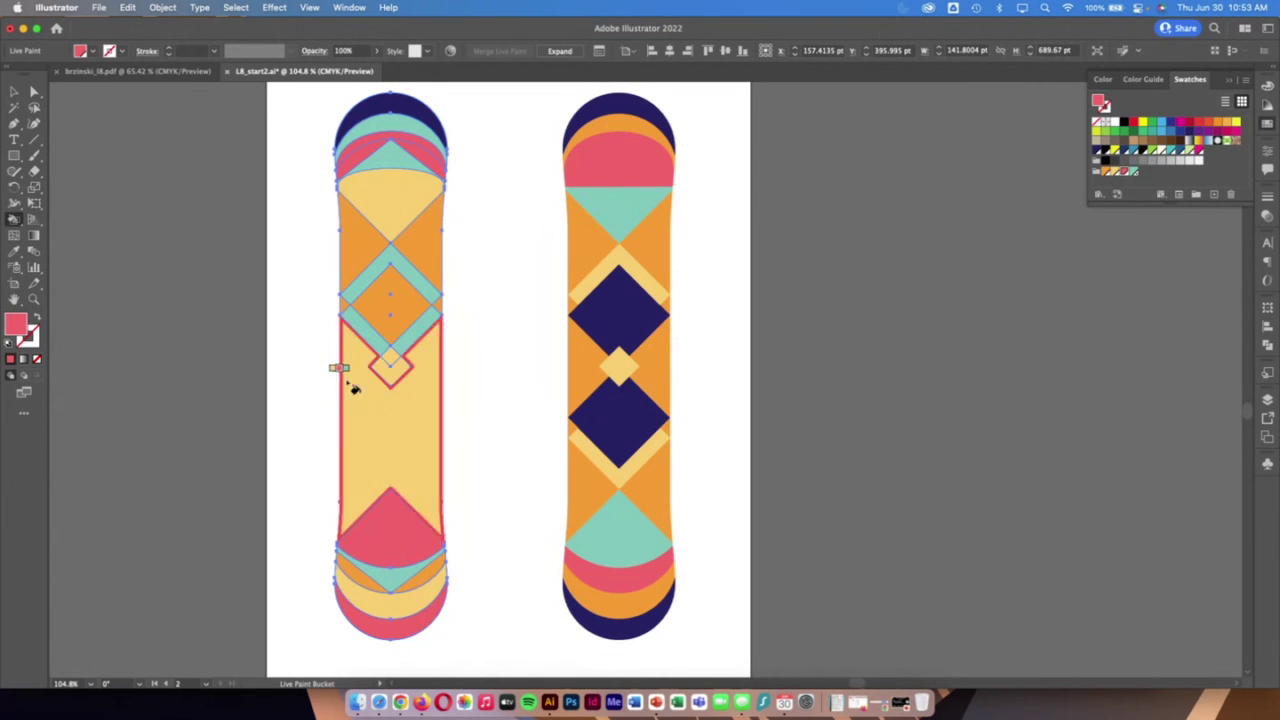
Isolate the left snowboard's Live Paint group, select the upper pink arc with its aqua peak, and deselect it again
left_click(14, 91)
left_click(237, 221)
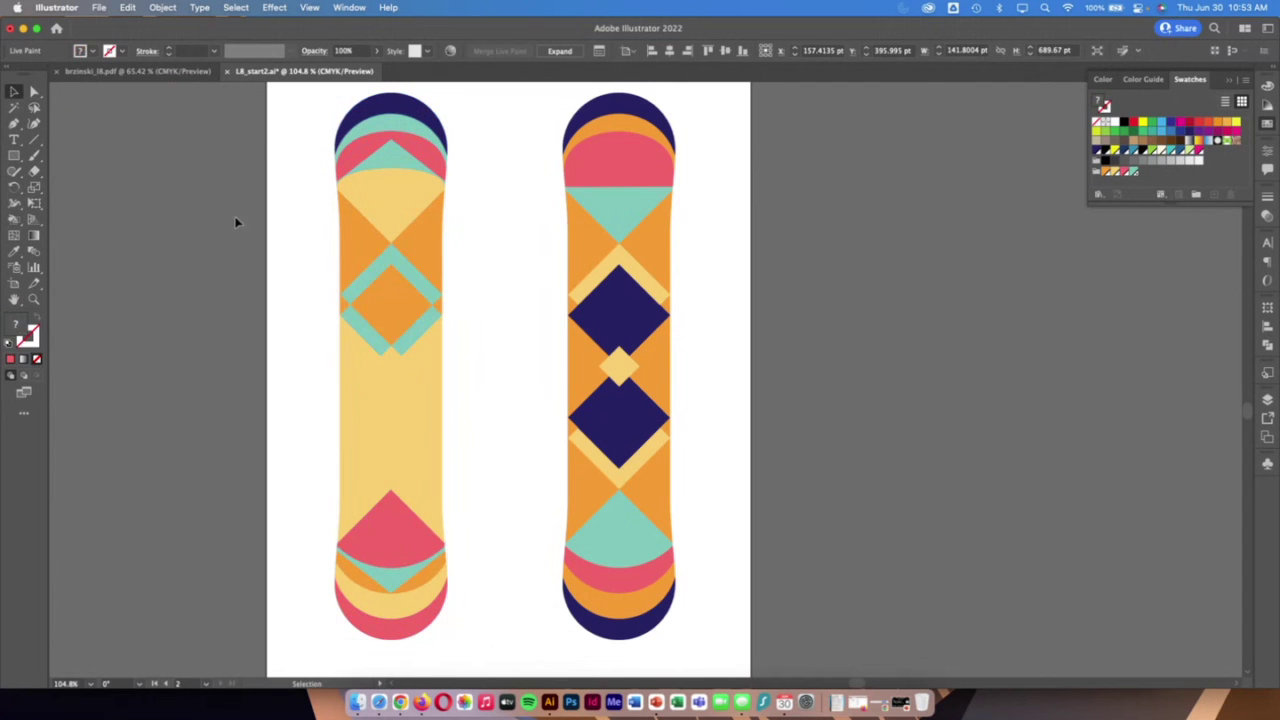
left_click(397, 162)
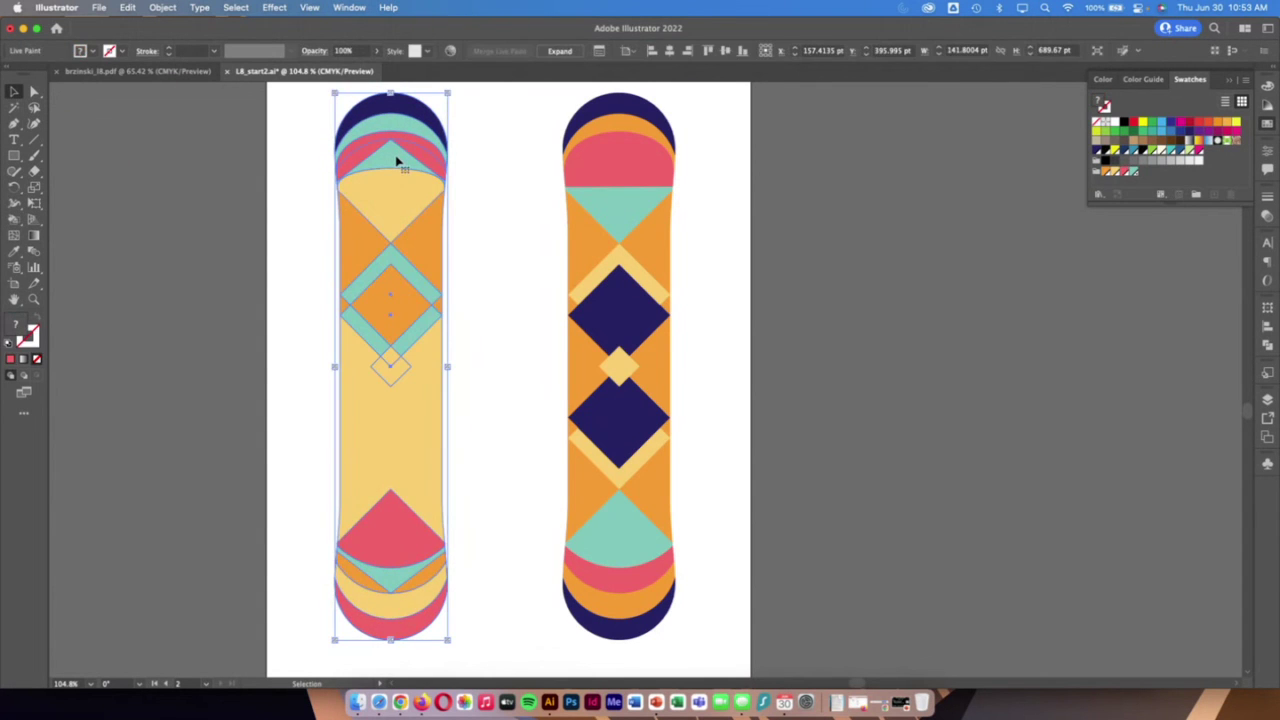
double_click(397, 162)
left_click(397, 162)
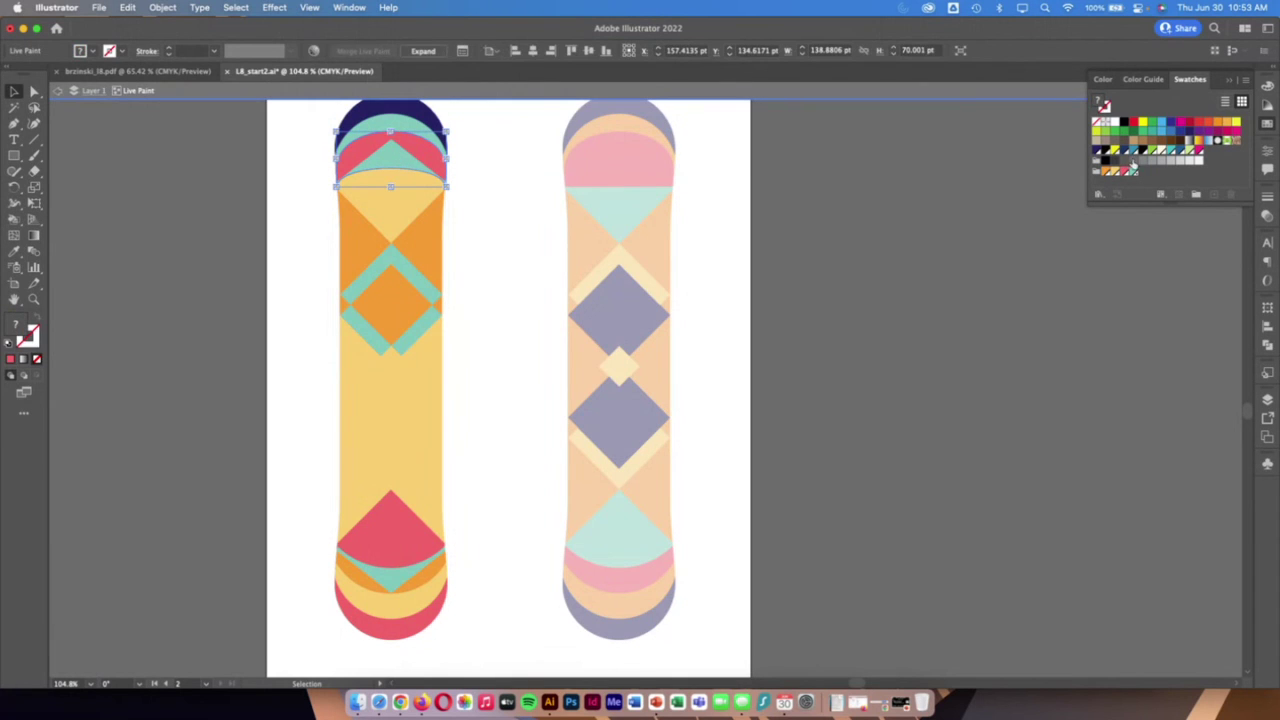
left_click(458, 241)
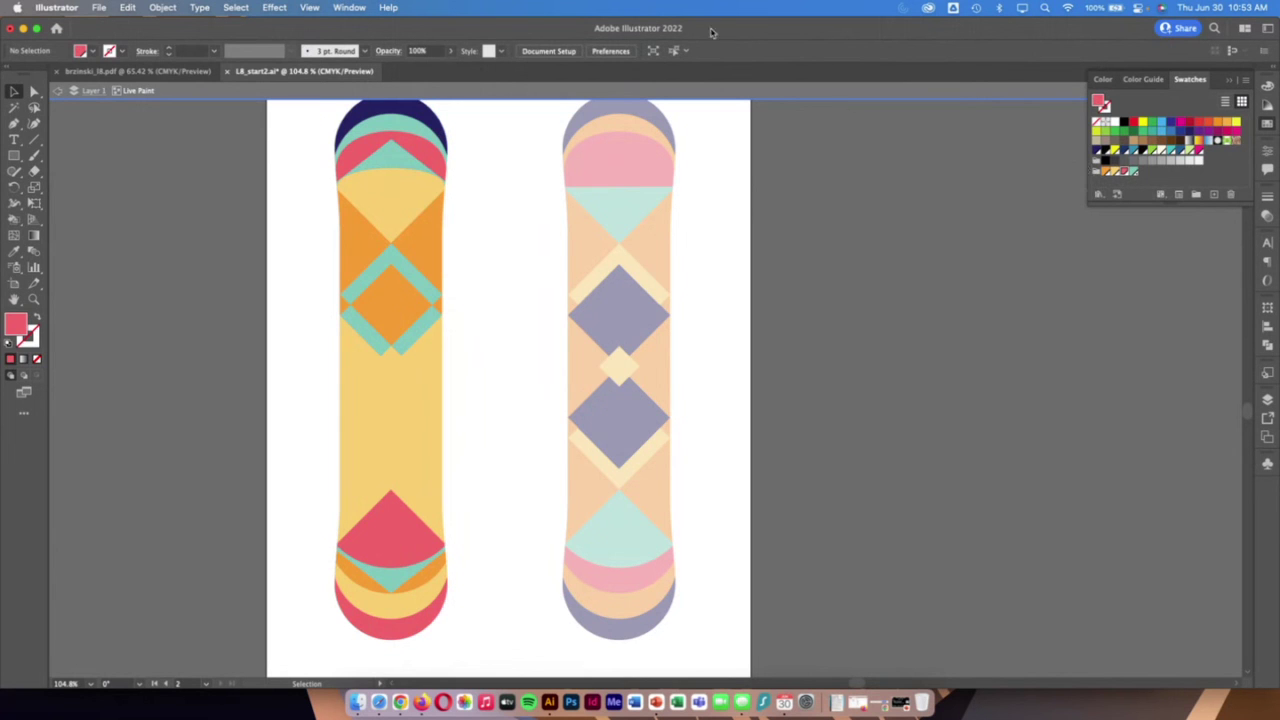
Switch to the North Cascades document and review the harmony rules in its Color Guide
scroll(137, 213, "up", 10)
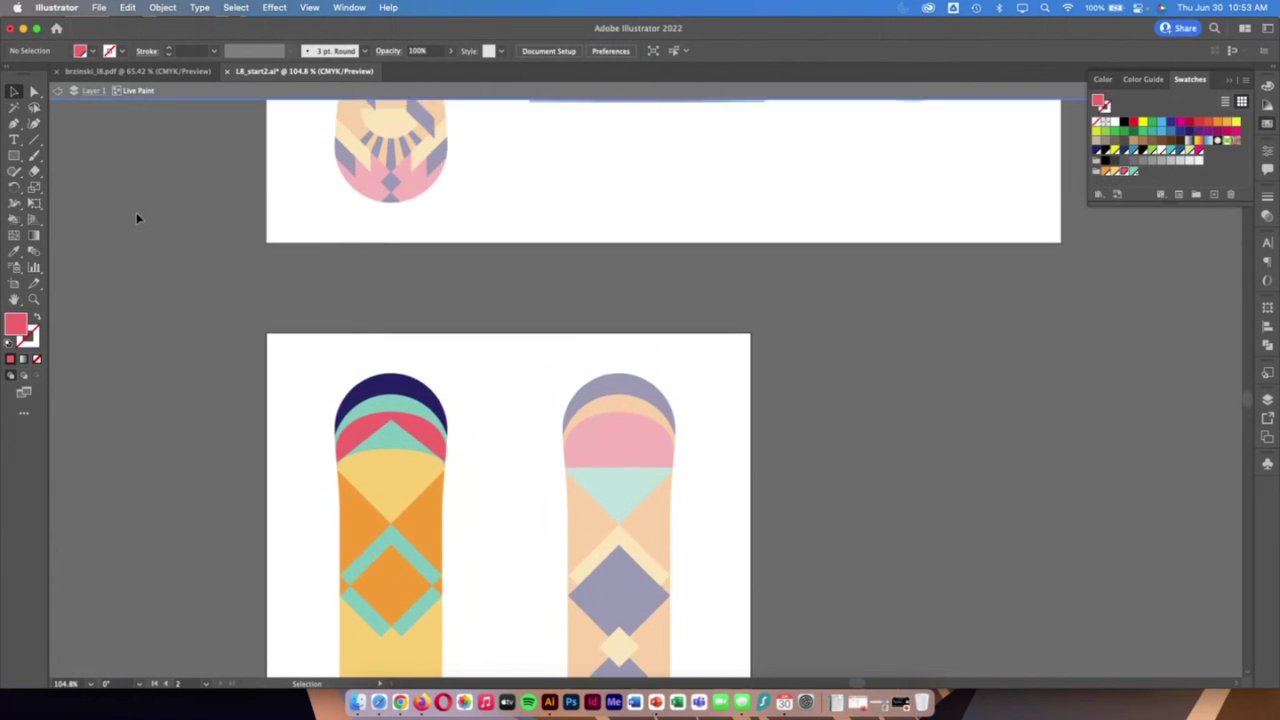
scroll(137, 215, "up", 3)
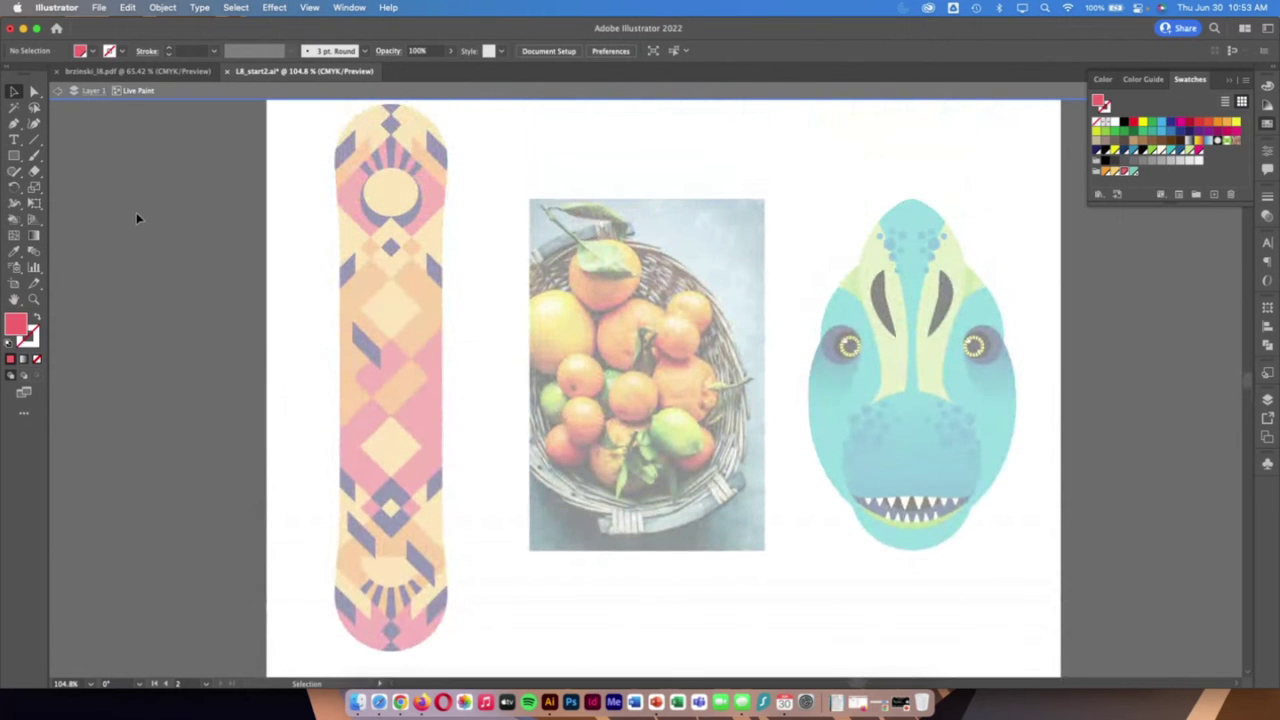
left_click(160, 72)
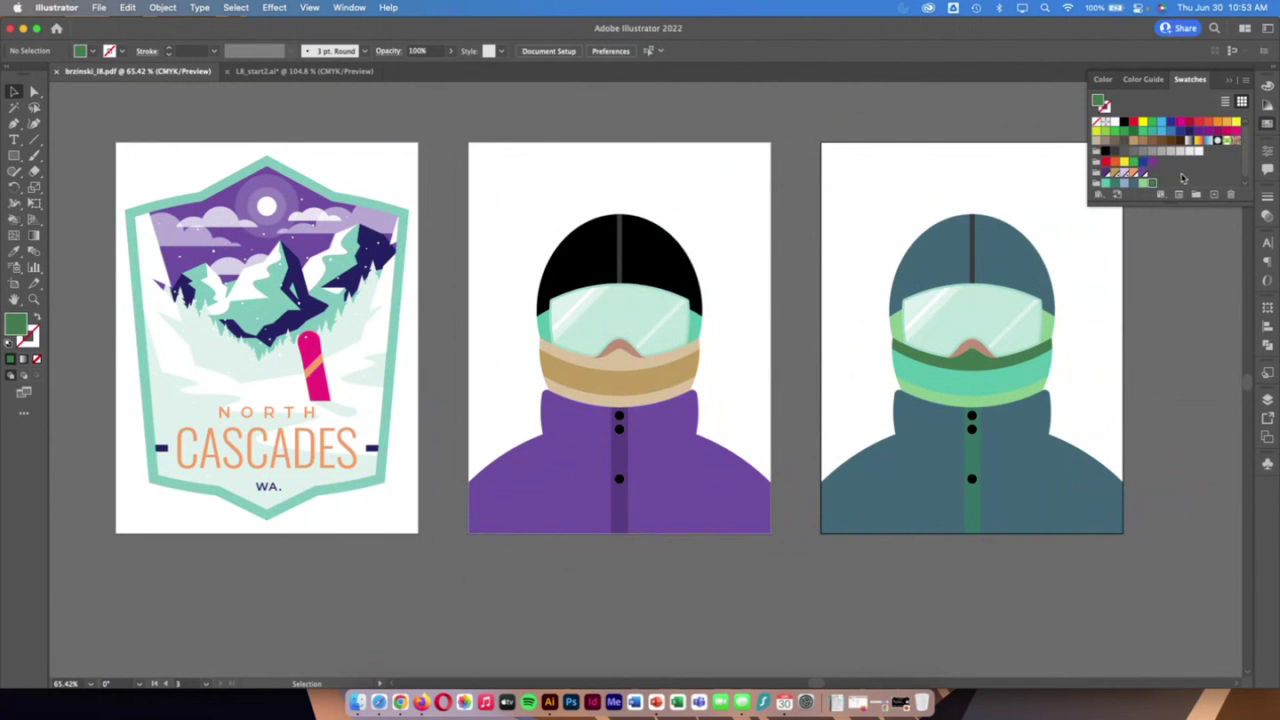
left_click(1150, 80)
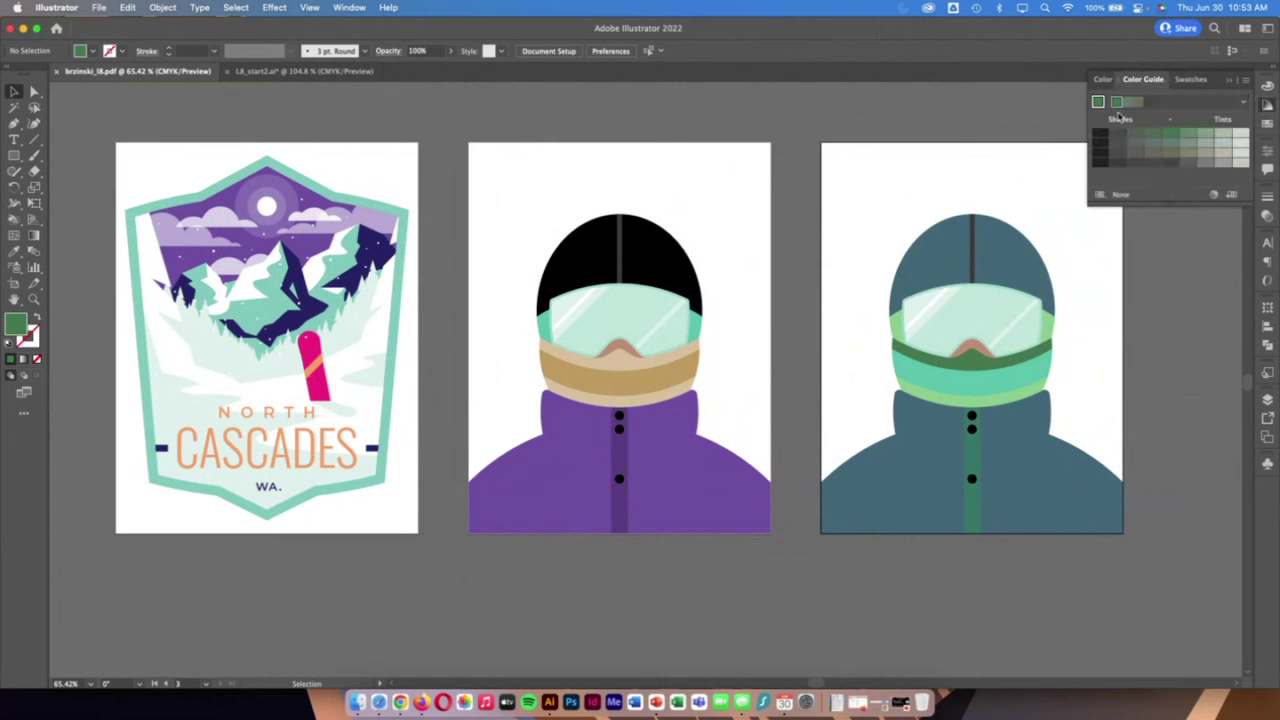
left_click(1243, 102)
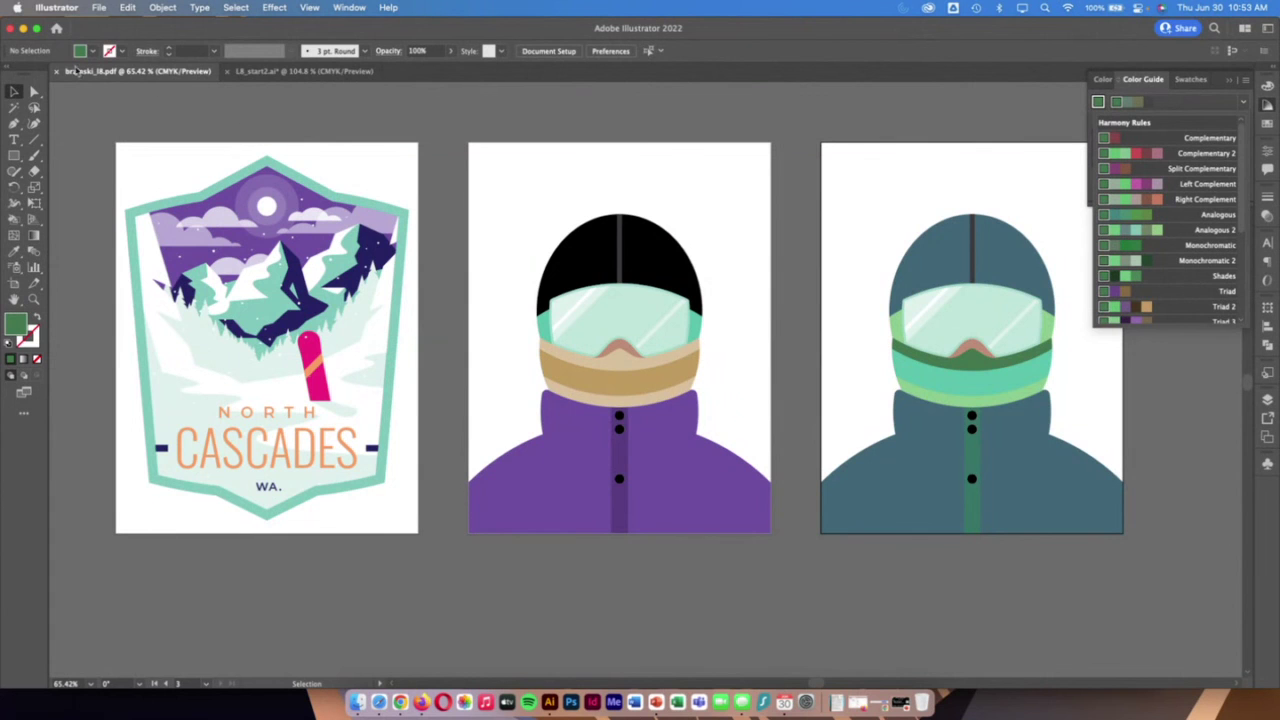
left_click(3, 39)
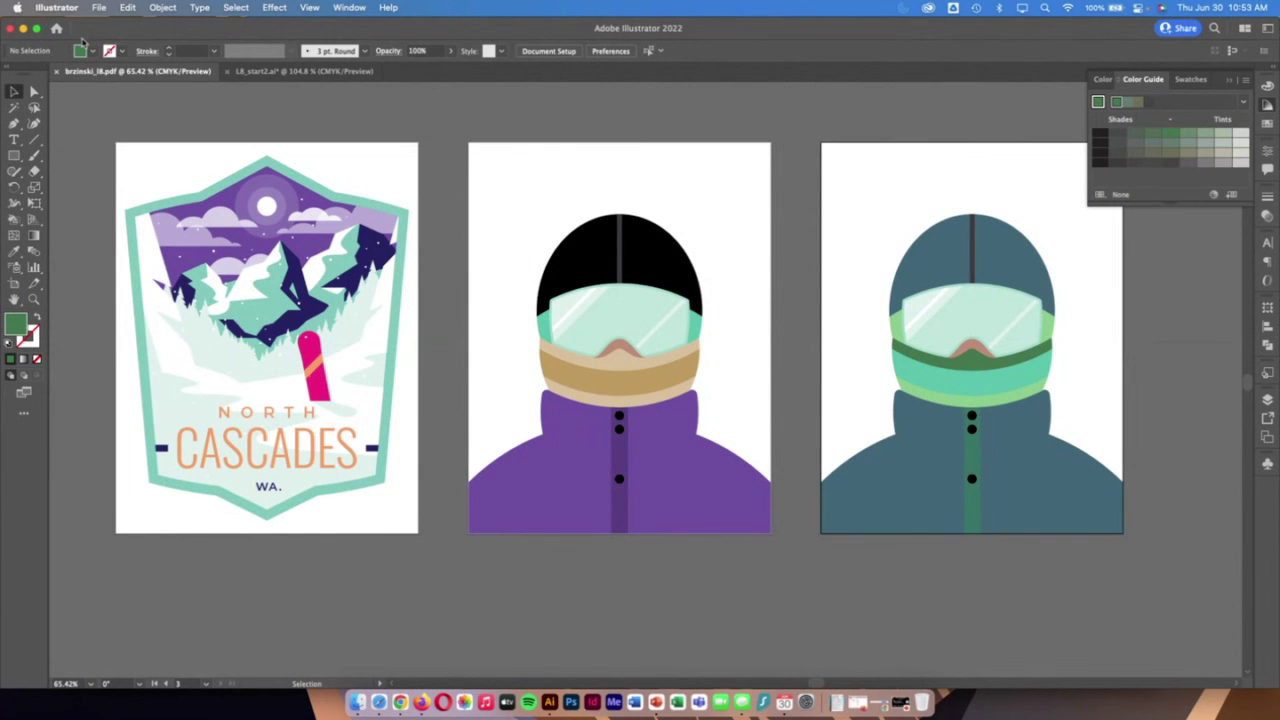
Open TRACING PRACTICE pt2.ai from the Tracing Practice 2 folder on the desktop and bring the Illustrator window back to full view
left_click_drag(3, 28, 166, 32)
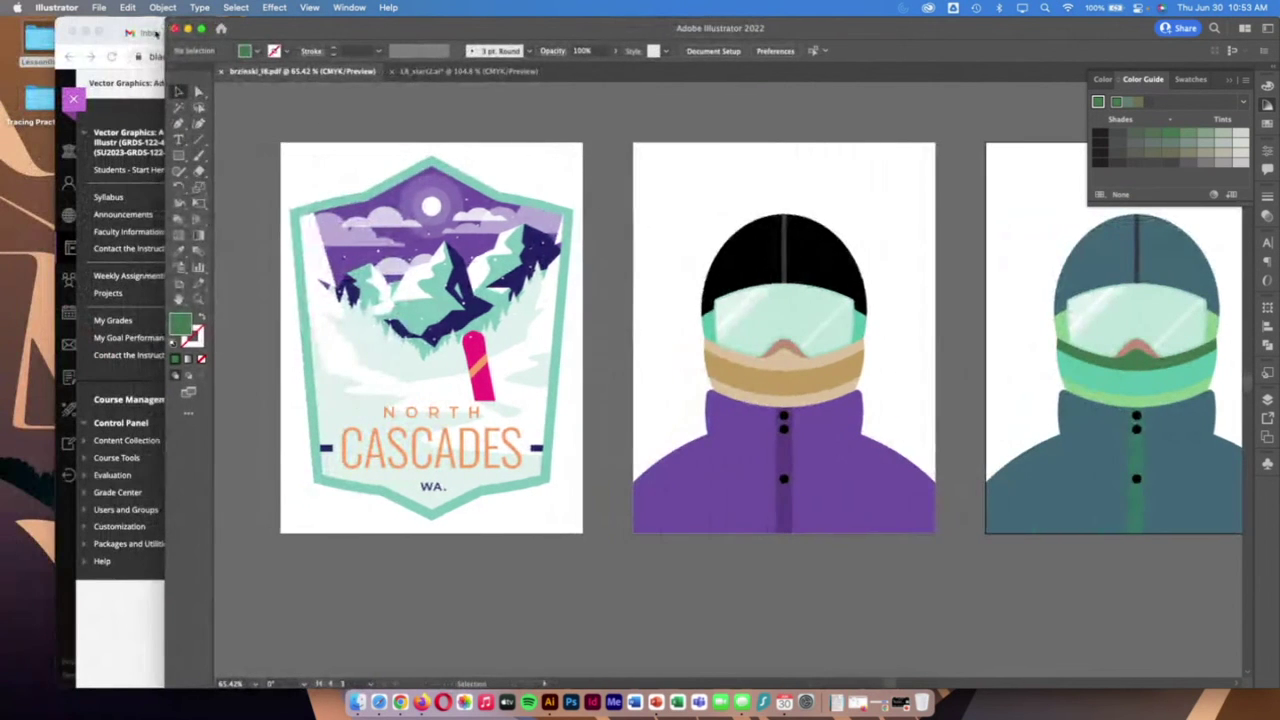
double_click(35, 100)
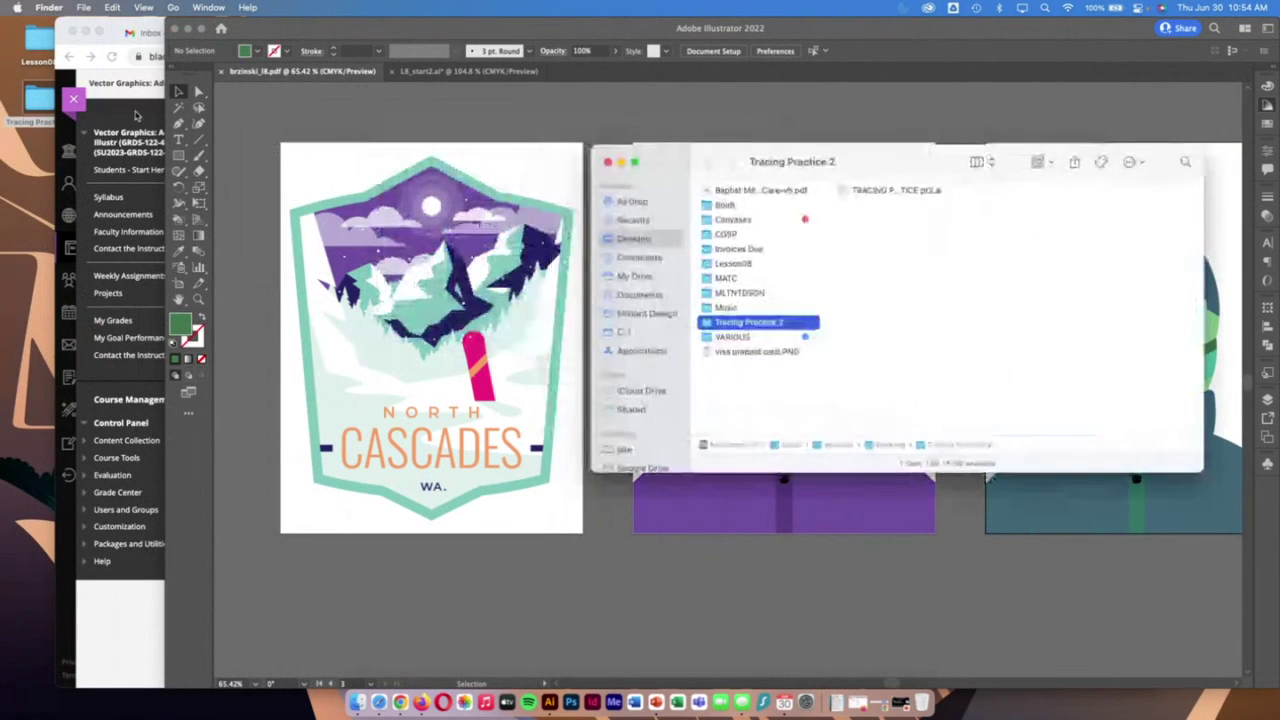
double_click(880, 190)
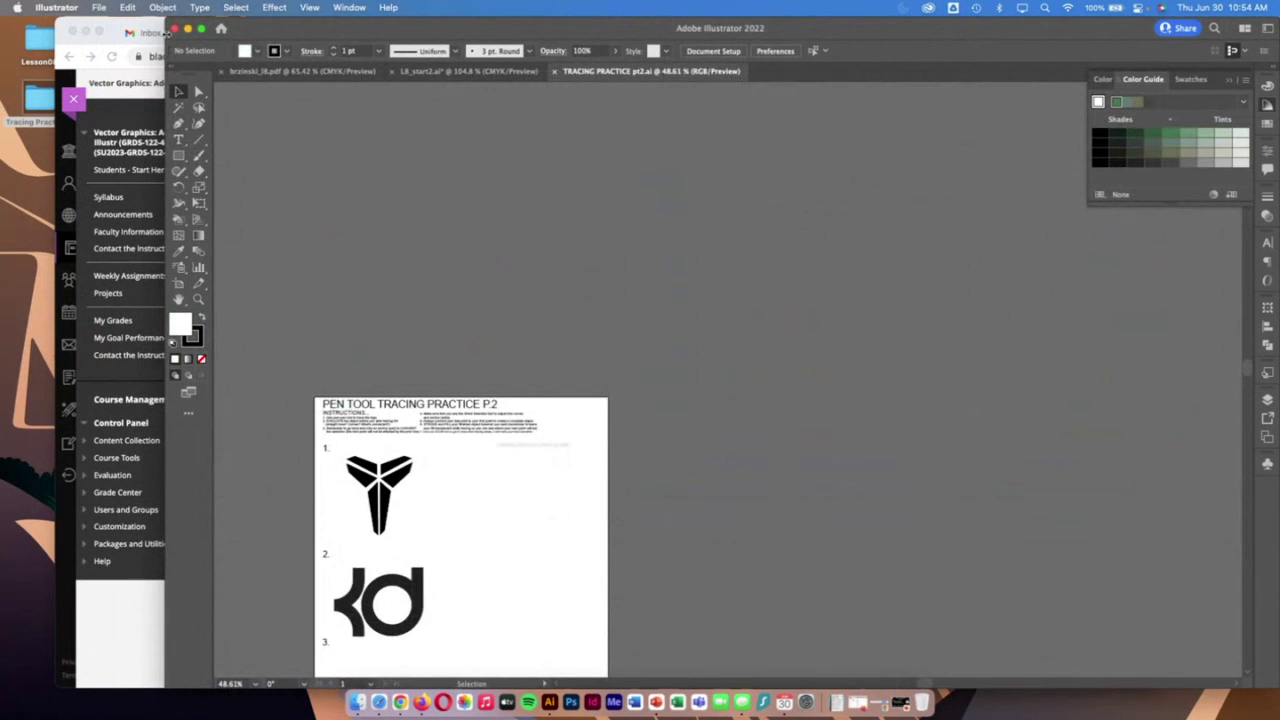
left_click_drag(166, 34, 2, 34)
Examine the tracing instructions and the first logo on the worksheet up close
scroll(297, 265, "down", 5)
scroll(297, 265, "down", 6)
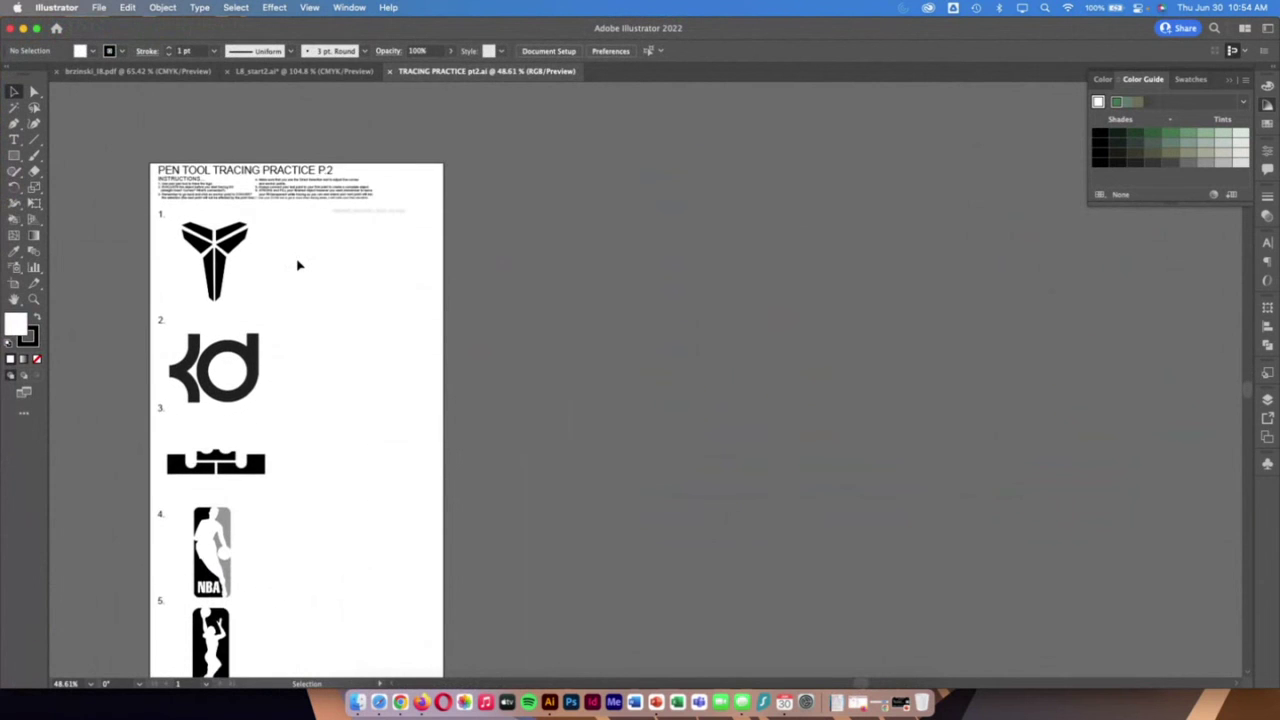
left_click(34, 300)
left_click_drag(198, 134, 457, 206)
scroll(445, 202, "left", 2)
scroll(399, 181, "up", 5)
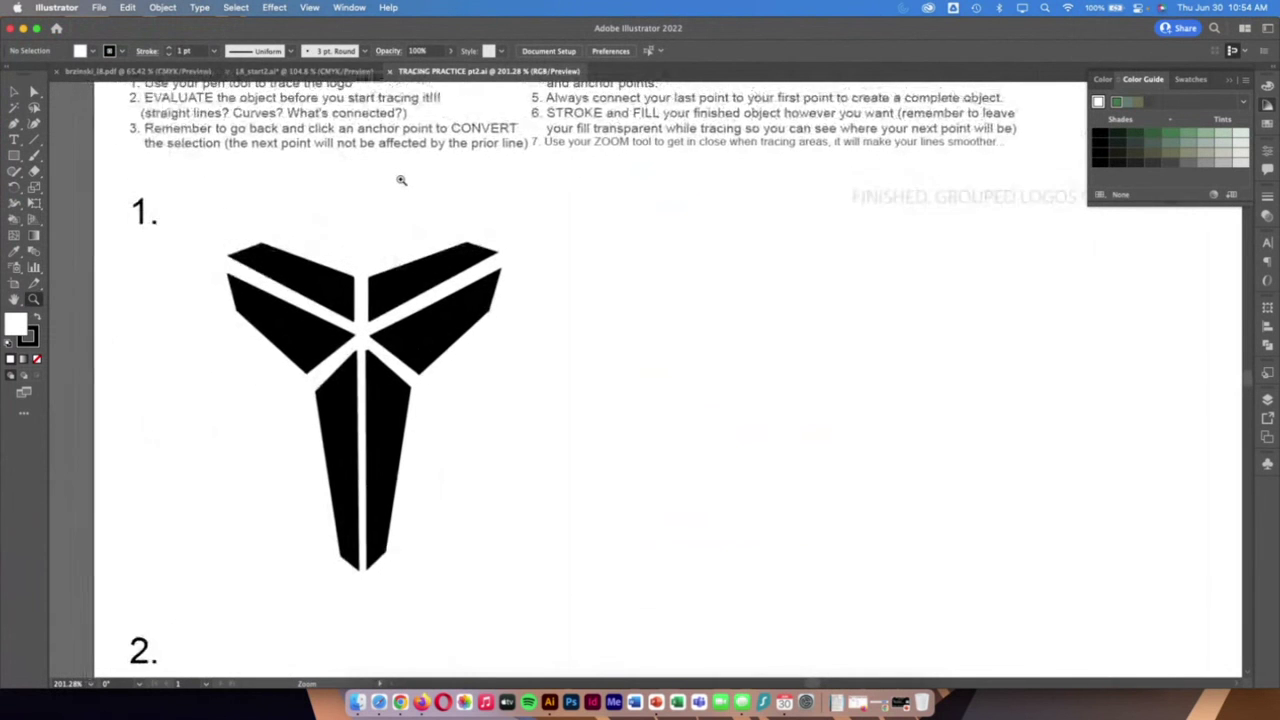
scroll(401, 180, "left", 1)
scroll(401, 180, "up", 2)
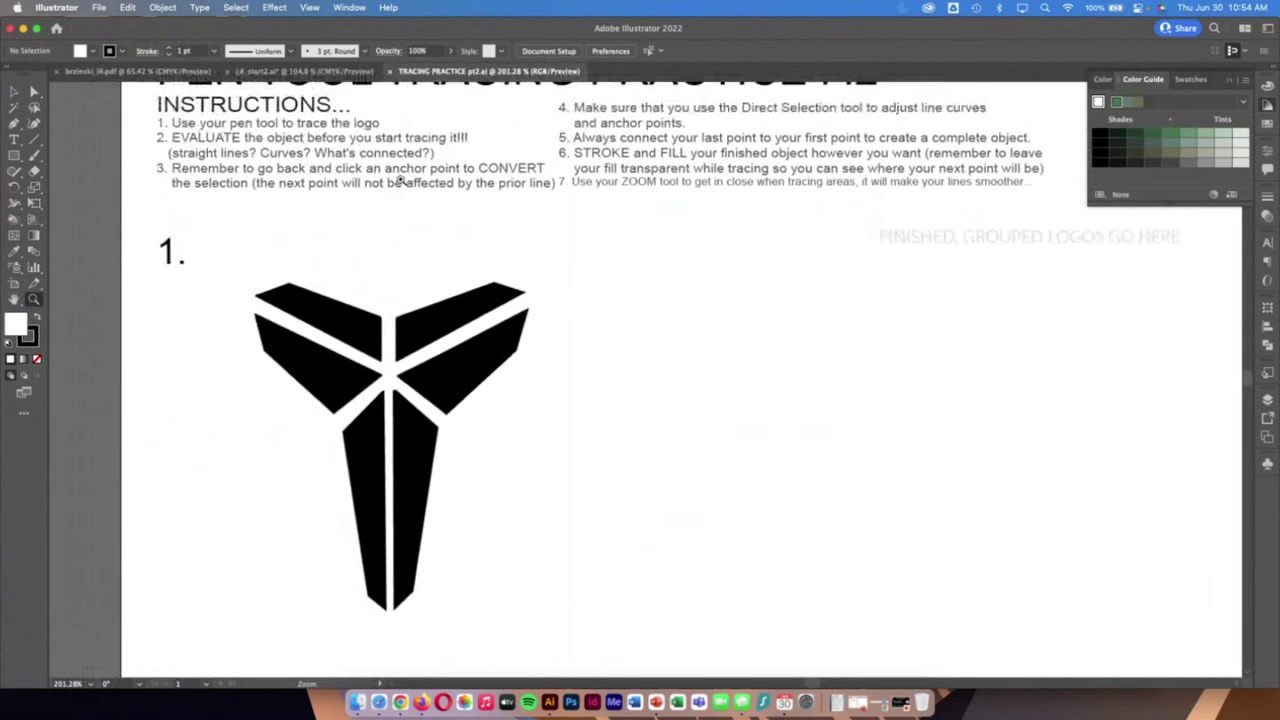
With the Pen tool, begin tracing the second logo along the short vertical edge at the far left of the K shape
scroll(399, 181, "down", 20)
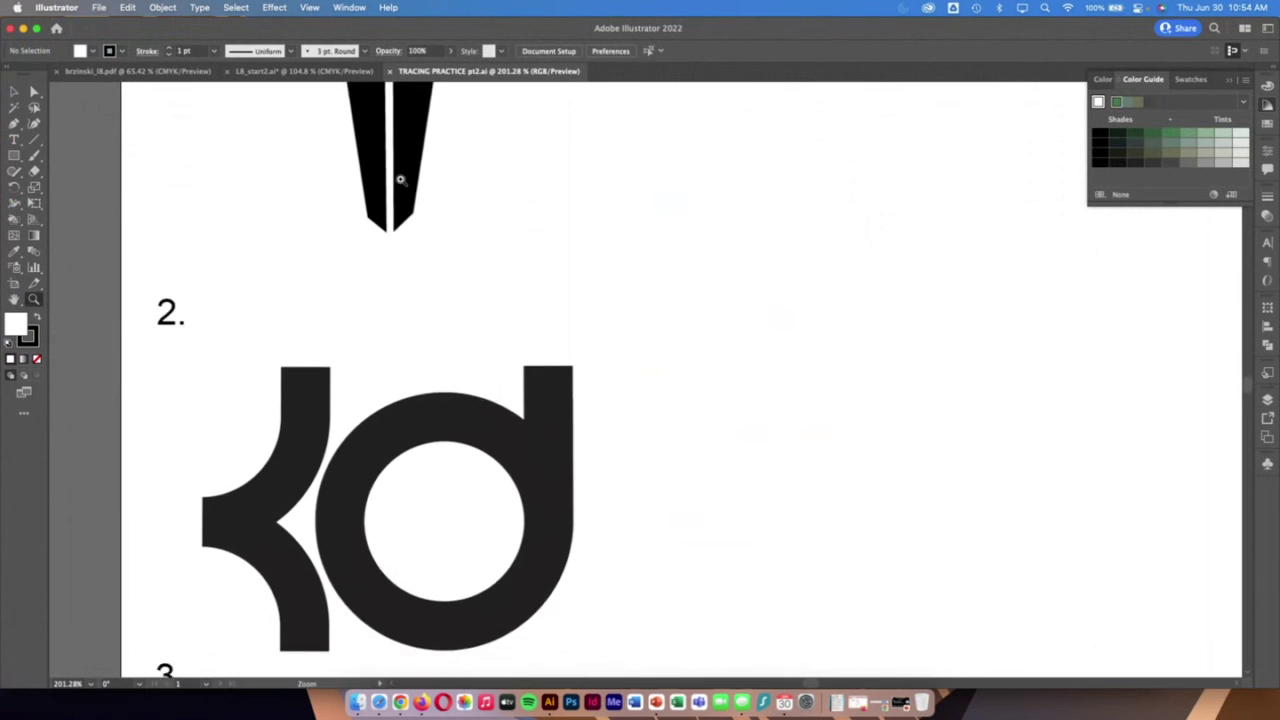
scroll(399, 181, "down", 1)
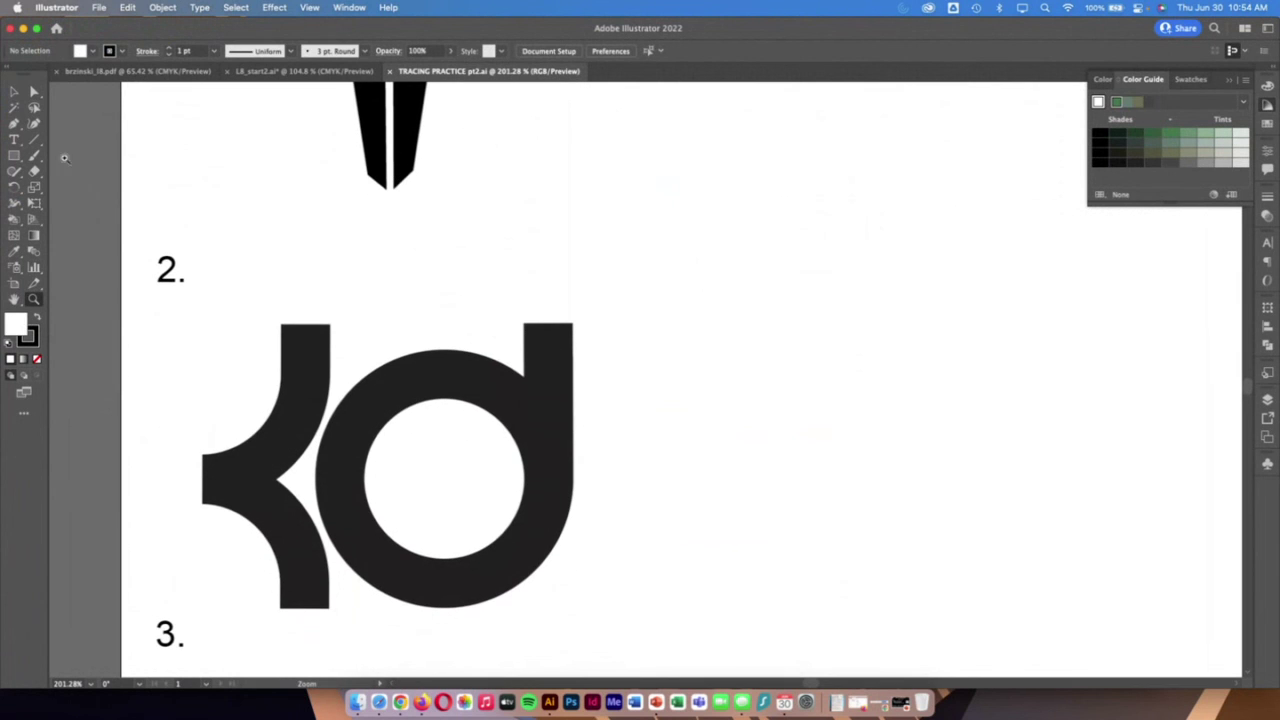
left_click(16, 125)
left_click(203, 455)
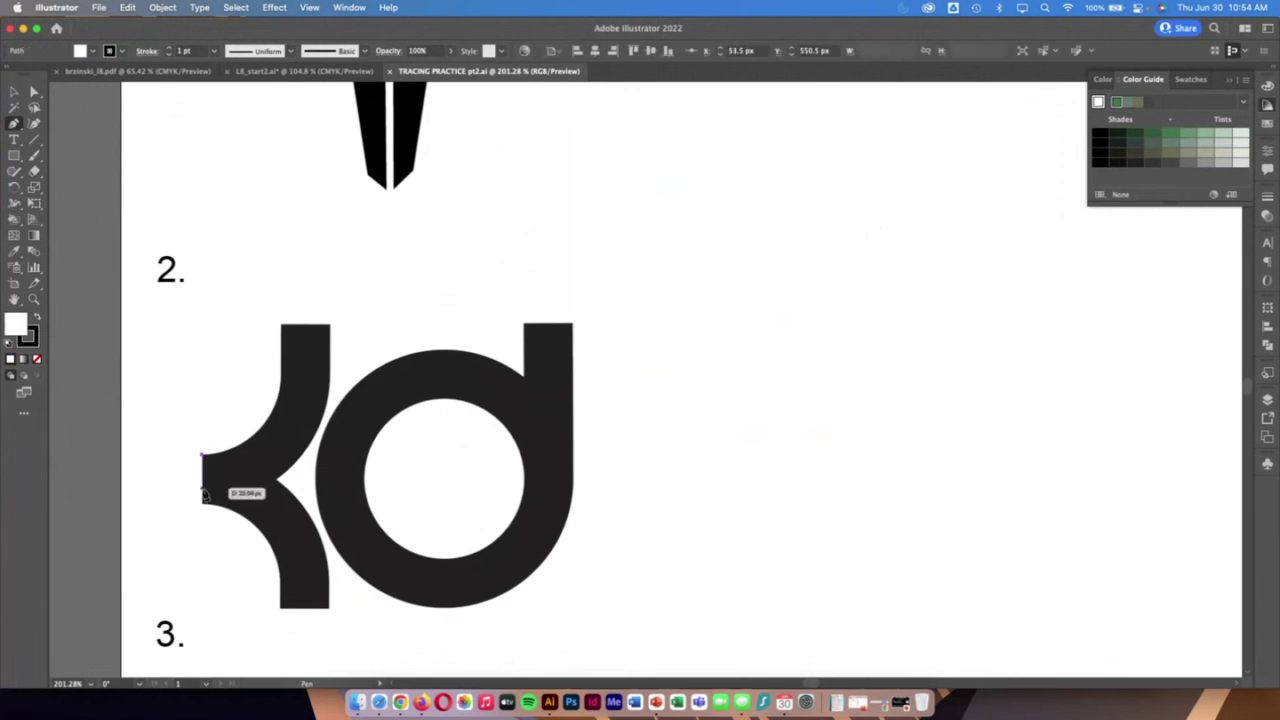
left_click(202, 503)
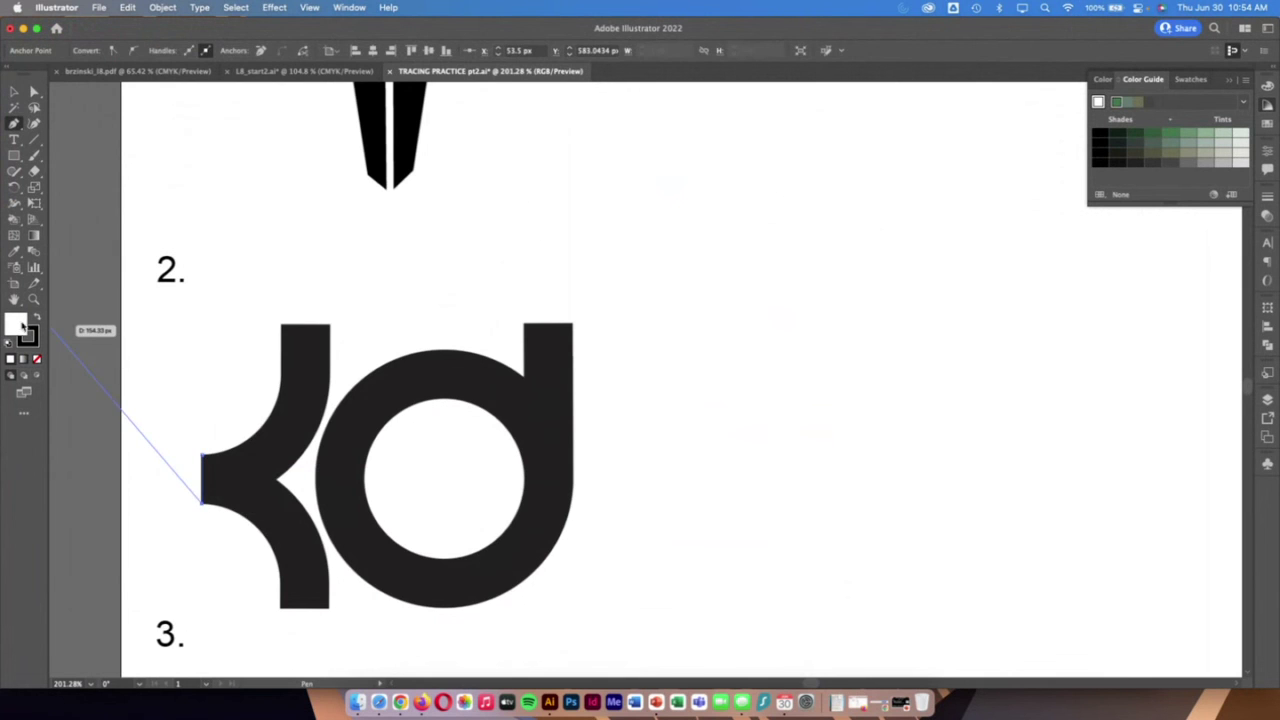
Give the tracing path no fill and a magenta stroke with hex value e507d0
double_click(24, 327)
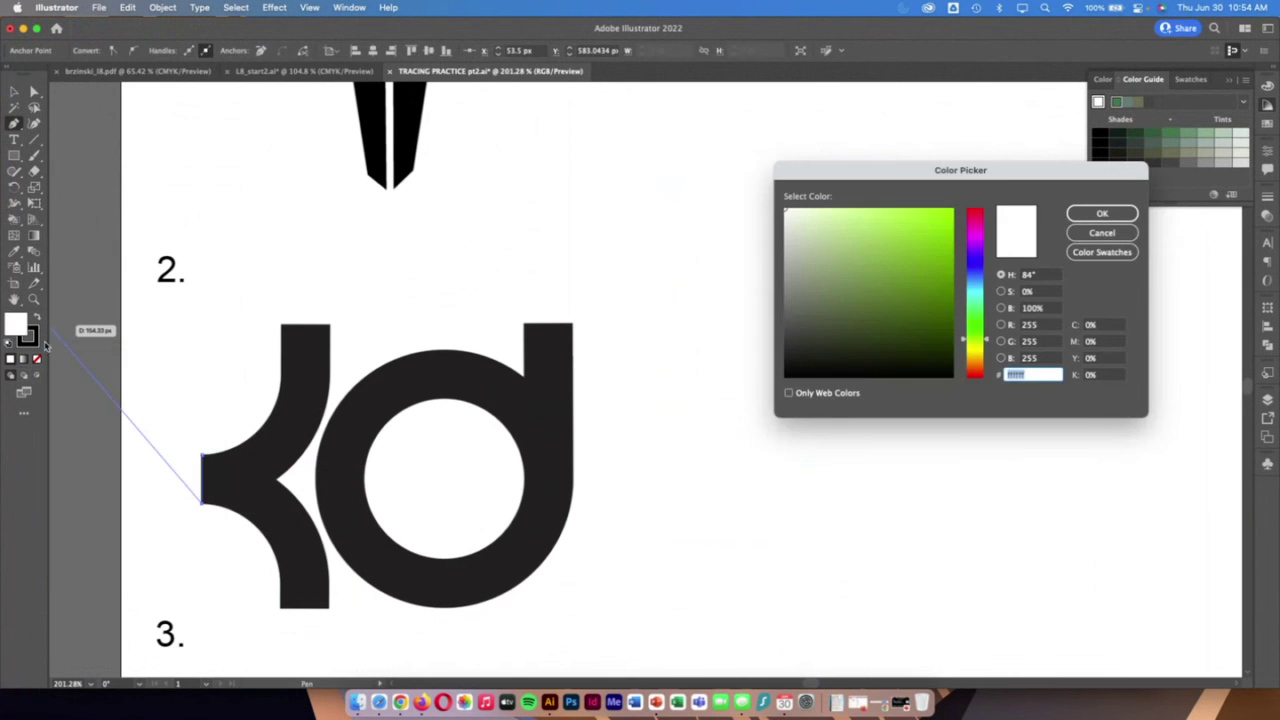
left_click(1104, 236)
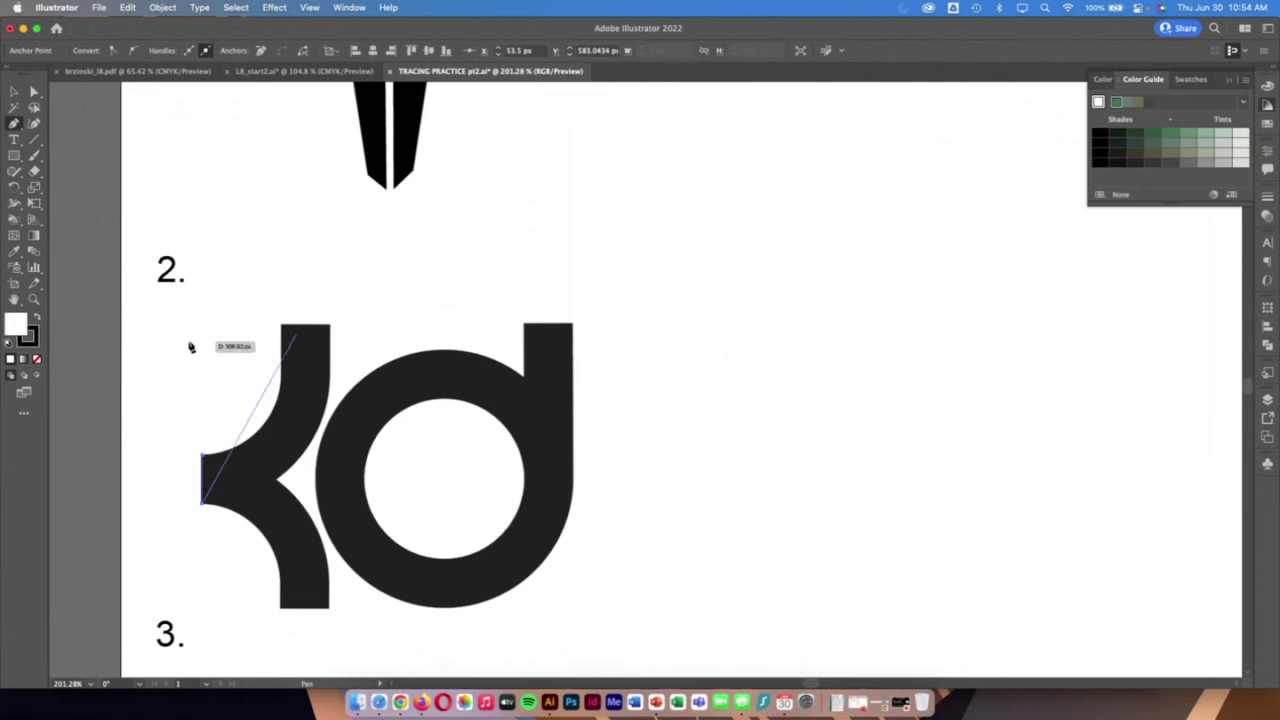
left_click(37, 361)
double_click(36, 344)
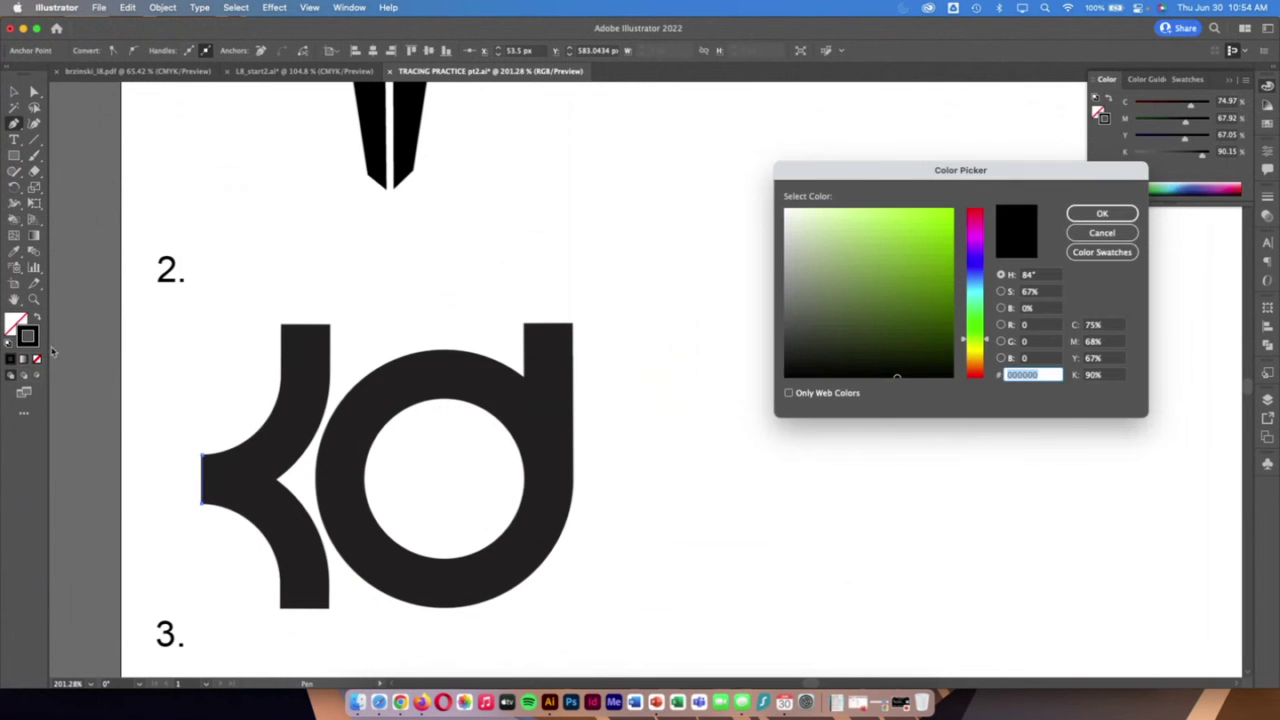
left_click(976, 234)
left_click(948, 221)
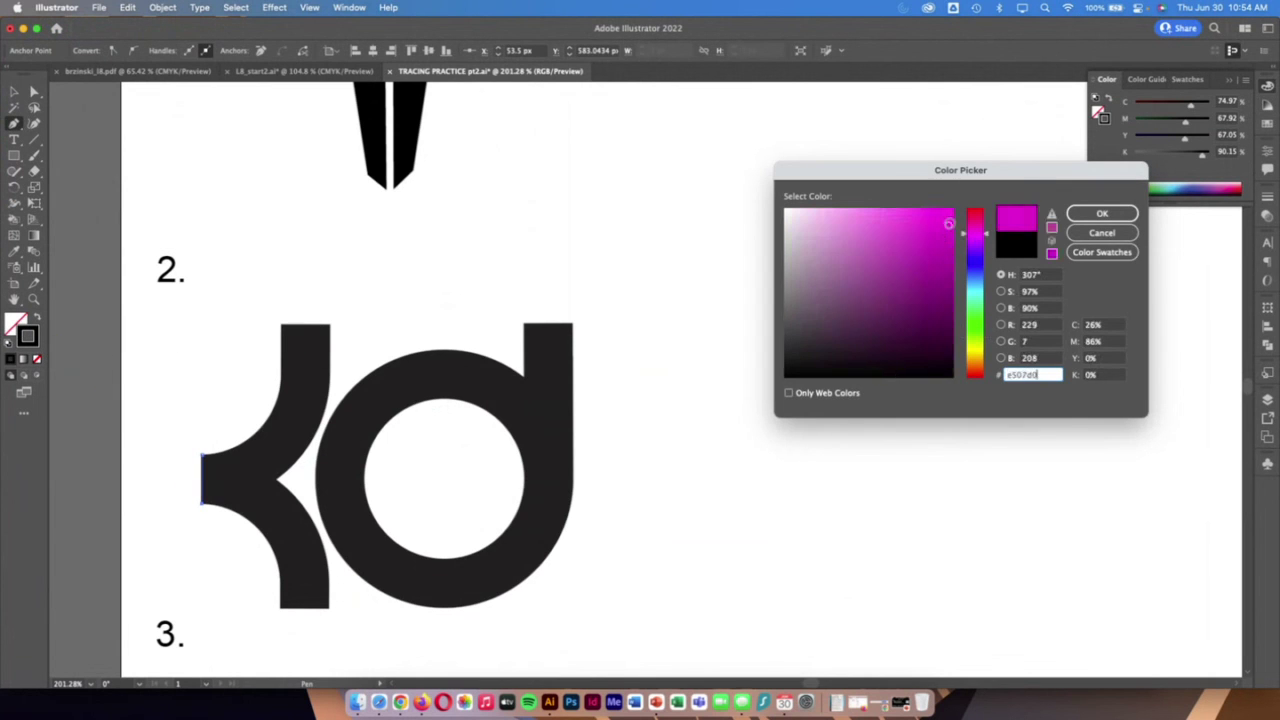
left_click(1103, 214)
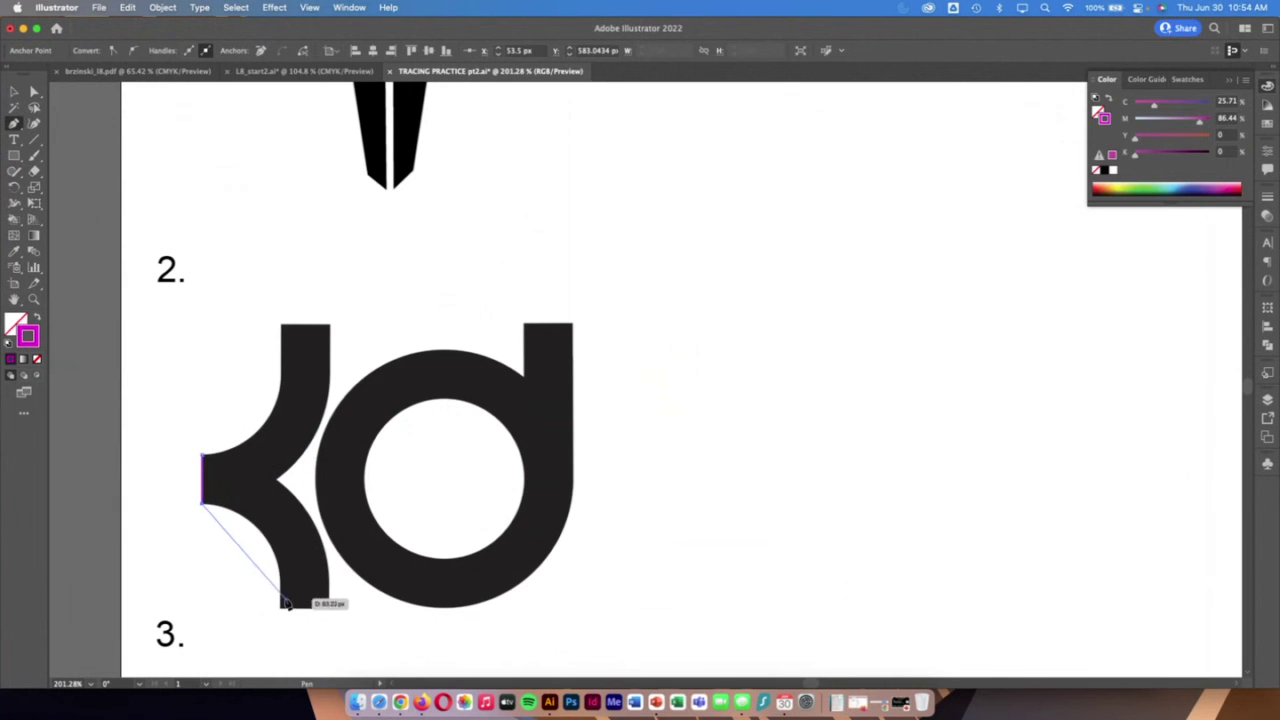
Trace around the K's lower arm, following its curves and flat end to the inner notch
left_click_drag(267, 539, 291, 570)
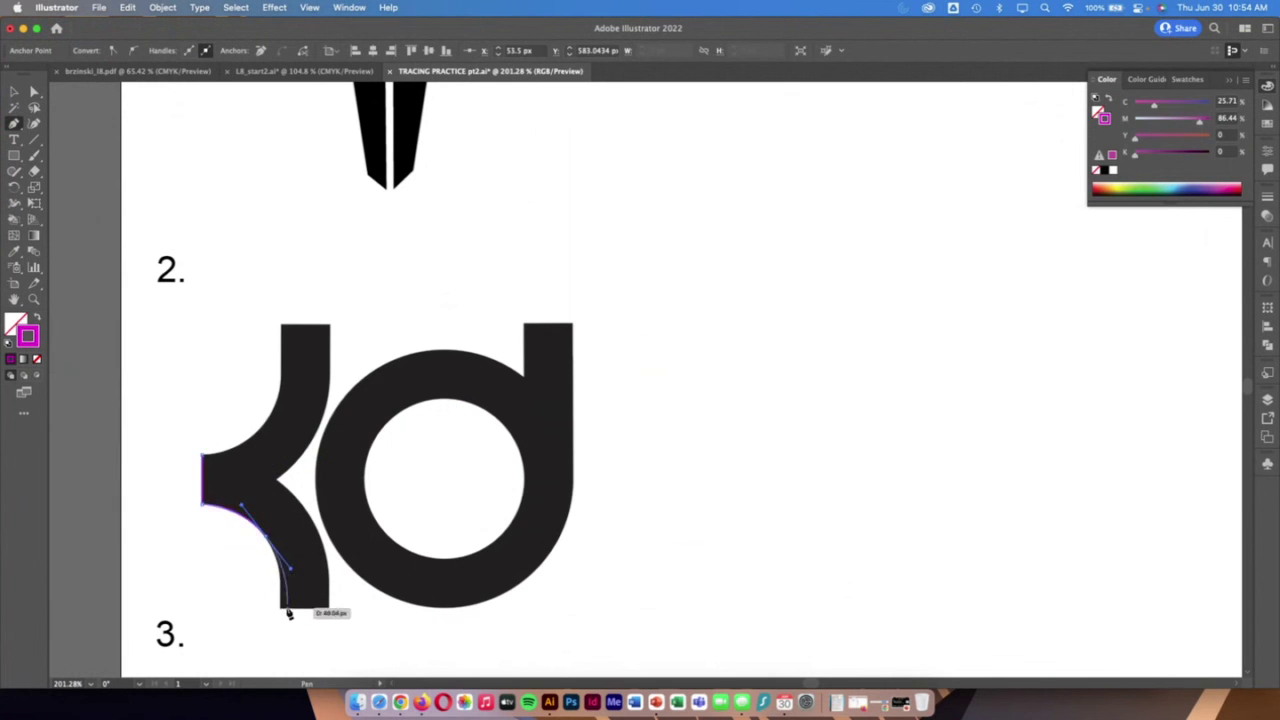
left_click(281, 607)
left_click(329, 607)
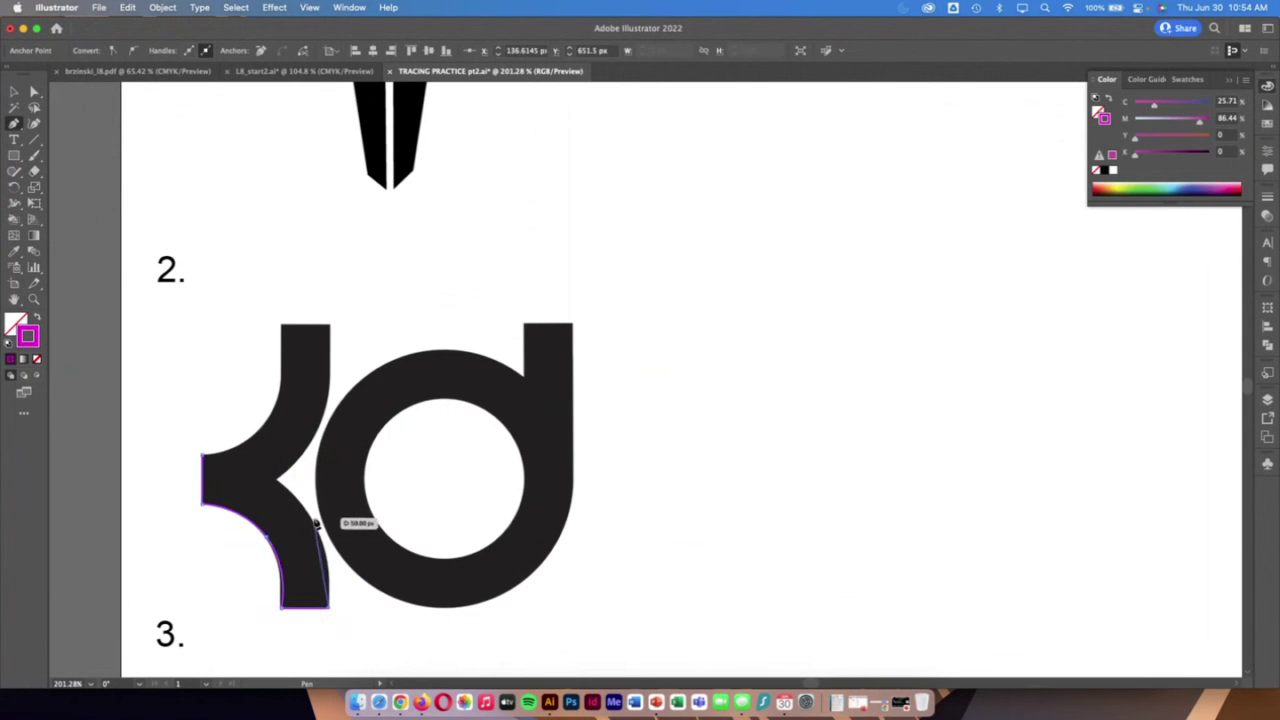
left_click_drag(312, 520, 292, 499)
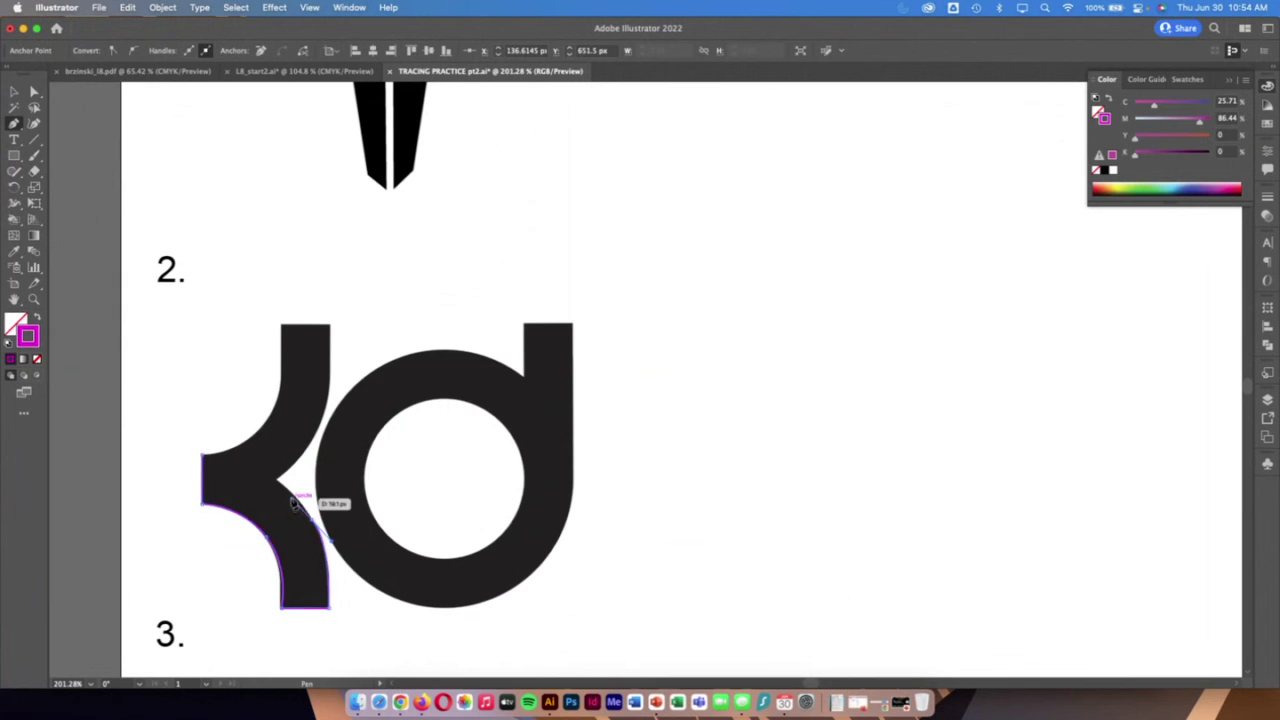
left_click(276, 479)
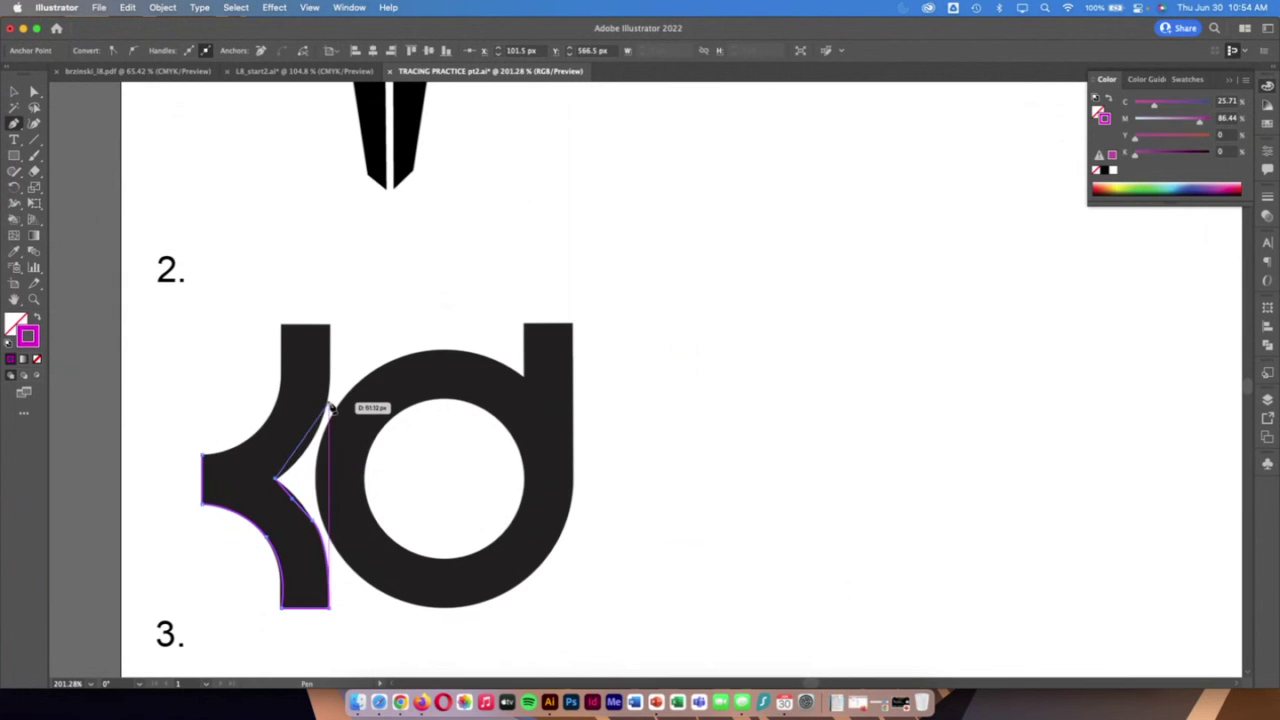
Trace the K's upper arm from the inner notch around its flat end and close the path at the far left edge
left_click_drag(325, 407, 331, 366)
left_click(330, 324)
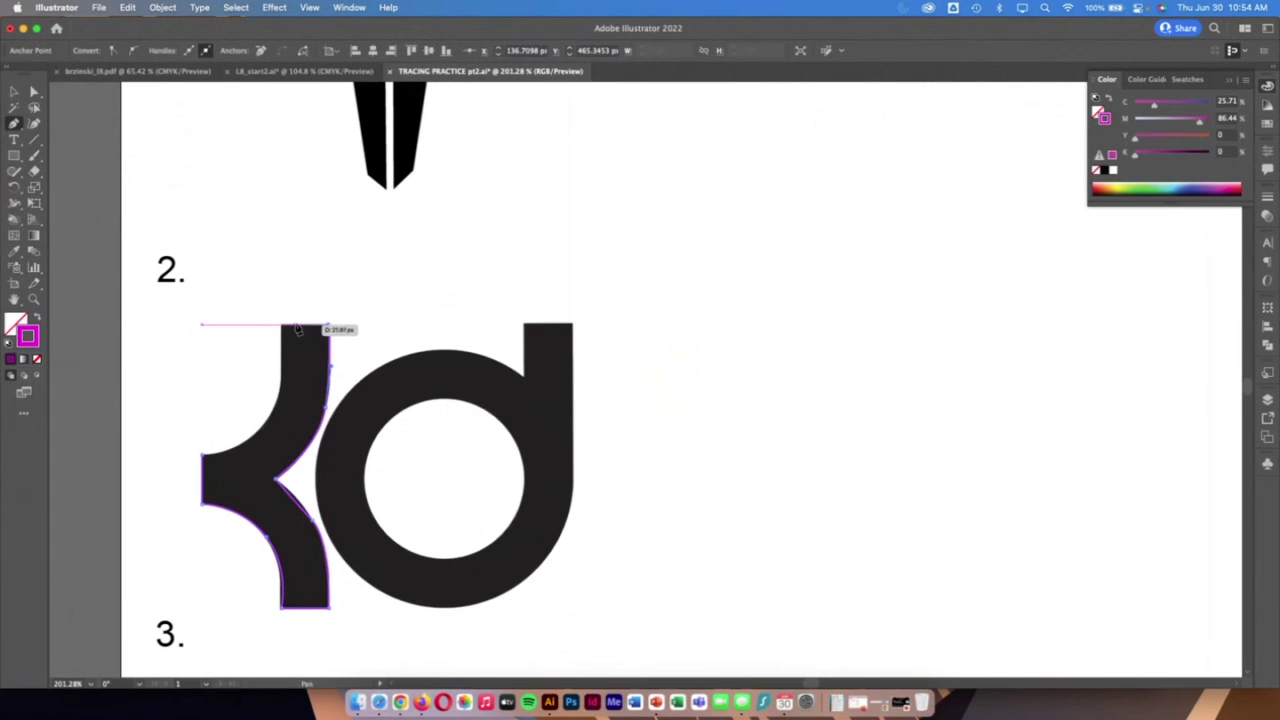
left_click(281, 324)
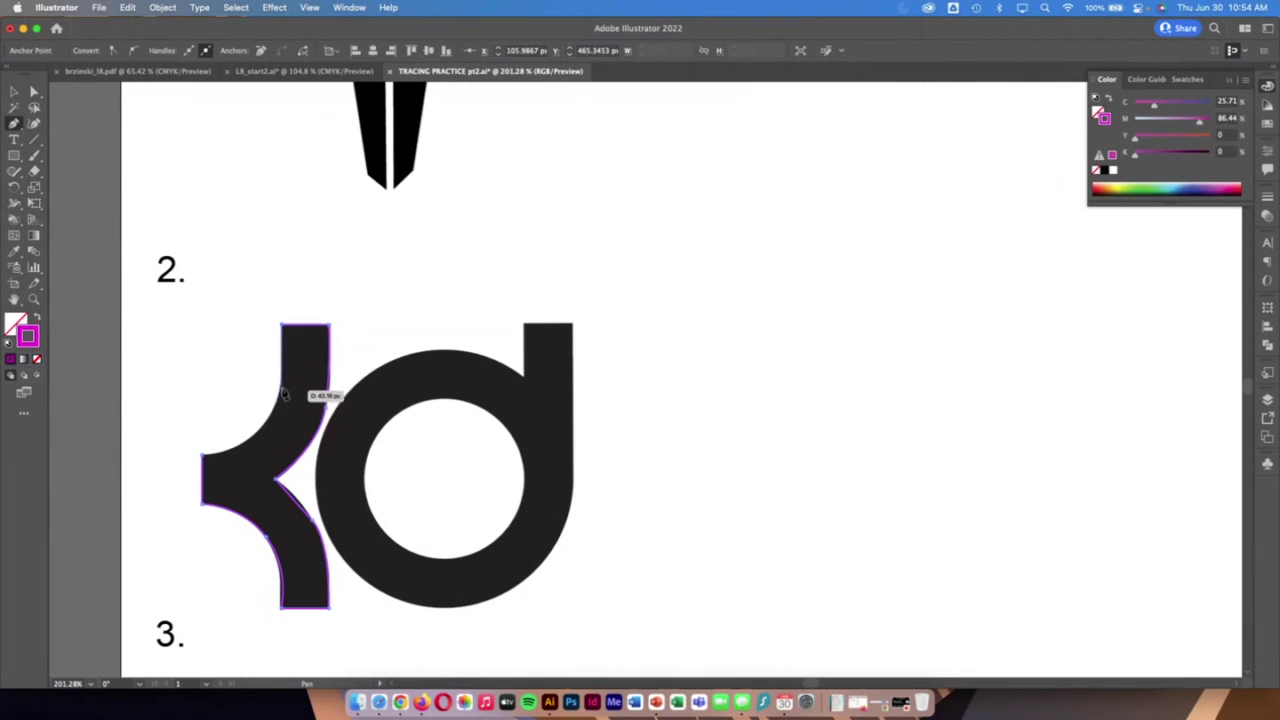
left_click(281, 381)
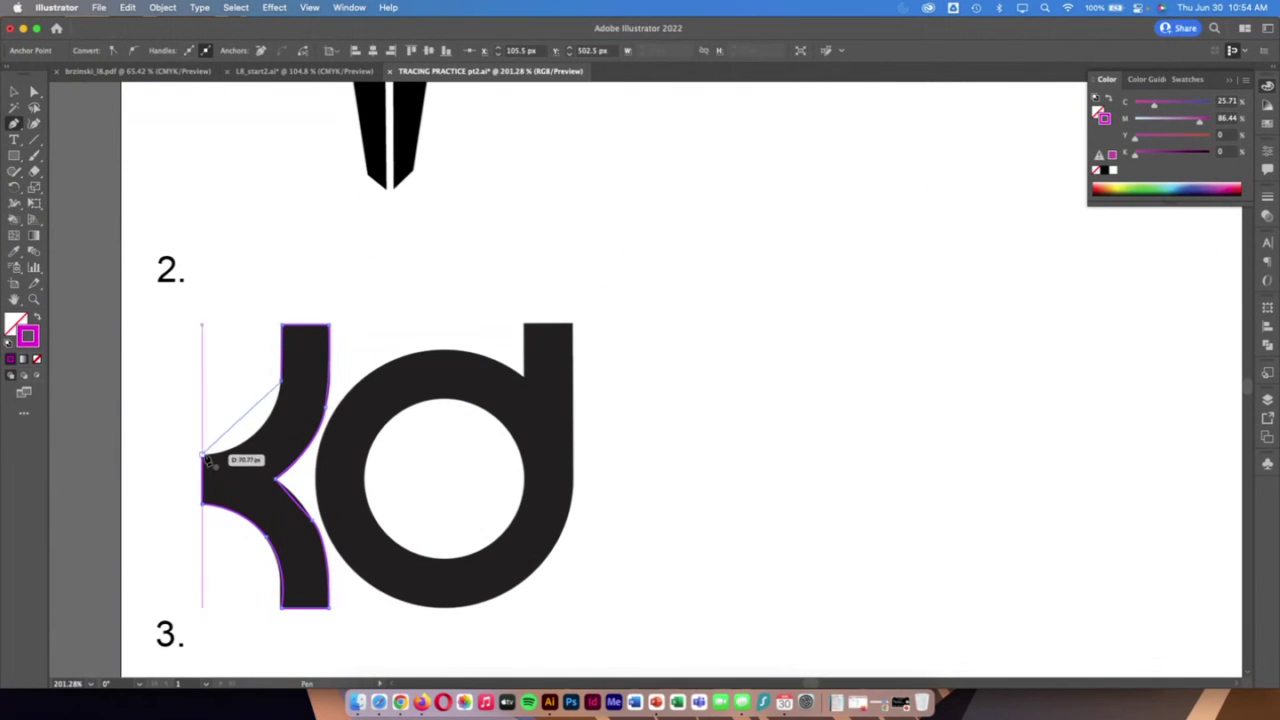
left_click_drag(202, 455, 132, 455)
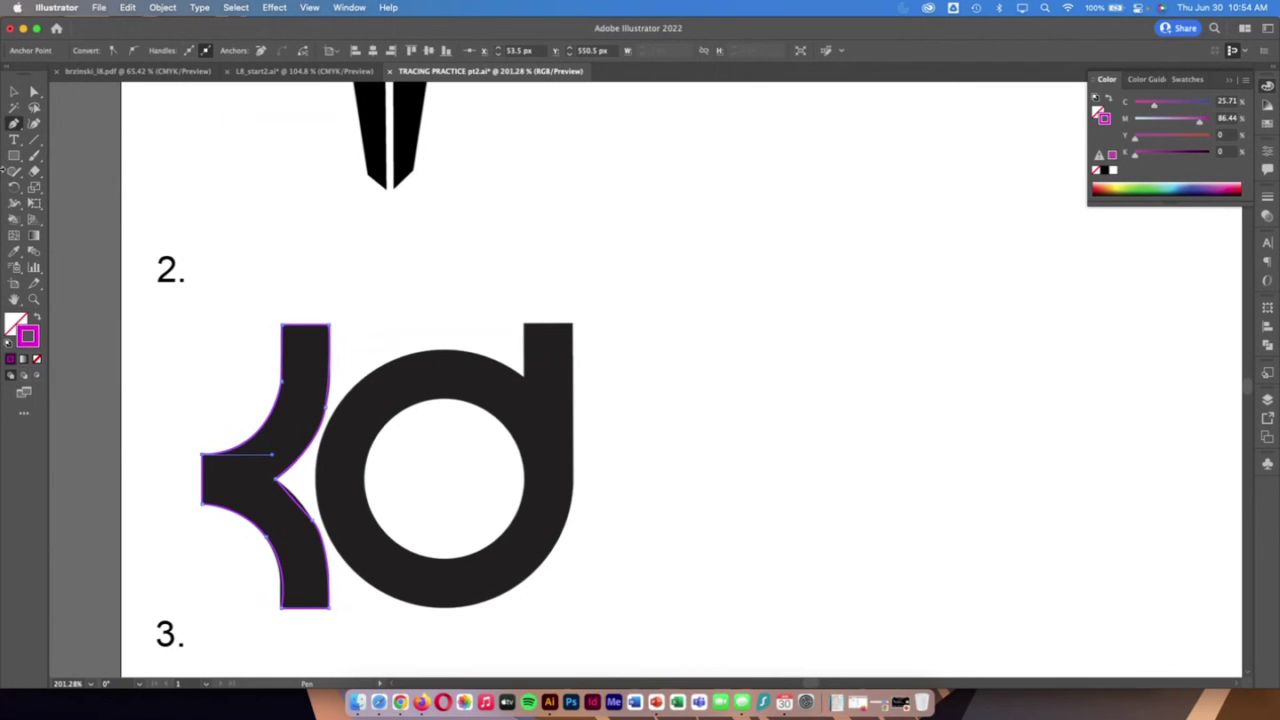
Adjust the direction handles along the K's inner edges around the notch so the path follows the artwork
left_click(34, 92)
left_click(394, 363)
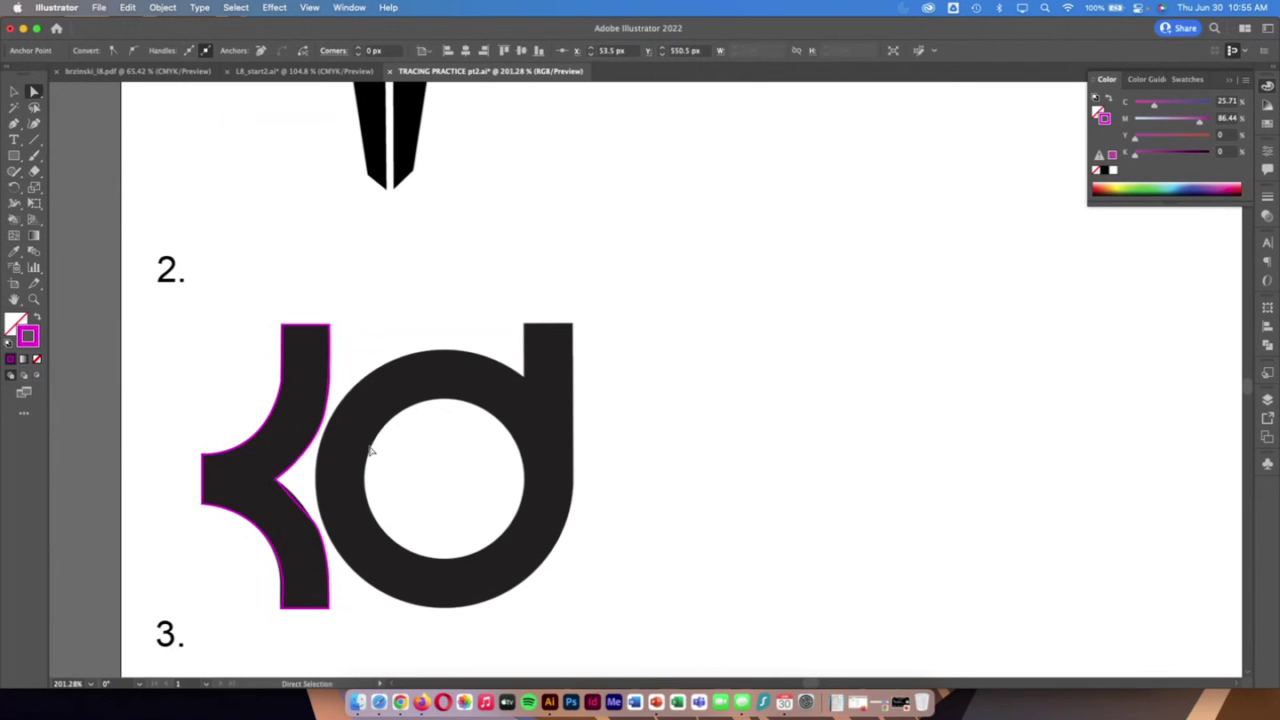
left_click(331, 404)
left_click_drag(331, 418, 319, 455)
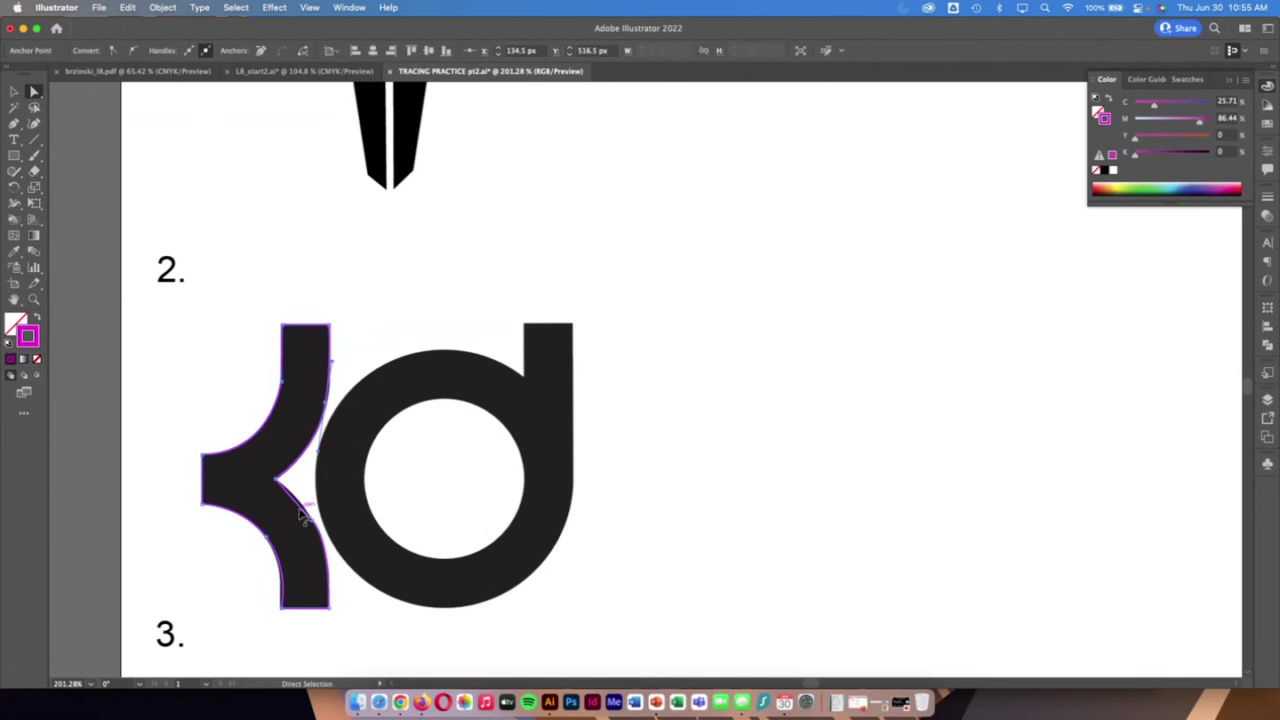
left_click(307, 514)
left_click_drag(293, 500, 514, 634)
Reshape both curved edges of the K's lower arm with Direct Selection by adjusting their direction handles to match the artwork
left_click(34, 300)
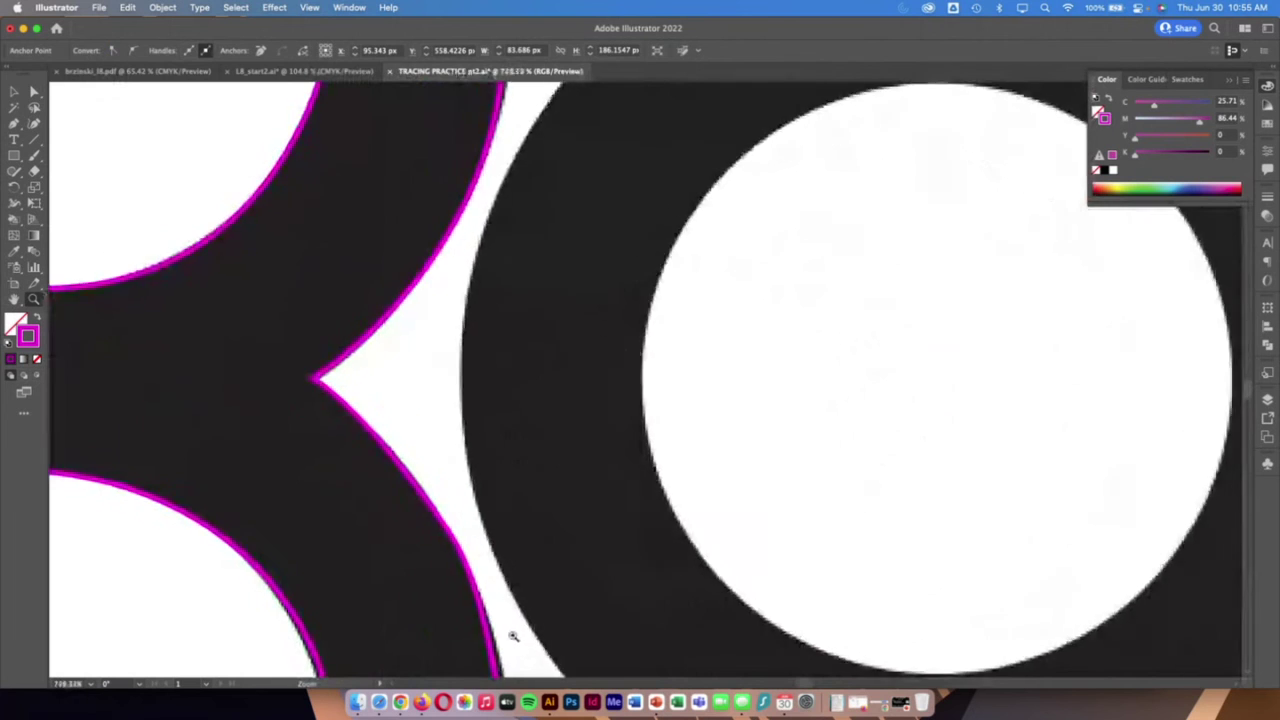
scroll(517, 620, "down", 5)
scroll(518, 596, "down", 3)
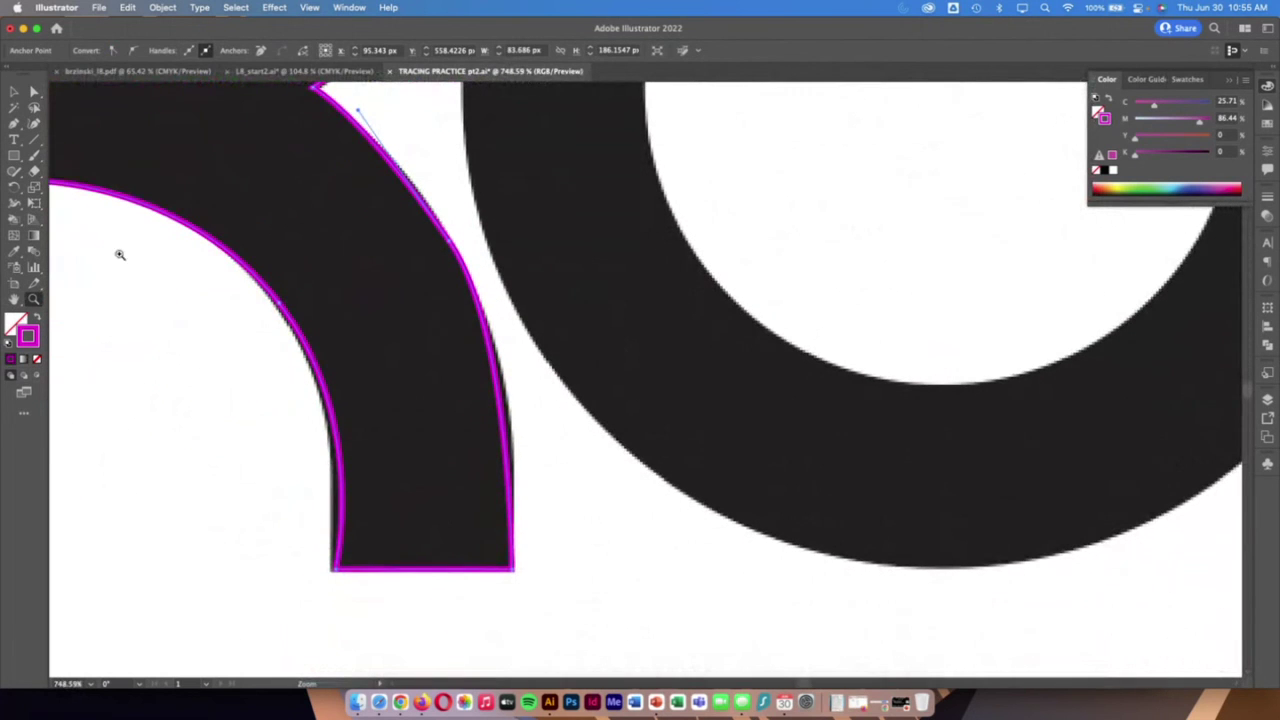
left_click(35, 92)
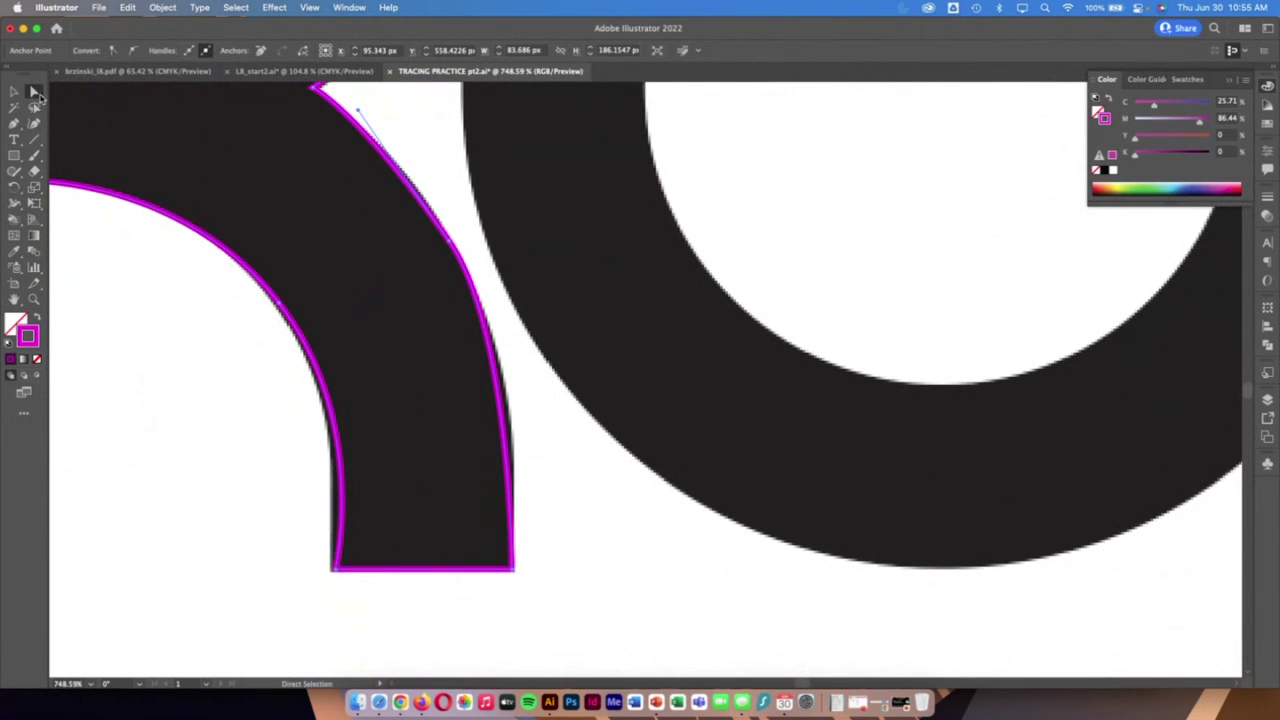
left_click(340, 467)
left_click_drag(370, 427, 348, 402)
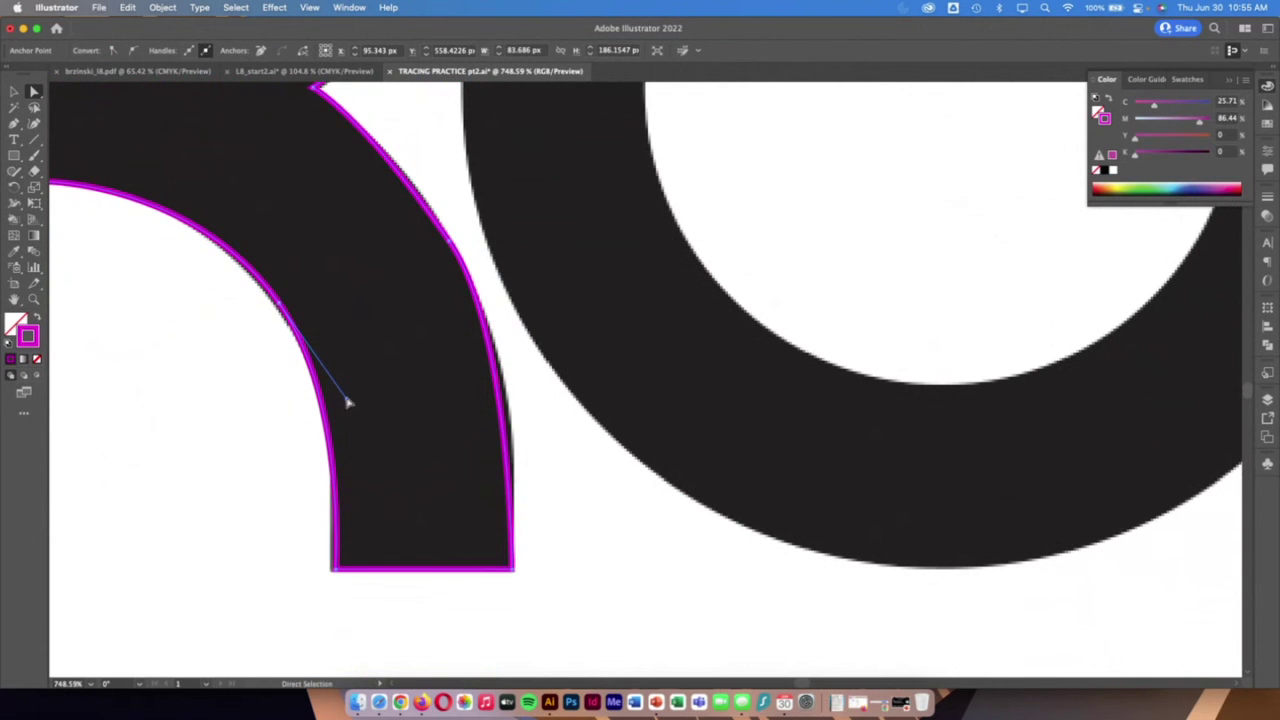
left_click(499, 374)
left_click_drag(510, 331, 528, 358)
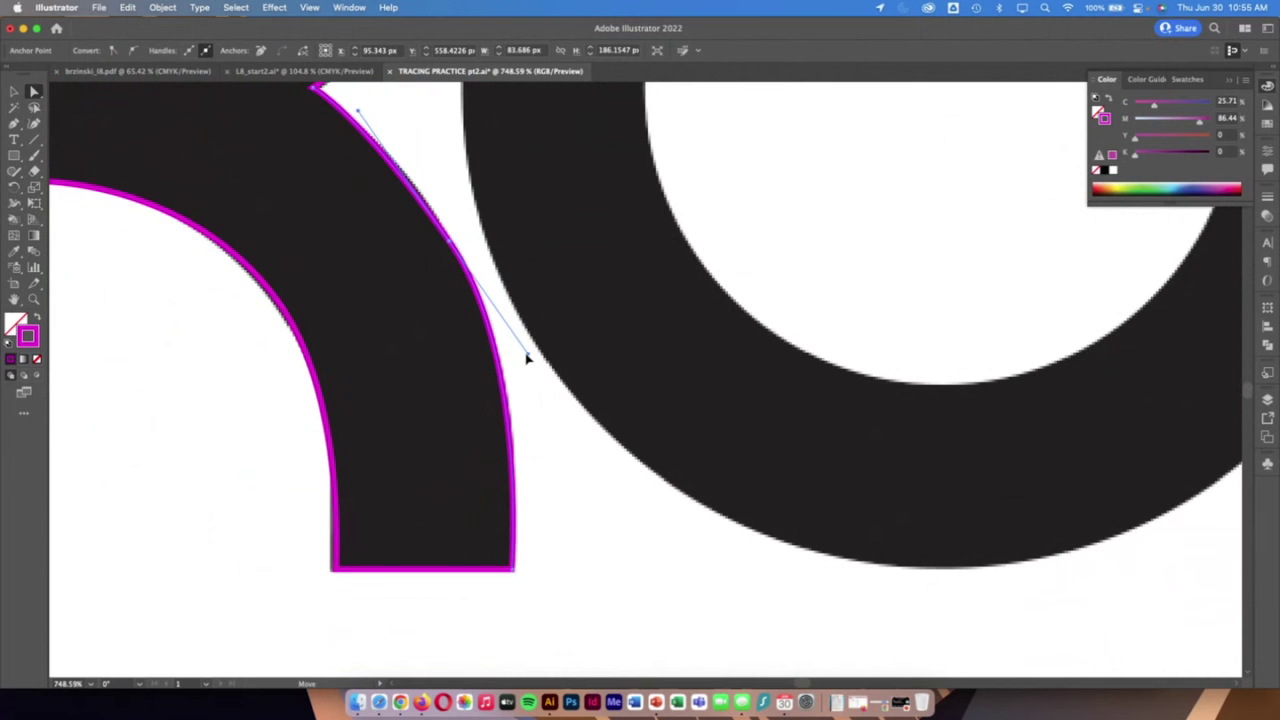
Draw a circle about 50 px across inside the d's round opening with the Ellipse tool
double_click(15, 300)
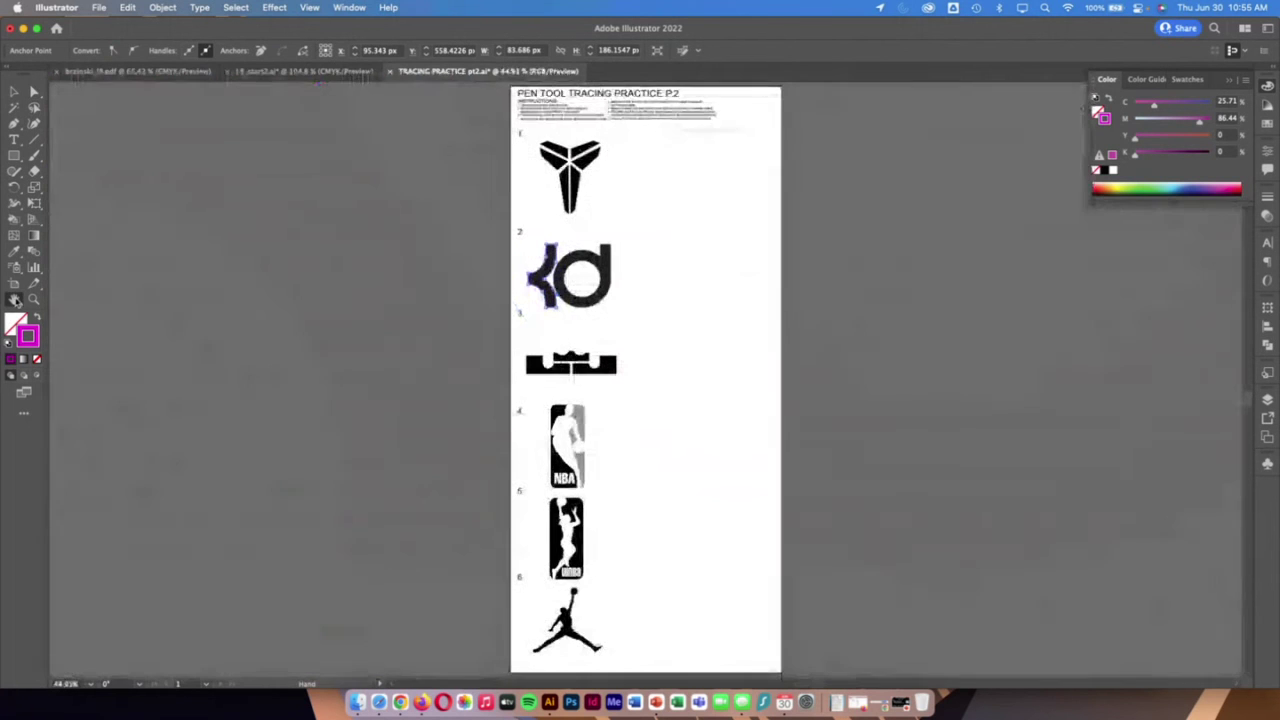
left_click(33, 300)
left_click_drag(562, 261, 971, 434)
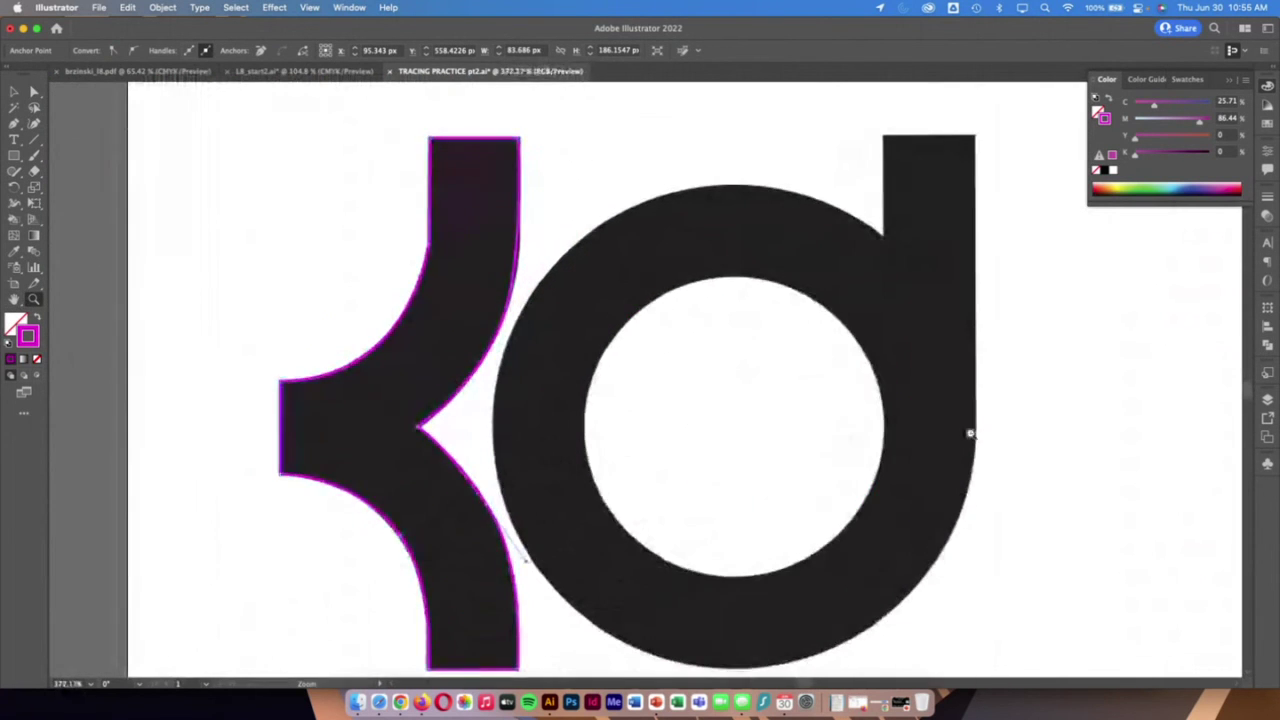
left_click_drag(15, 157, 80, 188)
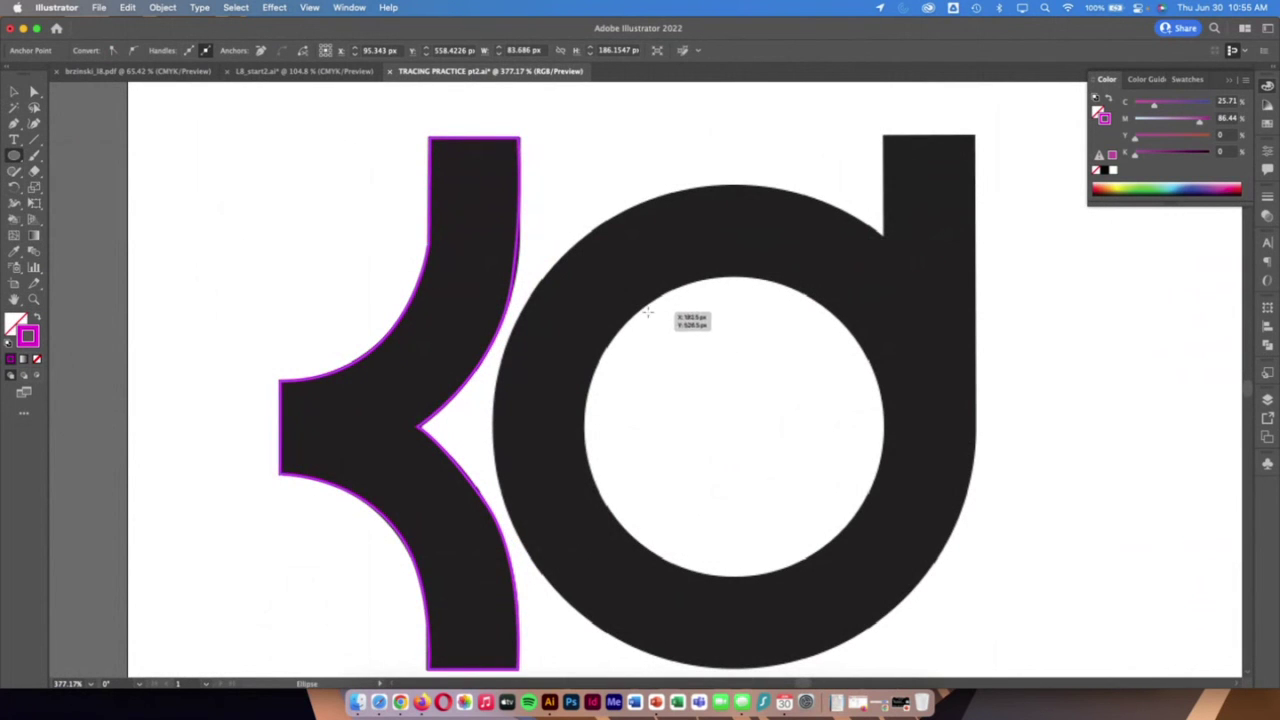
left_click_drag(646, 303, 784, 412)
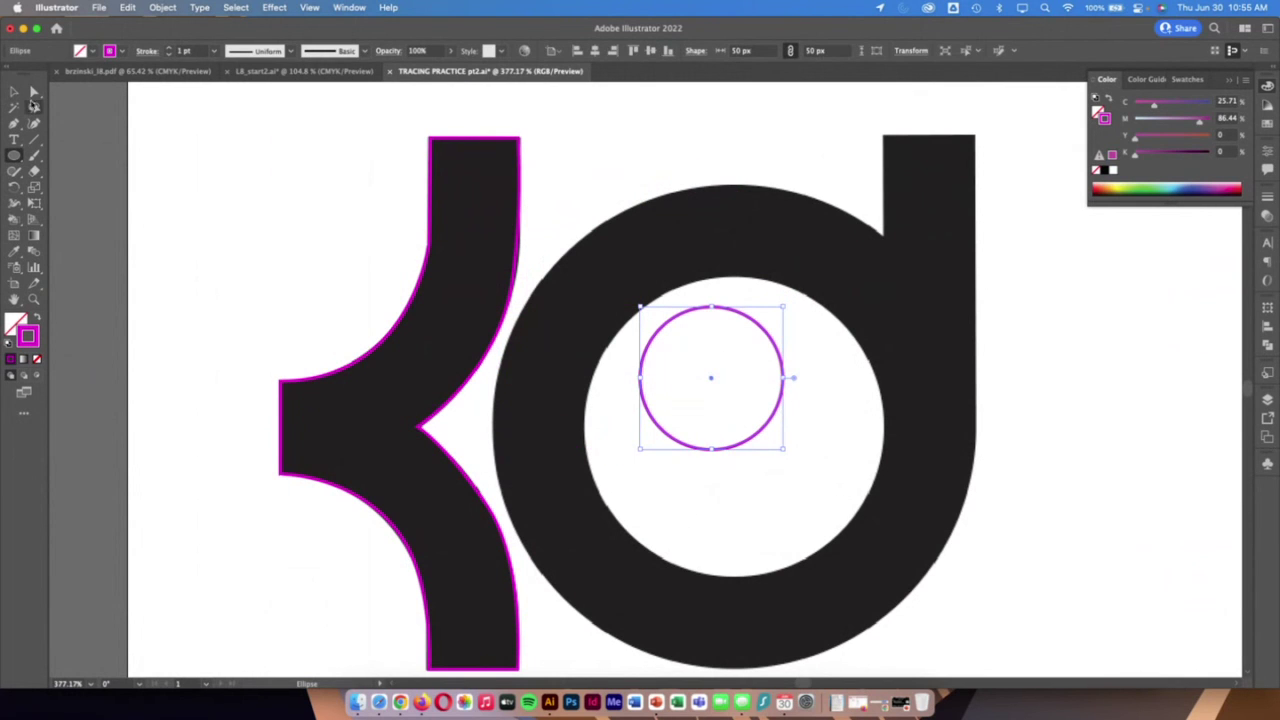
Enlarge and reposition the circle to 105 px so it fits the d's inner opening
left_click(13, 91)
left_click_drag(782, 451, 911, 577)
left_click_drag(778, 447, 727, 422)
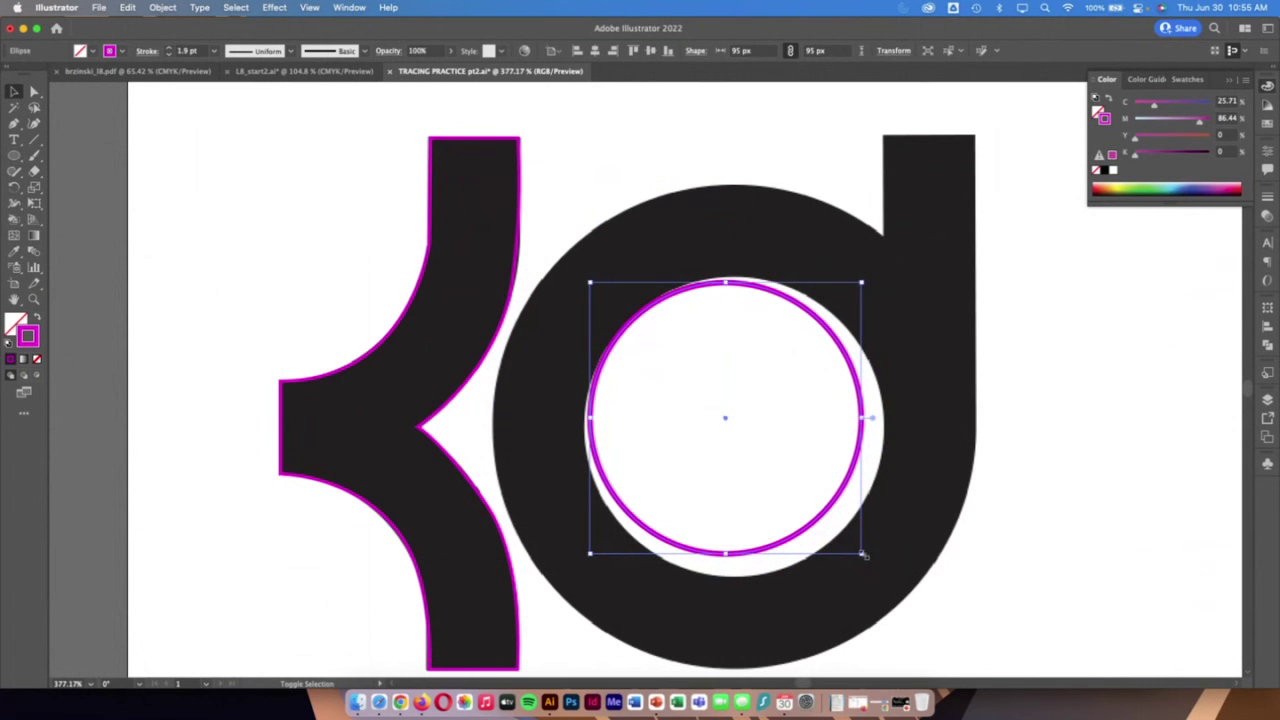
left_click_drag(864, 555, 897, 572)
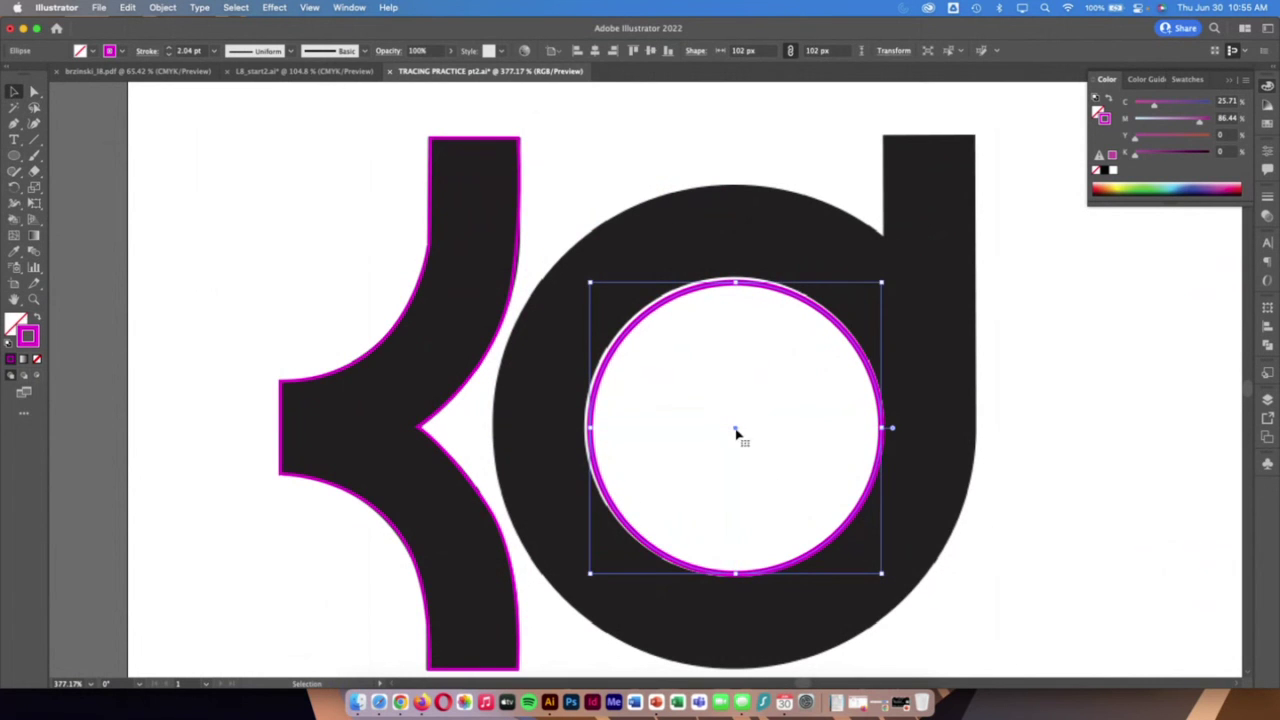
left_click_drag(736, 432, 733, 426)
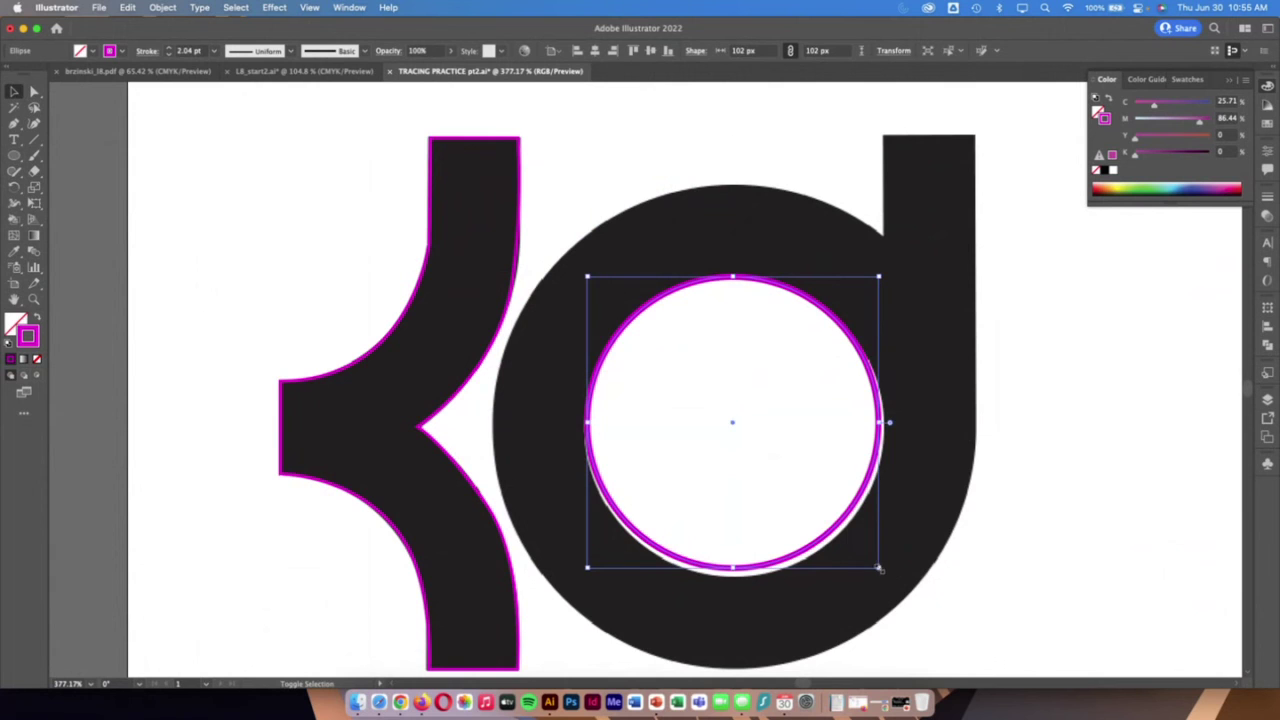
left_click_drag(879, 568, 887, 576)
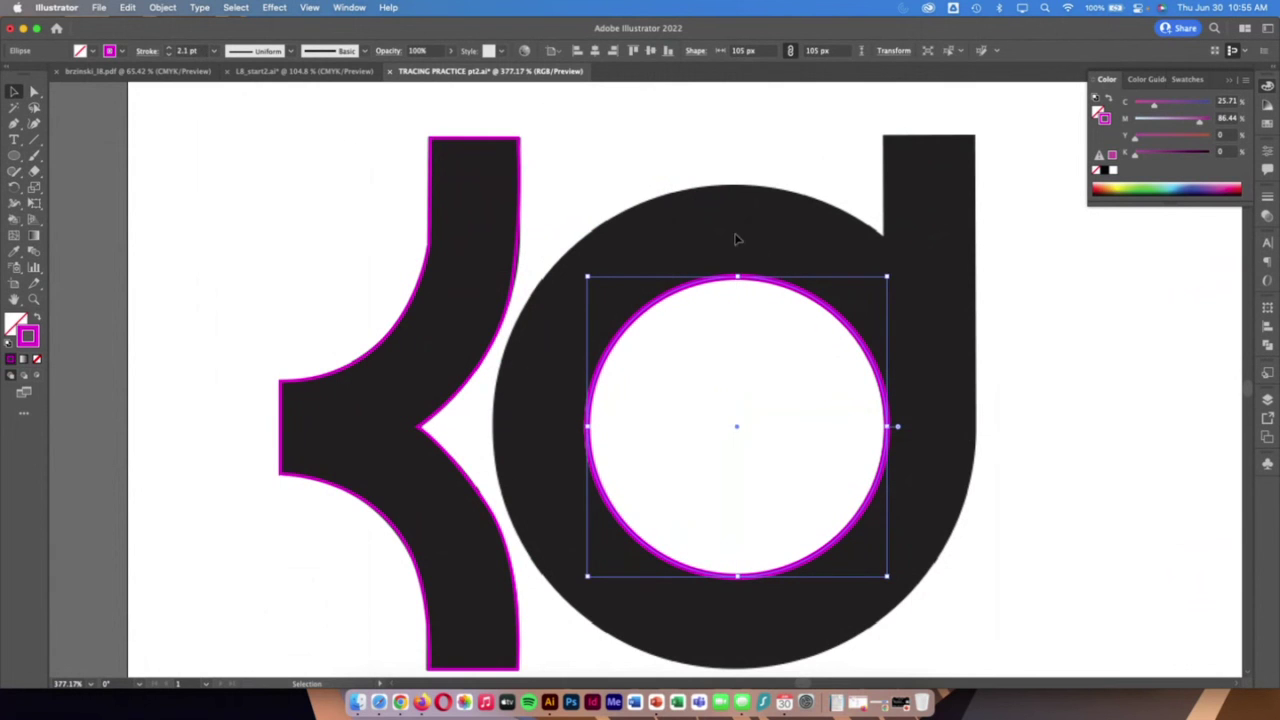
Duplicate the inner circle, then scale the copy to 169 px and align it with the d's outer round edge
key("super+c")
key("super+v")
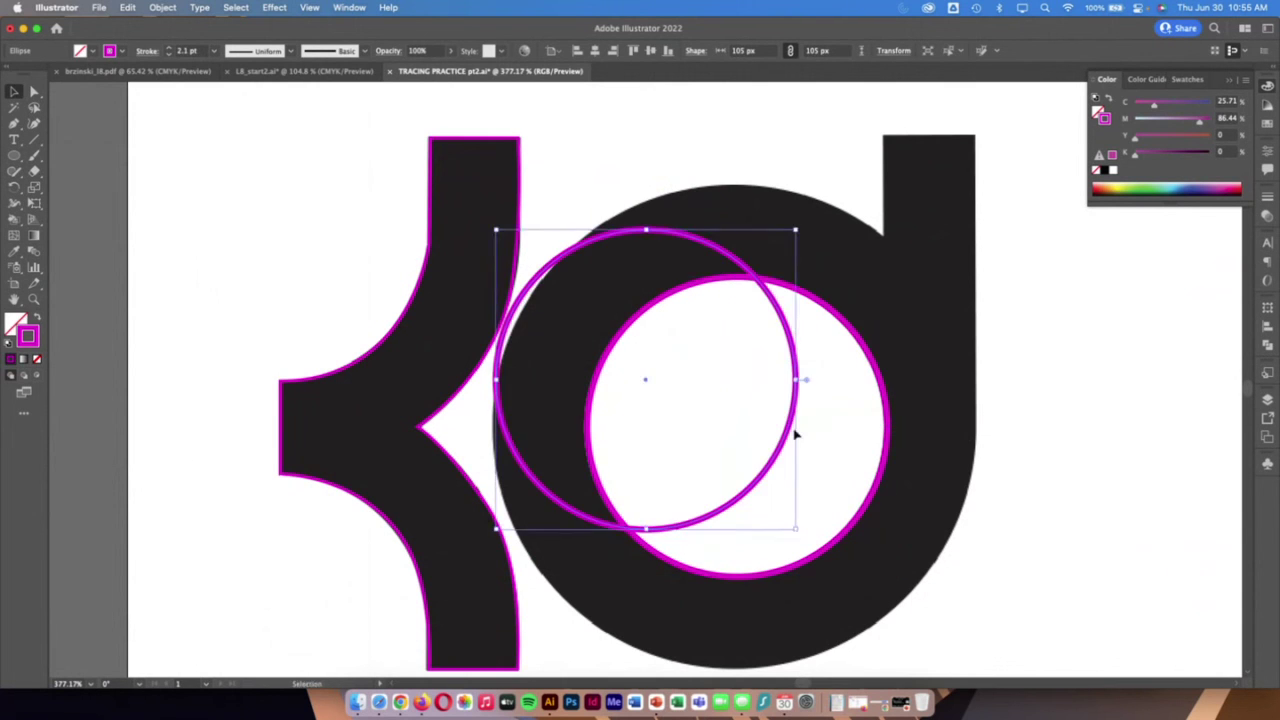
left_click_drag(797, 529, 1000, 675)
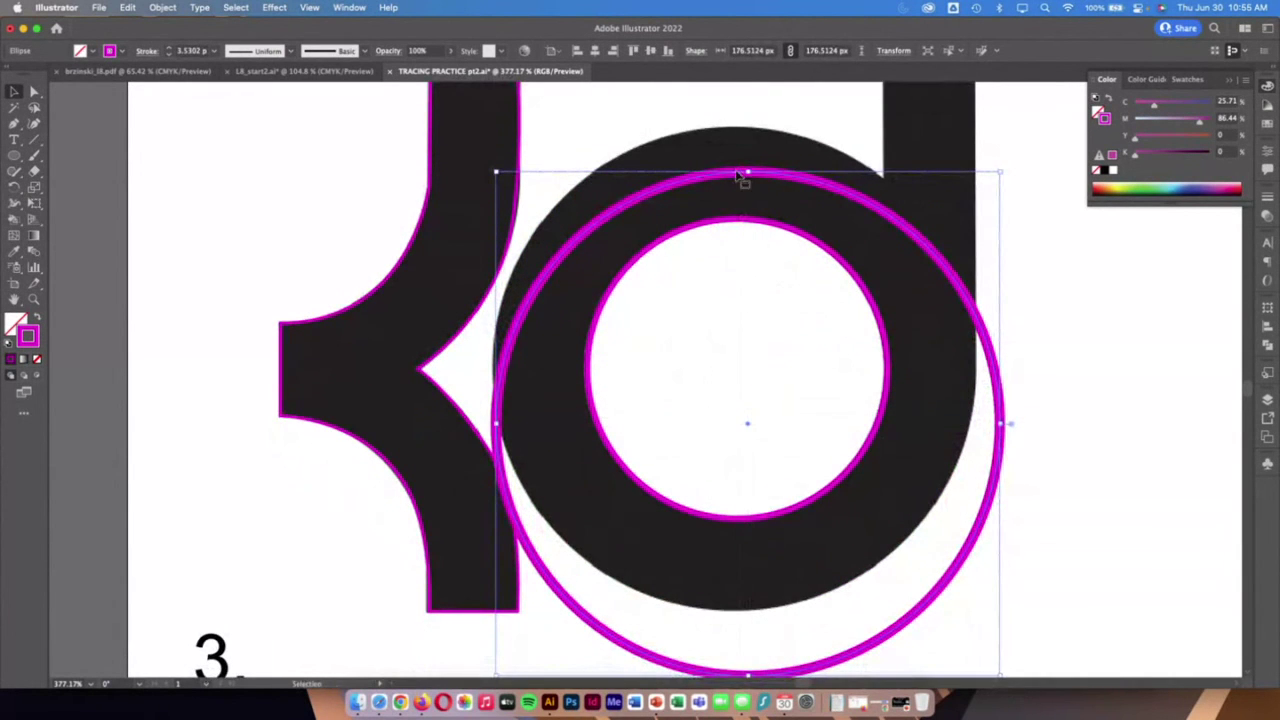
left_click_drag(738, 175, 736, 128)
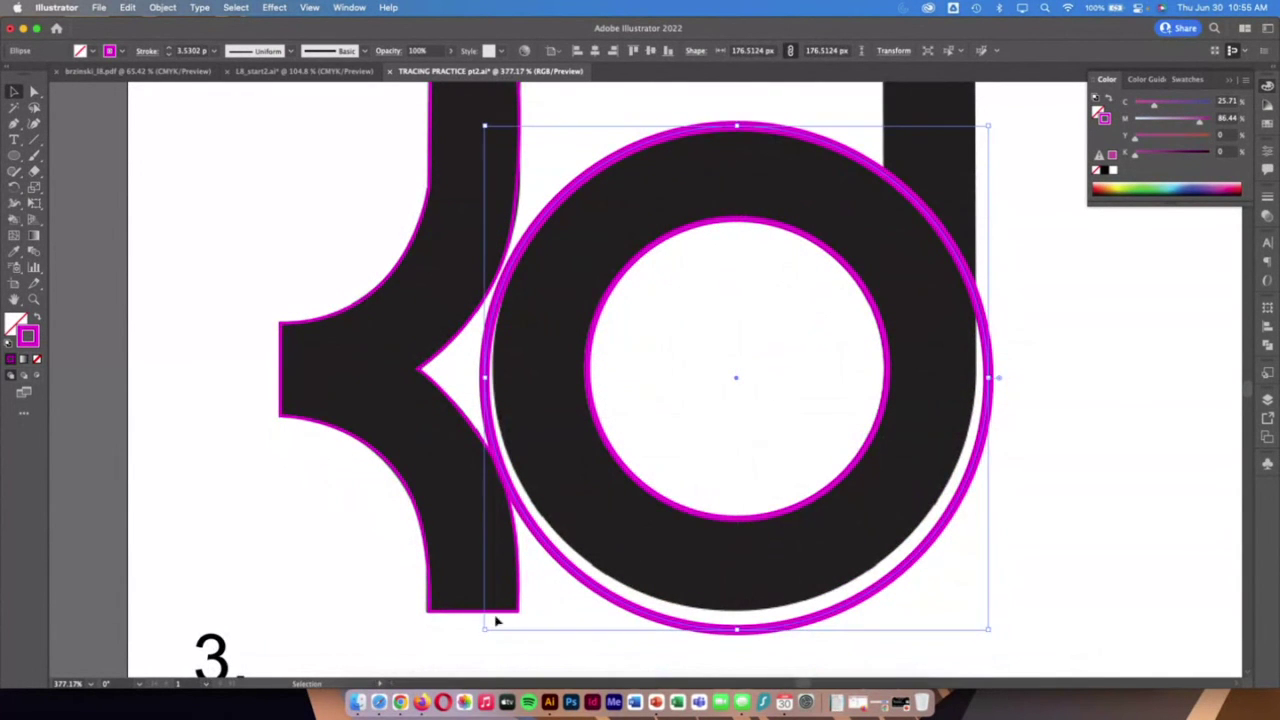
left_click_drag(485, 628, 498, 615)
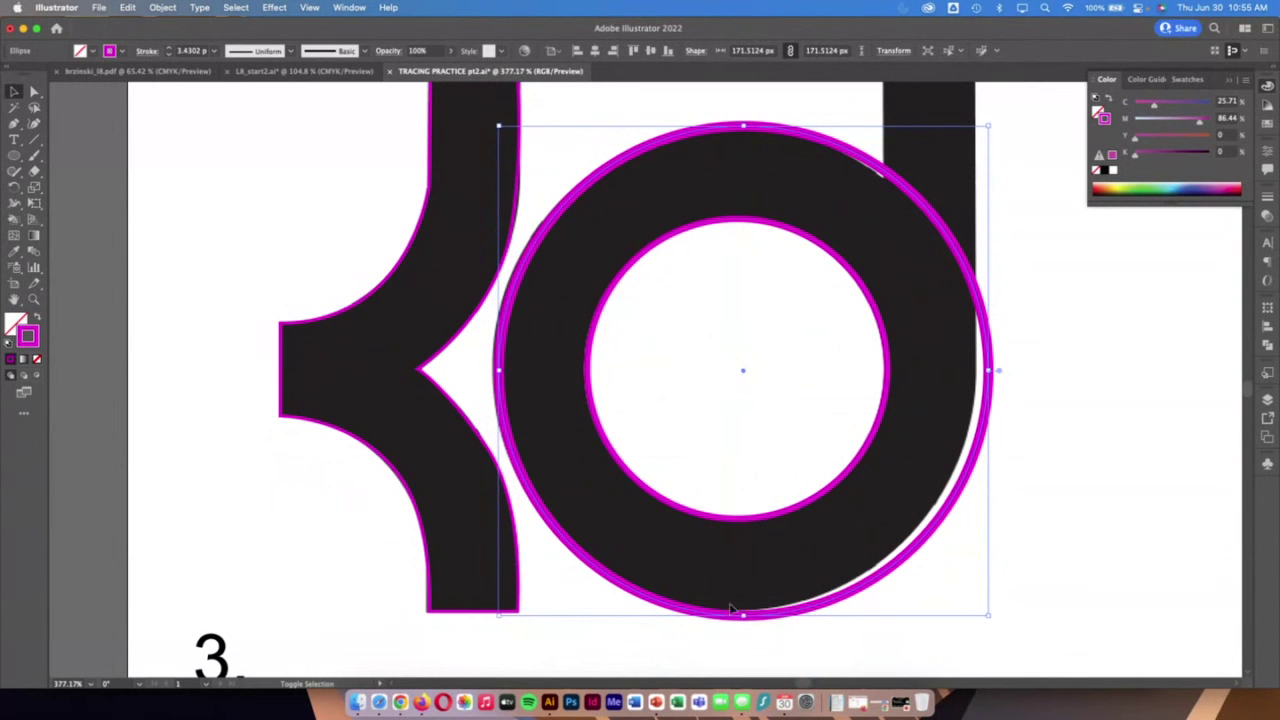
mouse_move(990, 618)
left_mouse_down()
mouse_move(954, 606)
mouse_move(977, 604)
left_mouse_up()
left_click_drag(498, 604, 494, 608)
scroll(940, 510, "up", 3)
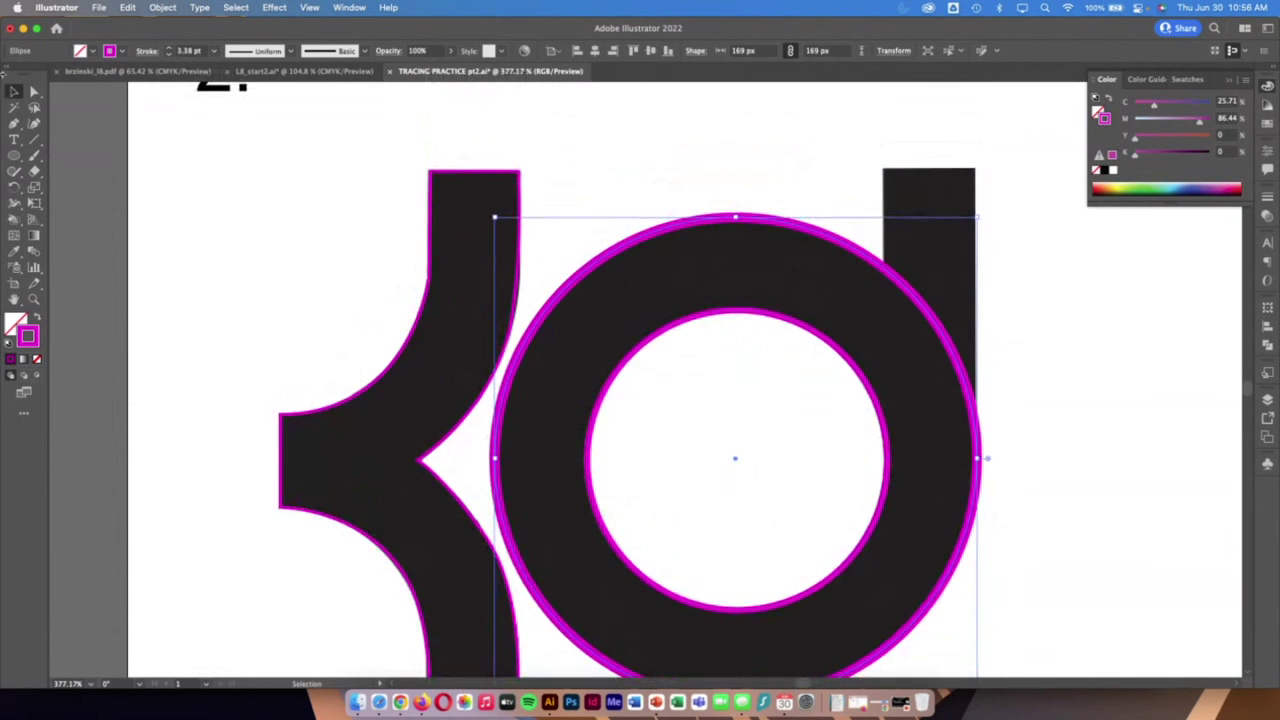
Trace the d's vertical stem with the Pen tool as a closed four-sided shape that overlaps the ring
left_click(15, 123)
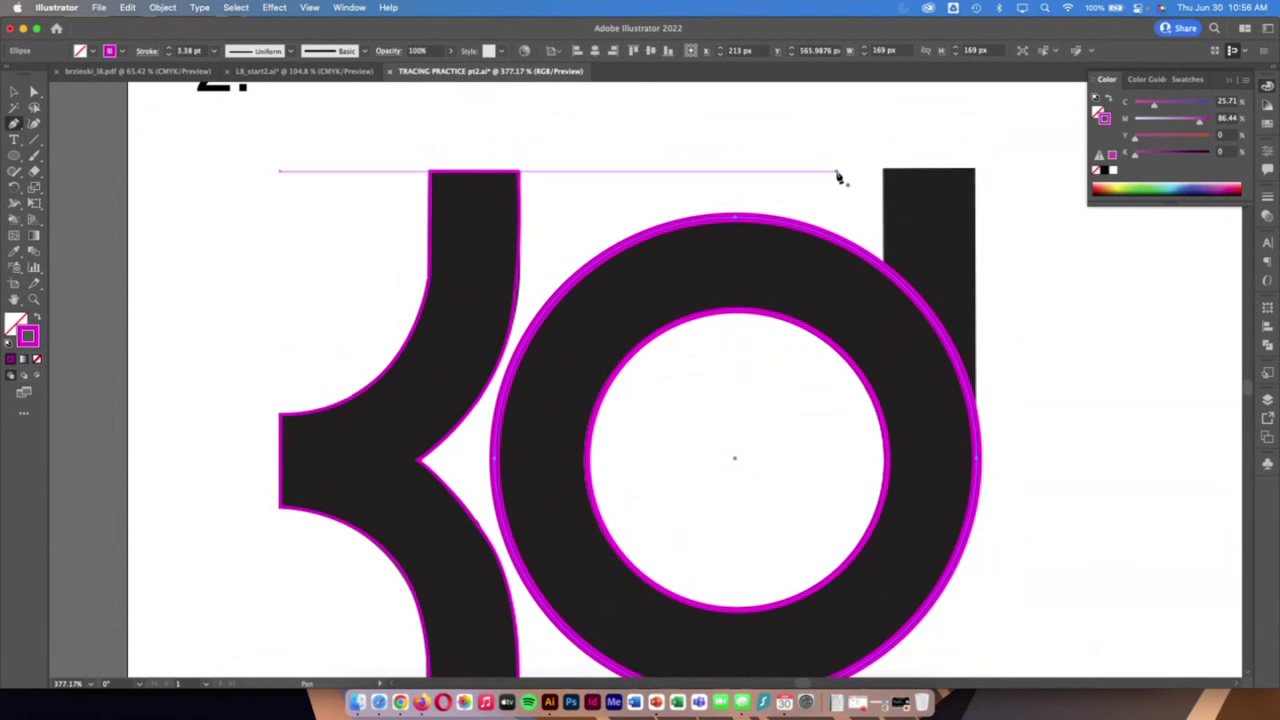
left_click(883, 171)
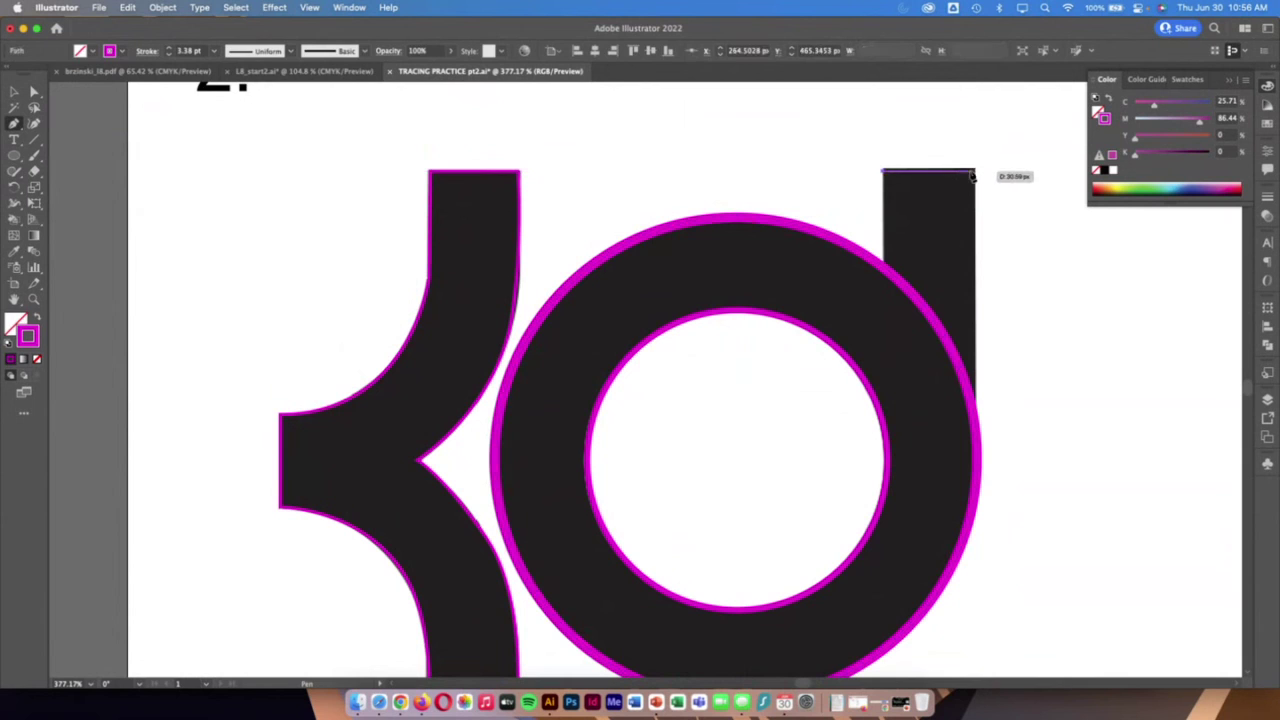
left_click(977, 171)
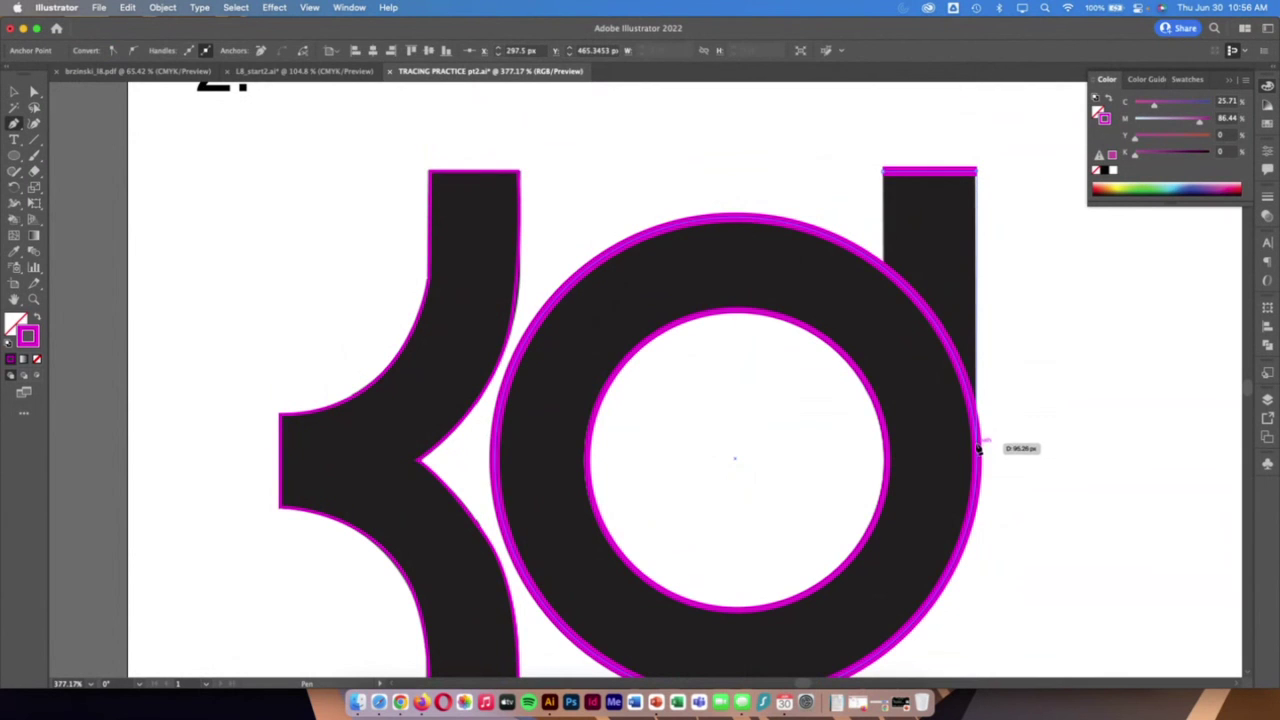
left_click(977, 440)
left_click(883, 310)
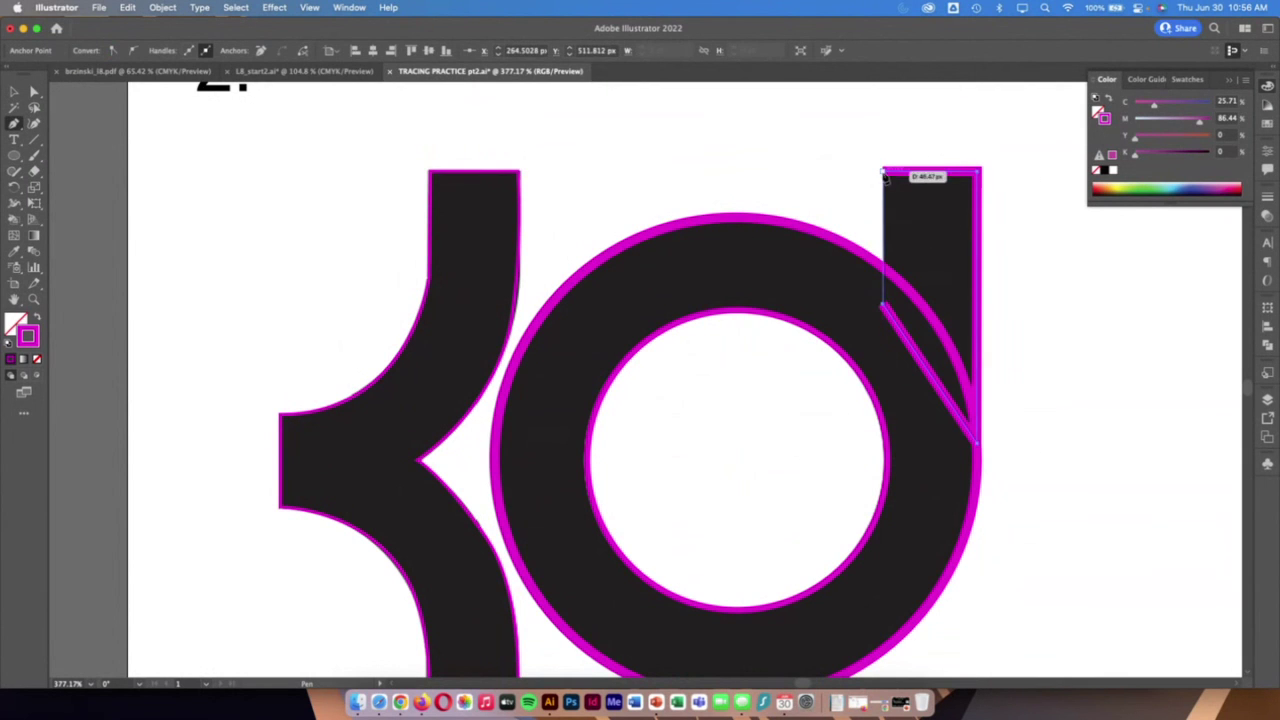
left_click(883, 171)
Select both circles and the stem shape, and merge the stem with the ring into one d outline using Shape Builder
left_click(14, 92)
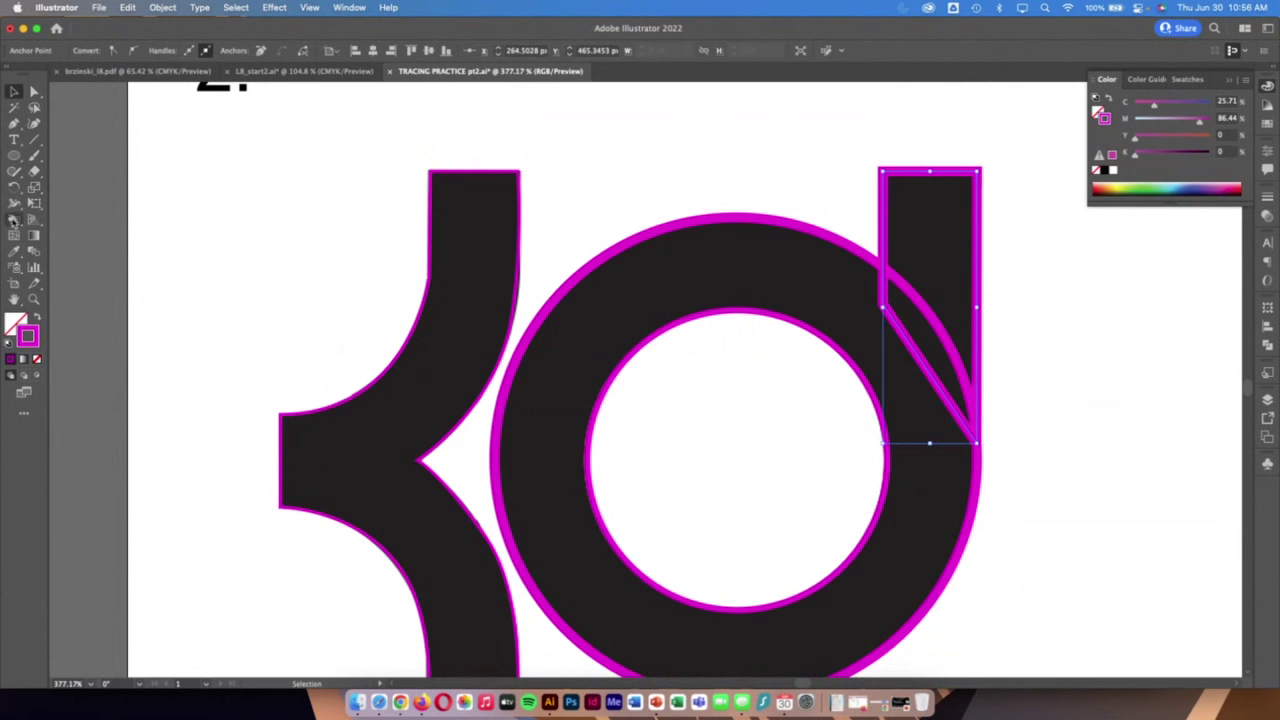
left_click_drag(14, 220, 70, 224)
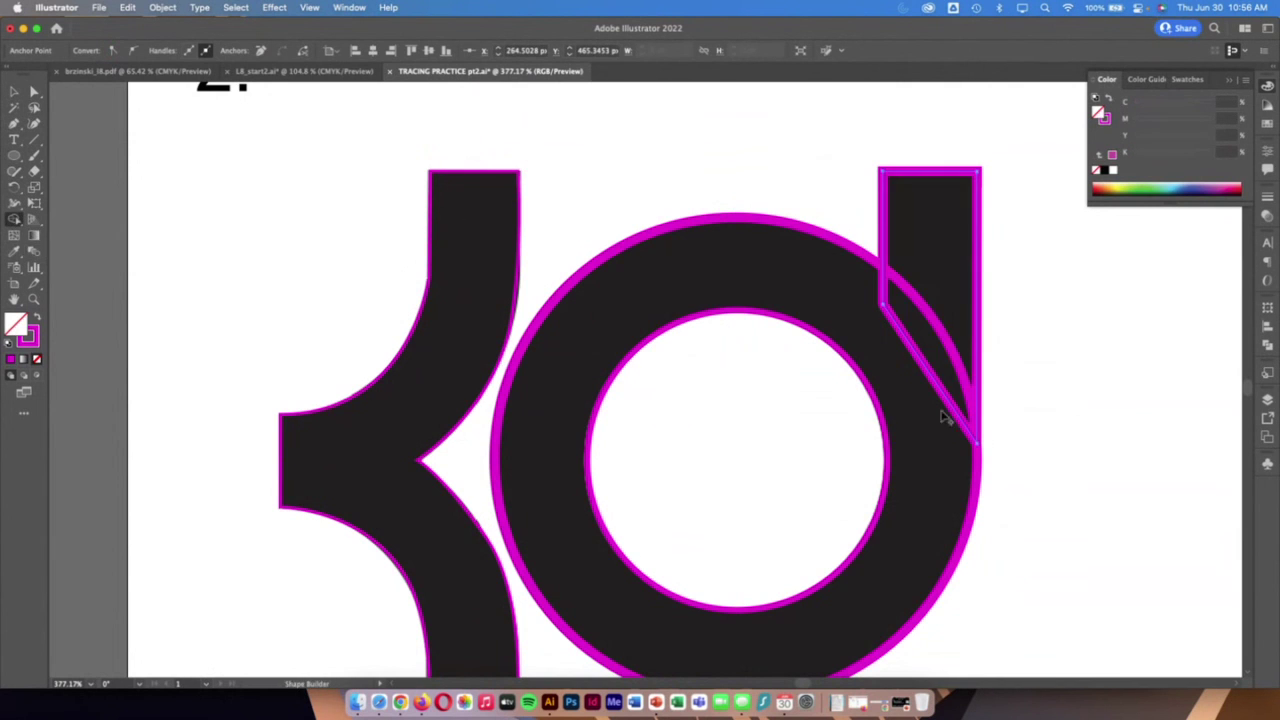
left_click(937, 280)
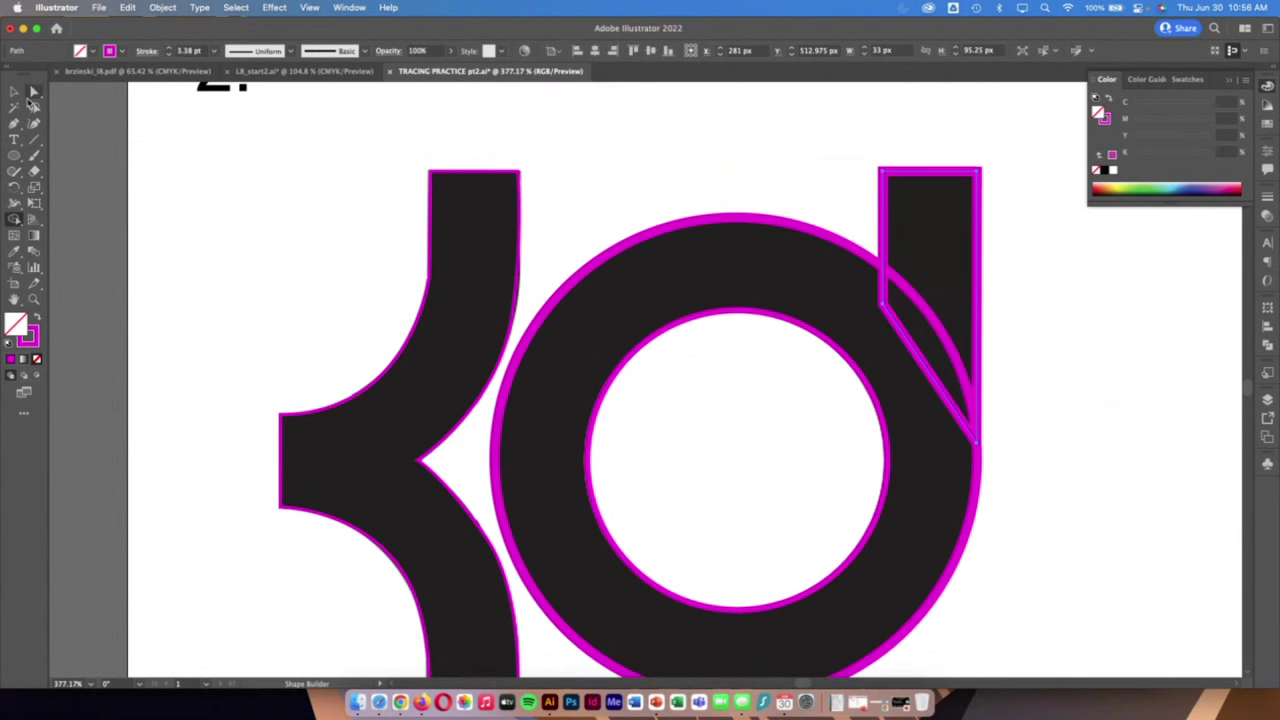
left_click(14, 92)
left_click_drag(848, 190, 965, 371)
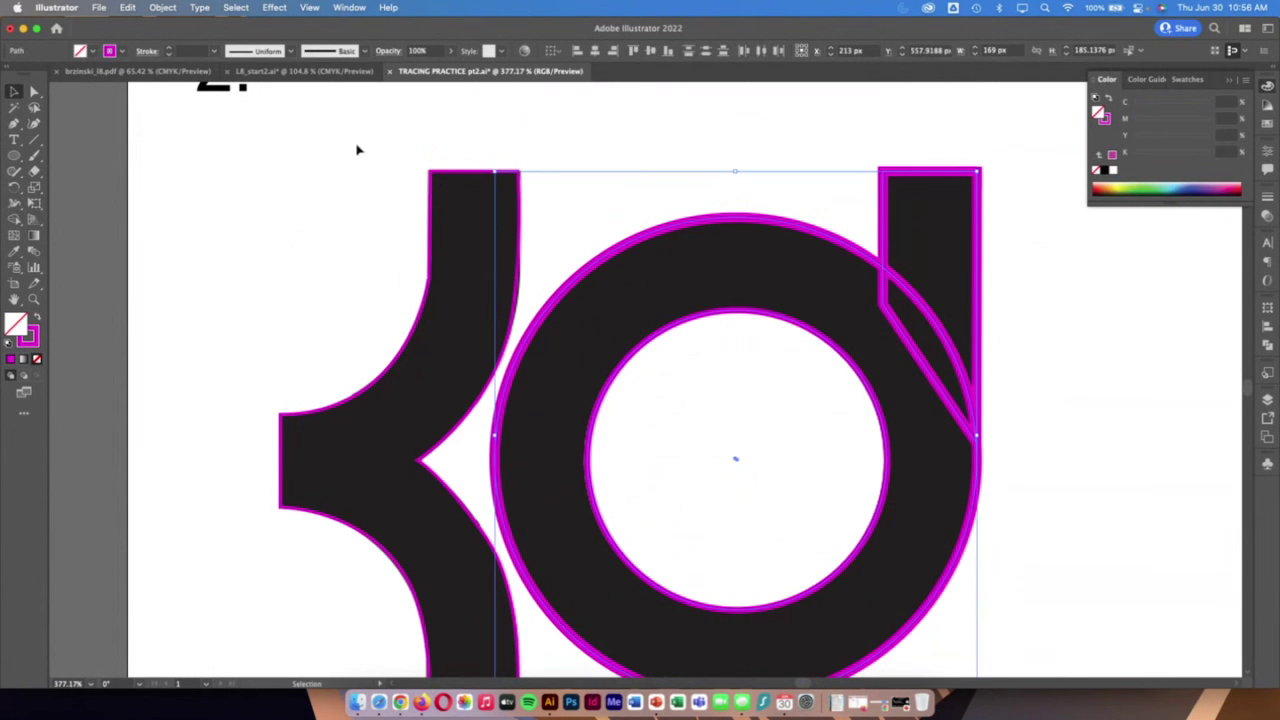
left_click(14, 219)
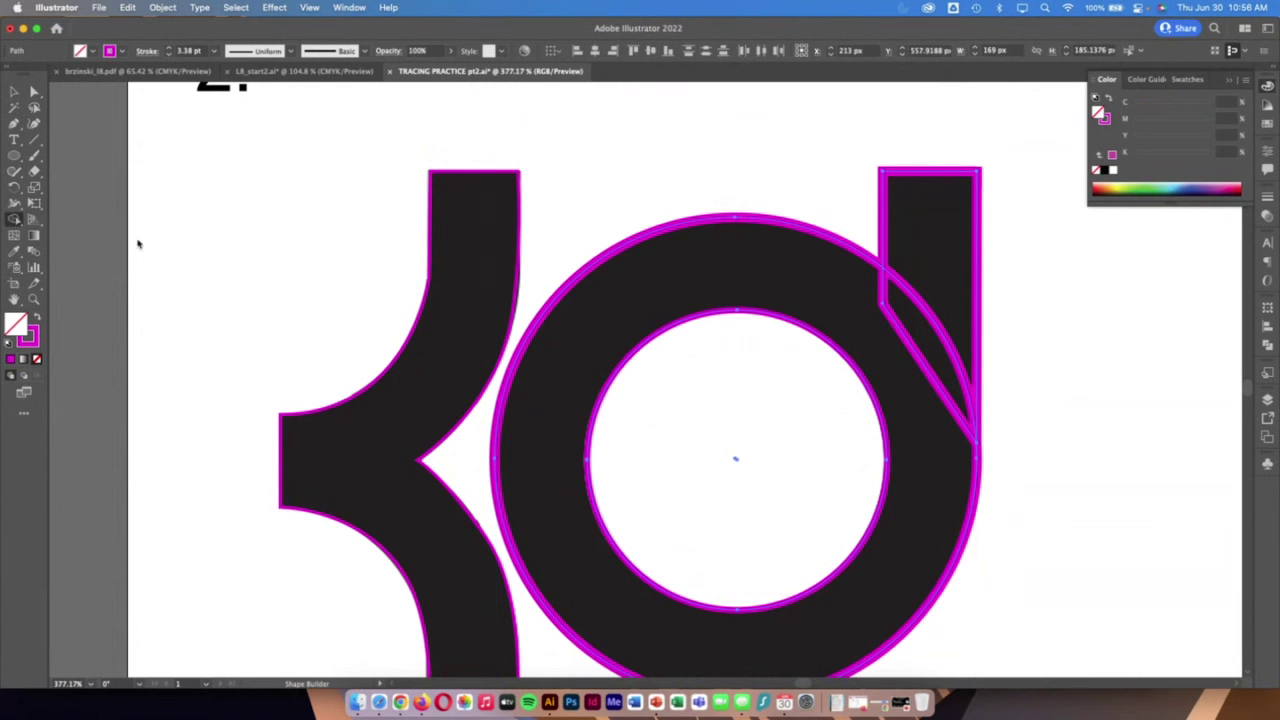
left_click_drag(943, 220, 911, 397)
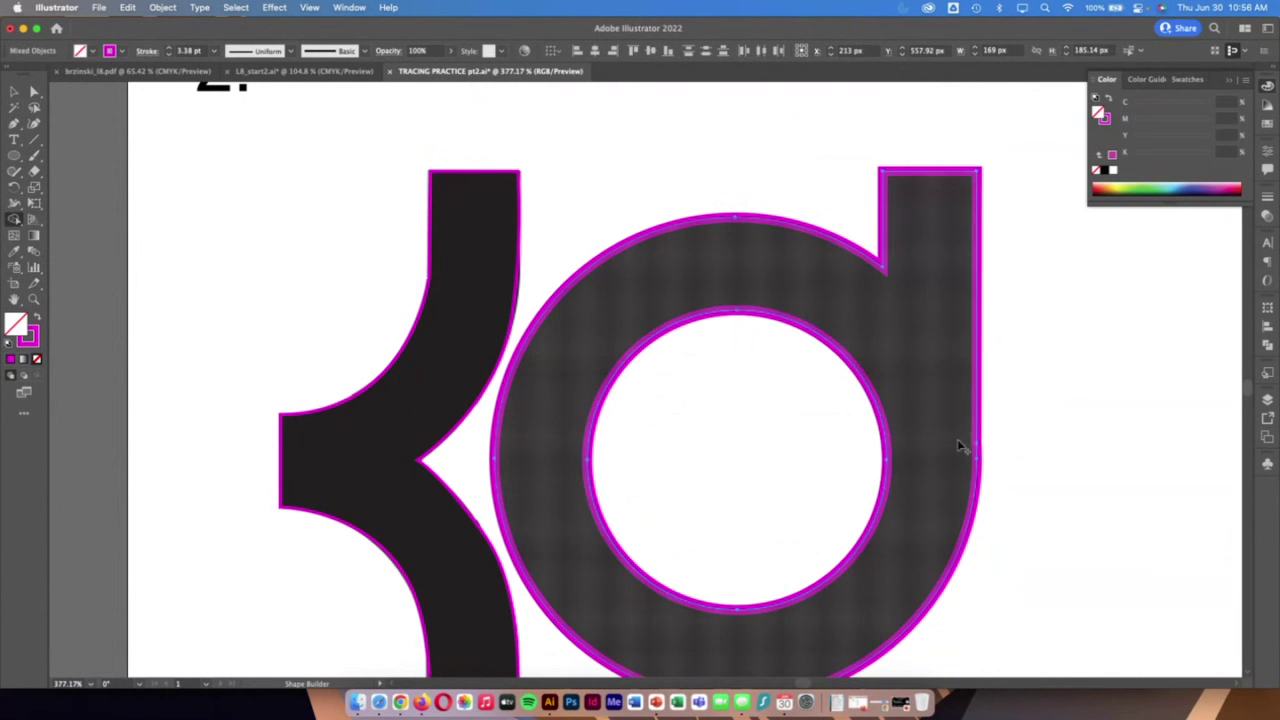
left_click(14, 91)
left_click(1057, 357)
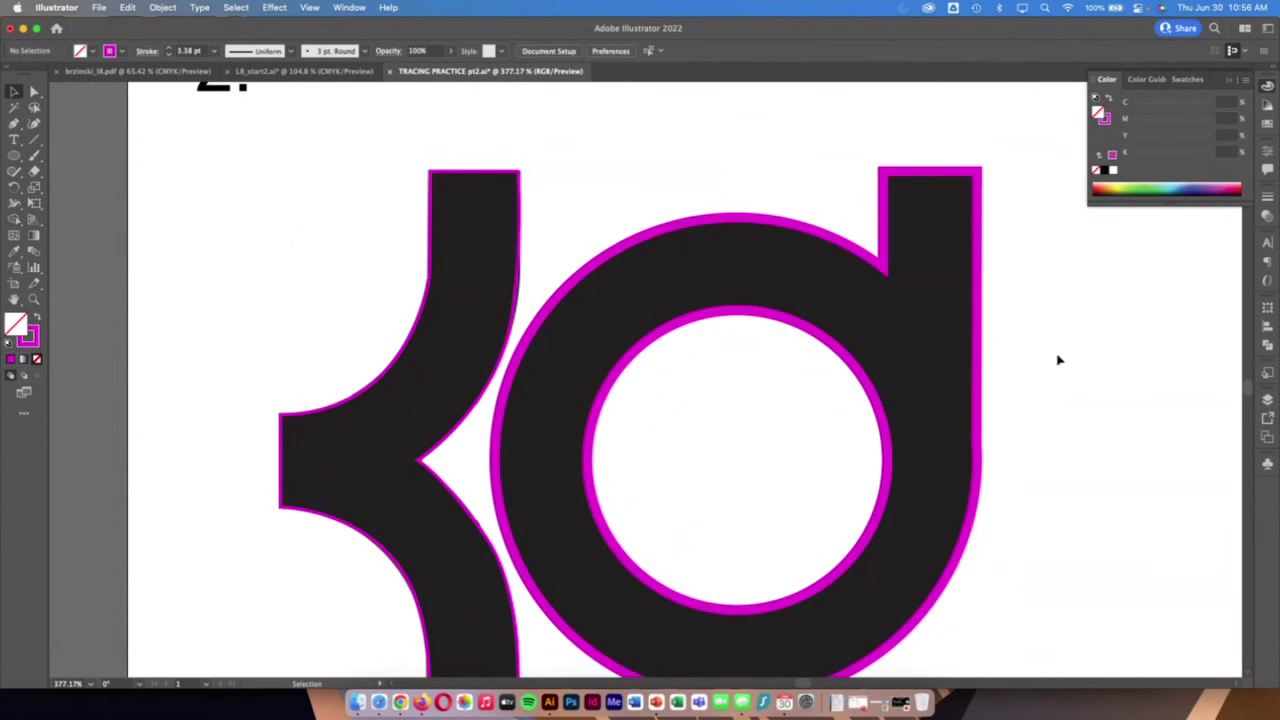
Group the K and d tracing paths and move the group horizontally into the blank area beside the original second logo
scroll(1061, 360, "down", 3)
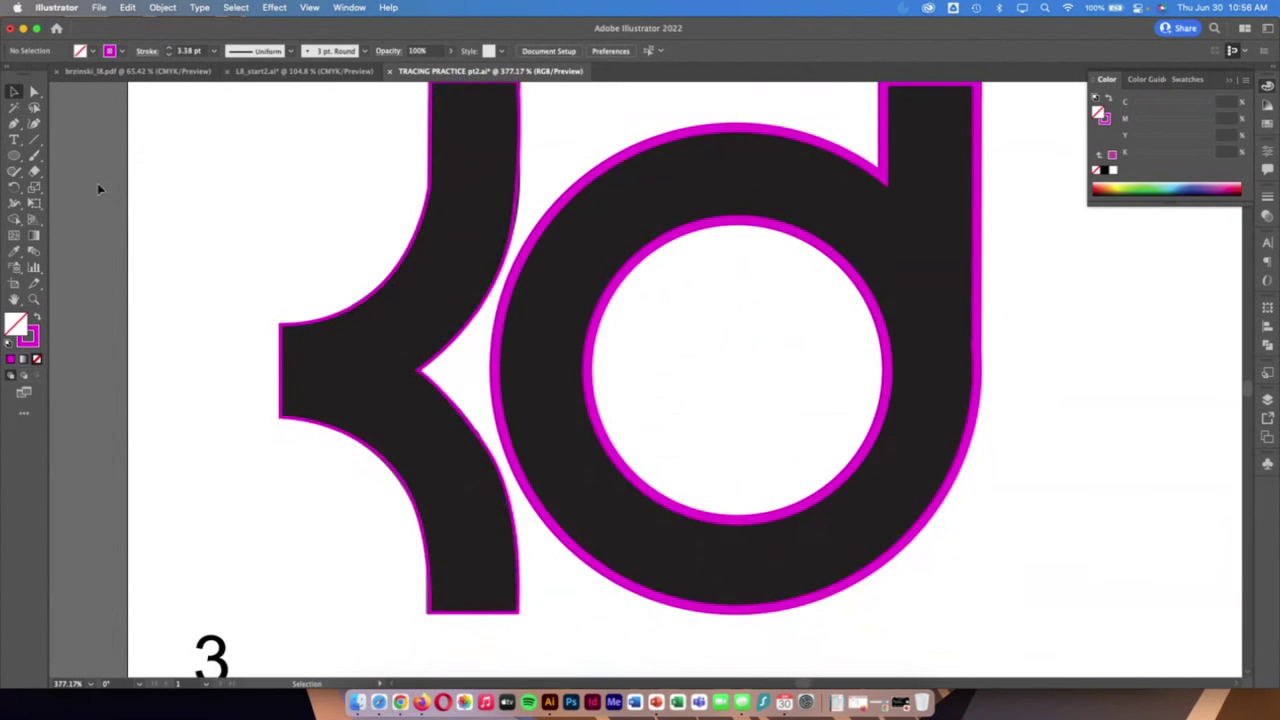
double_click(14, 299)
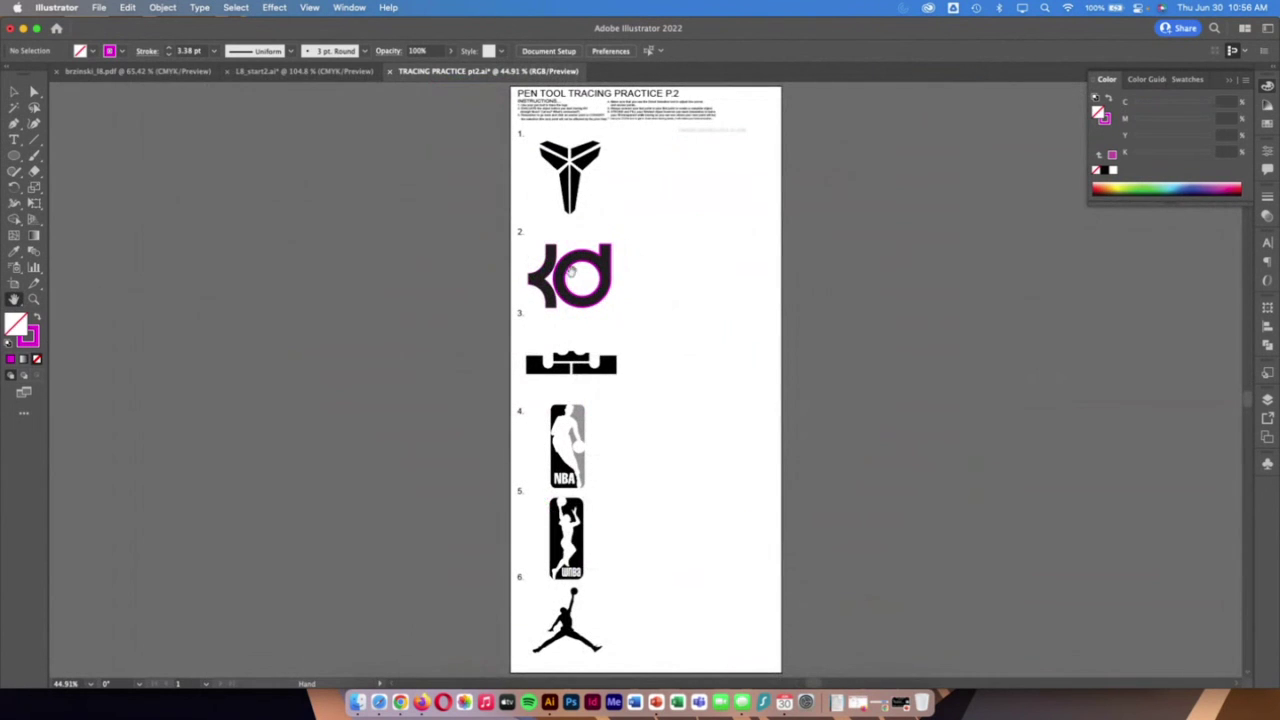
left_click(14, 92)
mouse_move(504, 275)
left_mouse_down()
mouse_move(561, 287)
mouse_move(726, 269)
left_mouse_up()
left_click(640, 284)
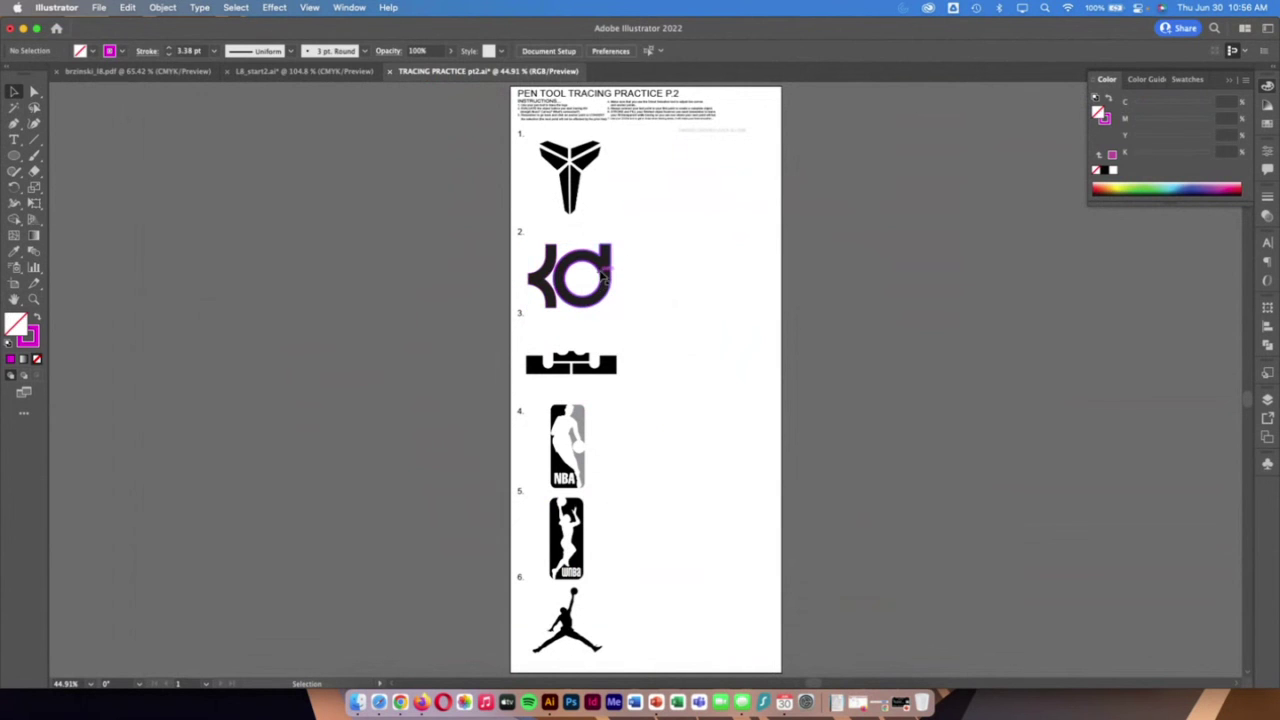
left_click_drag(484, 276, 548, 284)
key("super+g")
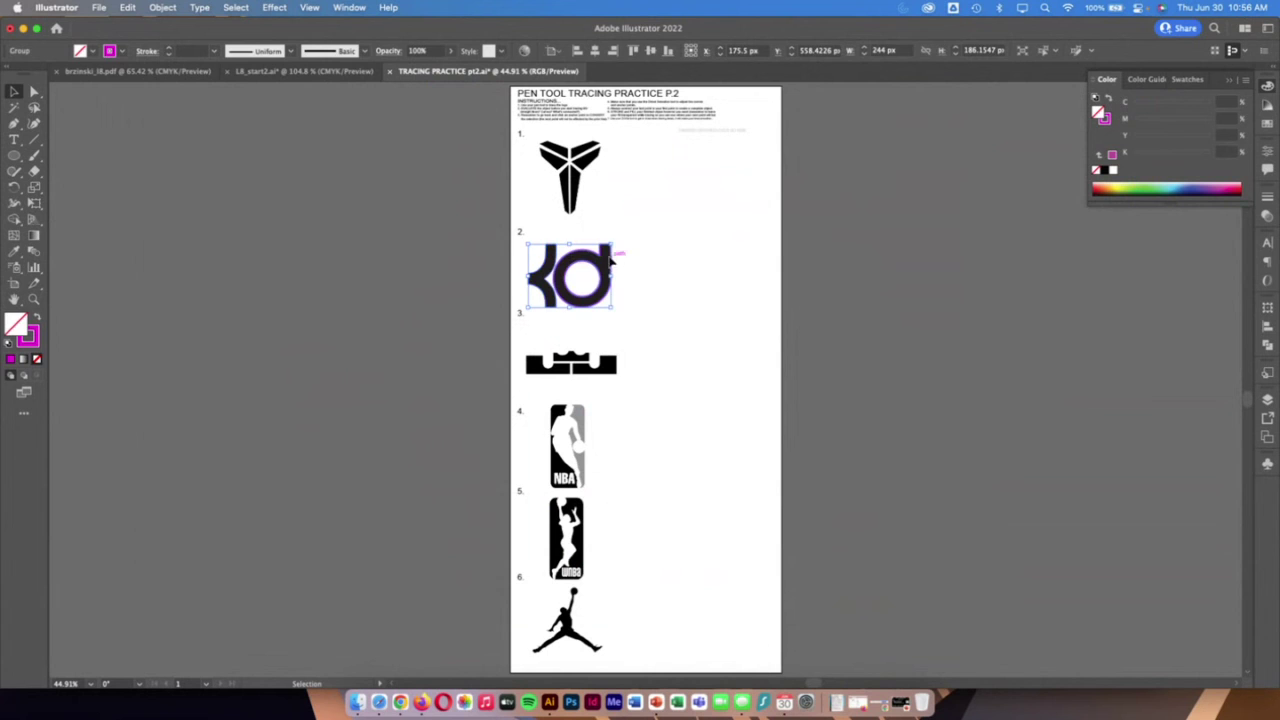
mouse_move(612, 260)
left_mouse_down()
mouse_move(750, 262)
mouse_move(739, 261)
left_mouse_up()
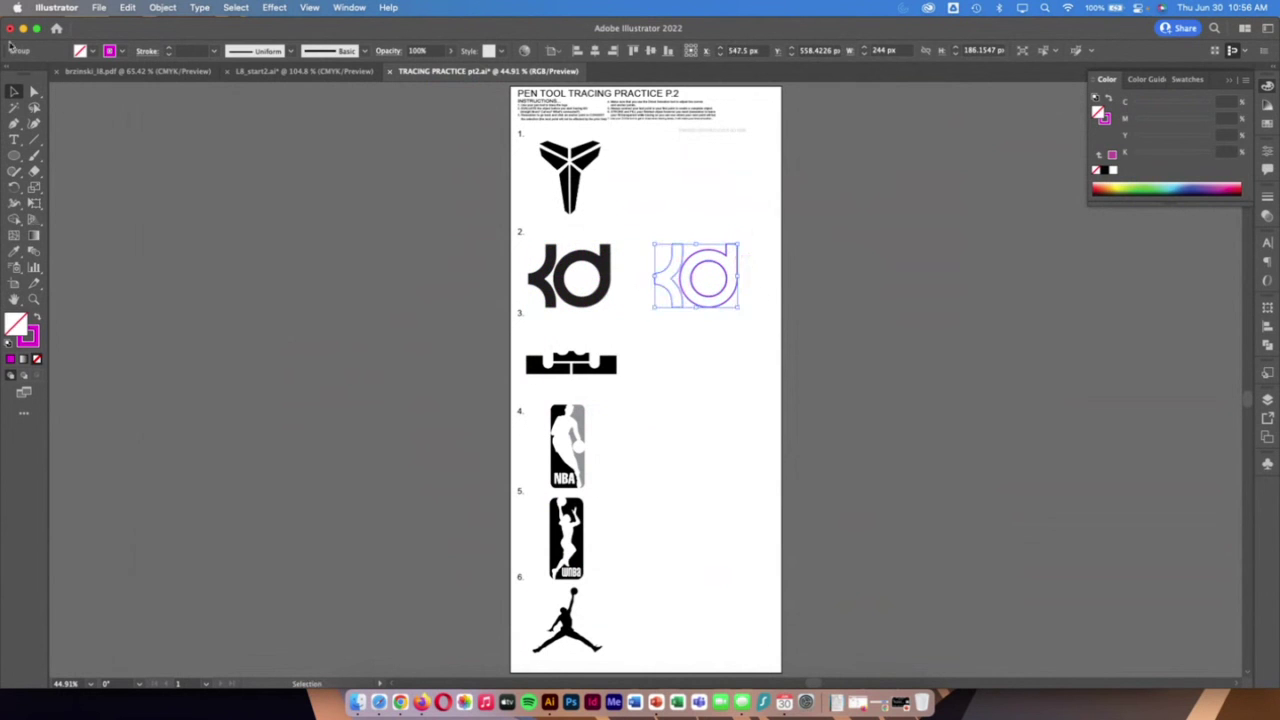